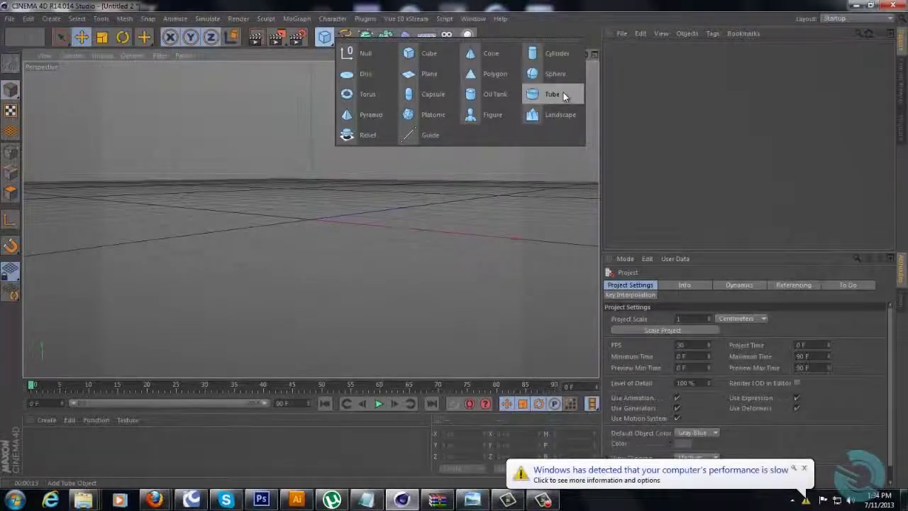
Add a Tube object and enlarge its inner radius to about 162 cm
{"action": "left_click", "coordinate": [563, 94]}
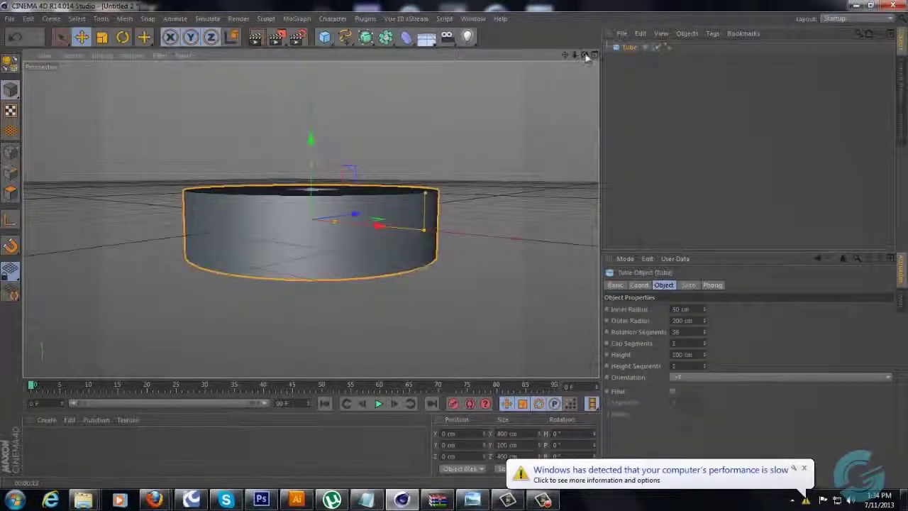
{"action": "left_click_drag", "start_coordinate": [584, 56], "coordinate": [418, 145]}
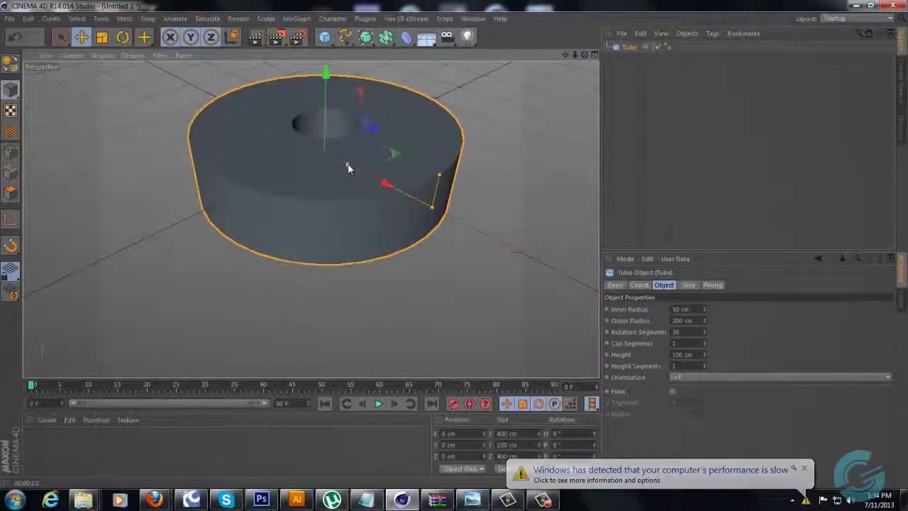
{"action": "left_click_drag", "start_coordinate": [347, 168], "coordinate": [415, 187]}
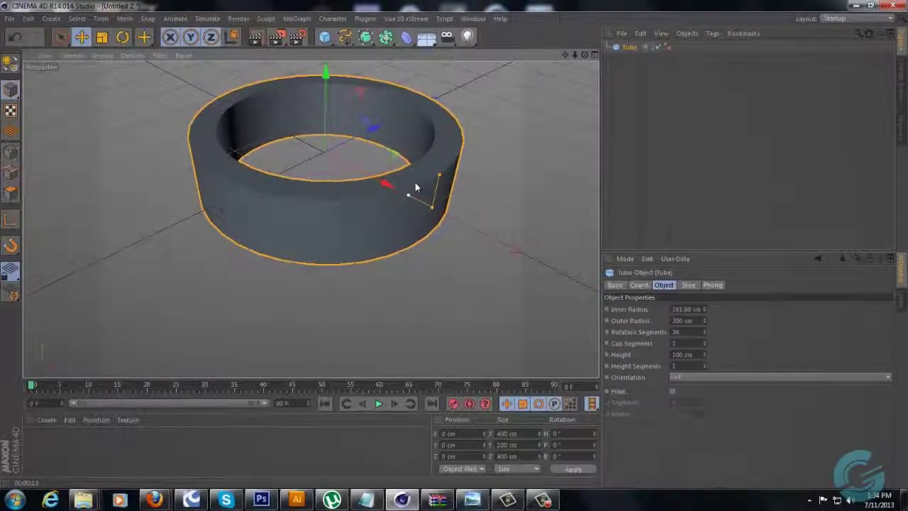
Set the tube's orientation to +Z and raise its rotation segments to 80
{"action": "mouse_move", "coordinate": [586, 58]}
{"action": "left_mouse_down"}
{"action": "mouse_move", "coordinate": [447, 258]}
{"action": "mouse_move", "coordinate": [456, 237]}
{"action": "mouse_move", "coordinate": [458, 247]}
{"action": "mouse_move", "coordinate": [470, 244]}
{"action": "mouse_move", "coordinate": [444, 248]}
{"action": "mouse_move", "coordinate": [458, 252]}
{"action": "mouse_move", "coordinate": [600, 59]}
{"action": "left_mouse_up"}
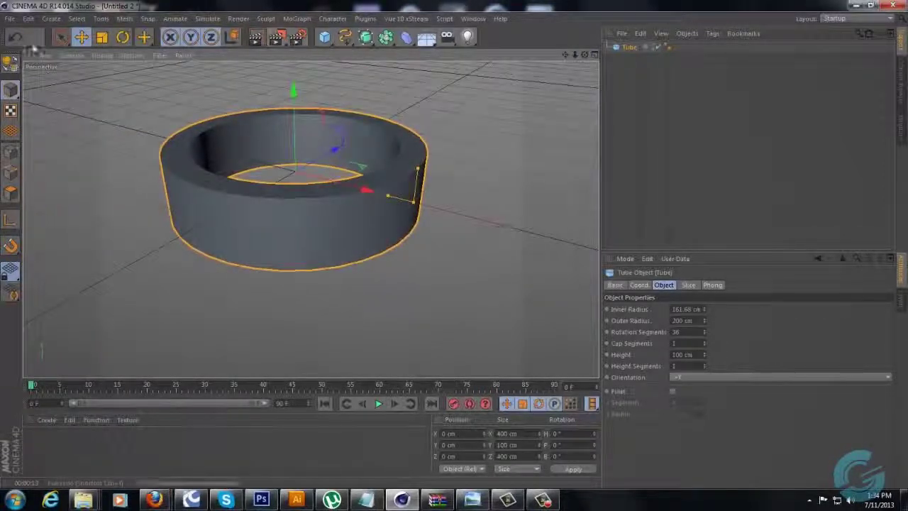
{"action": "left_click", "coordinate": [707, 377]}
{"action": "left_click", "coordinate": [702, 400]}
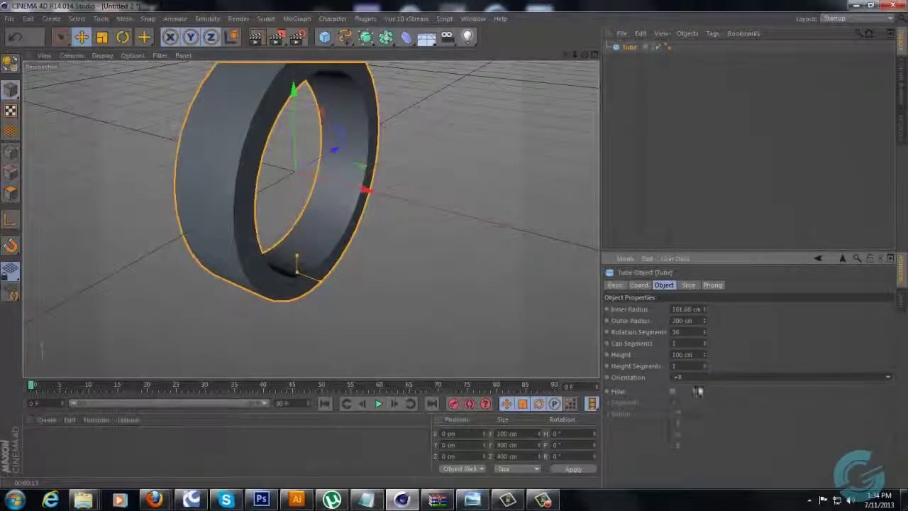
{"action": "left_click", "coordinate": [686, 401]}
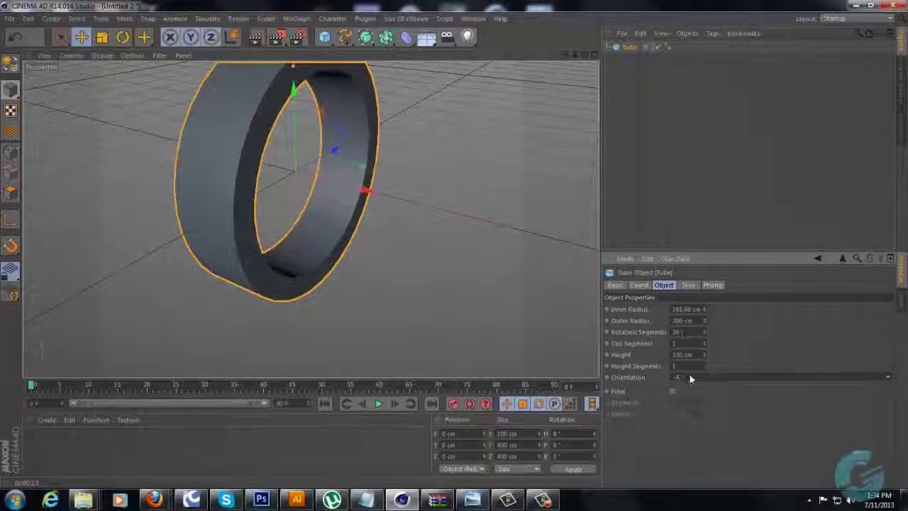
{"action": "left_click", "coordinate": [690, 378]}
{"action": "left_click", "coordinate": [689, 434]}
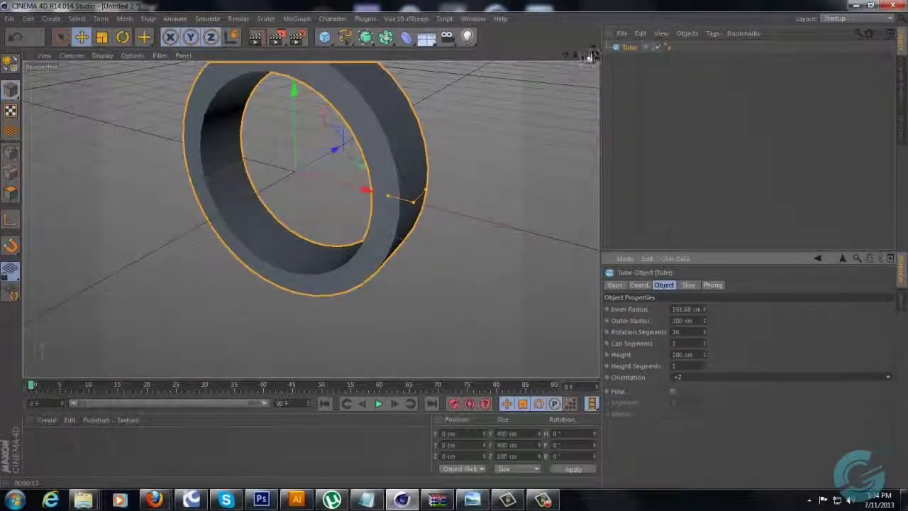
{"action": "left_click_drag", "start_coordinate": [587, 56], "coordinate": [454, 249]}
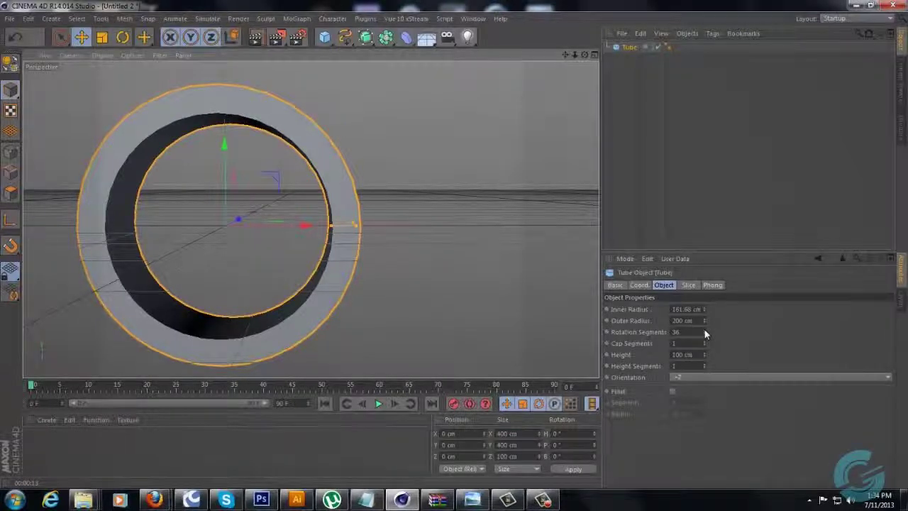
{"action": "mouse_move", "coordinate": [705, 330]}
{"action": "left_mouse_down"}
{"action": "mouse_move", "coordinate": [701, 320]}
{"action": "mouse_move", "coordinate": [703, 330]}
{"action": "left_mouse_up"}
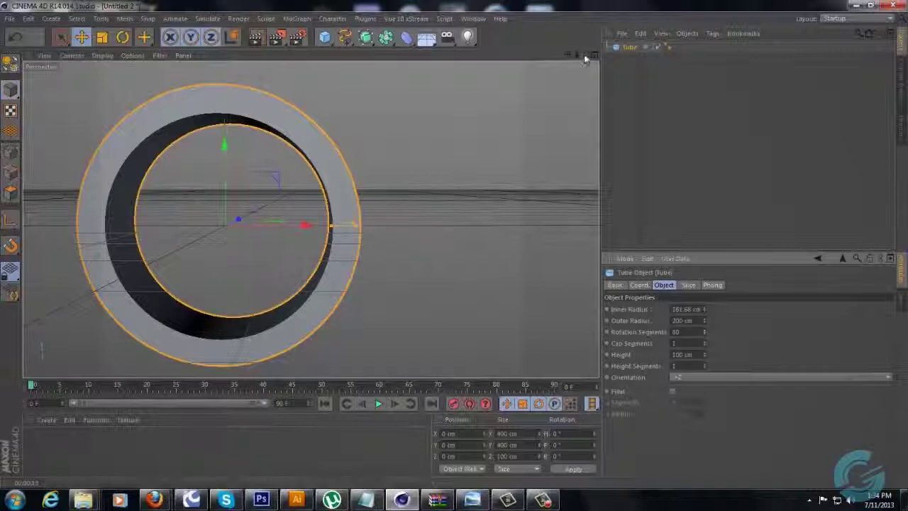
Reshape the tube to an inner radius of about 146 cm and a height of about 74 cm
{"action": "left_click_drag", "start_coordinate": [586, 58], "coordinate": [458, 249]}
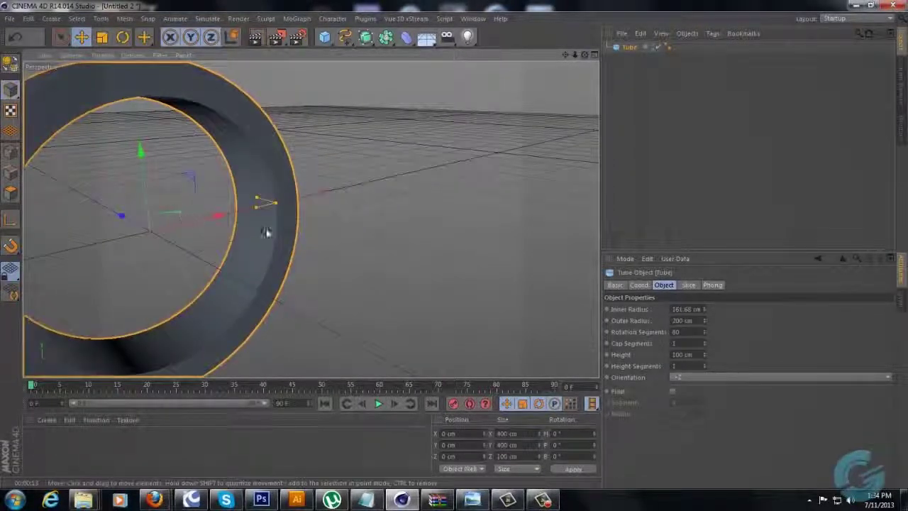
{"action": "mouse_move", "coordinate": [260, 216]}
{"action": "left_mouse_down"}
{"action": "mouse_move", "coordinate": [263, 205]}
{"action": "mouse_move", "coordinate": [280, 208]}
{"action": "mouse_move", "coordinate": [245, 205]}
{"action": "mouse_move", "coordinate": [261, 205]}
{"action": "left_mouse_up"}
{"action": "left_click_drag", "start_coordinate": [585, 55], "coordinate": [448, 241]}
{"action": "left_click_drag", "start_coordinate": [451, 132], "coordinate": [456, 249], "text": "alt"}
{"action": "left_click_drag", "start_coordinate": [564, 56], "coordinate": [464, 249]}
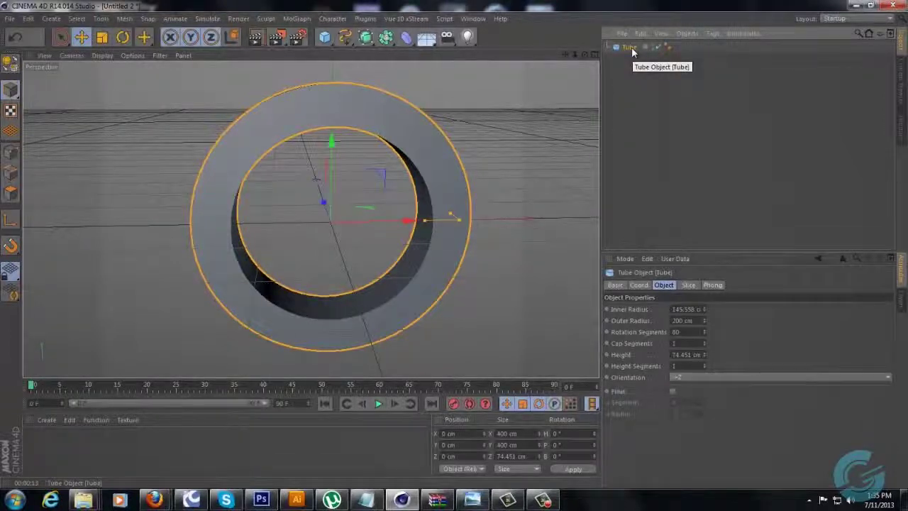
Convert the tube to an editable polygon object and activate Extrude Inner on its loop-selected inner wall polygons
{"action": "key", "text": "c"}
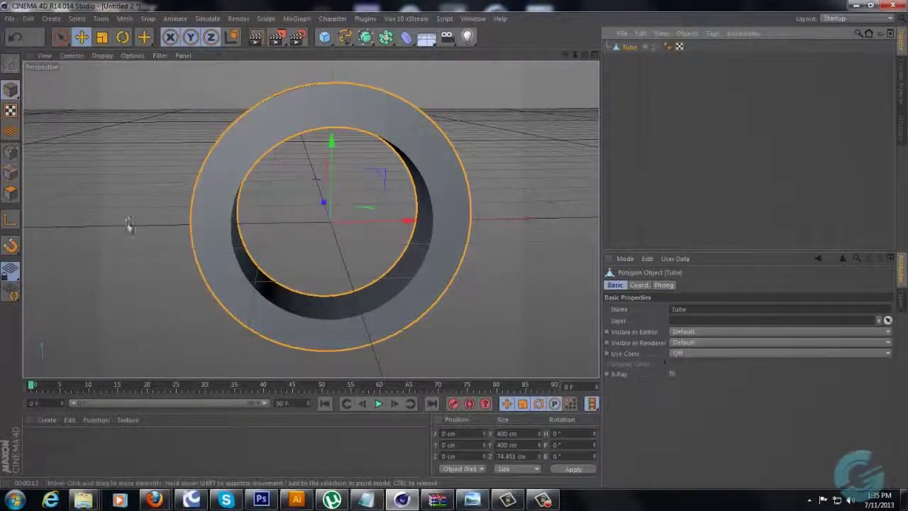
{"action": "left_click", "coordinate": [11, 193]}
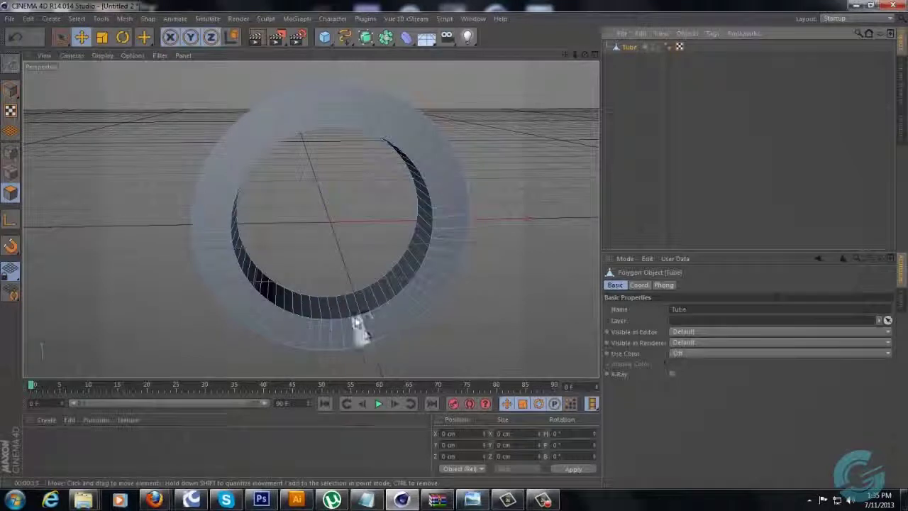
{"action": "key", "text": "u"}
{"action": "key", "text": "l"}
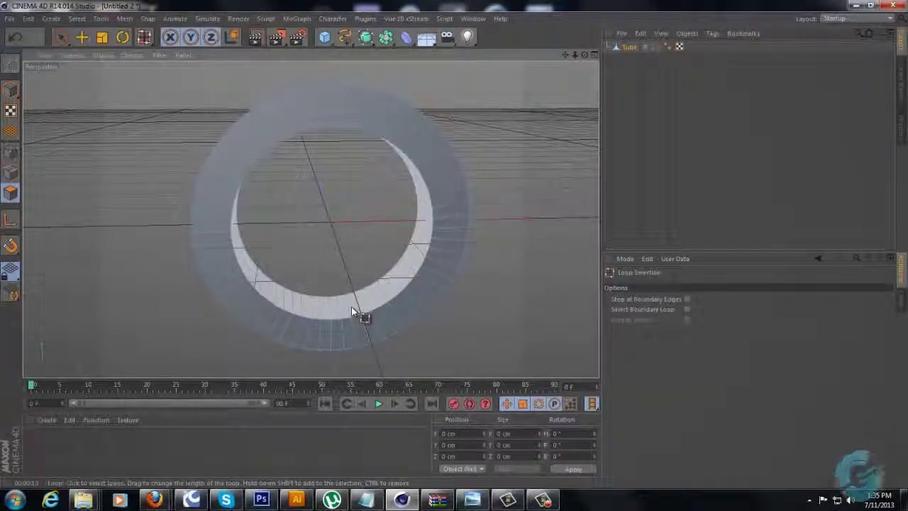
{"action": "left_click", "coordinate": [352, 311]}
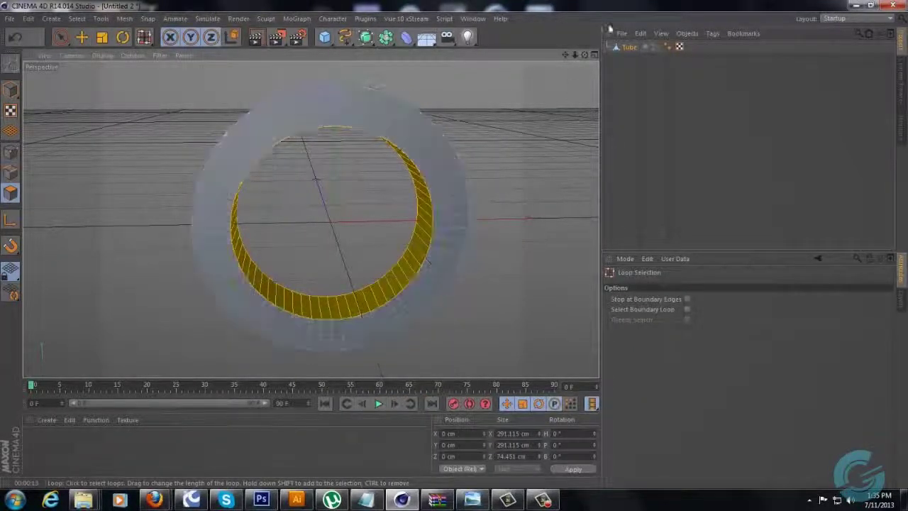
{"action": "left_click_drag", "start_coordinate": [585, 56], "coordinate": [454, 248]}
{"action": "right_click", "coordinate": [526, 154]}
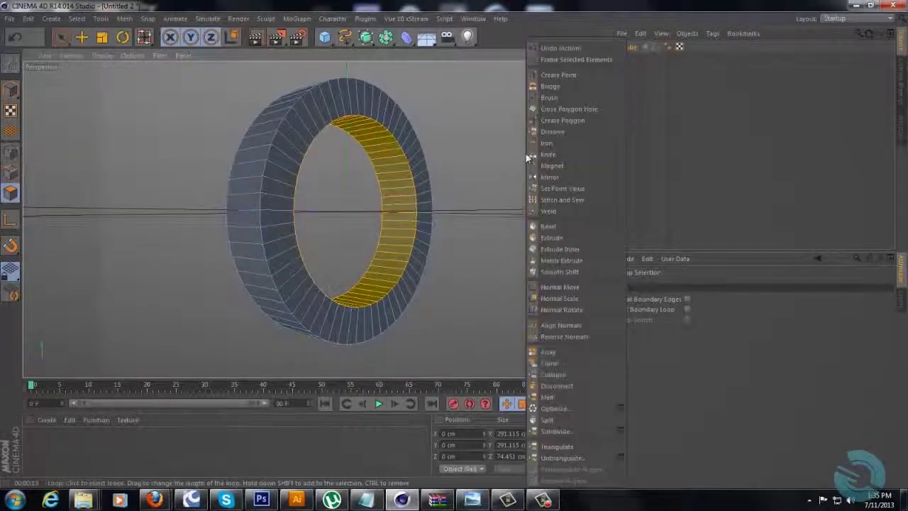
{"action": "left_click", "coordinate": [571, 249]}
{"action": "left_click_drag", "start_coordinate": [454, 250], "coordinate": [455, 249]}
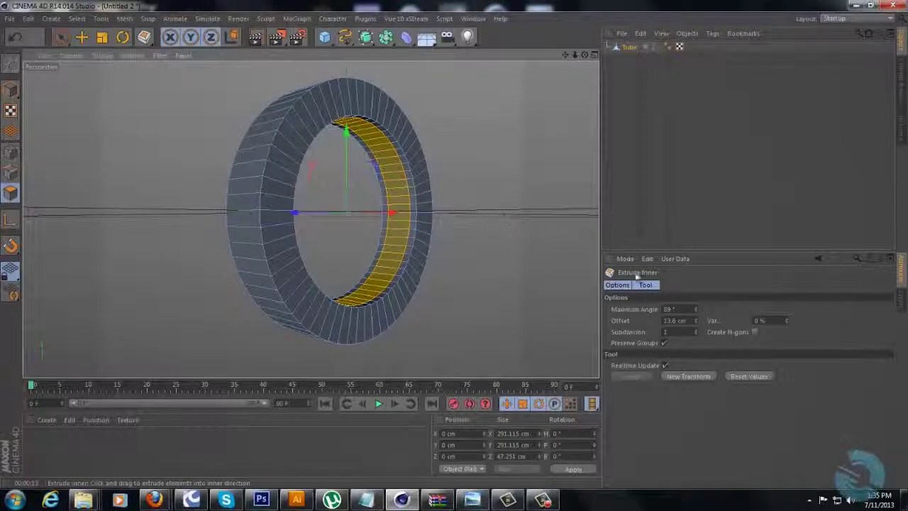
{"action": "left_click", "coordinate": [664, 343]}
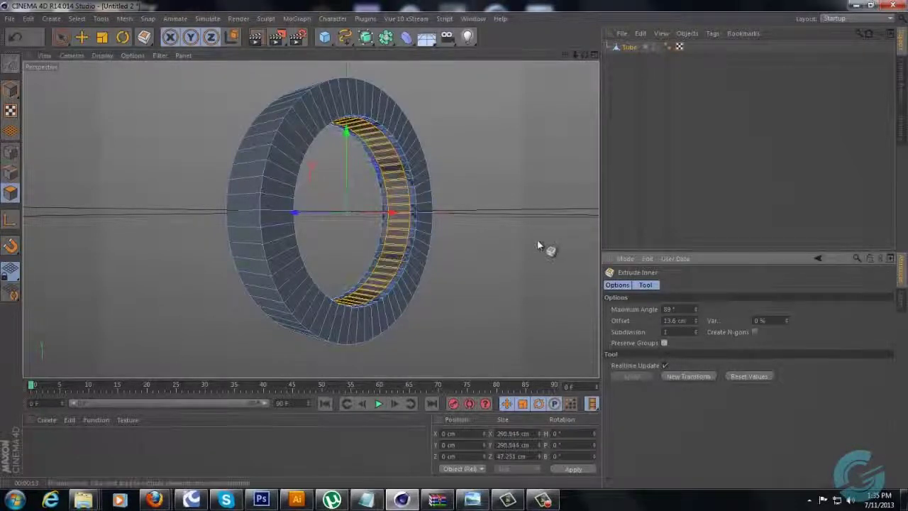
{"action": "key", "text": "ctrl+z"}
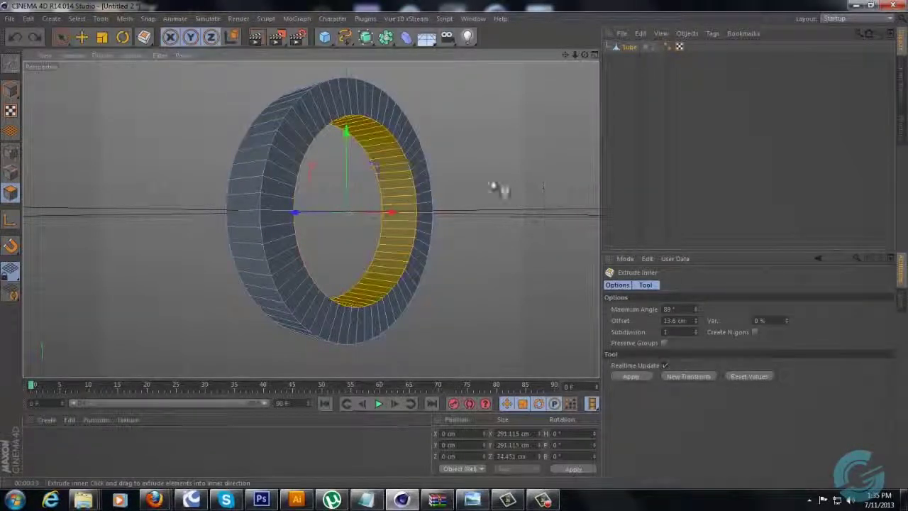
{"action": "left_click", "coordinate": [664, 344]}
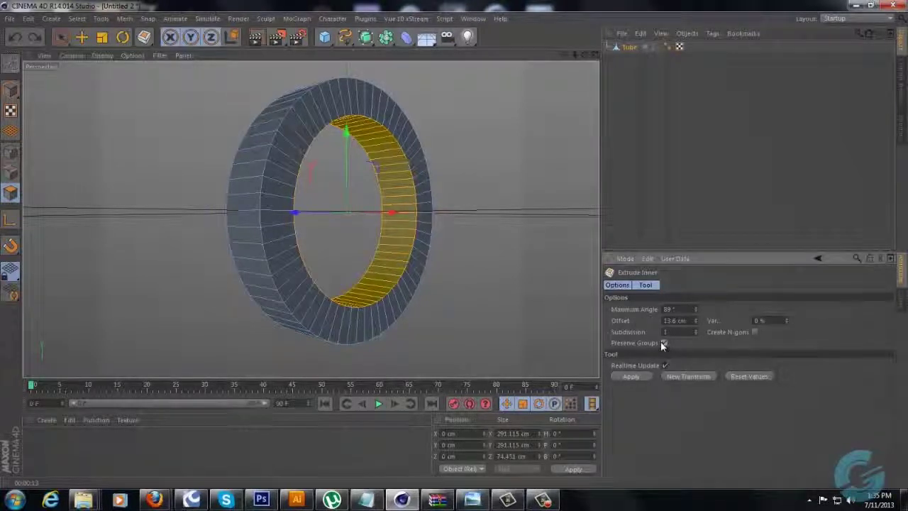
Inset the inner wall polygons as one group by about 9.8 cm and loop-select the inset band
{"action": "left_click_drag", "start_coordinate": [454, 249], "coordinate": [456, 249]}
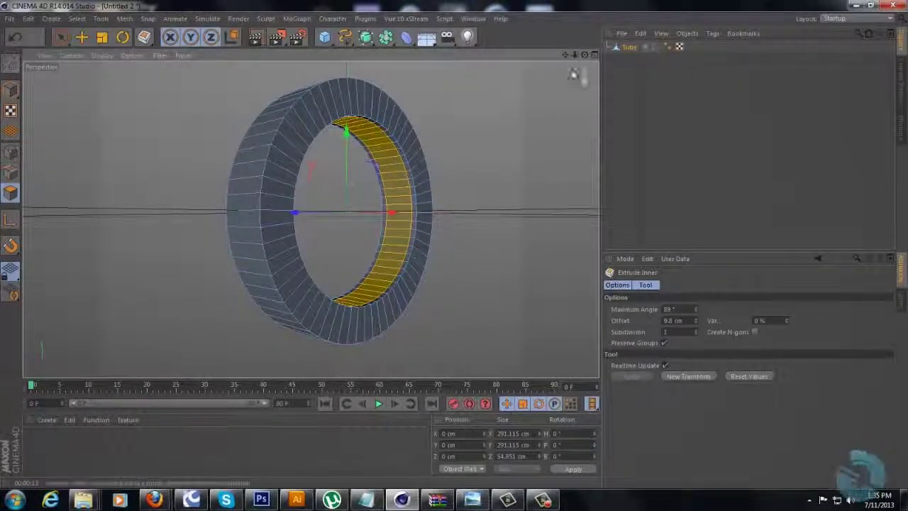
{"action": "key", "text": "u"}
{"action": "key", "text": "l"}
{"action": "left_click", "coordinate": [397, 218]}
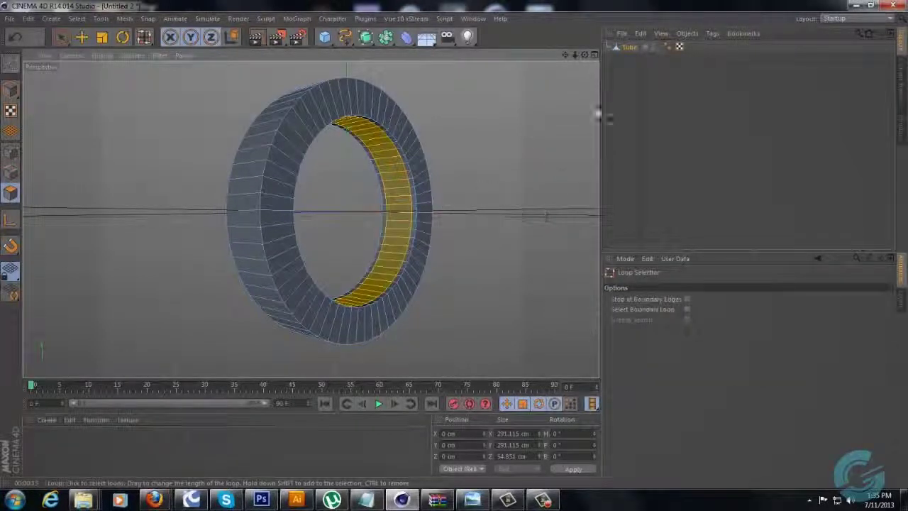
Inset each polygon of the selected band individually by about 3.2 cm using Extrude Inner with Preserve Groups off
{"action": "right_click", "coordinate": [488, 217]}
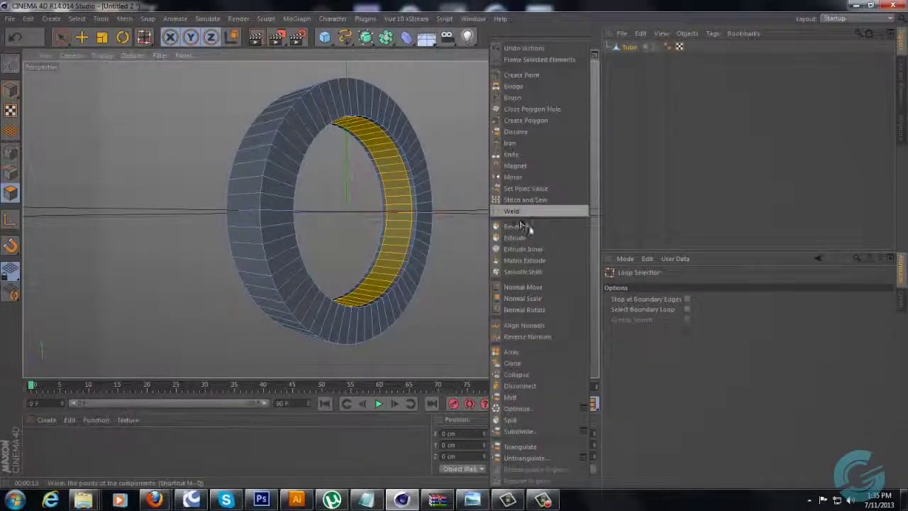
{"action": "left_click", "coordinate": [547, 251]}
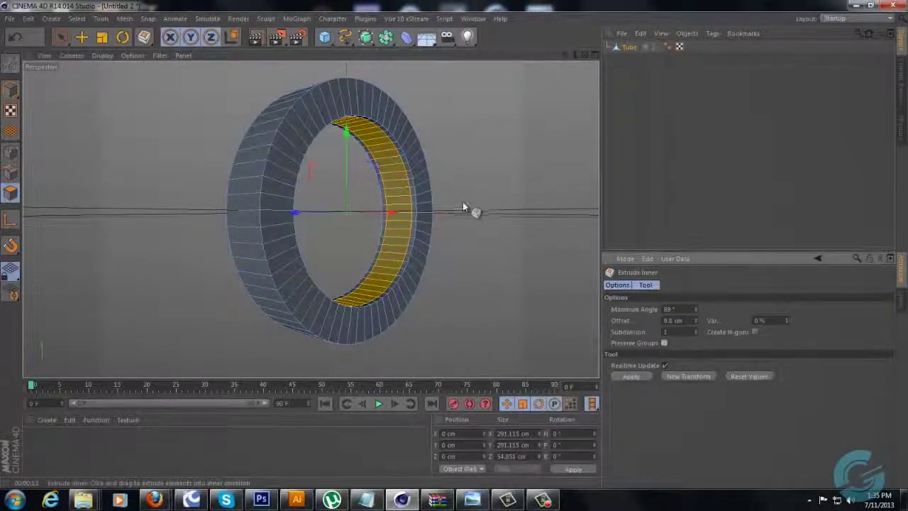
{"action": "left_click_drag", "start_coordinate": [464, 202], "coordinate": [457, 249]}
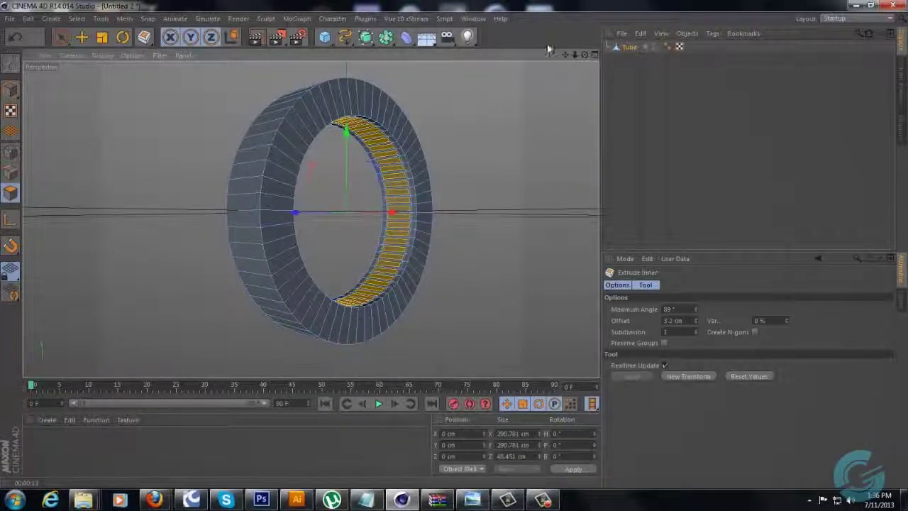
Create a new material and make its color magenta by setting the green value to 66
{"action": "left_click_drag", "start_coordinate": [576, 57], "coordinate": [463, 248]}
{"action": "right_click", "coordinate": [574, 138]}
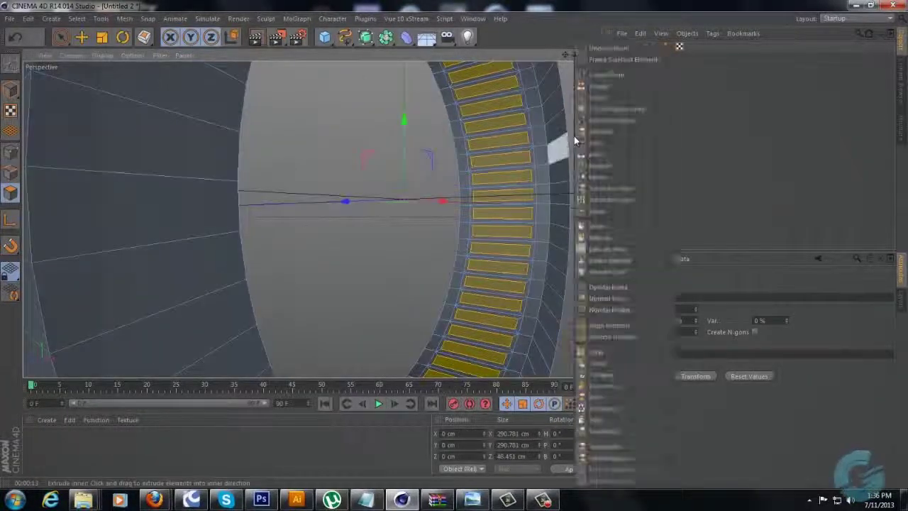
{"action": "left_click", "coordinate": [46, 420]}
{"action": "left_click", "coordinate": [46, 419]}
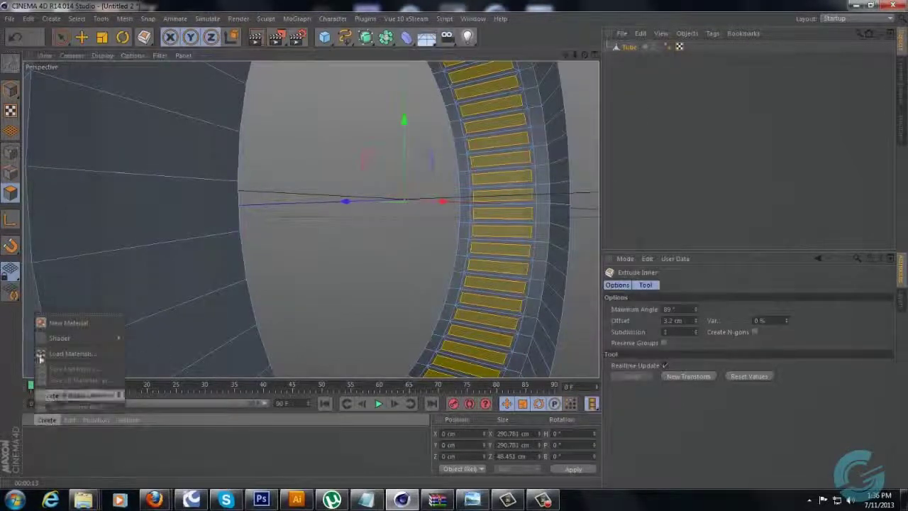
{"action": "left_click", "coordinate": [57, 321]}
{"action": "double_click", "coordinate": [35, 440]}
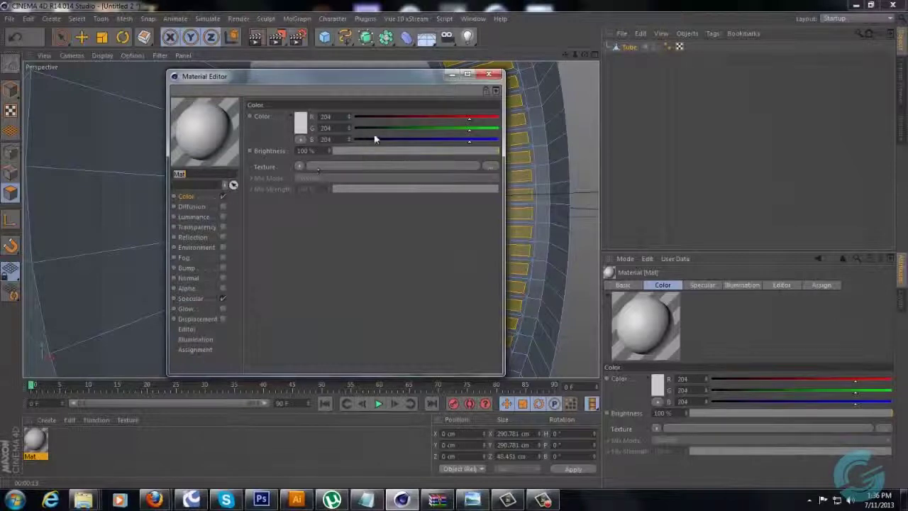
{"action": "left_click", "coordinate": [393, 132]}
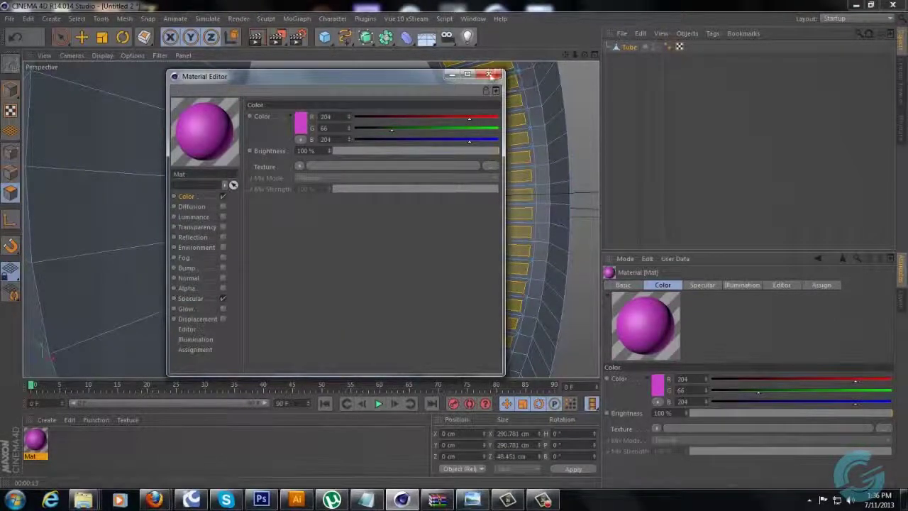
{"action": "left_click", "coordinate": [489, 77]}
Apply the magenta material to the selected inset polygons on the ring's inner wall
{"action": "left_click_drag", "start_coordinate": [574, 56], "coordinate": [228, 348]}
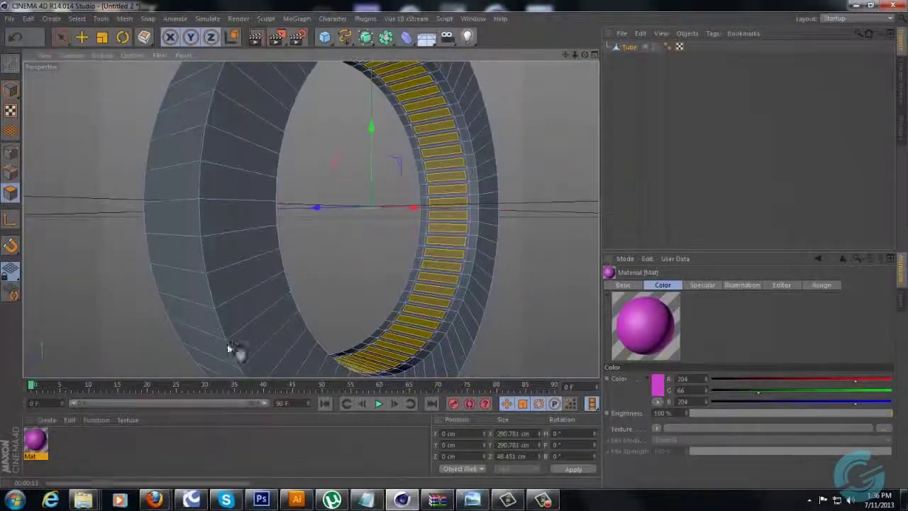
{"action": "right_click", "coordinate": [36, 440]}
{"action": "left_click", "coordinate": [60, 318]}
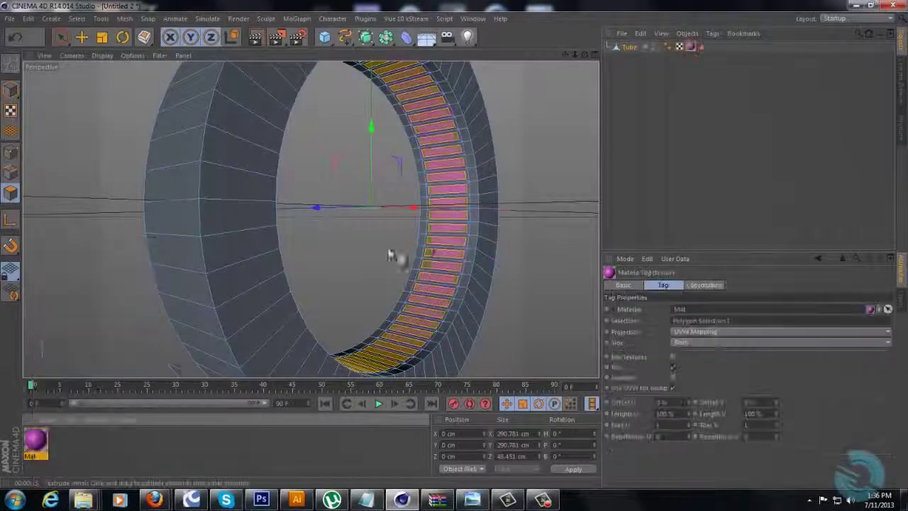
Extrude the magenta polygons a few centimetres into the ring's inner wall
{"action": "right_click", "coordinate": [539, 192]}
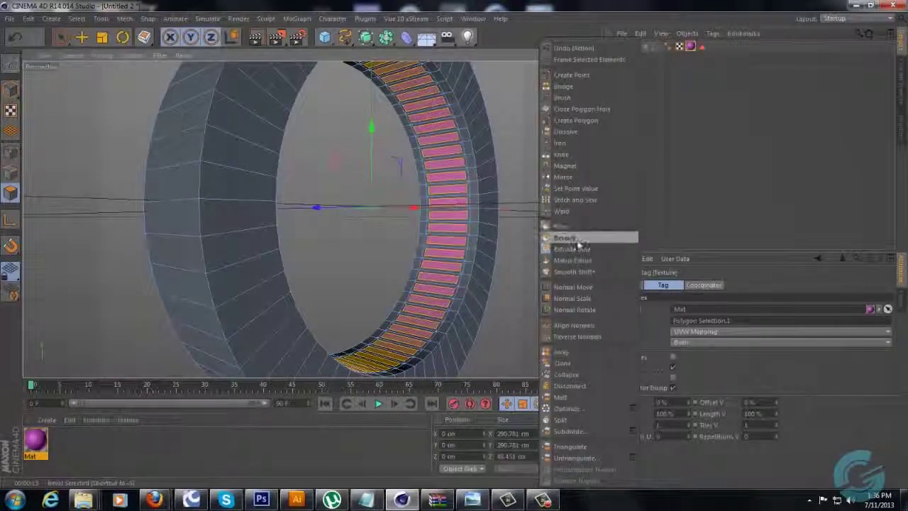
{"action": "left_click", "coordinate": [573, 239]}
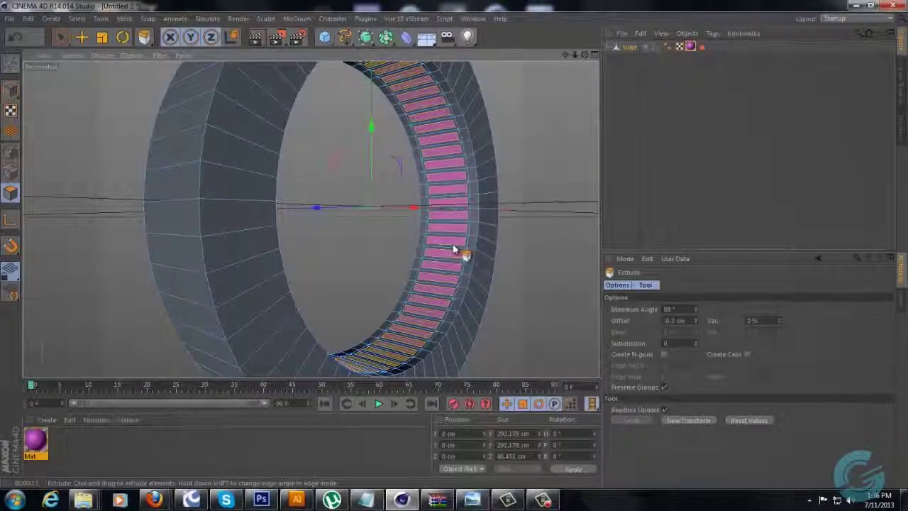
{"action": "mouse_move", "coordinate": [458, 251]}
{"action": "left_mouse_down"}
{"action": "mouse_move", "coordinate": [448, 246]}
{"action": "mouse_move", "coordinate": [456, 248]}
{"action": "left_mouse_up"}
Inset the polygon loop of the ring's outer wall as one group by about 10.4 cm using Extrude Inner with Preserve Groups on
{"action": "key", "text": "u"}
{"action": "key", "text": "l"}
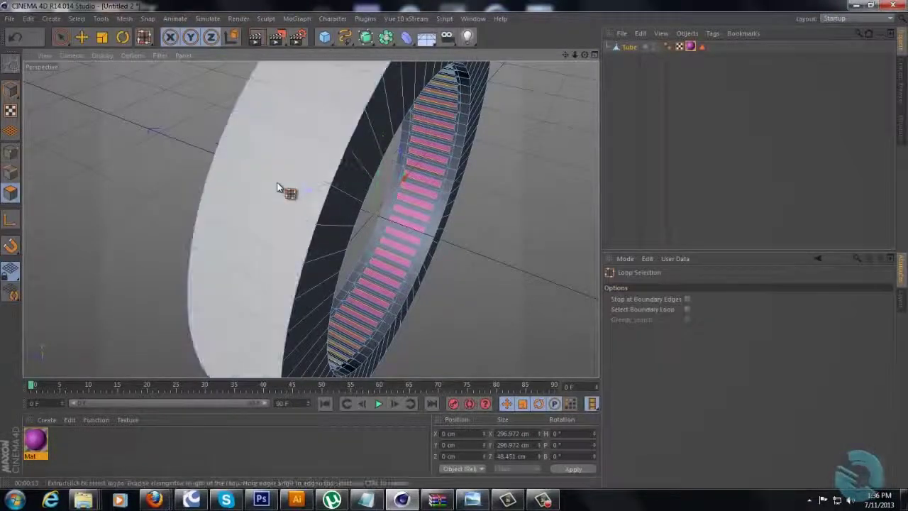
{"action": "left_click", "coordinate": [278, 187]}
{"action": "right_click", "coordinate": [539, 183]}
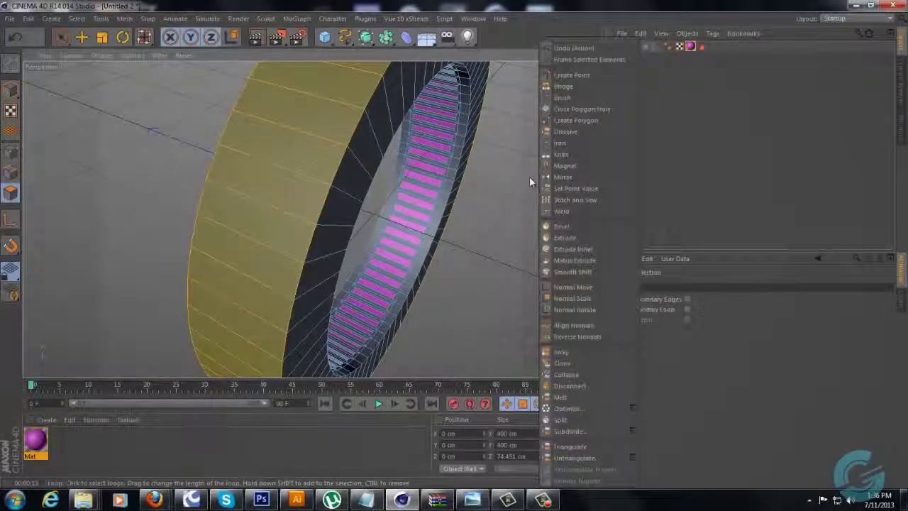
{"action": "left_click", "coordinate": [583, 250]}
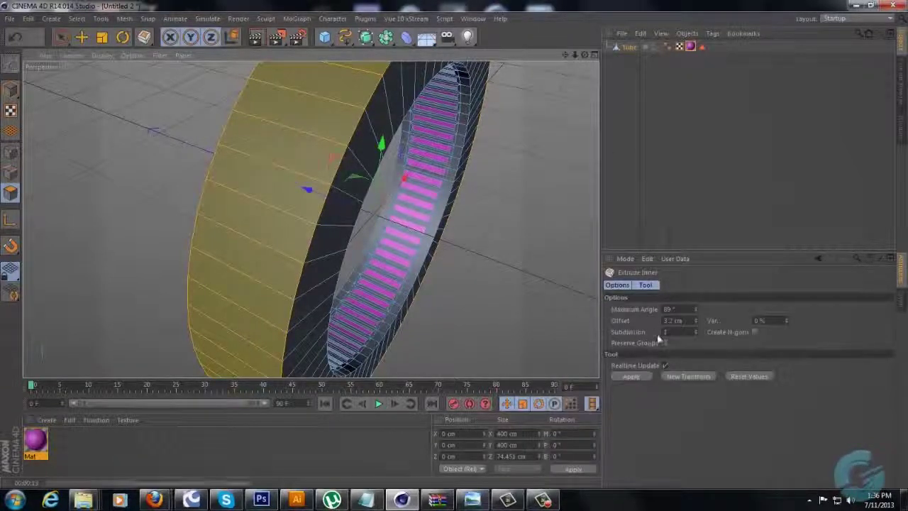
{"action": "left_click", "coordinate": [663, 342]}
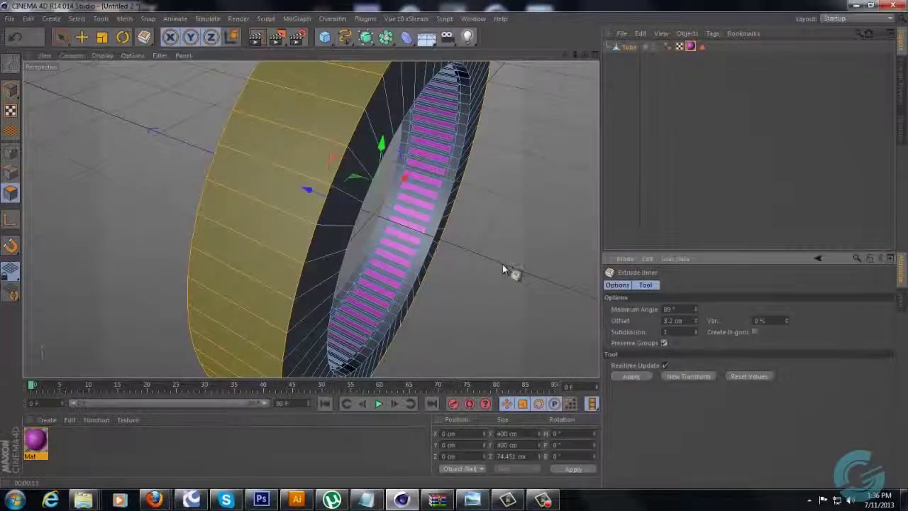
{"action": "left_click_drag", "start_coordinate": [505, 265], "coordinate": [455, 249]}
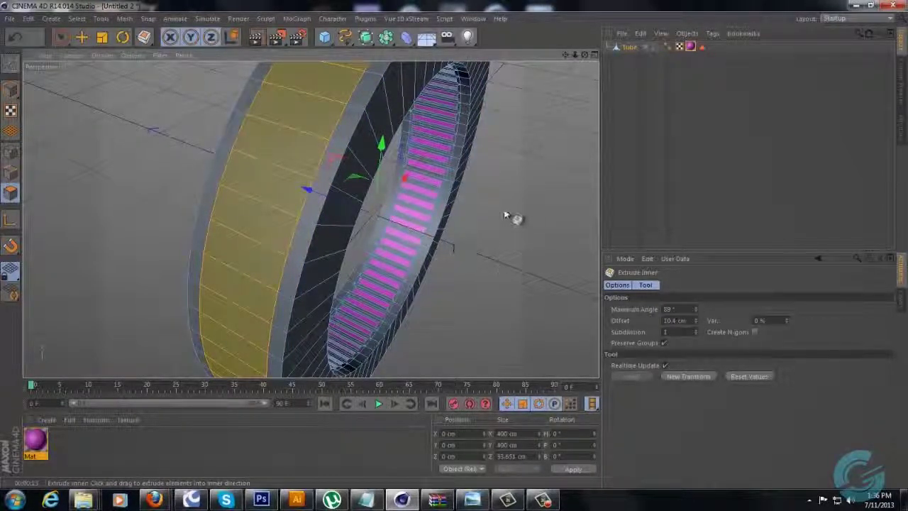
Inset each polygon of the outer wall's middle band individually by about 2 cm using Extrude Inner with Preserve Groups off
{"action": "key", "text": "u"}
{"action": "key", "text": "l"}
{"action": "left_click", "coordinate": [273, 207]}
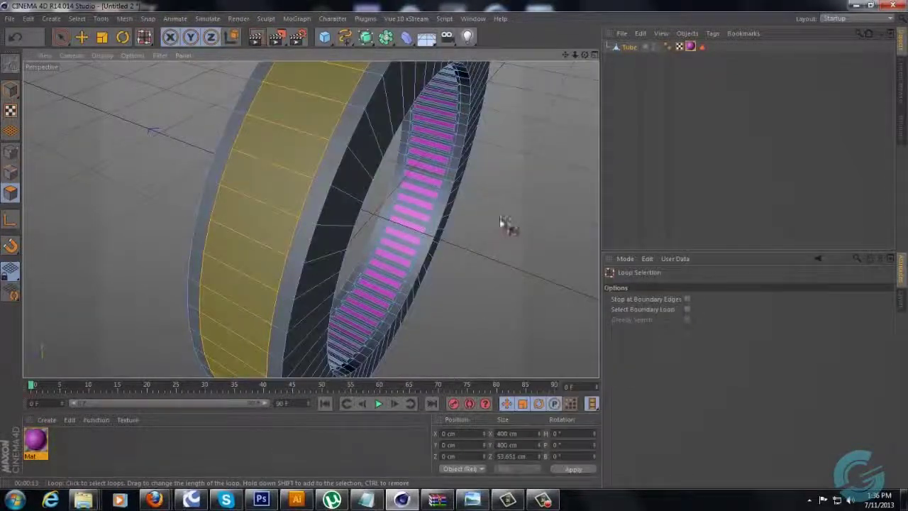
{"action": "right_click", "coordinate": [505, 225]}
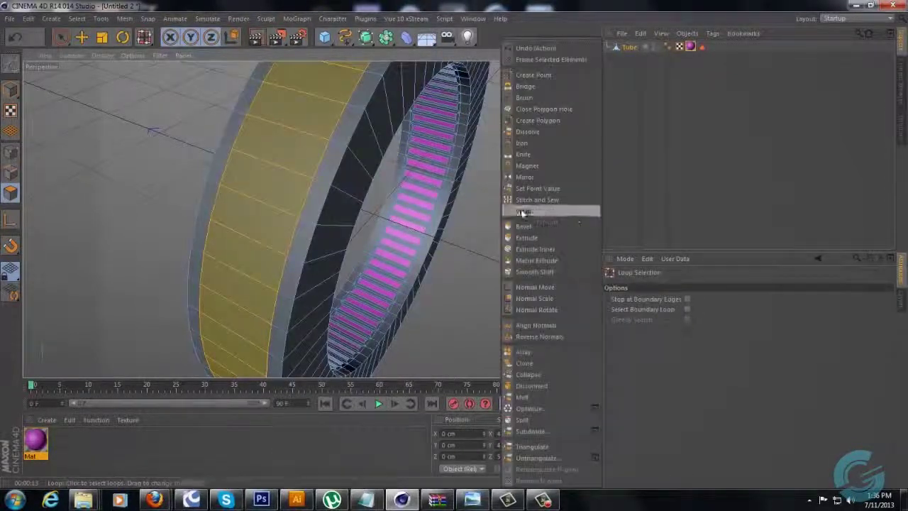
{"action": "left_click", "coordinate": [559, 249]}
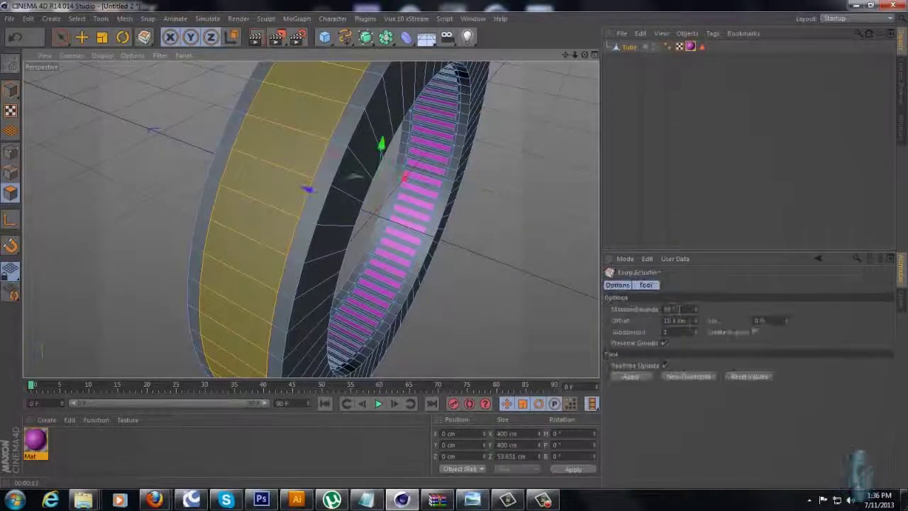
{"action": "left_click_drag", "start_coordinate": [488, 234], "coordinate": [454, 249]}
Try extruding the inset outer-wall polygons about 5.1 cm into the ring, and undo the extrusion
{"action": "right_click", "coordinate": [498, 267]}
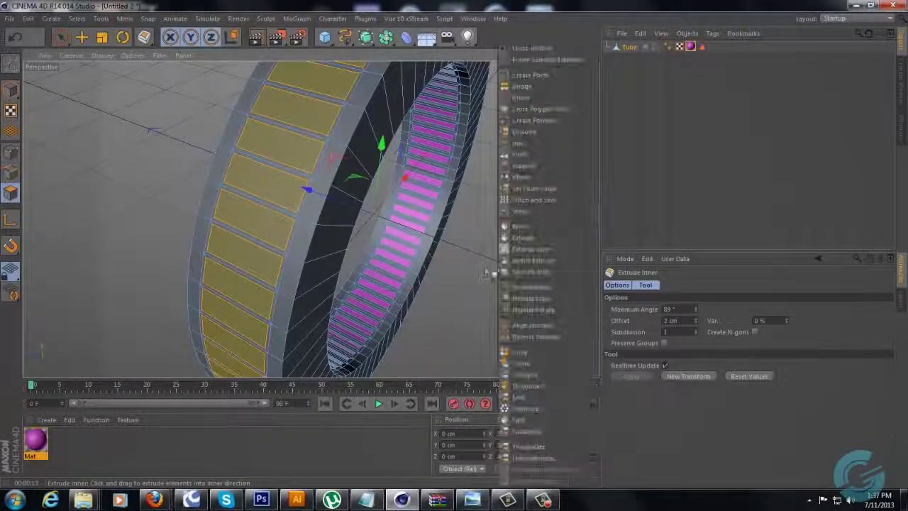
{"action": "left_click", "coordinate": [553, 237]}
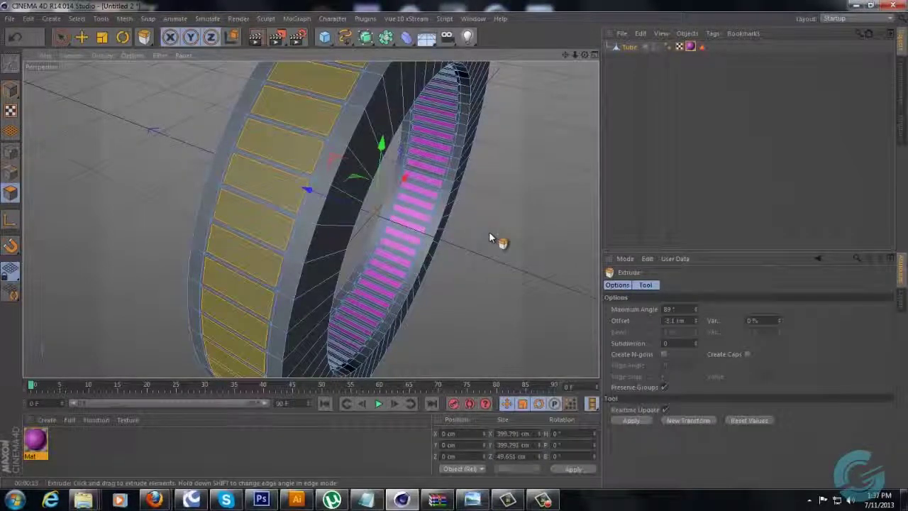
{"action": "left_click_drag", "start_coordinate": [488, 238], "coordinate": [469, 257]}
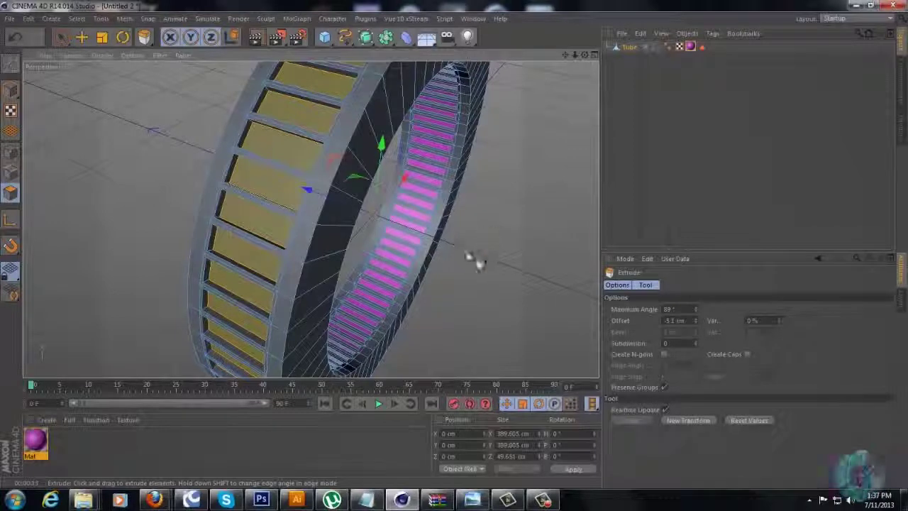
{"action": "key", "text": "ctrl+z"}
Apply the magenta material to the selected outer-wall inset polygons and extrude them a few centimetres into the ring
{"action": "right_click", "coordinate": [35, 440]}
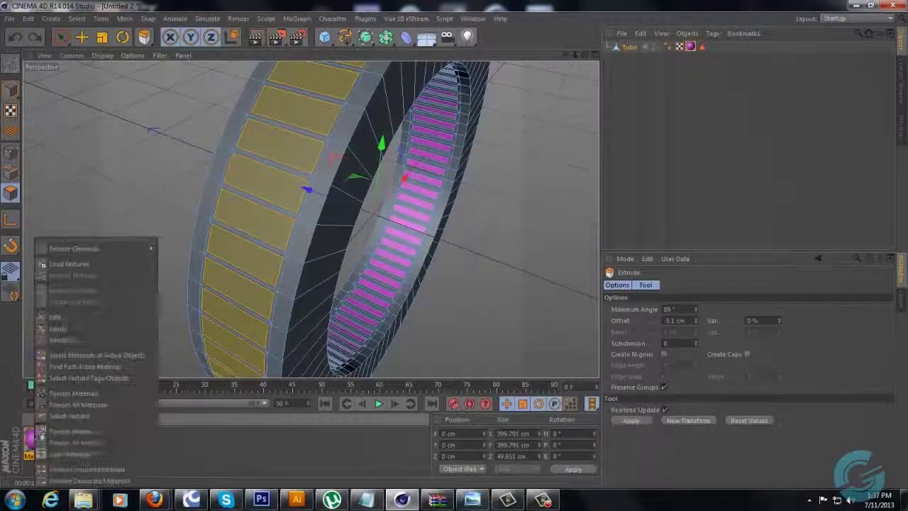
{"action": "left_click", "coordinate": [102, 333]}
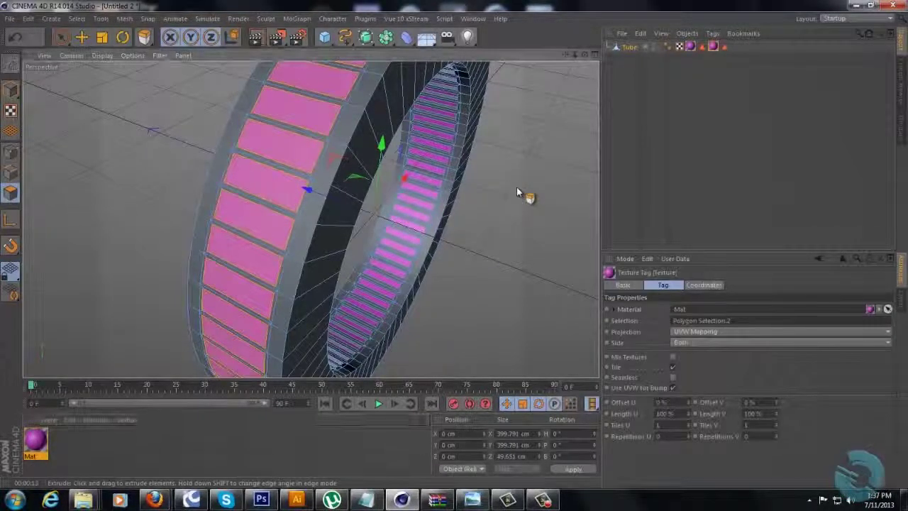
{"action": "left_click_drag", "start_coordinate": [454, 246], "coordinate": [453, 245]}
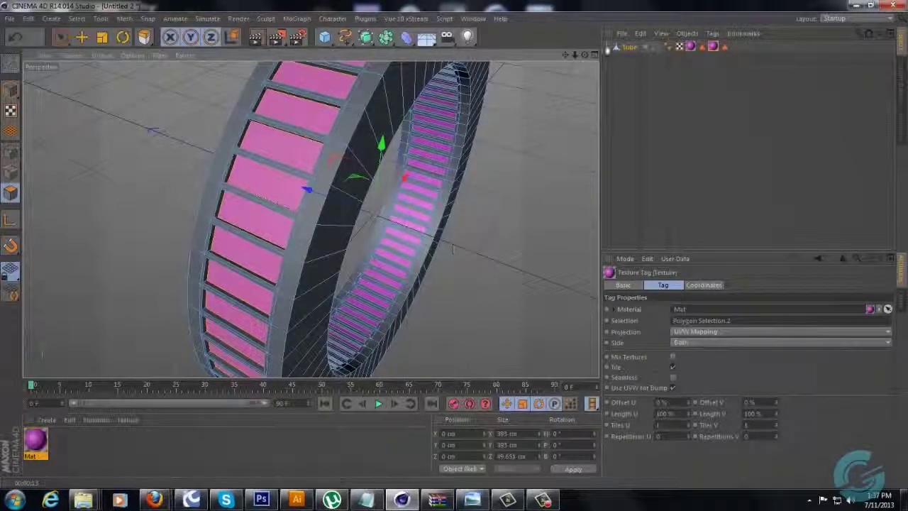
Render the viewport to examine the ring and its magenta panels from the front
{"action": "left_click_drag", "start_coordinate": [585, 54], "coordinate": [457, 248]}
{"action": "left_click_drag", "start_coordinate": [574, 59], "coordinate": [590, 64]}
{"action": "left_click_drag", "start_coordinate": [455, 249], "coordinate": [456, 248]}
{"action": "left_click_drag", "start_coordinate": [575, 56], "coordinate": [454, 248]}
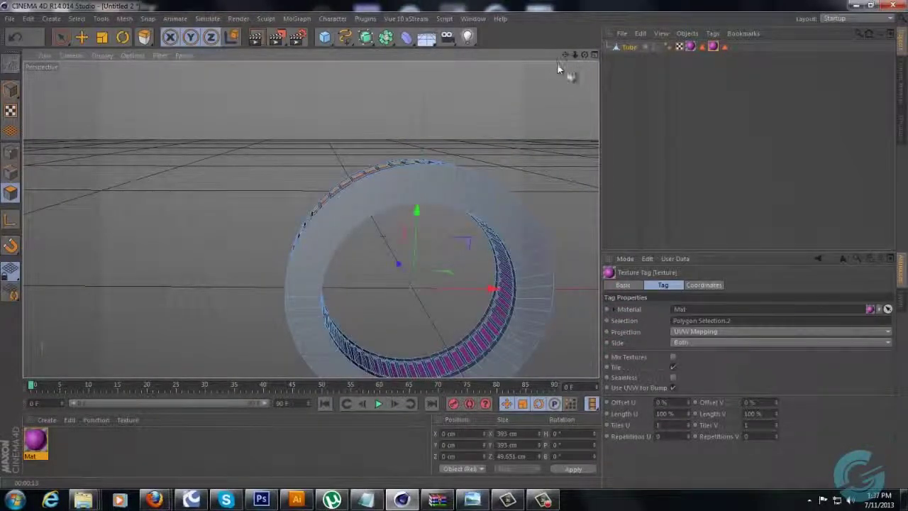
{"action": "key", "text": "ctrl+r"}
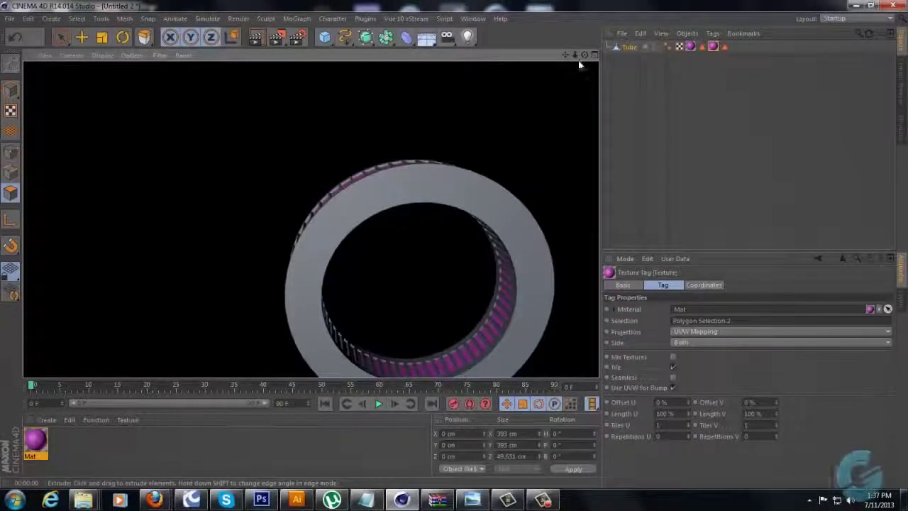
{"action": "left_click_drag", "start_coordinate": [566, 55], "coordinate": [452, 248]}
Select the flat side-face loops on both sides of the ring and inset them by about 7 cm with Preserve Groups on
{"action": "key", "text": "d"}
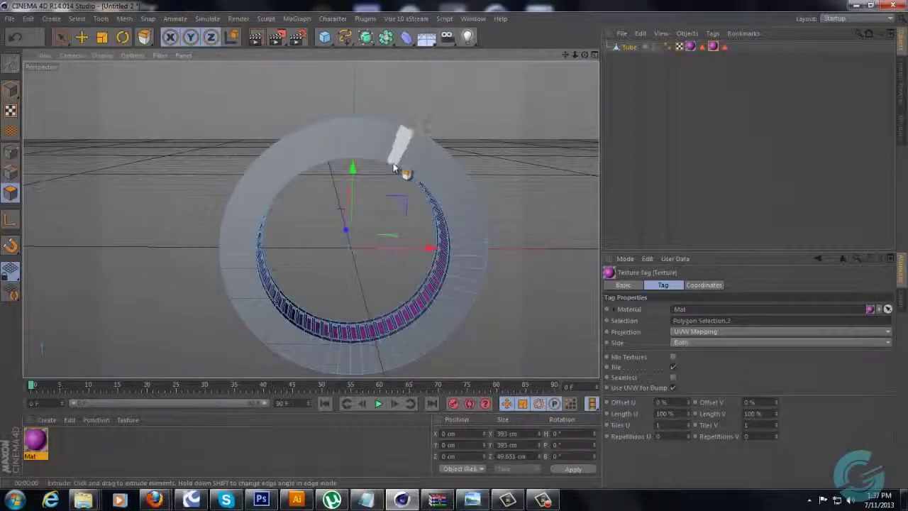
{"action": "key", "text": "u"}
{"action": "key", "text": "l"}
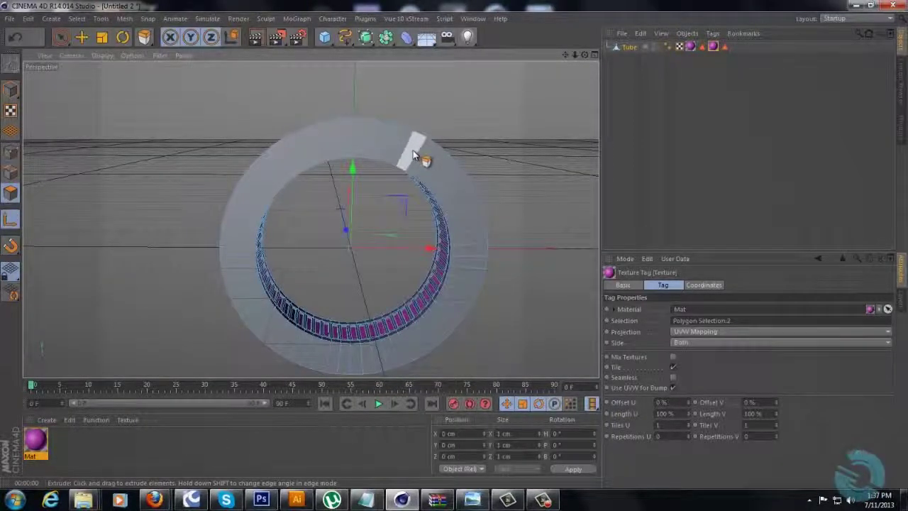
{"action": "left_click", "coordinate": [414, 154]}
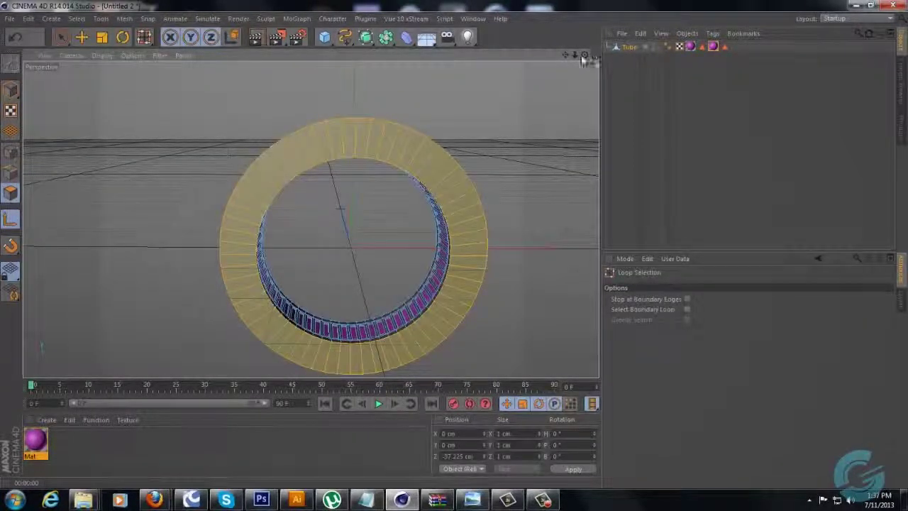
{"action": "left_click_drag", "start_coordinate": [583, 58], "coordinate": [441, 119]}
{"action": "left_click", "coordinate": [368, 146]}
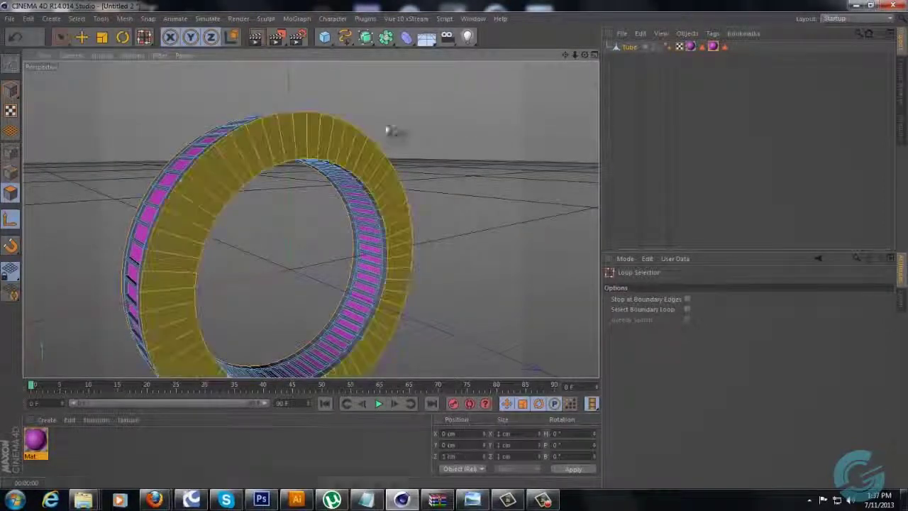
{"action": "right_click", "coordinate": [438, 106]}
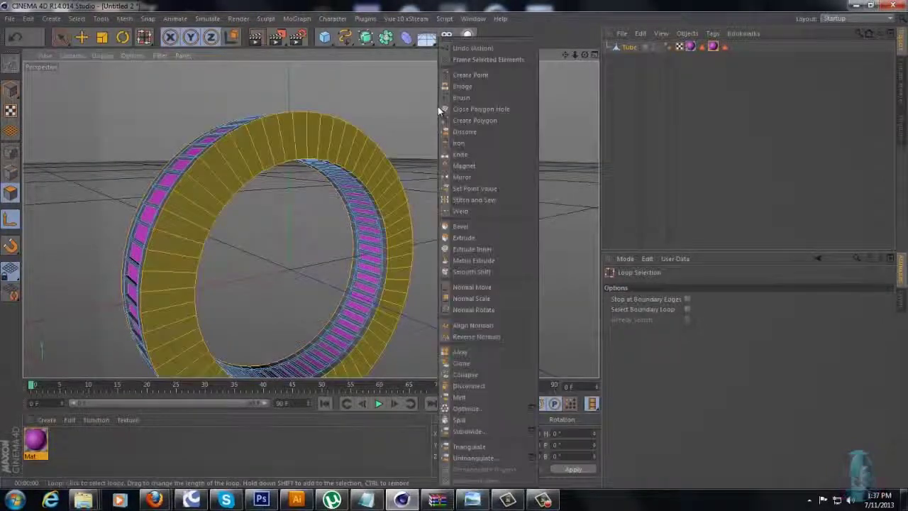
{"action": "left_click", "coordinate": [478, 250]}
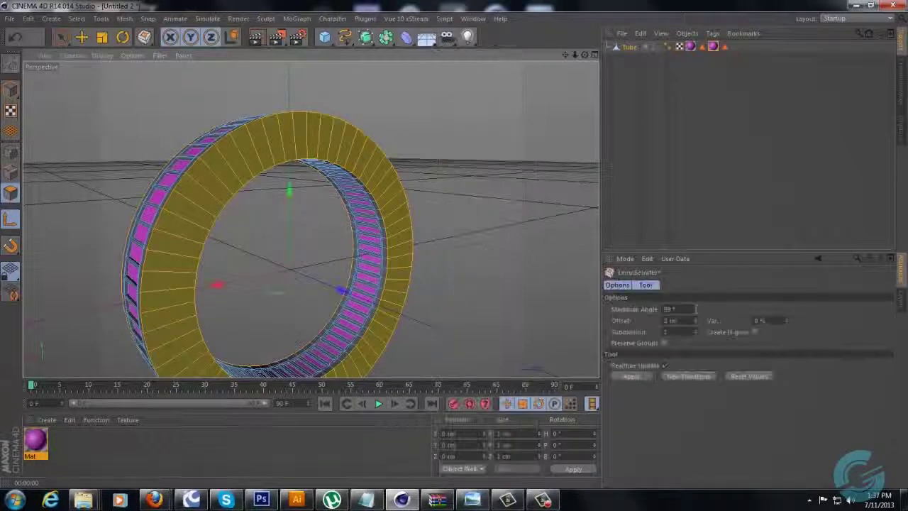
{"action": "left_click", "coordinate": [664, 344]}
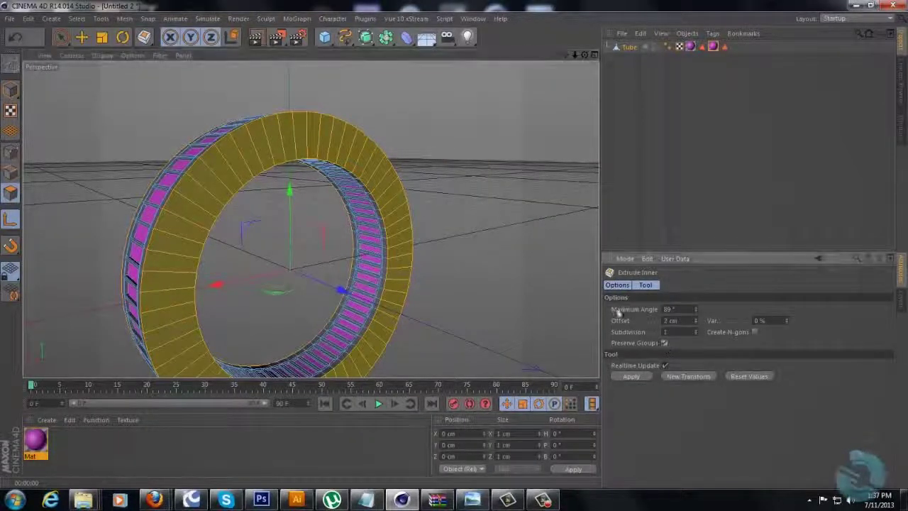
{"action": "left_click_drag", "start_coordinate": [453, 245], "coordinate": [455, 244]}
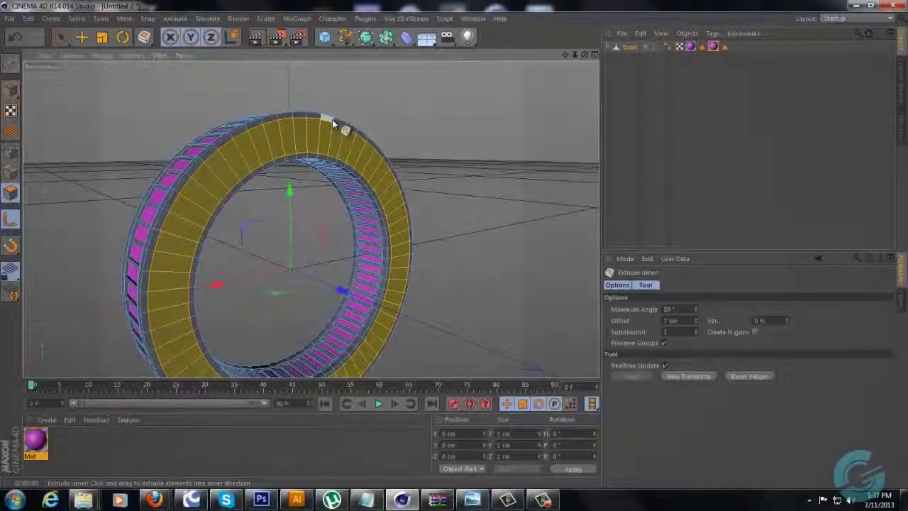
Select the narrow outer and inner border loops on both side faces and extrude them outward by about 2.5 cm
{"action": "key", "text": "u"}
{"action": "key", "text": "l"}
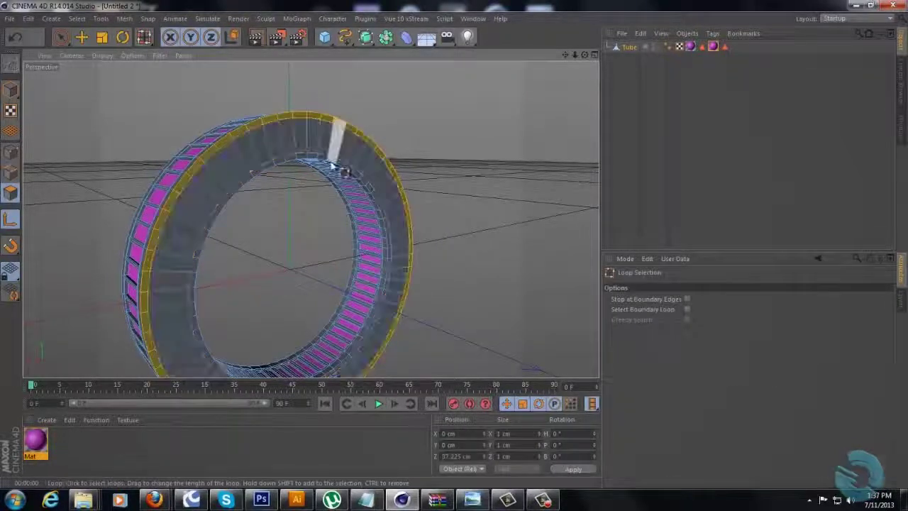
{"action": "left_click", "coordinate": [324, 159], "text": "shift"}
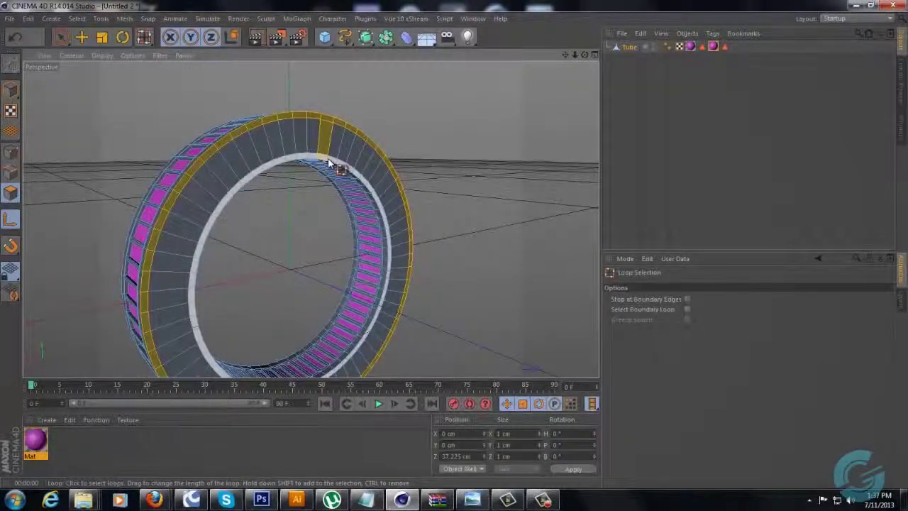
{"action": "left_click", "coordinate": [331, 164]}
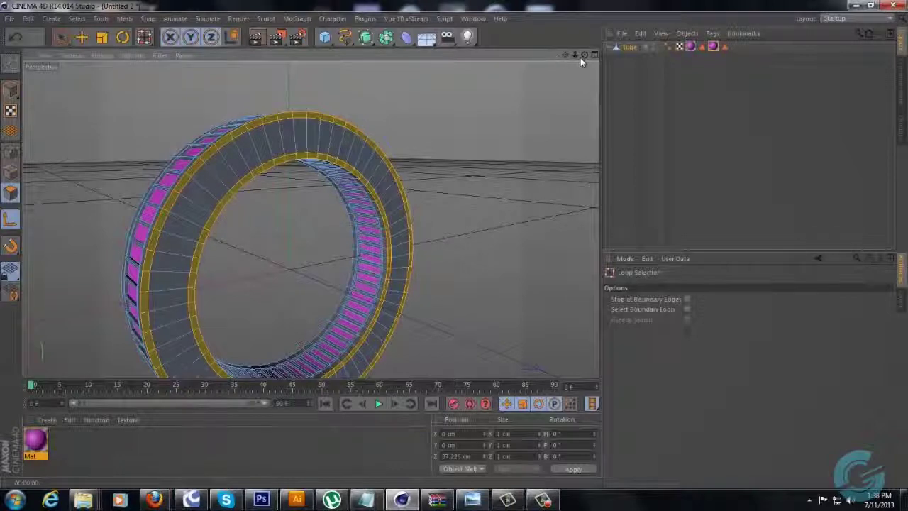
{"action": "mouse_move", "coordinate": [583, 56]}
{"action": "left_mouse_down"}
{"action": "mouse_move", "coordinate": [468, 249]}
{"action": "mouse_move", "coordinate": [591, 65]}
{"action": "left_mouse_up"}
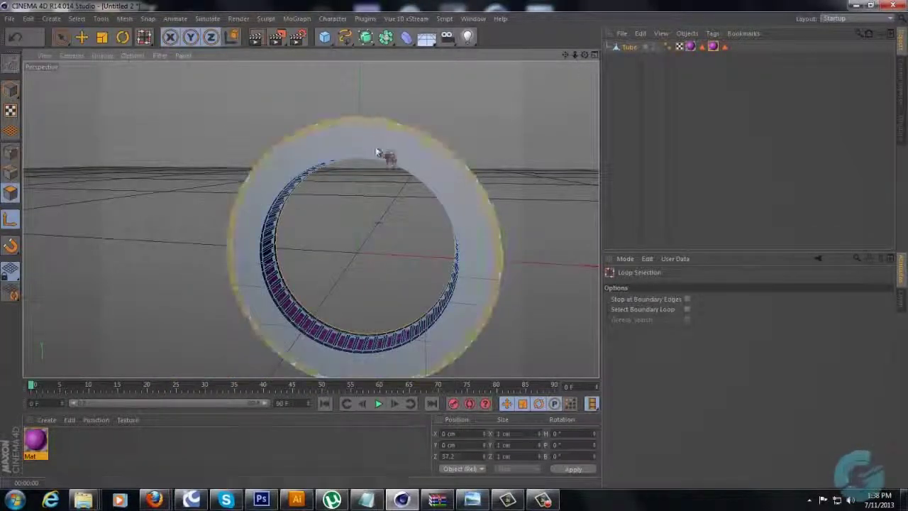
{"action": "left_click", "coordinate": [378, 155], "text": "shift"}
{"action": "left_click_drag", "start_coordinate": [585, 56], "coordinate": [462, 248]}
{"action": "left_click_drag", "start_coordinate": [577, 53], "coordinate": [438, 127]}
{"action": "right_click", "coordinate": [438, 127]}
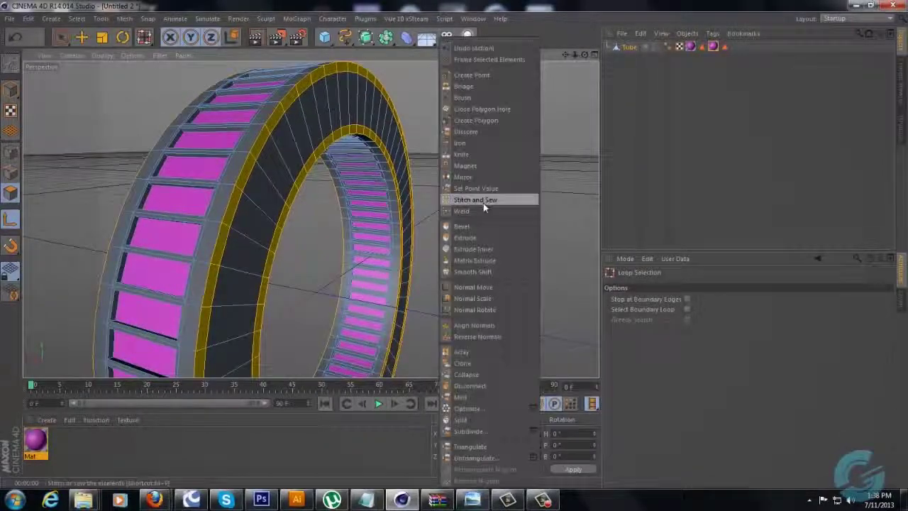
{"action": "left_click", "coordinate": [469, 239]}
{"action": "left_click_drag", "start_coordinate": [456, 248], "coordinate": [456, 243]}
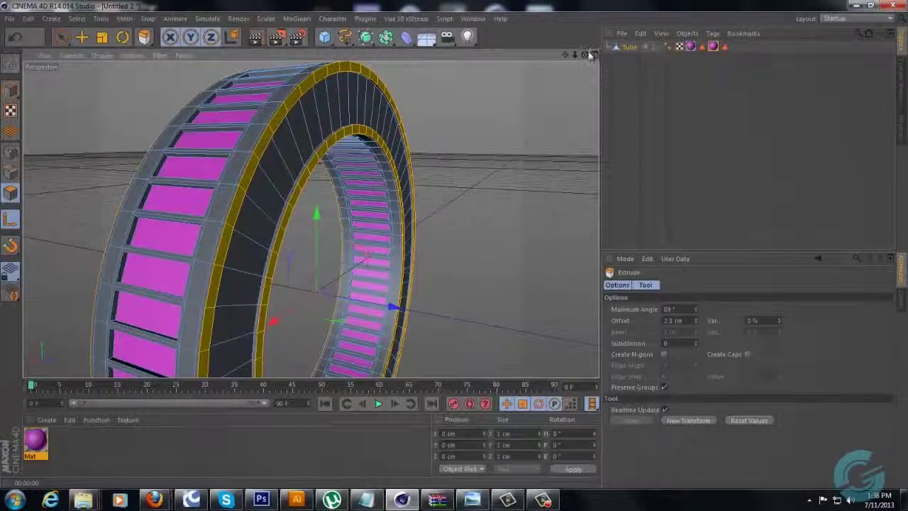
Select the wide loops on both side faces and inset each polygon individually by about 2 cm with Preserve Groups off
{"action": "left_click_drag", "start_coordinate": [585, 55], "coordinate": [371, 91]}
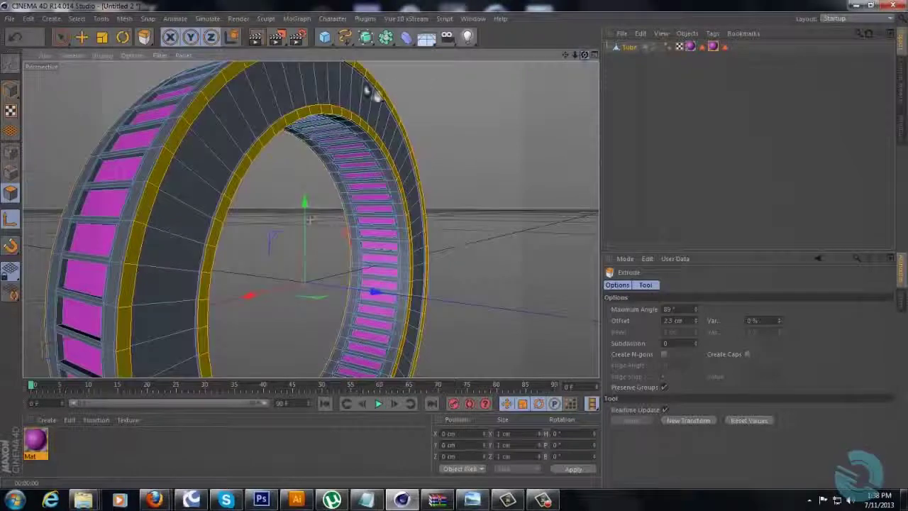
{"action": "key", "text": "u"}
{"action": "key", "text": "l"}
{"action": "left_click", "coordinate": [233, 138]}
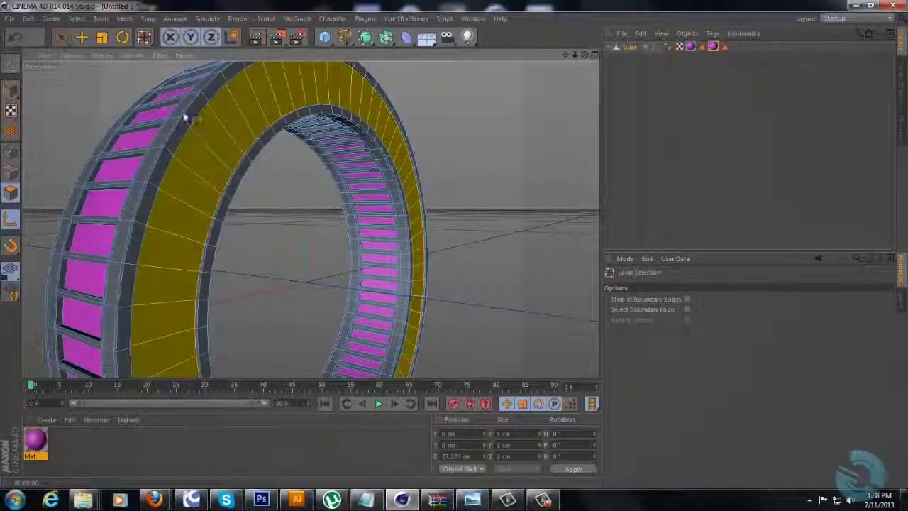
{"action": "left_click_drag", "start_coordinate": [583, 56], "coordinate": [468, 244]}
{"action": "left_click", "coordinate": [340, 126], "text": "shift"}
{"action": "right_click", "coordinate": [138, 178]}
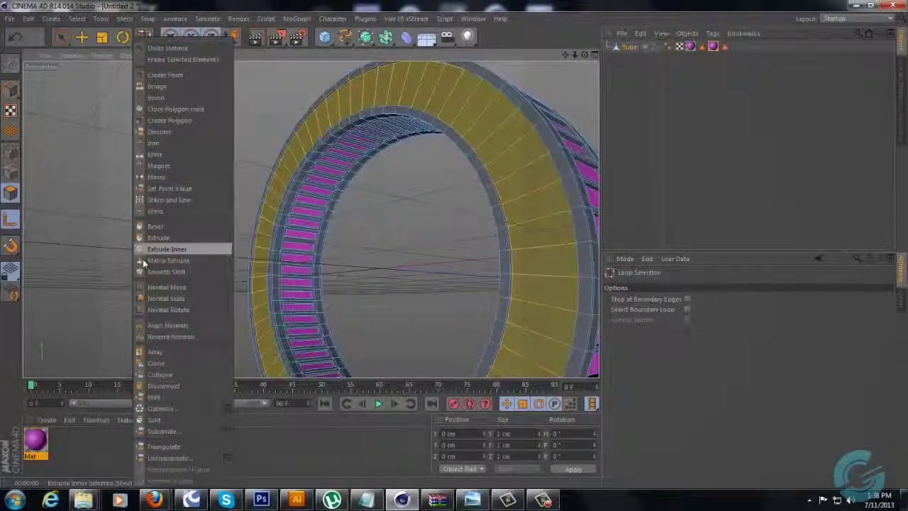
{"action": "left_click", "coordinate": [180, 249]}
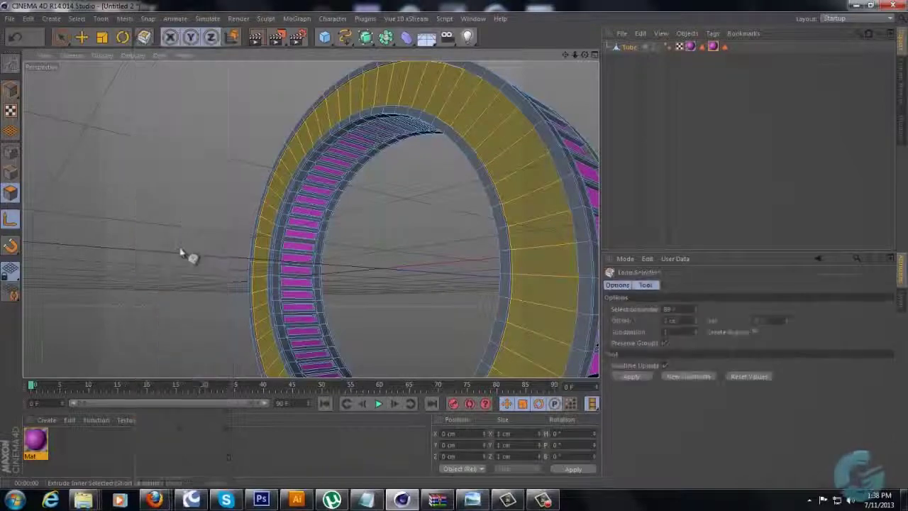
{"action": "left_click", "coordinate": [663, 344]}
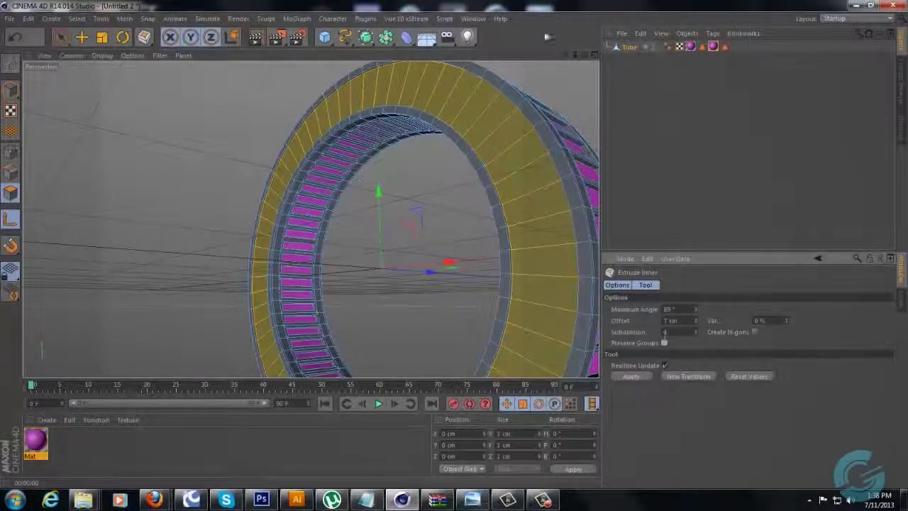
{"action": "left_click_drag", "start_coordinate": [458, 250], "coordinate": [454, 249]}
{"action": "right_click", "coordinate": [583, 259]}
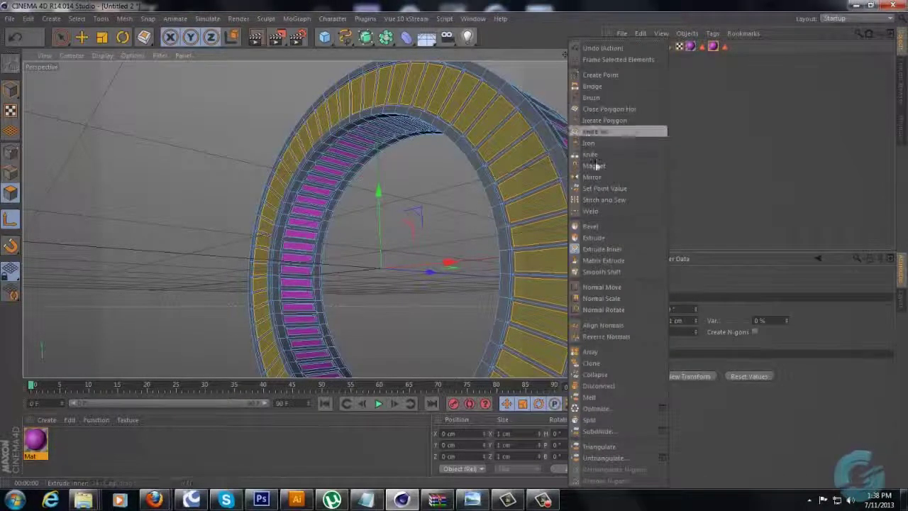
{"action": "left_click", "coordinate": [585, 260]}
{"action": "left_click", "coordinate": [38, 440]}
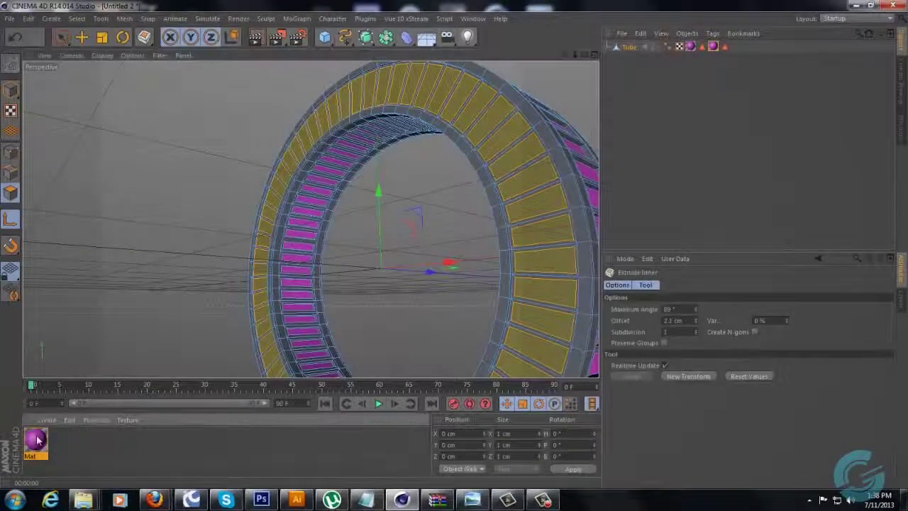
{"action": "right_click", "coordinate": [36, 439]}
{"action": "left_click", "coordinate": [60, 318]}
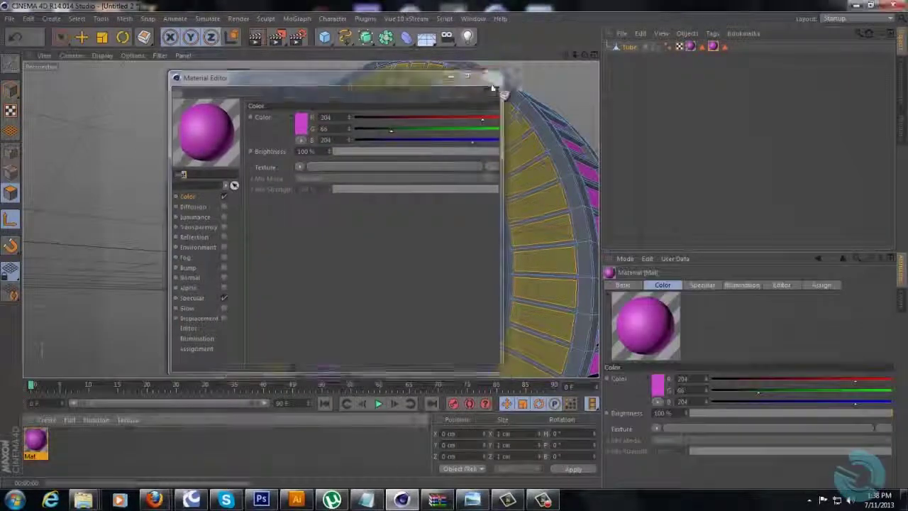
{"action": "left_click", "coordinate": [490, 74]}
Apply the magenta material to the inset side-face polygons and extrude them about 3.2 cm into the ring
{"action": "right_click", "coordinate": [35, 440]}
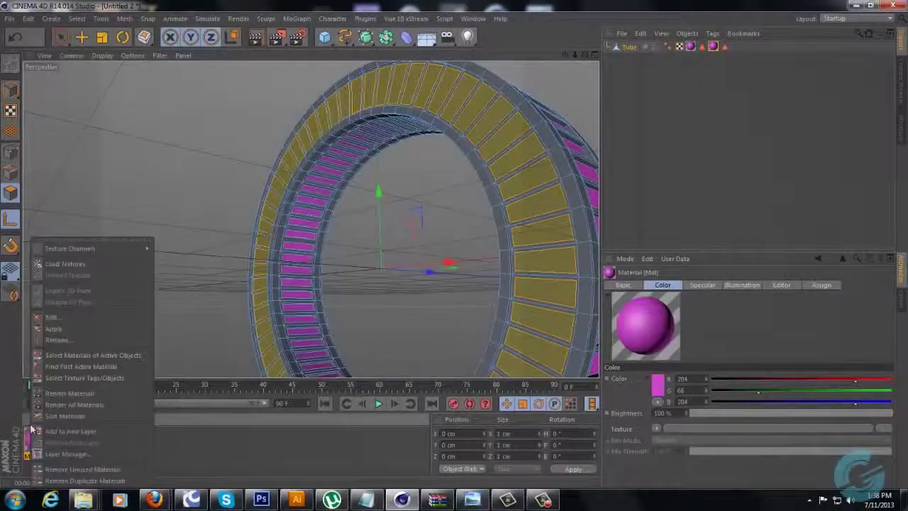
{"action": "left_click", "coordinate": [76, 331]}
{"action": "right_click", "coordinate": [166, 198]}
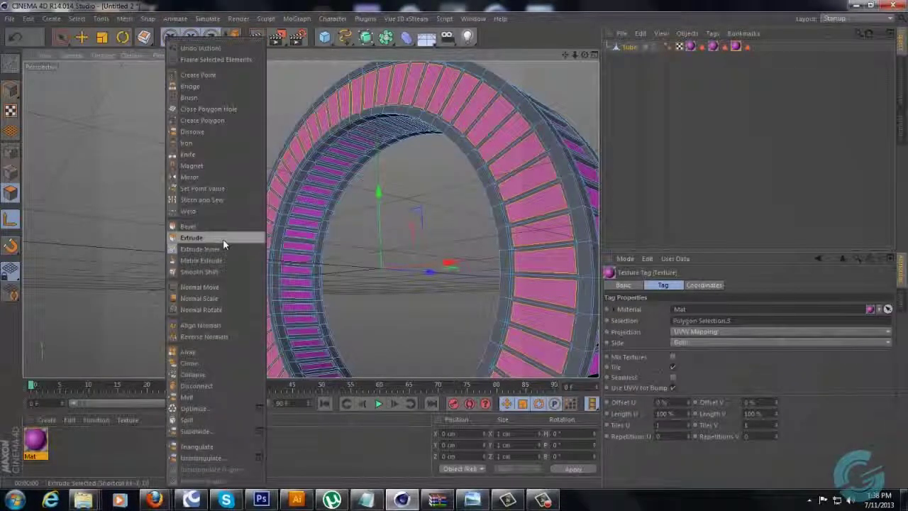
{"action": "left_click", "coordinate": [223, 240]}
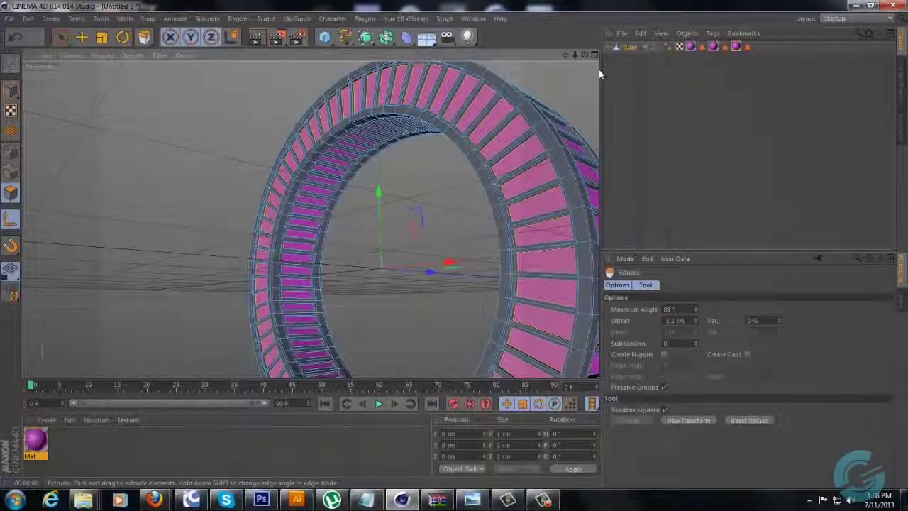
{"action": "left_click_drag", "start_coordinate": [586, 63], "coordinate": [448, 246]}
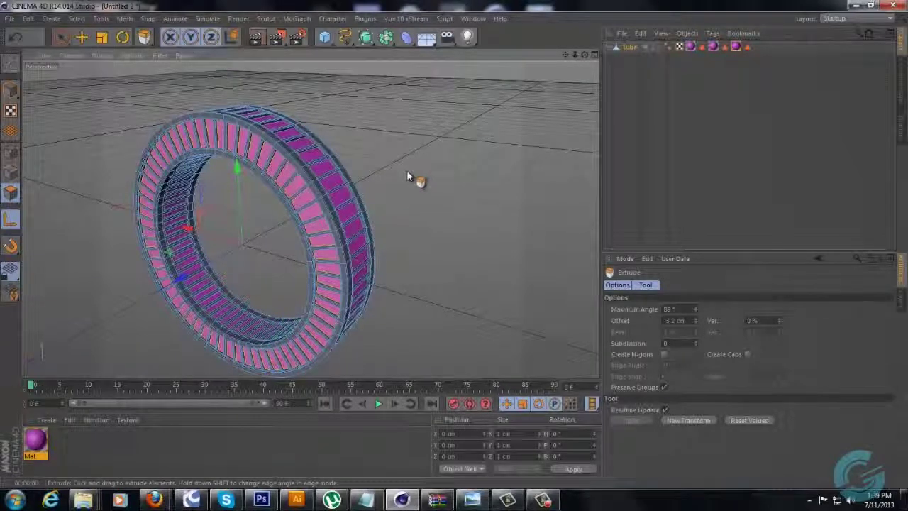
Loop-select the ribs between the magenta panels on the outer wall and the side faces
{"action": "left_click_drag", "start_coordinate": [584, 54], "coordinate": [454, 248]}
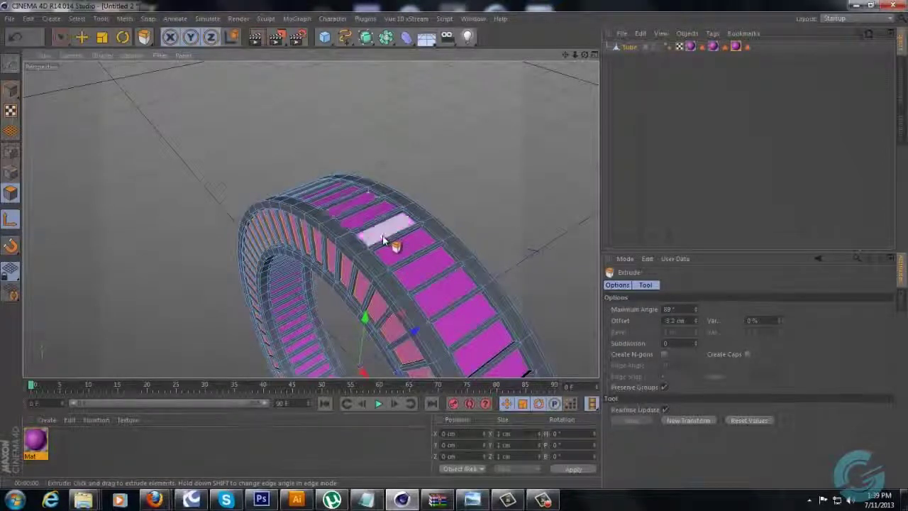
{"action": "key", "text": "u"}
{"action": "key", "text": "l"}
{"action": "left_click", "coordinate": [382, 236]}
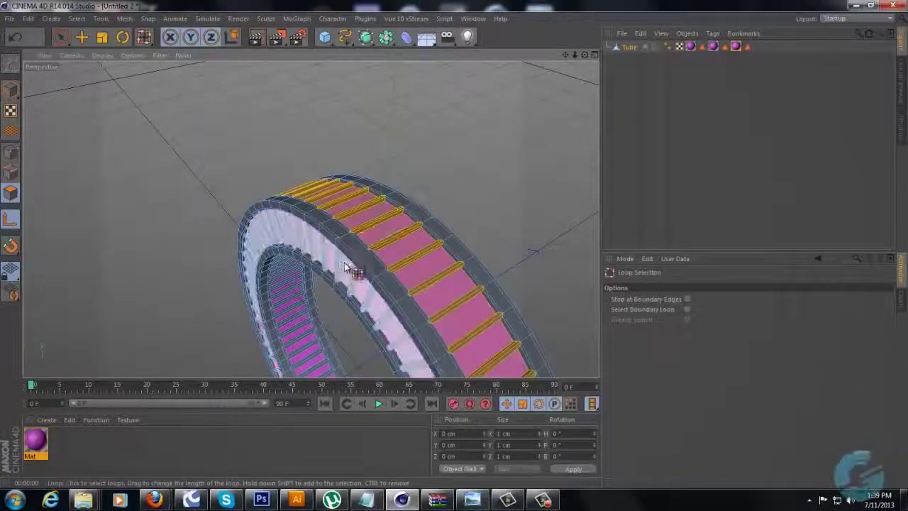
{"action": "left_click", "coordinate": [344, 262], "text": "shift"}
{"action": "left_click_drag", "start_coordinate": [583, 57], "coordinate": [456, 247]}
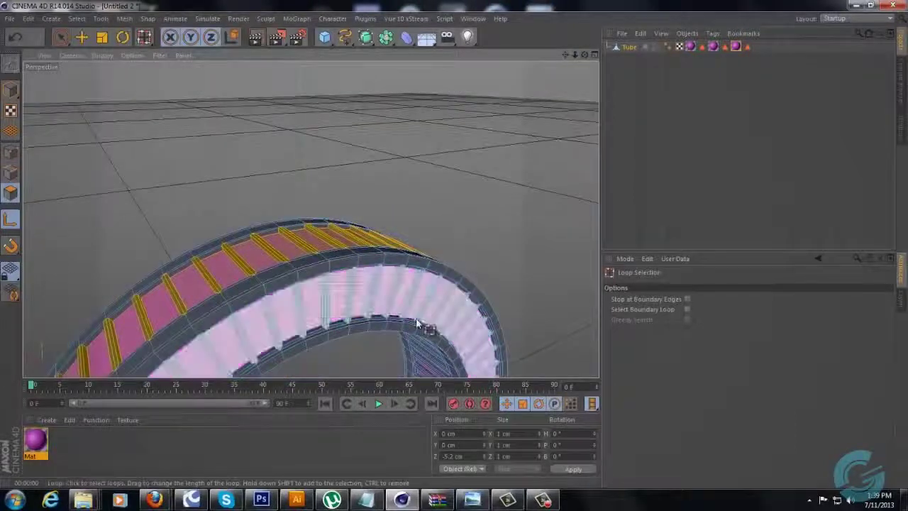
{"action": "left_click", "coordinate": [482, 318], "text": "shift"}
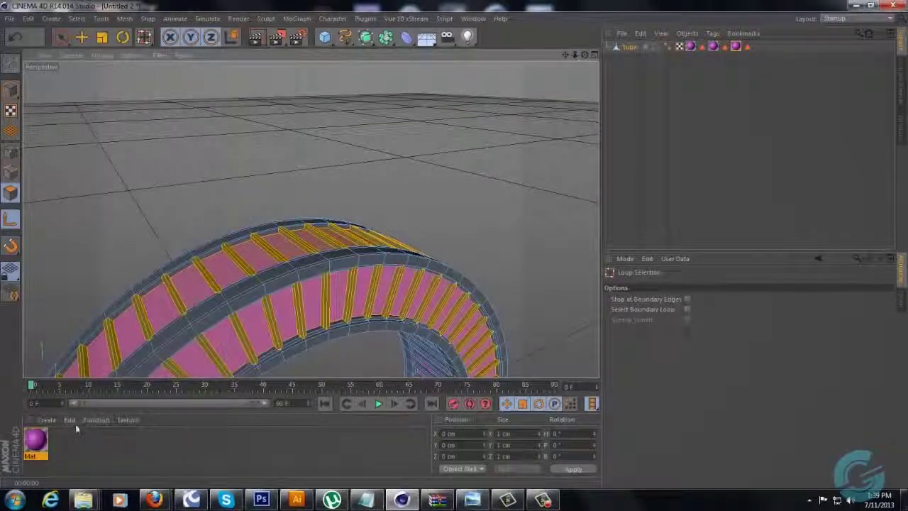
Create a new material and keep its default light-grey colour
{"action": "left_click", "coordinate": [51, 421]}
{"action": "left_click", "coordinate": [78, 321]}
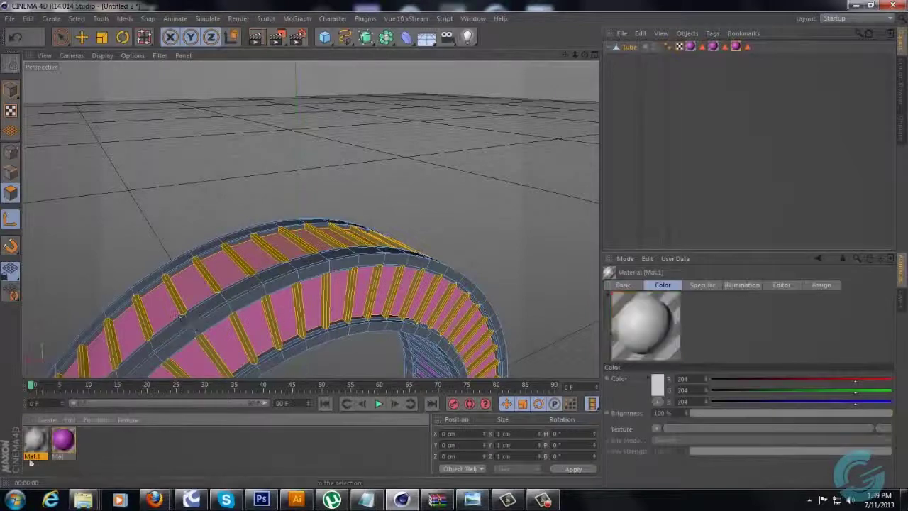
{"action": "double_click", "coordinate": [35, 437]}
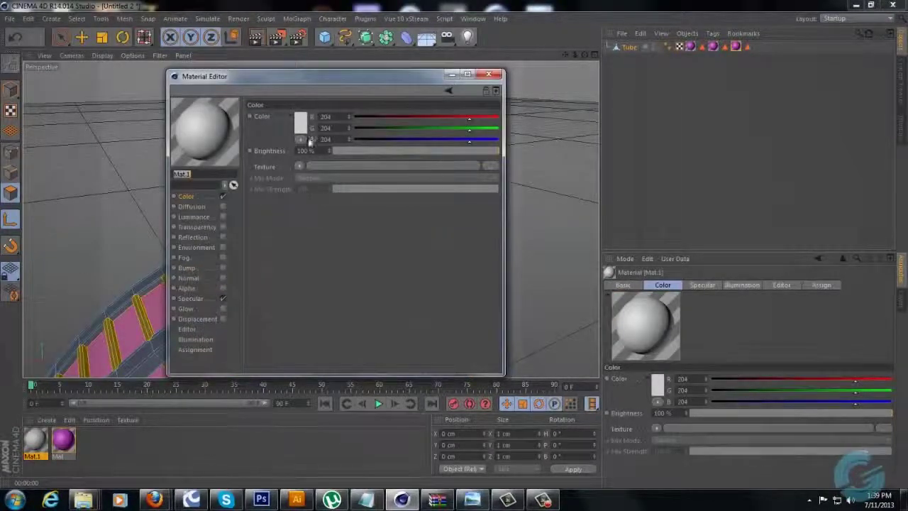
{"action": "left_click", "coordinate": [489, 74]}
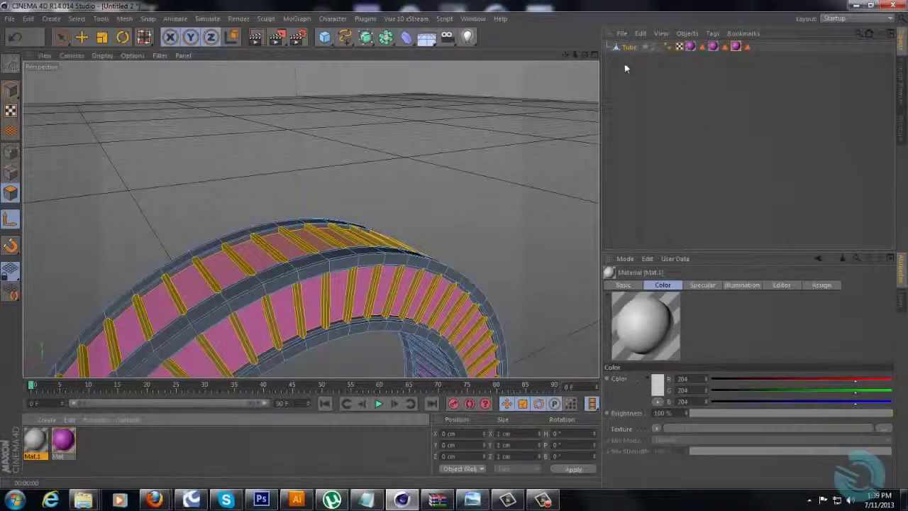
Clear the rib selection and select the magenta inner-wall panels from the stored Polygon Selection.1
{"action": "left_click_drag", "start_coordinate": [584, 55], "coordinate": [454, 240]}
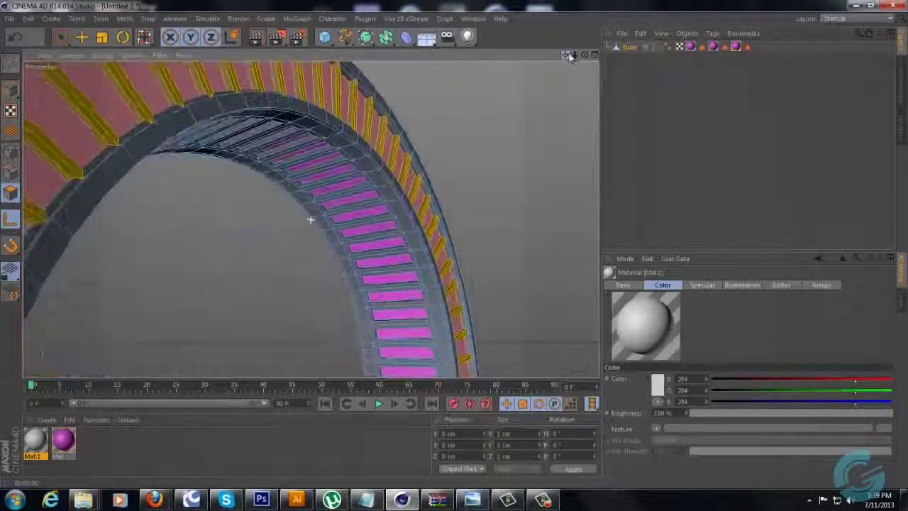
{"action": "left_click", "coordinate": [101, 19]}
{"action": "mouse_move", "coordinate": [77, 18]}
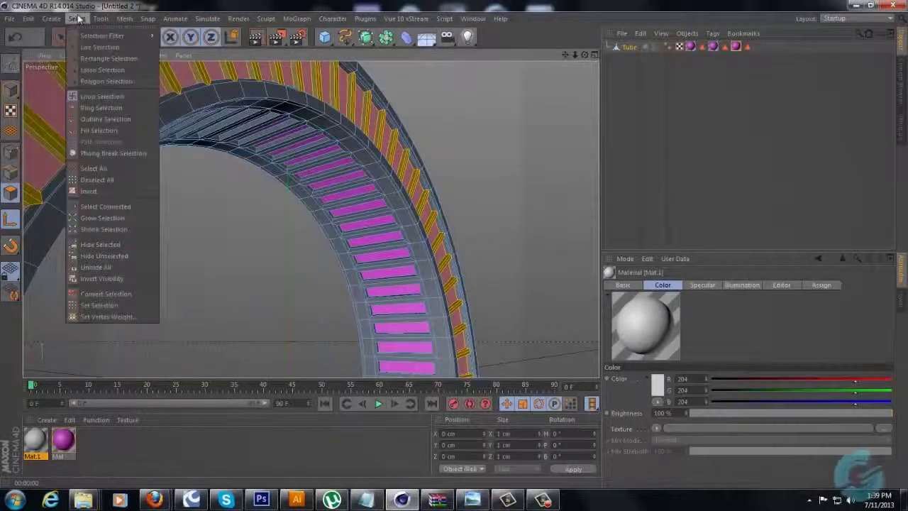
{"action": "left_click", "coordinate": [92, 191]}
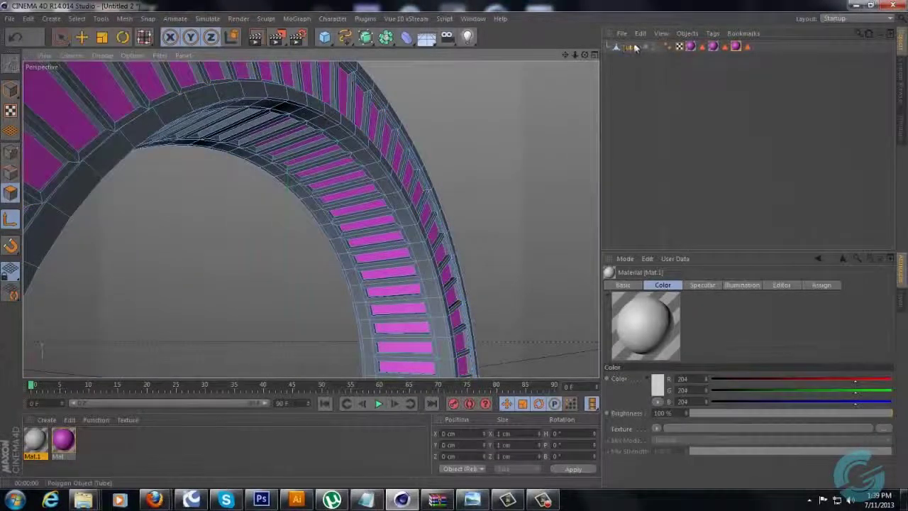
{"action": "left_click", "coordinate": [637, 47]}
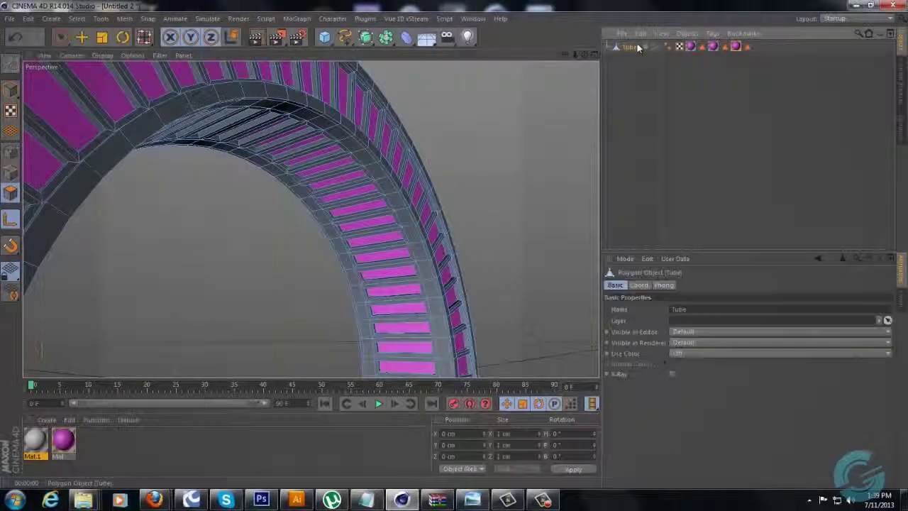
{"action": "left_click", "coordinate": [702, 46]}
{"action": "left_click", "coordinate": [702, 47]}
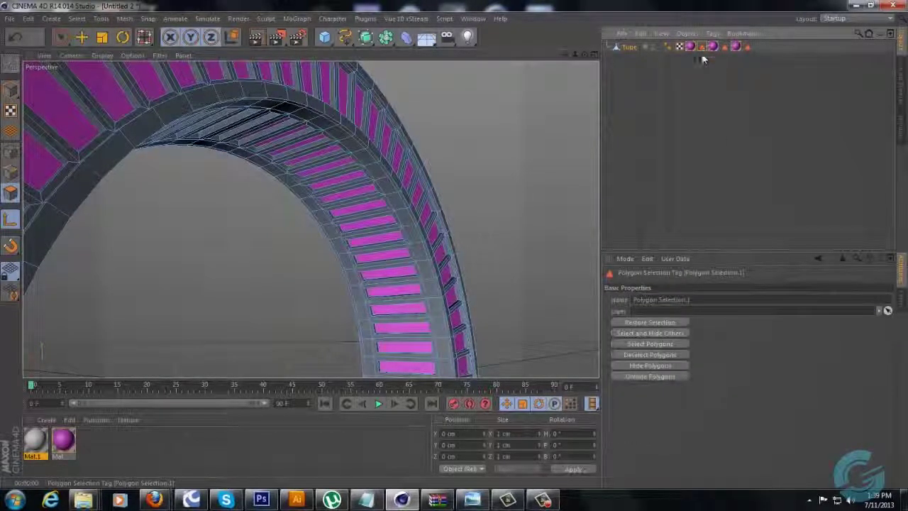
{"action": "left_click", "coordinate": [643, 343]}
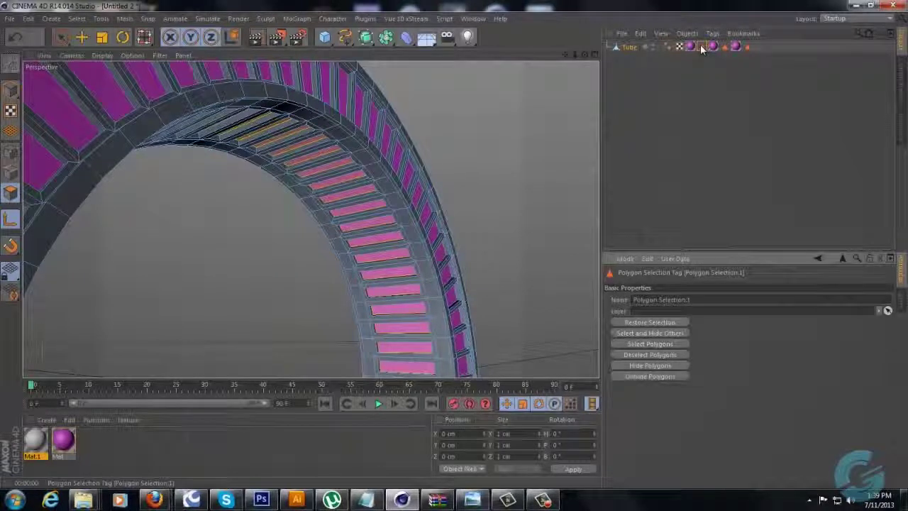
Try to loop-select the band of ribs between the panels on the inner wall
{"action": "key", "text": "u"}
{"action": "key", "text": "l"}
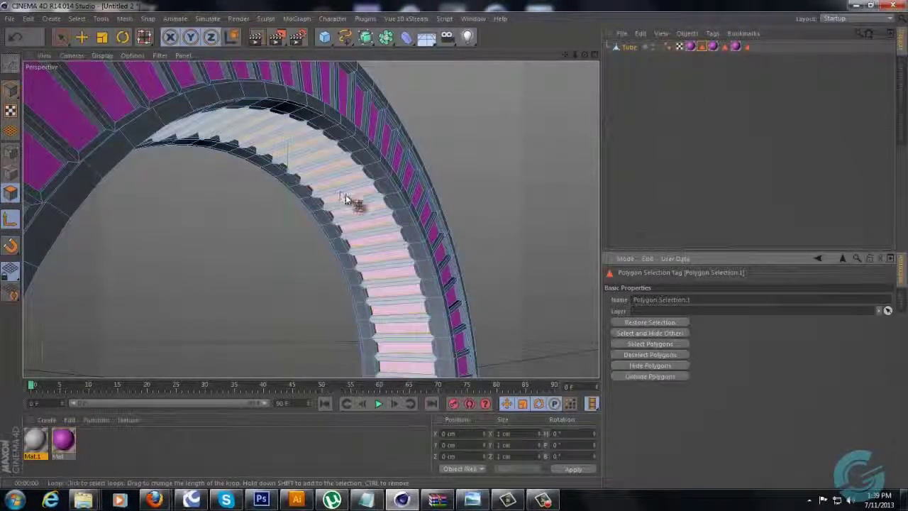
{"action": "left_click", "coordinate": [346, 200]}
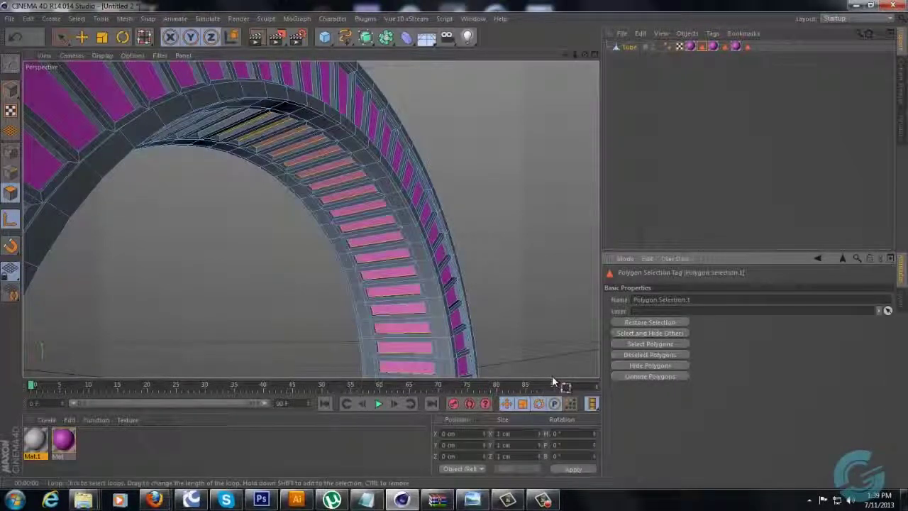
{"action": "left_click_drag", "start_coordinate": [452, 246], "coordinate": [455, 249], "text": "alt"}
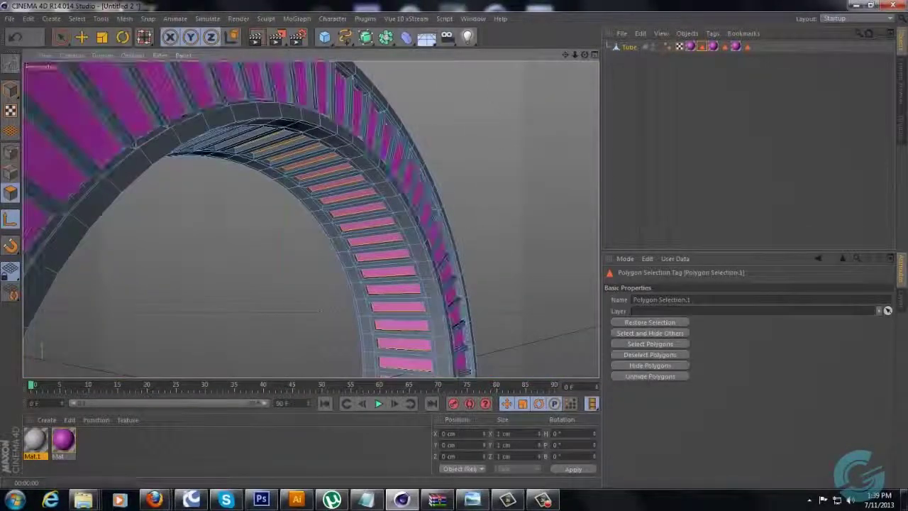
Invert the inner-wall panel selection, apply the new light-grey material Mat.1 to those polygons, and deselect the ring
{"action": "left_click", "coordinate": [625, 47]}
{"action": "left_click", "coordinate": [59, 19]}
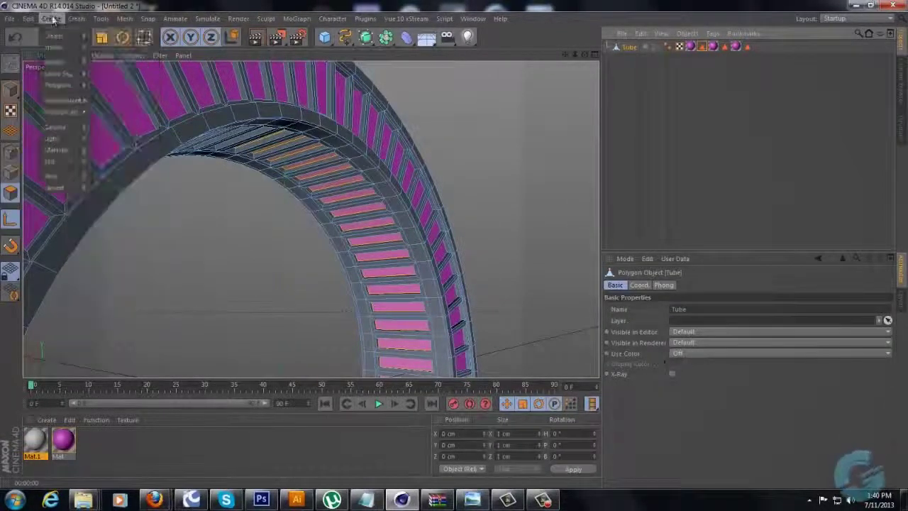
{"action": "mouse_move", "coordinate": [159, 21]}
{"action": "mouse_move", "coordinate": [76, 18]}
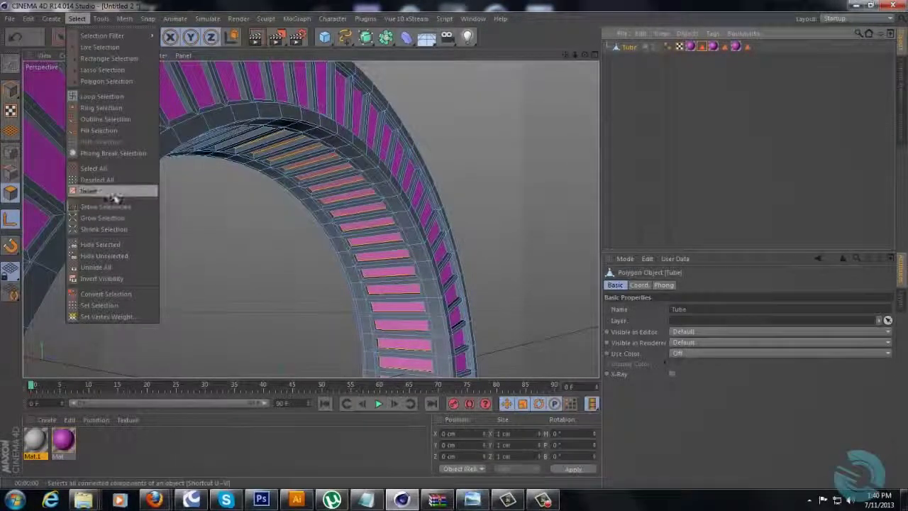
{"action": "left_click", "coordinate": [111, 192]}
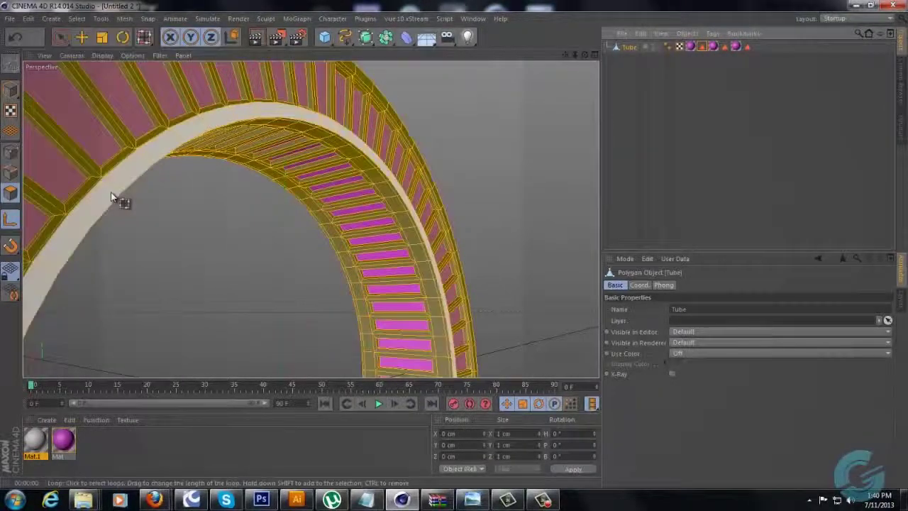
{"action": "right_click", "coordinate": [34, 446]}
{"action": "left_click", "coordinate": [71, 328]}
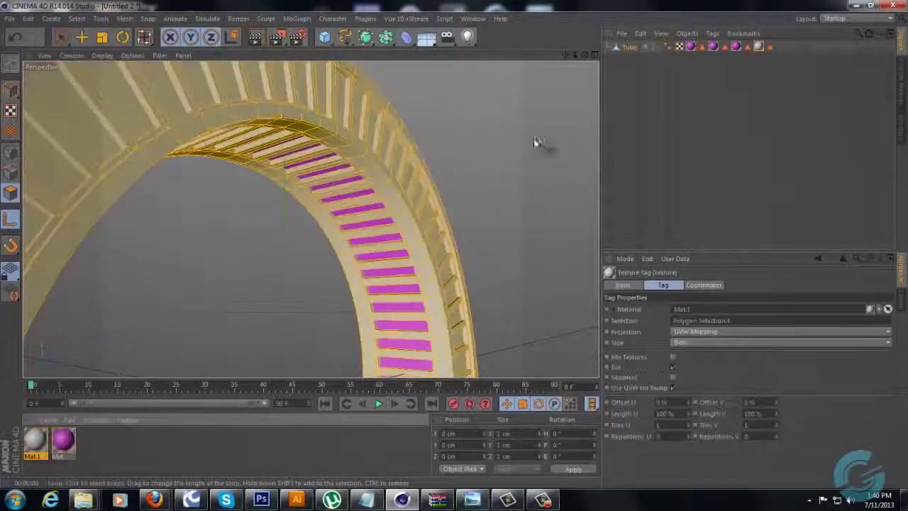
{"action": "left_click", "coordinate": [682, 150]}
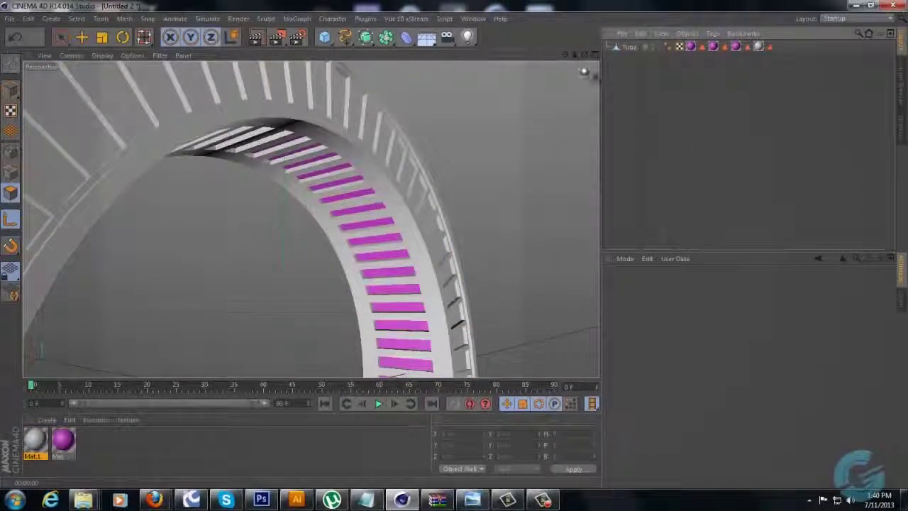
{"action": "left_click_drag", "start_coordinate": [575, 54], "coordinate": [452, 245]}
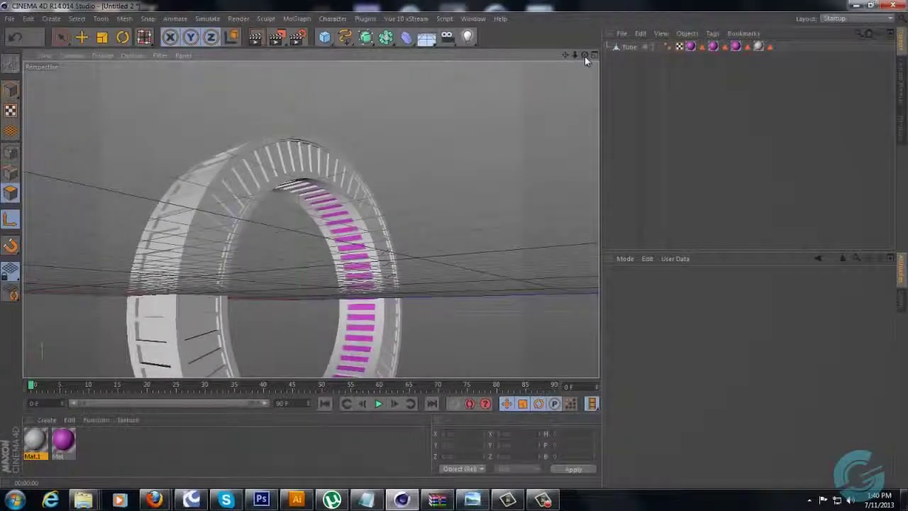
{"action": "left_click_drag", "start_coordinate": [585, 56], "coordinate": [454, 249]}
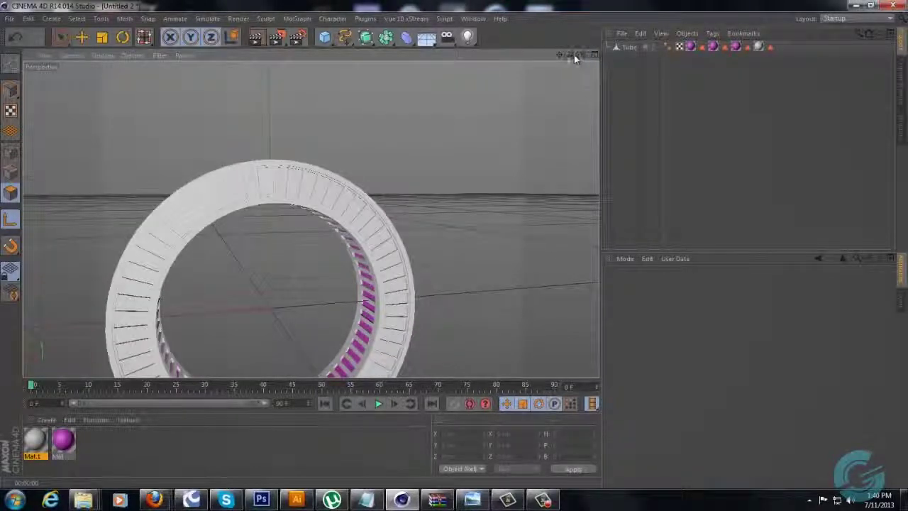
Select the Tube and loop-select both narrow edge bands that flank the panels on the ring's outer wall
{"action": "left_click_drag", "start_coordinate": [575, 57], "coordinate": [455, 246]}
{"action": "left_click", "coordinate": [630, 48]}
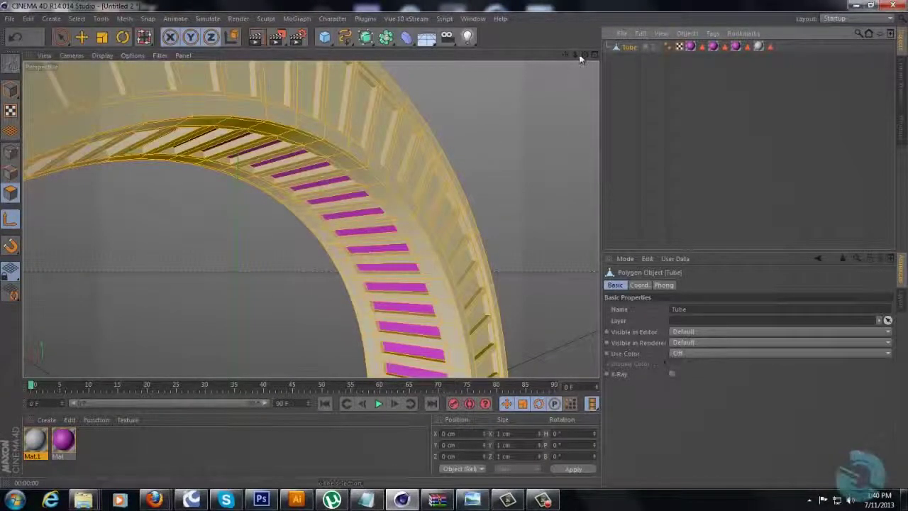
{"action": "left_click_drag", "start_coordinate": [580, 58], "coordinate": [454, 244]}
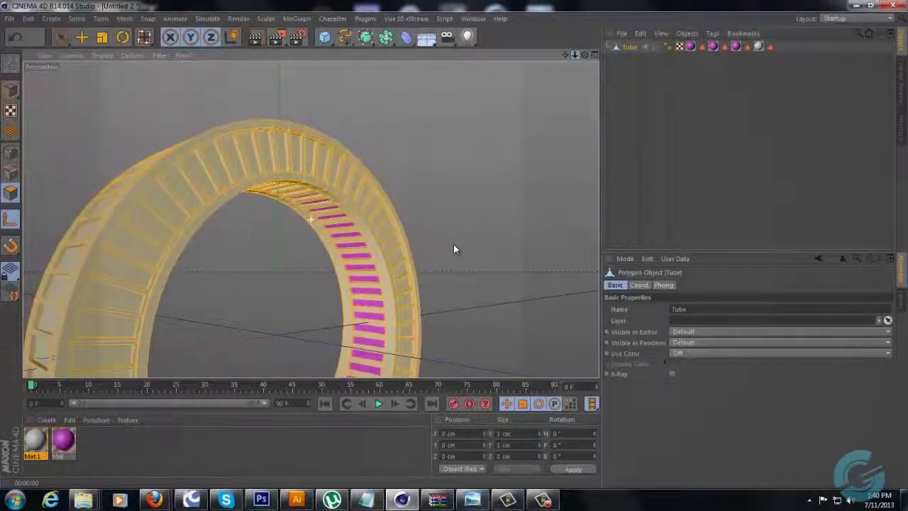
{"action": "left_click_drag", "start_coordinate": [589, 54], "coordinate": [453, 244]}
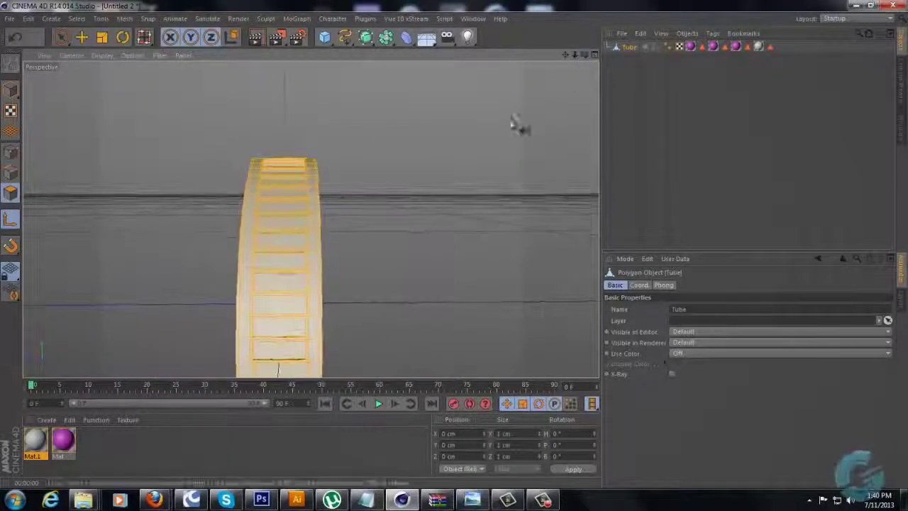
{"action": "key", "text": "u"}
{"action": "key", "text": "l"}
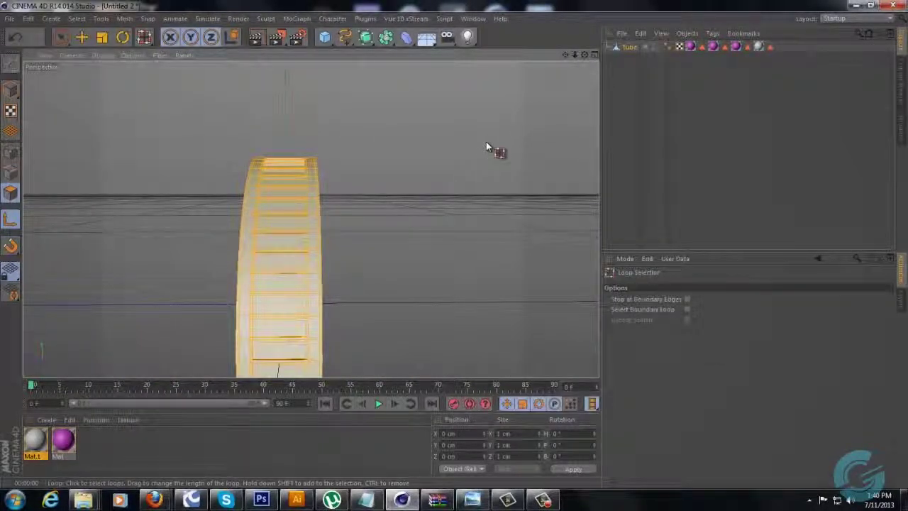
{"action": "left_click", "coordinate": [312, 189]}
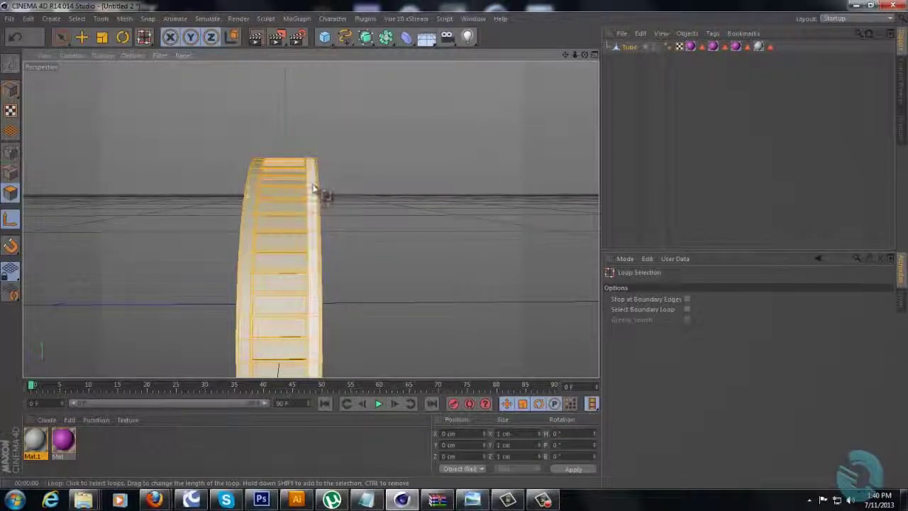
{"action": "left_click", "coordinate": [249, 187], "text": "shift"}
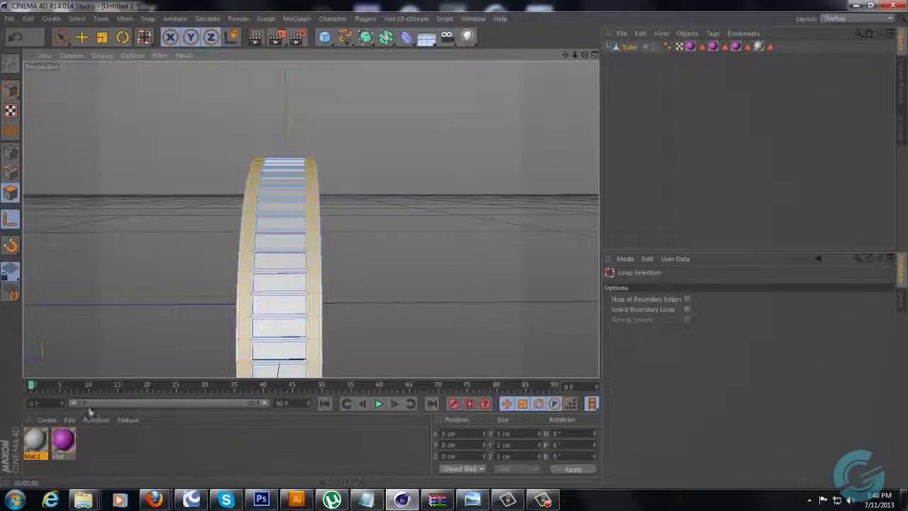
Inset each polygon of the two outer-wall edge bands individually with Extrude Inner, keeping Preserve Groups off
{"action": "right_click", "coordinate": [412, 227]}
{"action": "left_click", "coordinate": [447, 249]}
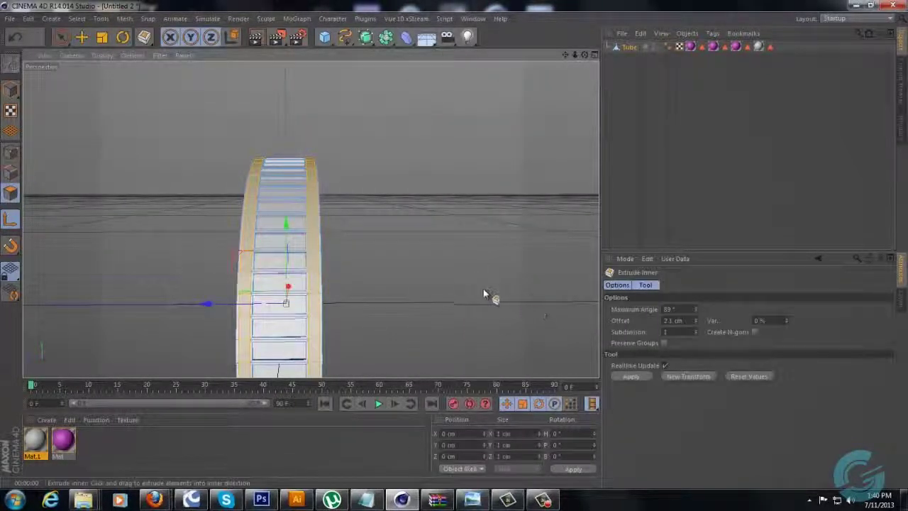
{"action": "left_click_drag", "start_coordinate": [484, 293], "coordinate": [453, 250]}
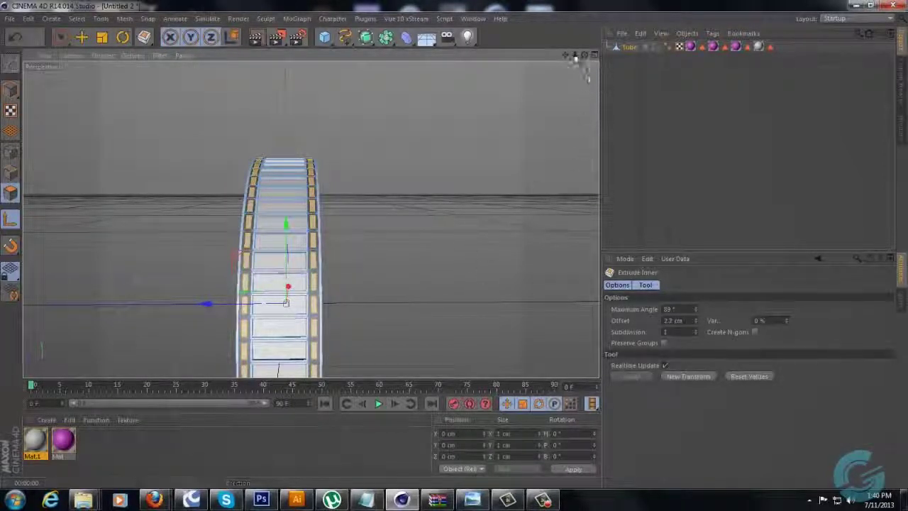
Extrude the inset edge-band polygons inward by about 0.9 cm and apply the magenta material Mat to them
{"action": "left_click_drag", "start_coordinate": [575, 56], "coordinate": [459, 249]}
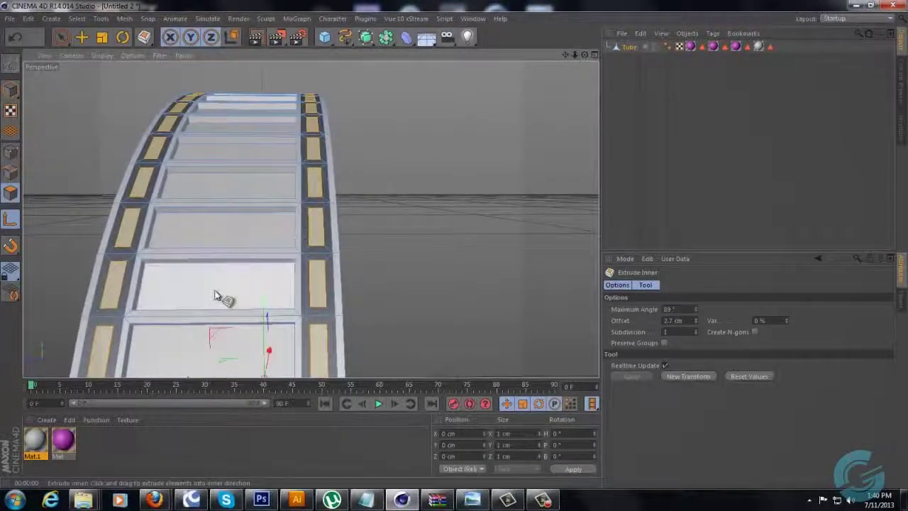
{"action": "right_click", "coordinate": [407, 249]}
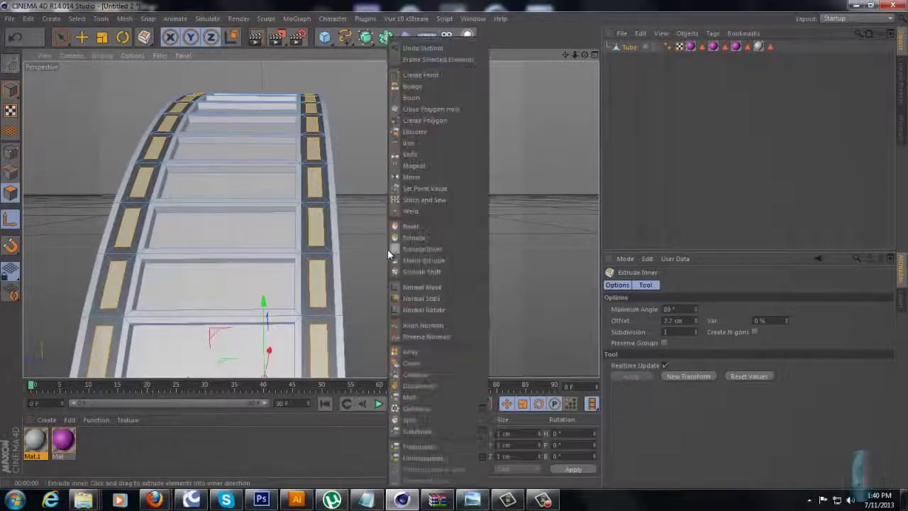
{"action": "left_click", "coordinate": [431, 238]}
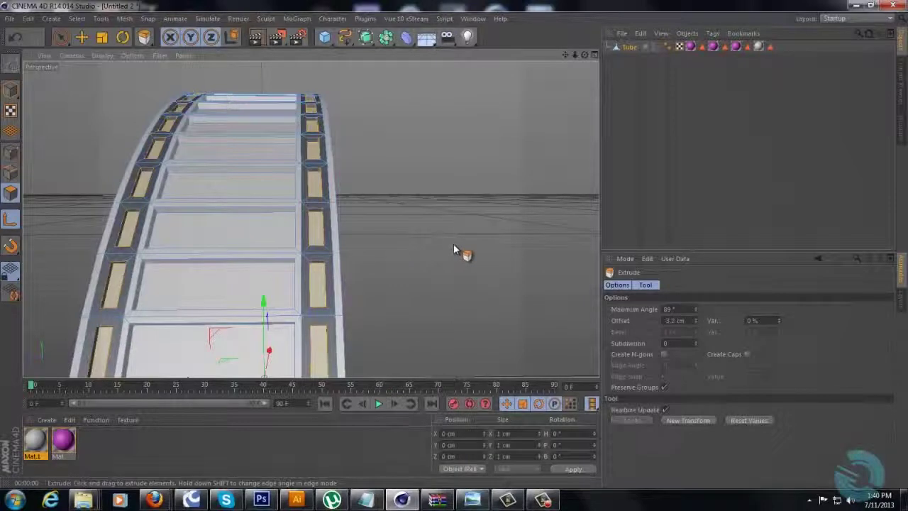
{"action": "left_click_drag", "start_coordinate": [458, 246], "coordinate": [456, 250]}
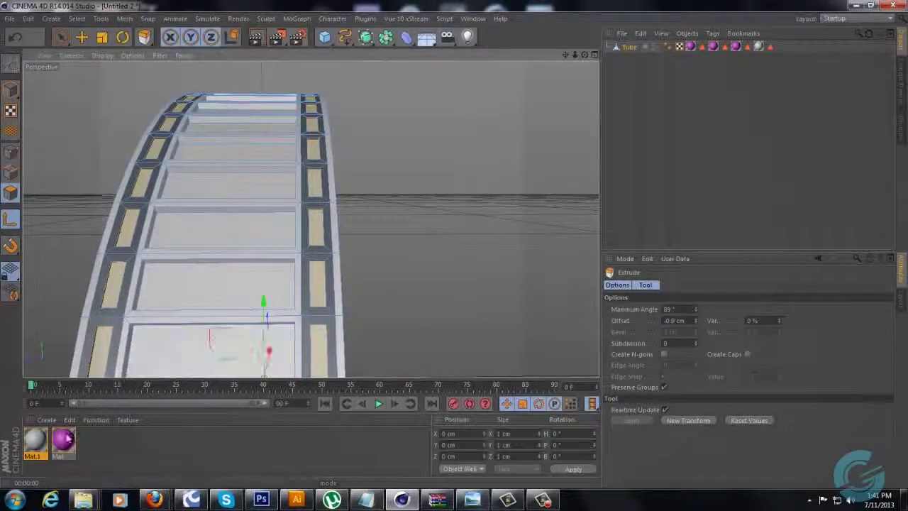
{"action": "right_click", "coordinate": [62, 440]}
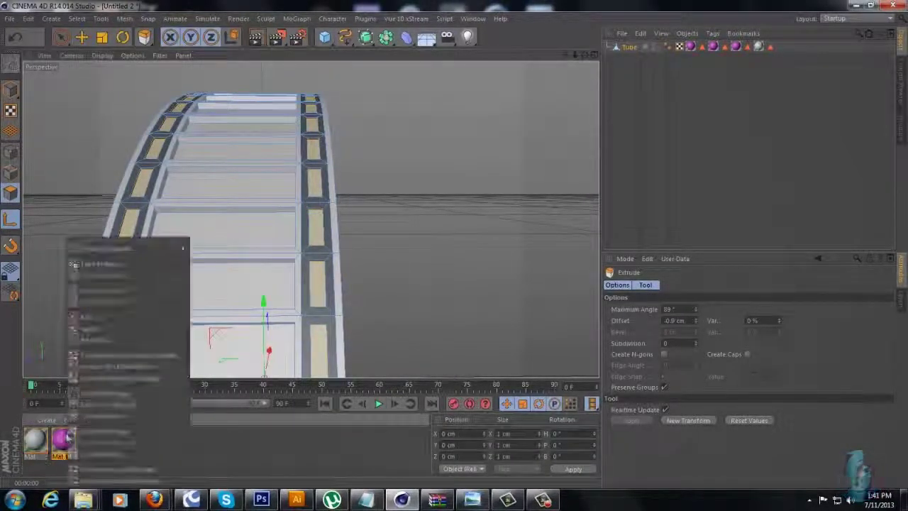
{"action": "left_click", "coordinate": [112, 327]}
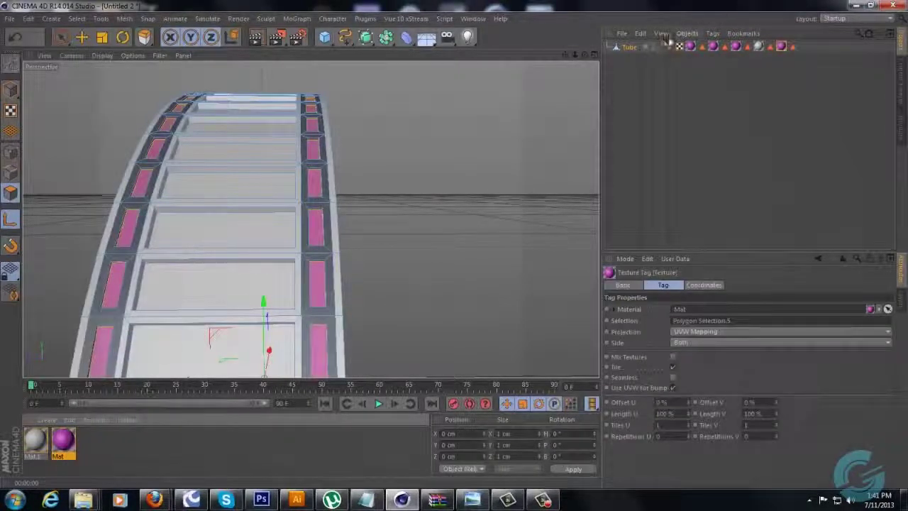
Loop-select the plain inner and outer rim bands on both side faces of the ring
{"action": "left_click_drag", "start_coordinate": [584, 56], "coordinate": [457, 249]}
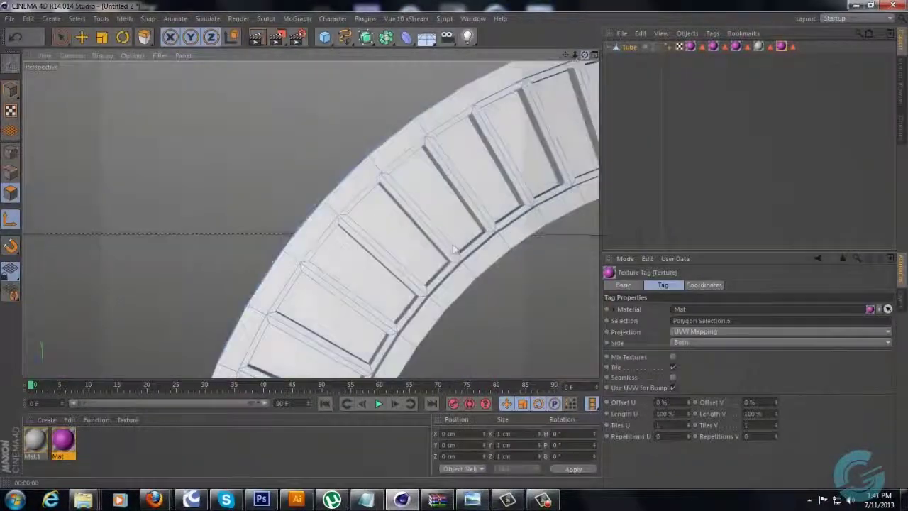
{"action": "left_click_drag", "start_coordinate": [578, 57], "coordinate": [516, 85]}
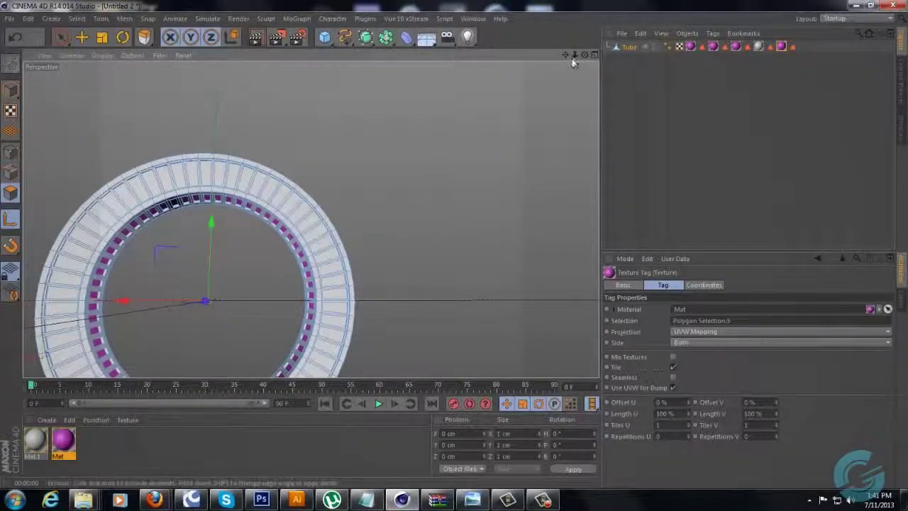
{"action": "left_click_drag", "start_coordinate": [575, 56], "coordinate": [462, 249]}
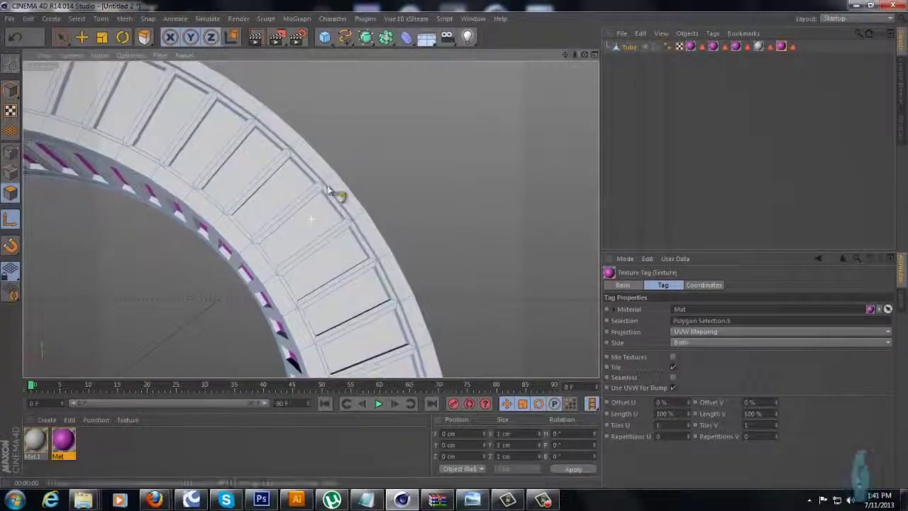
{"action": "key", "text": "u"}
{"action": "key", "text": "l"}
{"action": "left_click", "coordinate": [224, 224]}
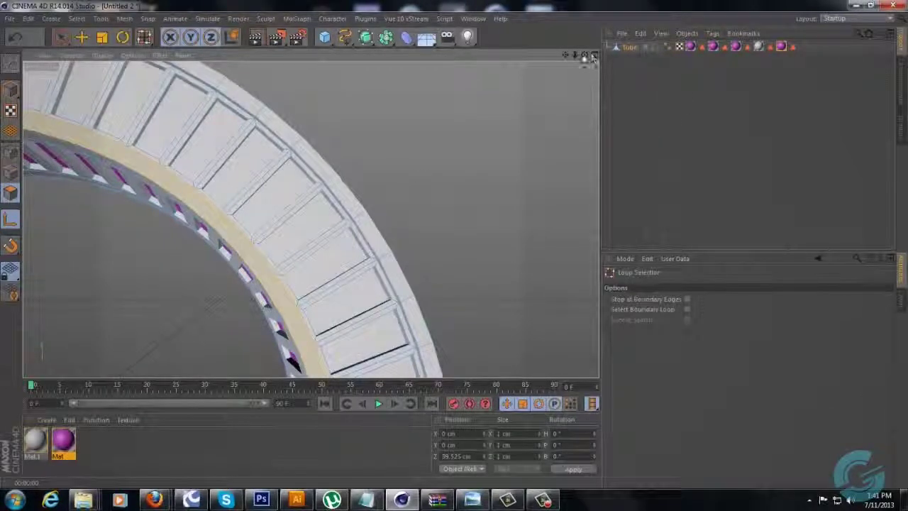
{"action": "left_click_drag", "start_coordinate": [585, 55], "coordinate": [454, 249]}
{"action": "left_click", "coordinate": [323, 180], "text": "shift"}
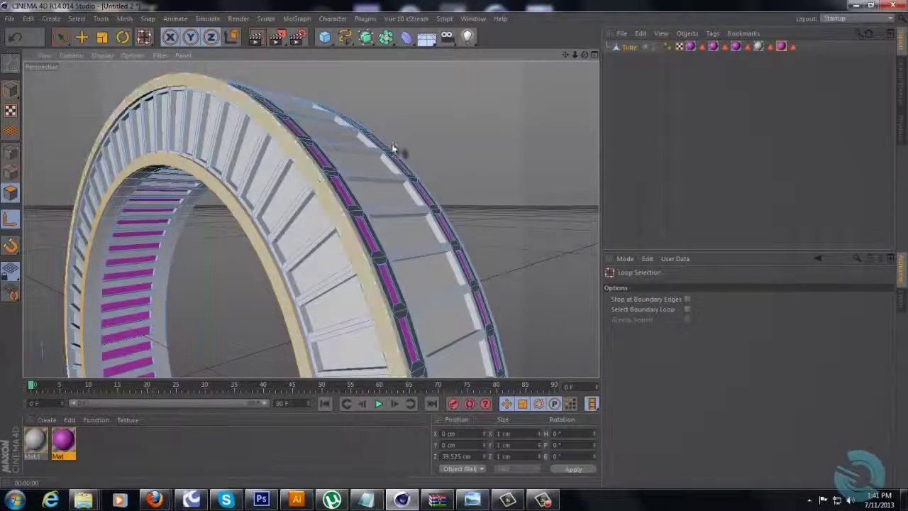
{"action": "left_click_drag", "start_coordinate": [587, 55], "coordinate": [449, 119]}
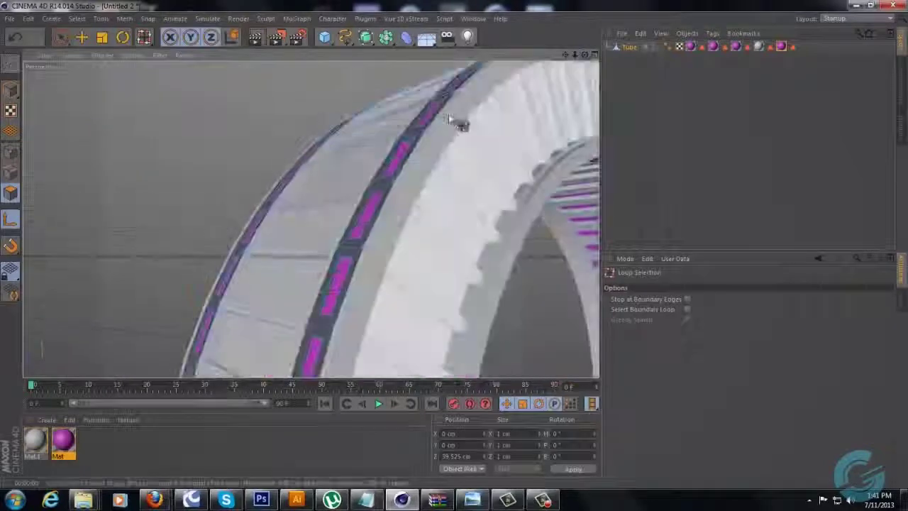
{"action": "left_click", "coordinate": [448, 134]}
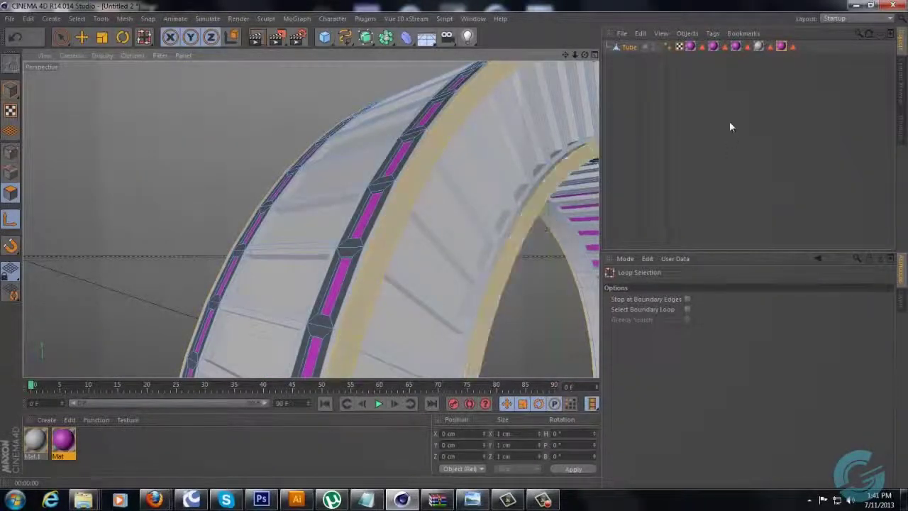
Inset the selected rim bands by about 0.9 cm with Extrude Inner, with Preserve Groups enabled
{"action": "left_click_drag", "start_coordinate": [584, 56], "coordinate": [454, 249]}
{"action": "right_click", "coordinate": [332, 154]}
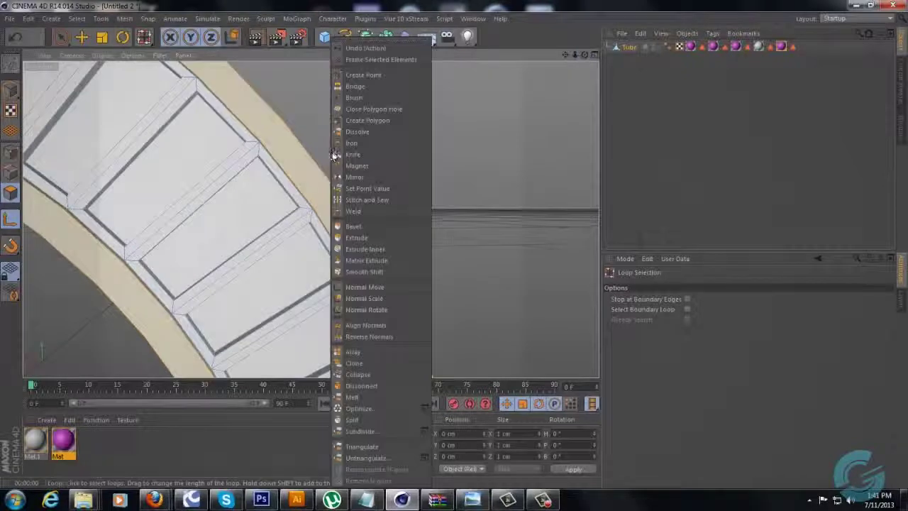
{"action": "left_click", "coordinate": [374, 250]}
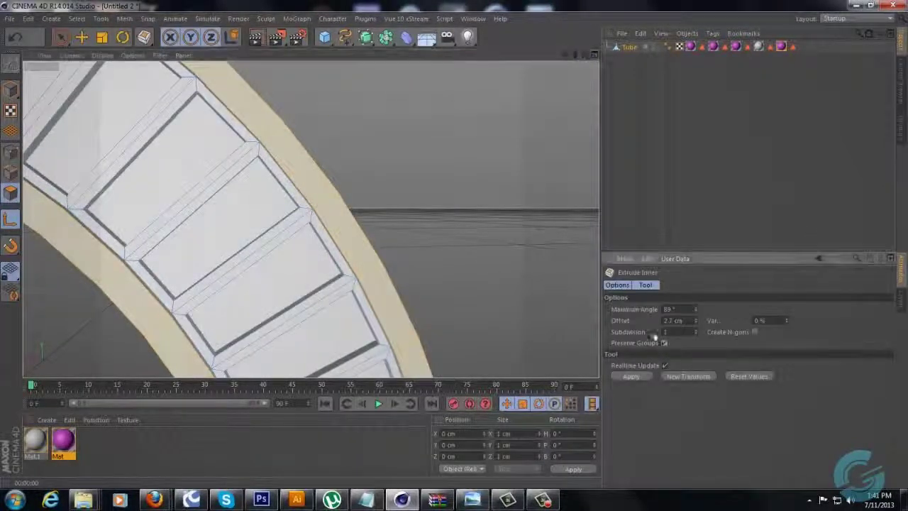
{"action": "left_click_drag", "start_coordinate": [455, 249], "coordinate": [455, 250]}
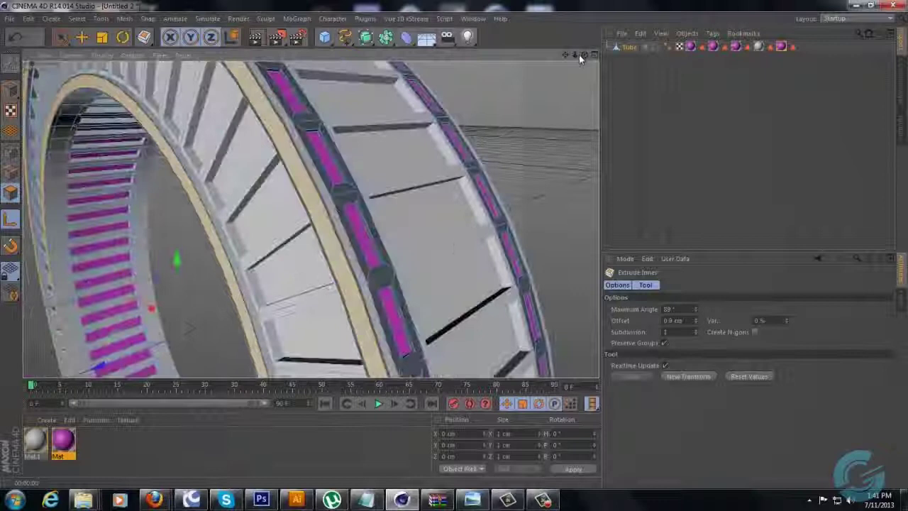
Bevel the inset rim bands on the side faces and apply the magenta material Mat to them
{"action": "right_click", "coordinate": [511, 110]}
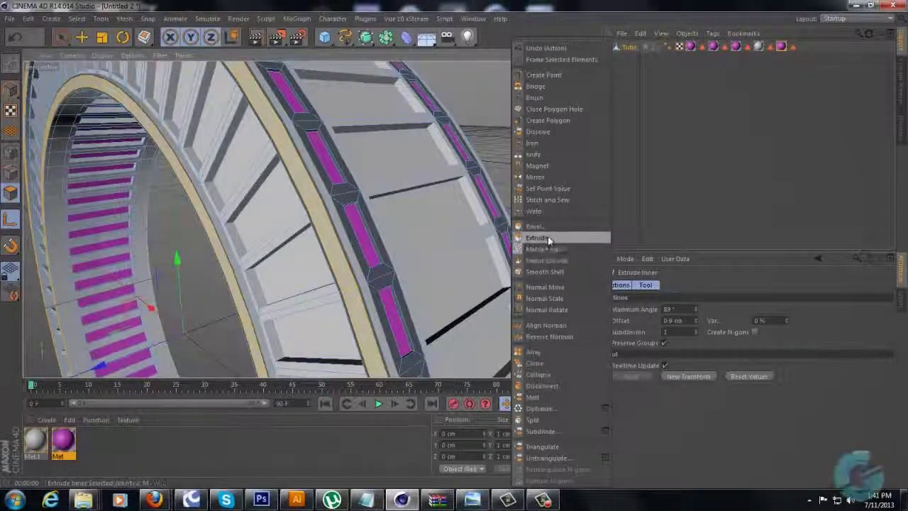
{"action": "left_click", "coordinate": [547, 226]}
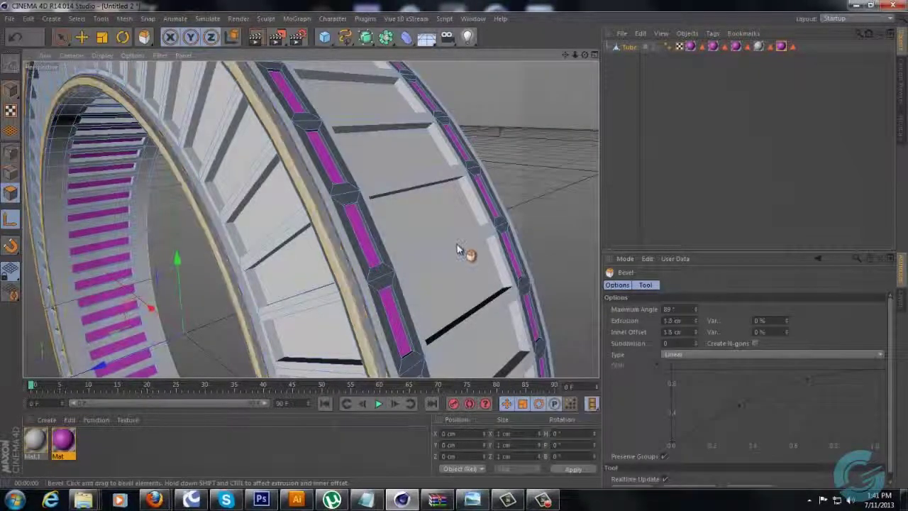
{"action": "left_click_drag", "start_coordinate": [455, 249], "coordinate": [454, 249]}
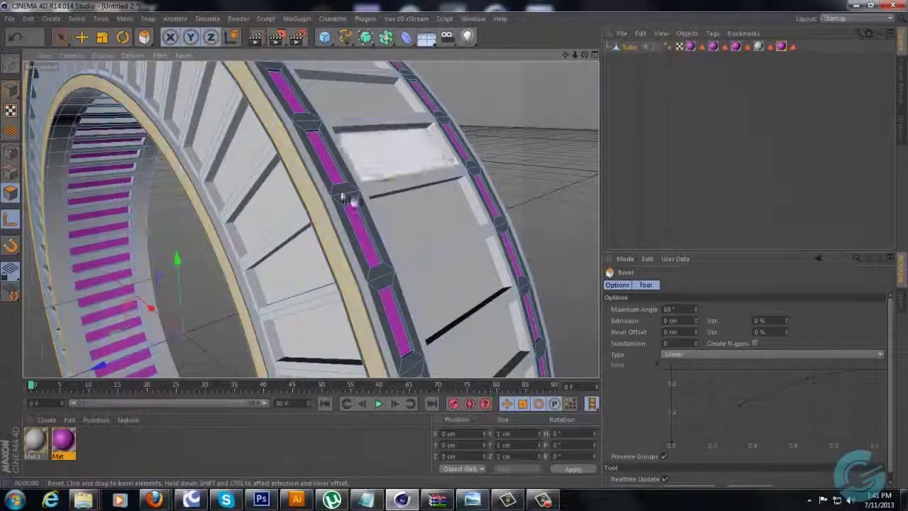
{"action": "right_click", "coordinate": [77, 441]}
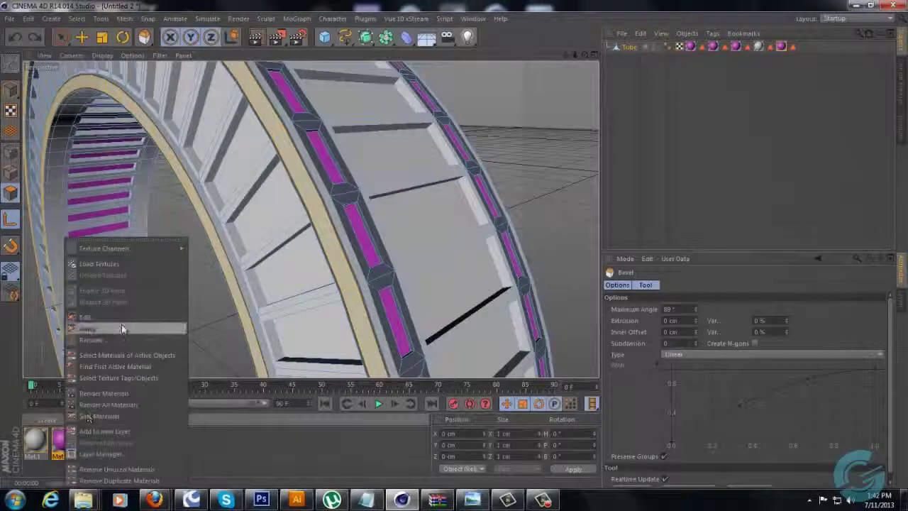
{"action": "left_click", "coordinate": [121, 329]}
{"action": "left_click_drag", "start_coordinate": [454, 249], "coordinate": [454, 249]}
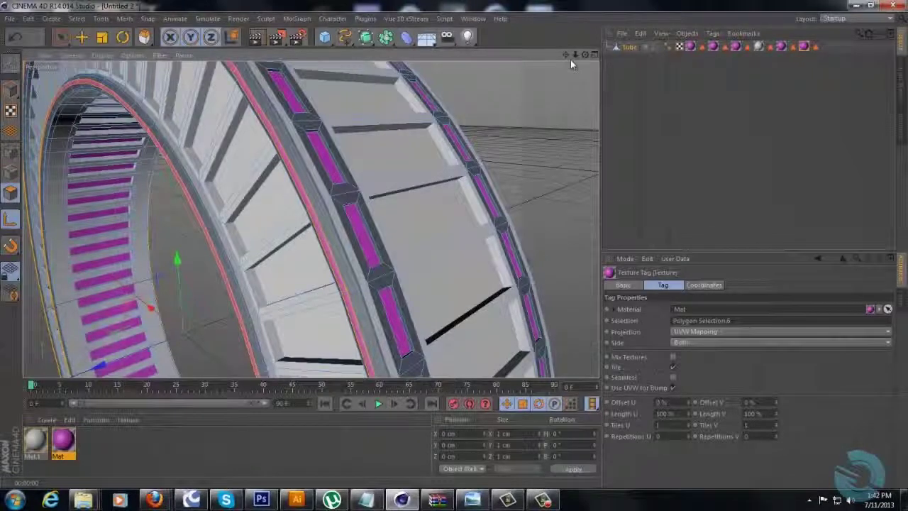
Examine the magenta rim bands and panels around the whole ring, and deselect the Tube
{"action": "left_click_drag", "start_coordinate": [583, 56], "coordinate": [455, 251]}
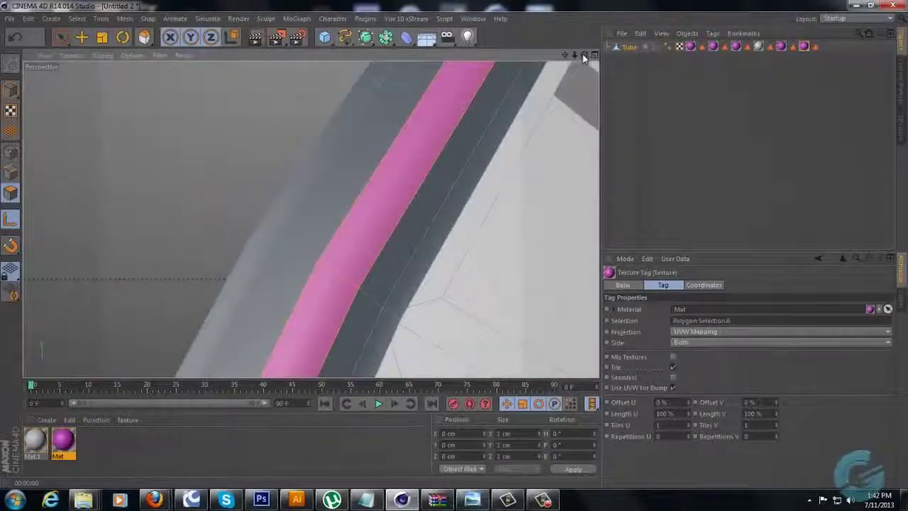
{"action": "scroll", "coordinate": [454, 247], "scroll_direction": "down", "scroll_amount": 10}
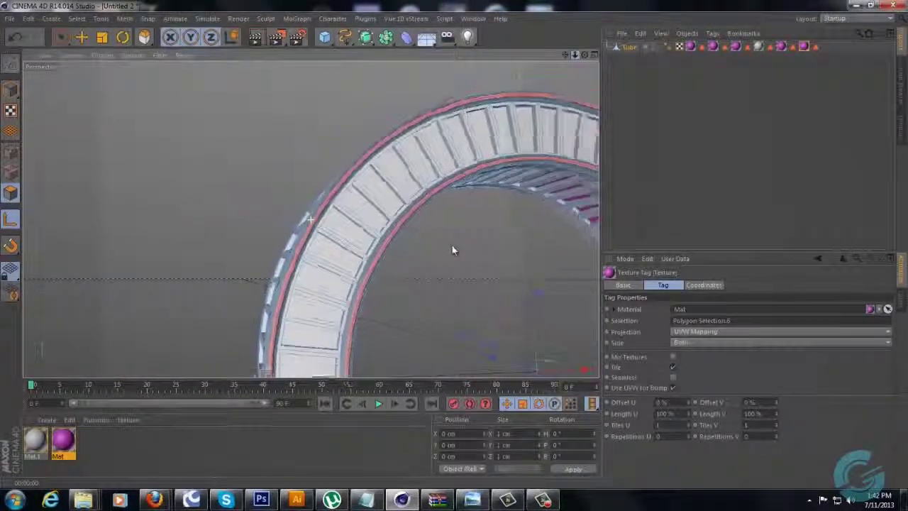
{"action": "scroll", "coordinate": [456, 249], "scroll_direction": "down", "scroll_amount": 5}
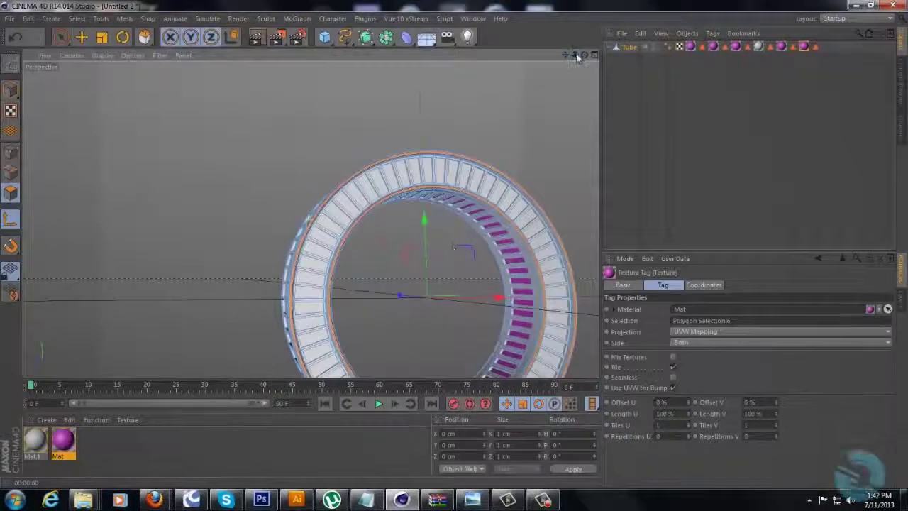
{"action": "left_click_drag", "start_coordinate": [459, 252], "coordinate": [458, 252]}
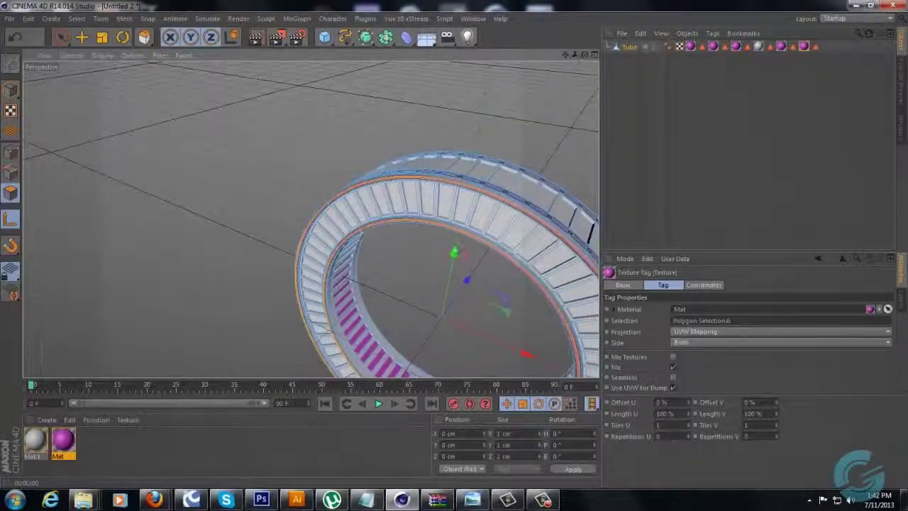
{"action": "left_click_drag", "start_coordinate": [565, 55], "coordinate": [310, 220]}
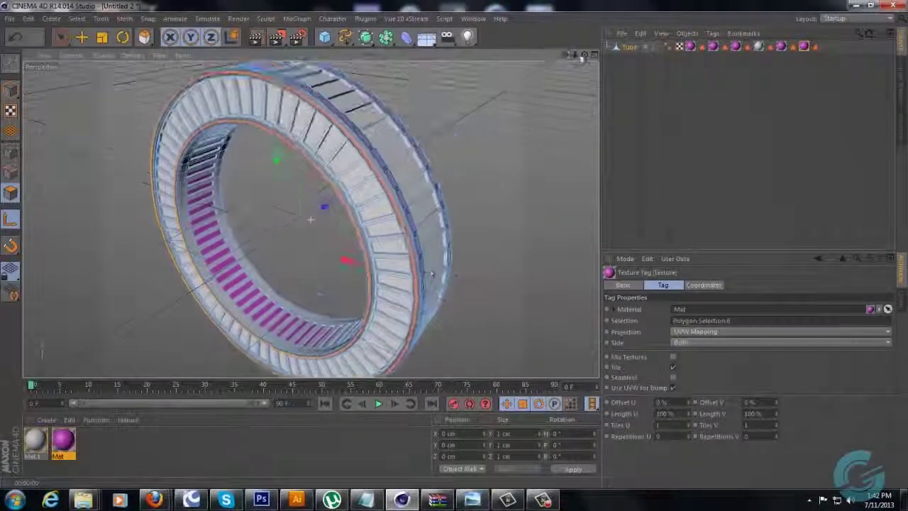
{"action": "left_click_drag", "start_coordinate": [585, 56], "coordinate": [598, 69]}
{"action": "left_click", "coordinate": [649, 97]}
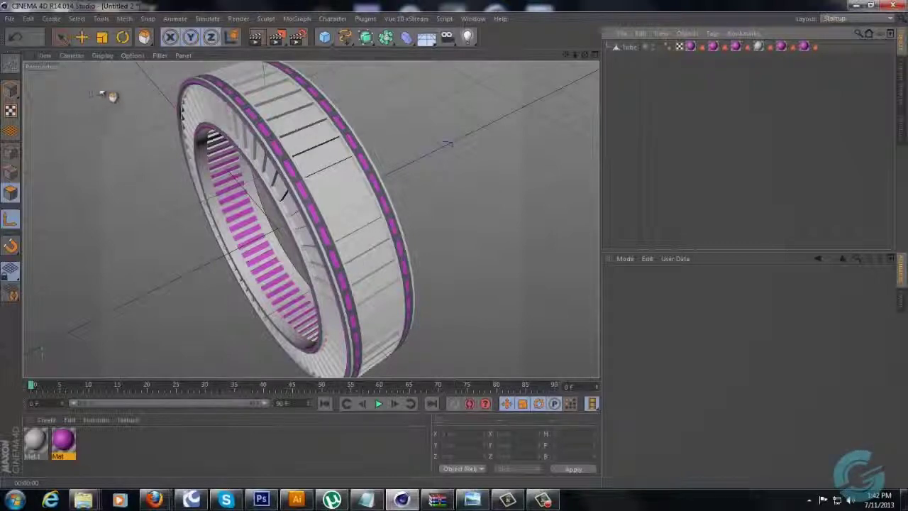
Loop-select the plain rim bands on both edges of the Tube's inner wall
{"action": "left_click_drag", "start_coordinate": [586, 55], "coordinate": [458, 248]}
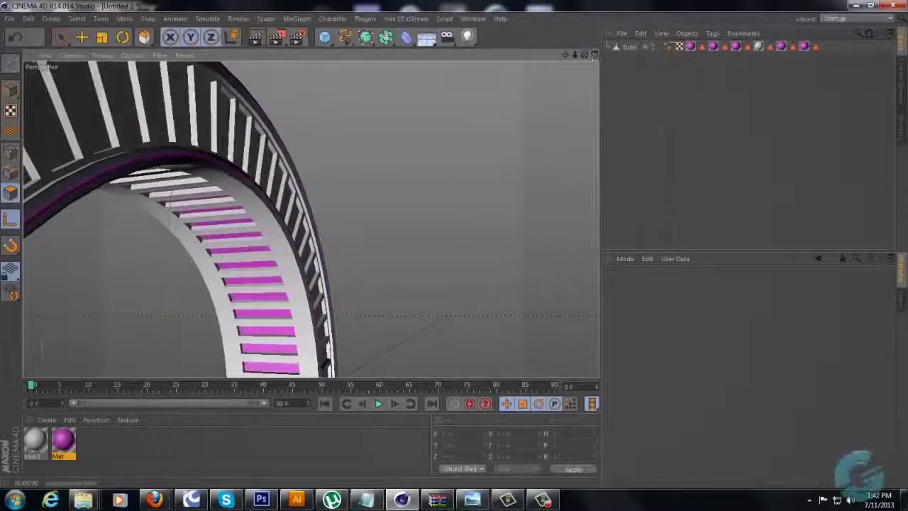
{"action": "left_click", "coordinate": [629, 46]}
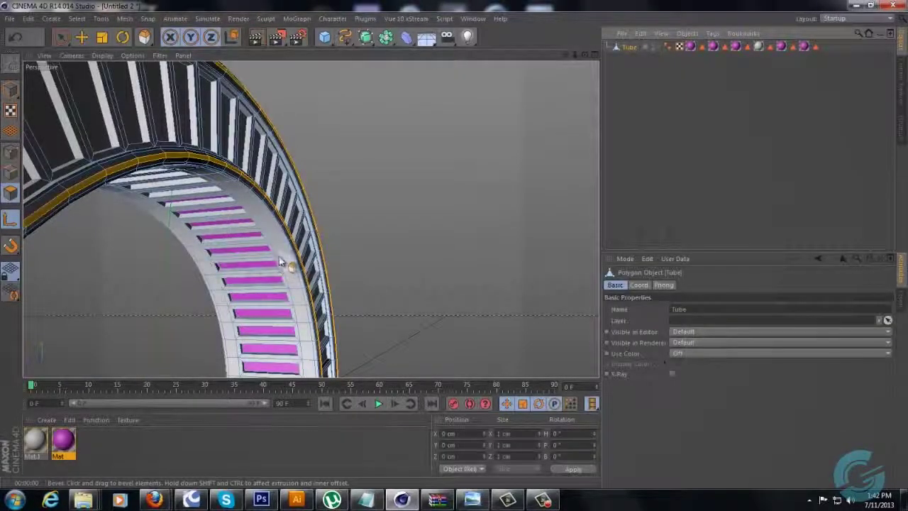
{"action": "key", "text": "u"}
{"action": "key", "text": "l"}
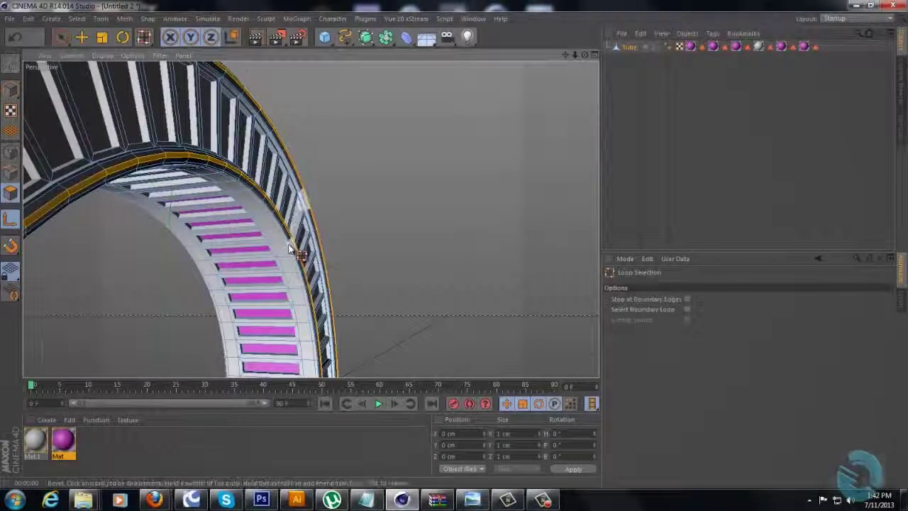
{"action": "left_click", "coordinate": [196, 239]}
Extrude the selected inner-wall rim bands by about -1.8 cm with Preserve Groups enabled
{"action": "right_click", "coordinate": [383, 186]}
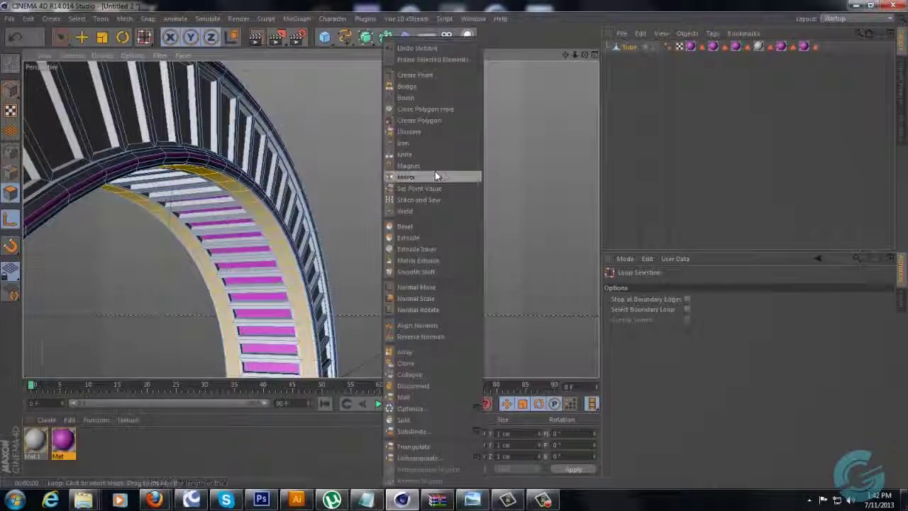
{"action": "left_click", "coordinate": [415, 238]}
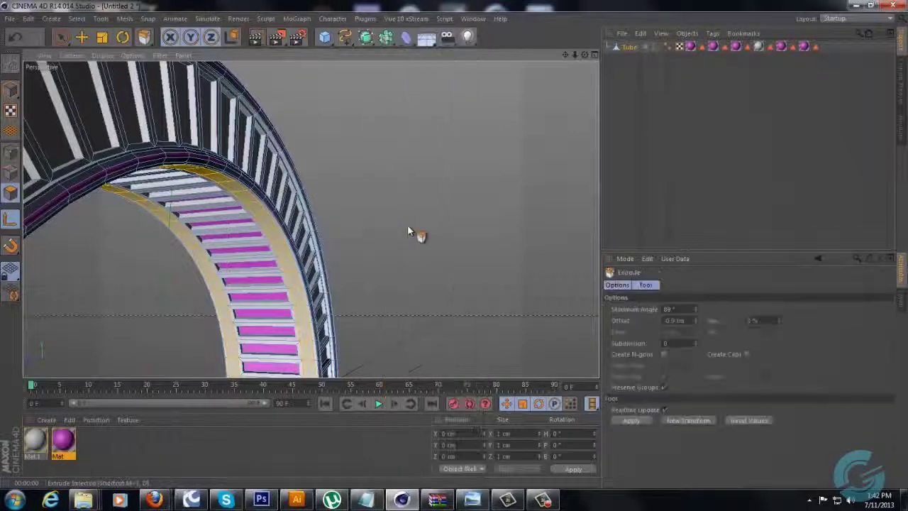
{"action": "left_click_drag", "start_coordinate": [409, 230], "coordinate": [453, 249]}
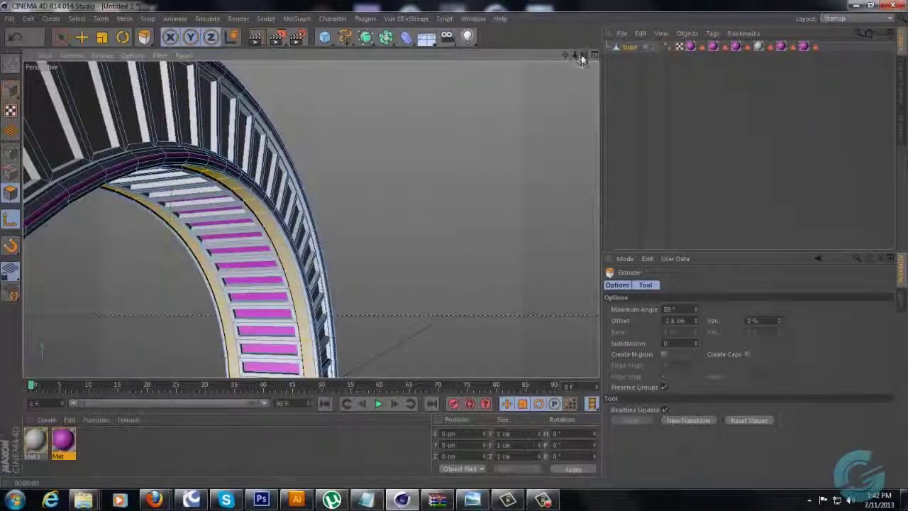
Inset each polygon of the inner-wall rim bands individually by about 1.6 cm with Extrude Inner, Preserve Groups disabled
{"action": "left_click_drag", "start_coordinate": [582, 59], "coordinate": [456, 249]}
{"action": "scroll", "coordinate": [456, 249], "scroll_direction": "up", "scroll_amount": 3}
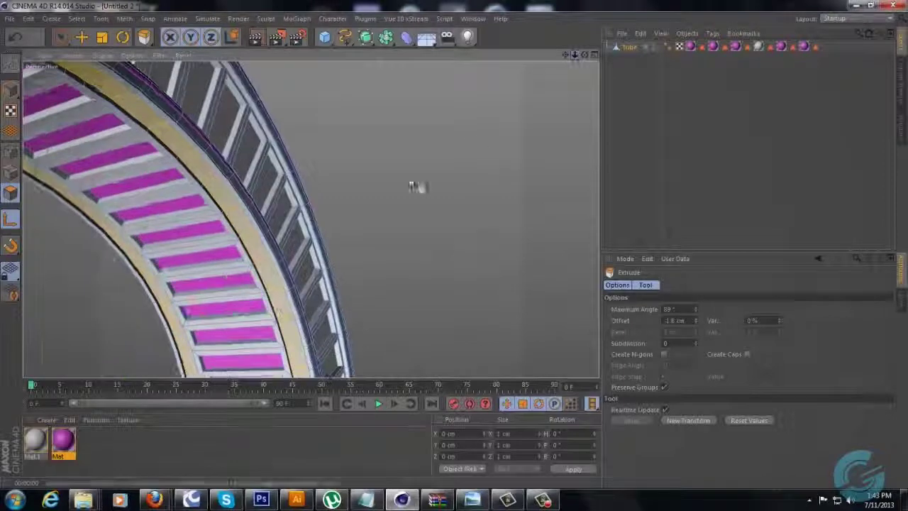
{"action": "right_click", "coordinate": [366, 194]}
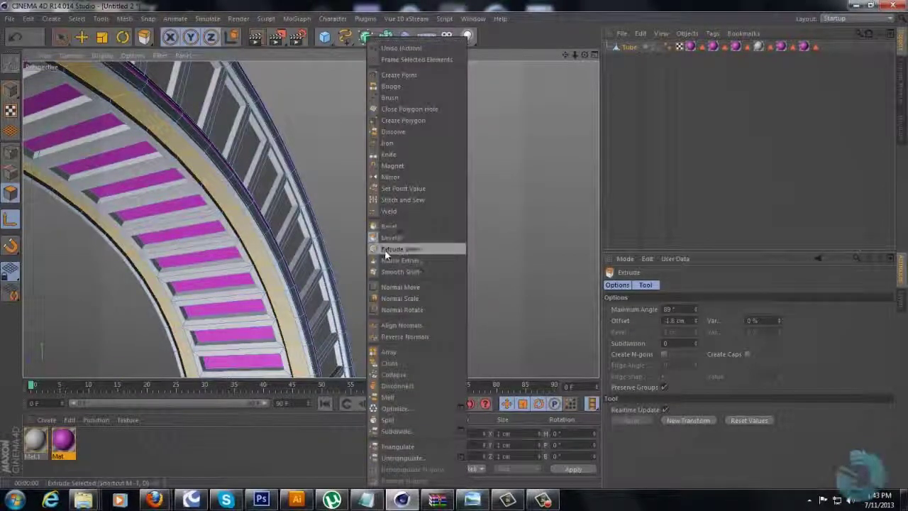
{"action": "left_click", "coordinate": [397, 249]}
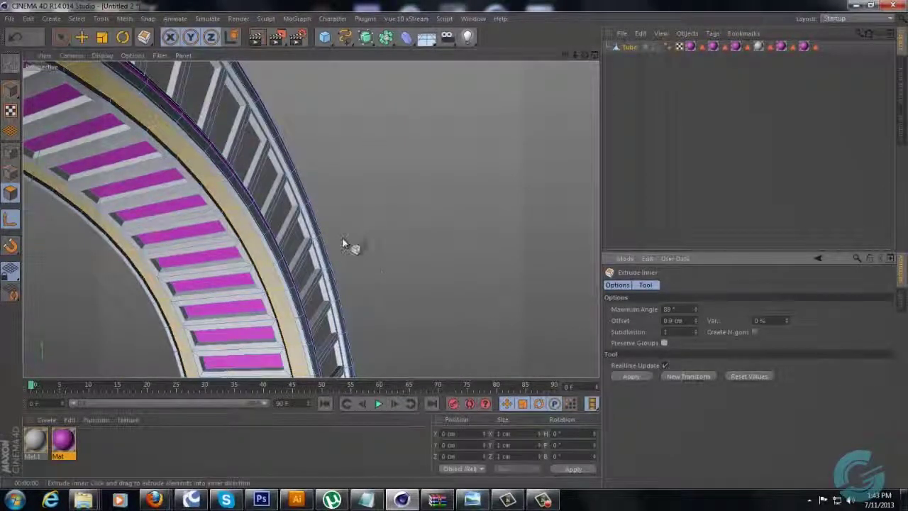
{"action": "left_click_drag", "start_coordinate": [462, 251], "coordinate": [454, 250]}
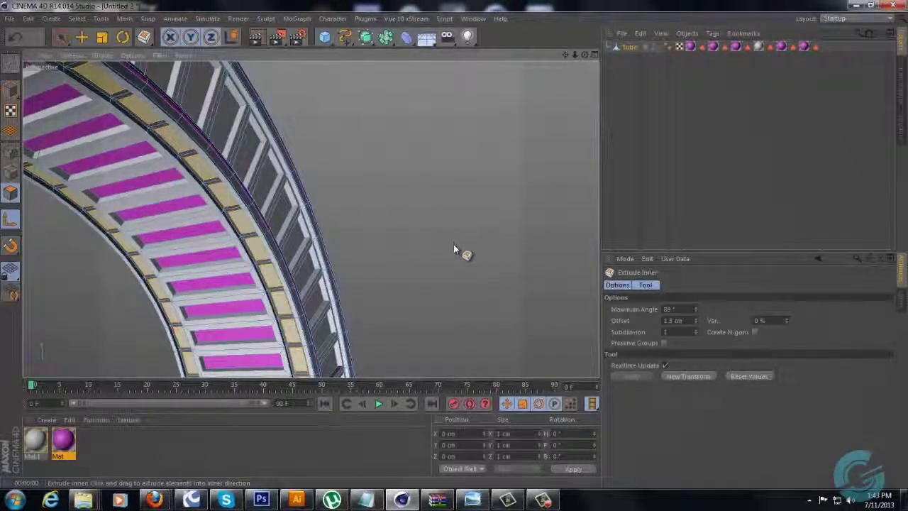
Extrude the inset inner-wall panels by about -1.4 cm, apply the magenta material Mat to them, and deselect the Tube
{"action": "right_click", "coordinate": [454, 250]}
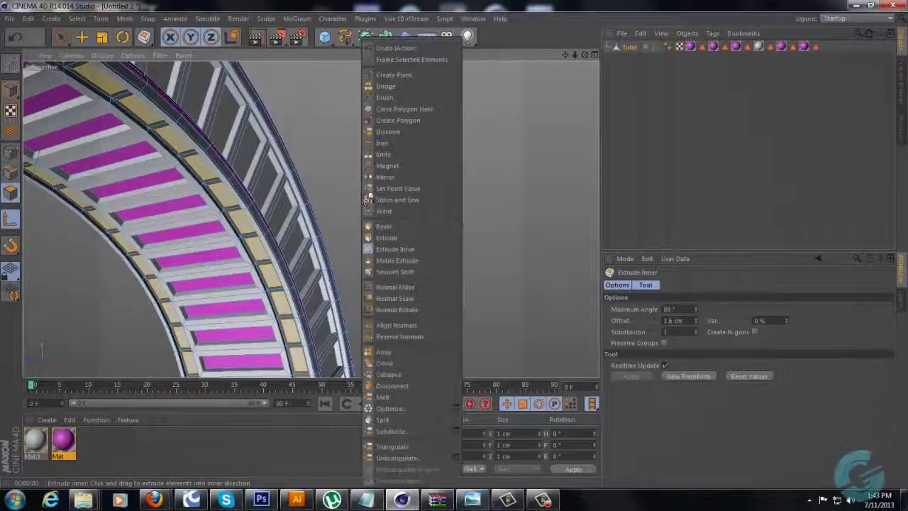
{"action": "left_click", "coordinate": [388, 238]}
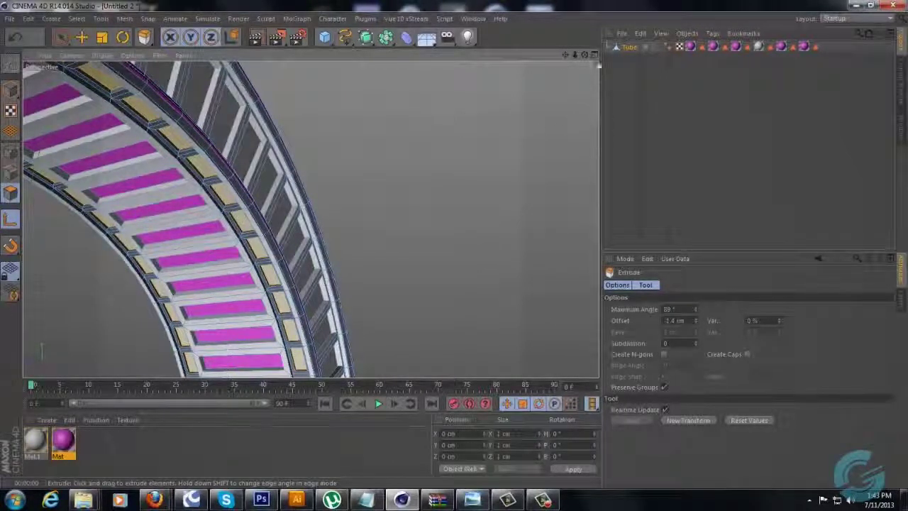
{"action": "scroll", "coordinate": [448, 250], "scroll_direction": "down", "scroll_amount": 6}
{"action": "scroll", "coordinate": [457, 247], "scroll_direction": "up", "scroll_amount": 6}
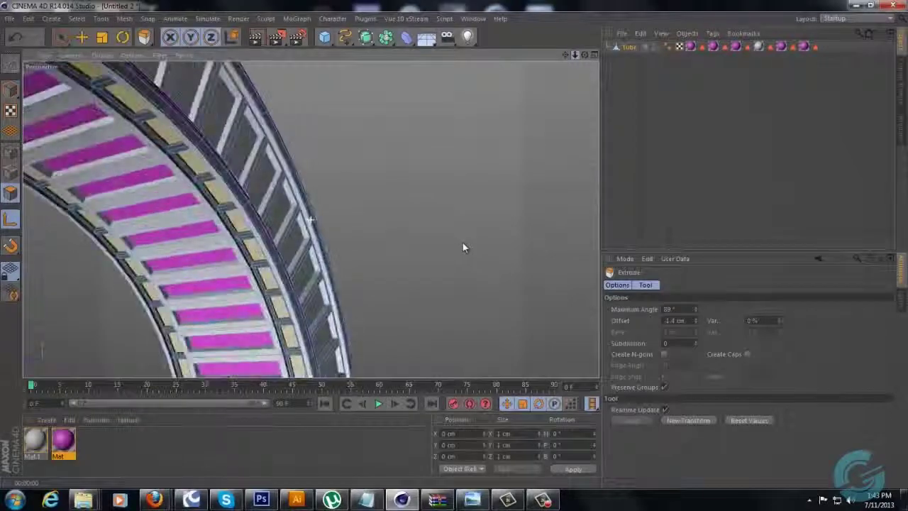
{"action": "left_click_drag", "start_coordinate": [456, 247], "coordinate": [452, 249], "text": "alt"}
{"action": "right_click", "coordinate": [61, 444]}
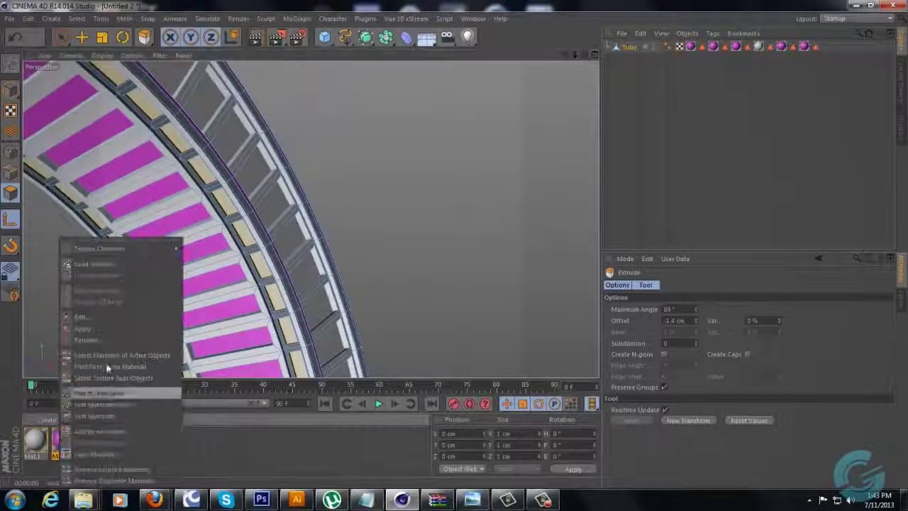
{"action": "left_click", "coordinate": [79, 324]}
{"action": "left_click", "coordinate": [624, 190]}
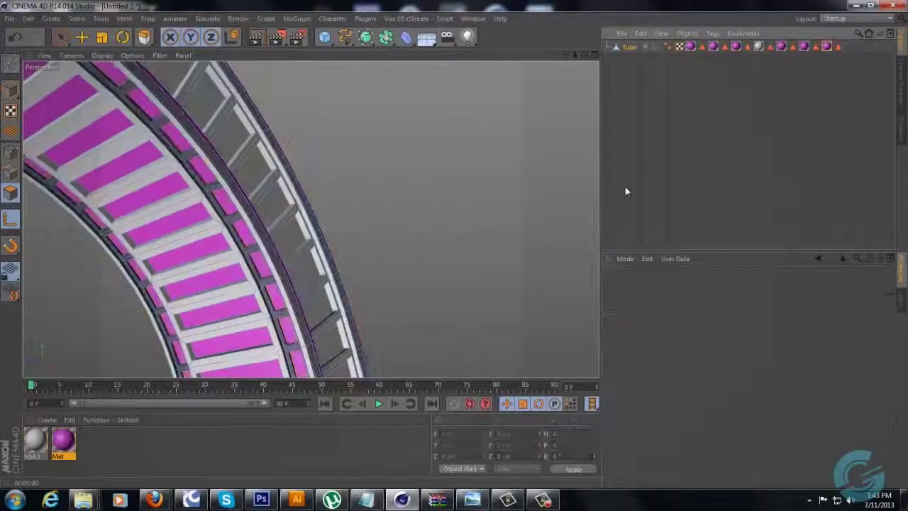
Loop-select the narrow bands just outside the outer magenta rim strips on both sides of the Tube
{"action": "left_click_drag", "start_coordinate": [575, 56], "coordinate": [456, 249]}
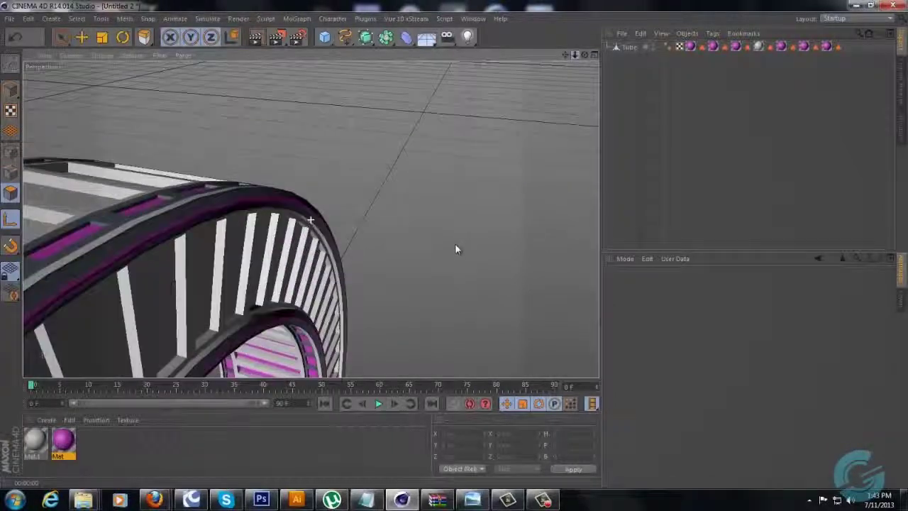
{"action": "left_click", "coordinate": [635, 47]}
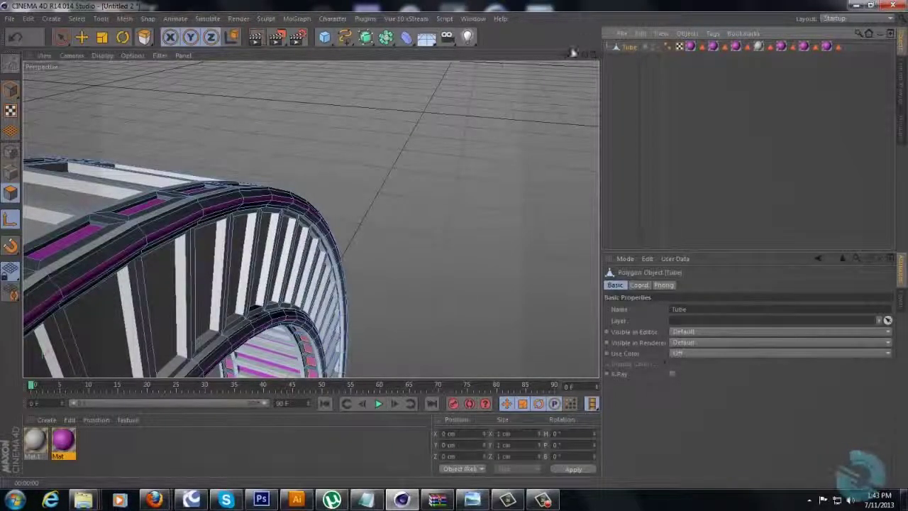
{"action": "left_click_drag", "start_coordinate": [569, 54], "coordinate": [458, 249]}
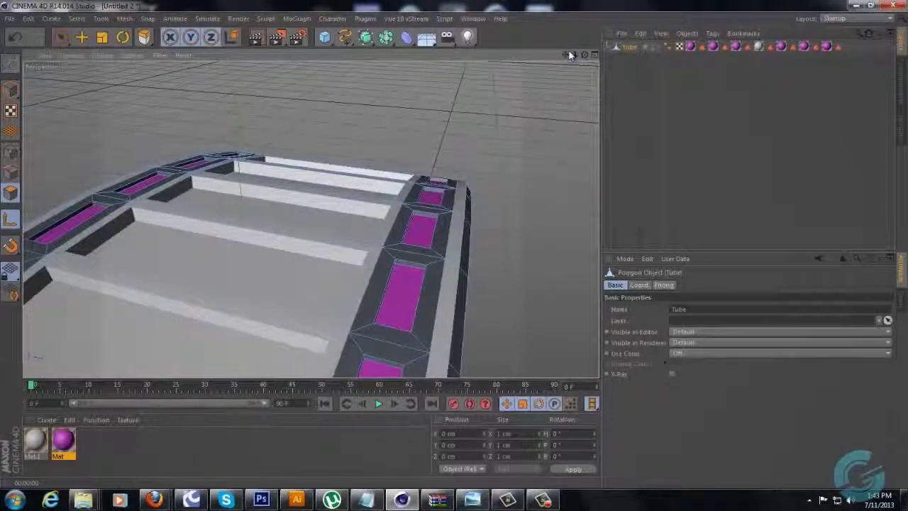
{"action": "key", "text": "u"}
{"action": "key", "text": "l"}
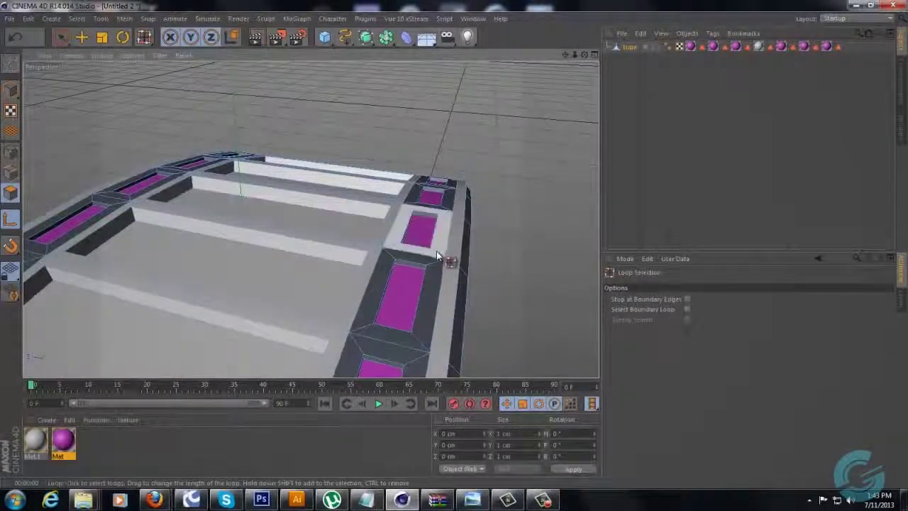
{"action": "left_click", "coordinate": [437, 259]}
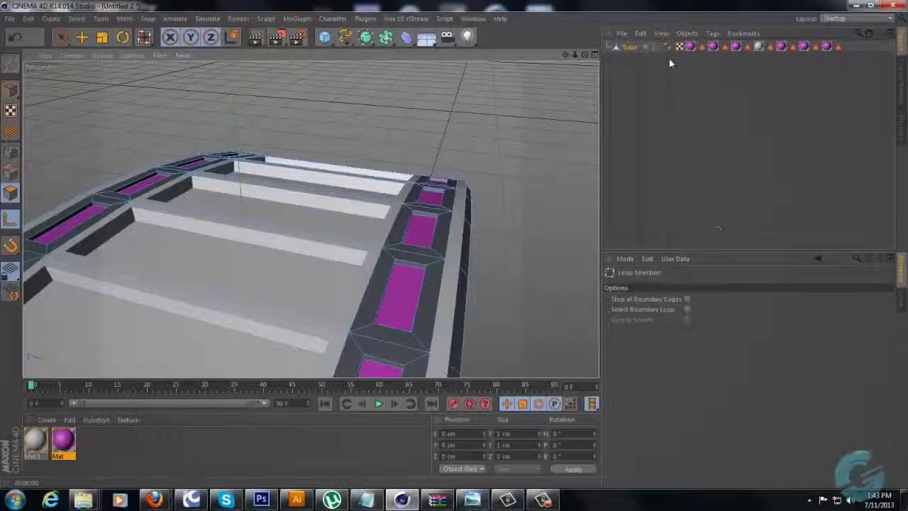
{"action": "left_click_drag", "start_coordinate": [574, 56], "coordinate": [451, 251]}
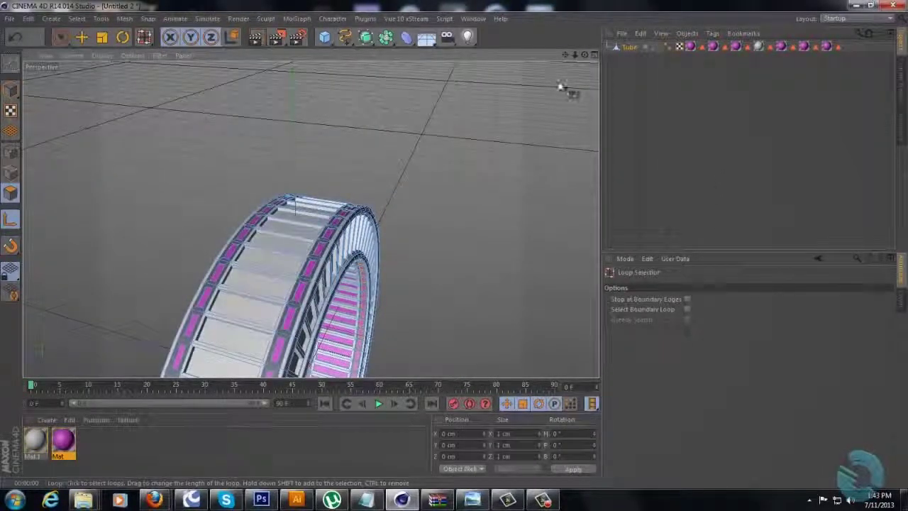
{"action": "left_click_drag", "start_coordinate": [456, 248], "coordinate": [455, 249]}
{"action": "left_click_drag", "start_coordinate": [454, 248], "coordinate": [465, 224], "text": "alt"}
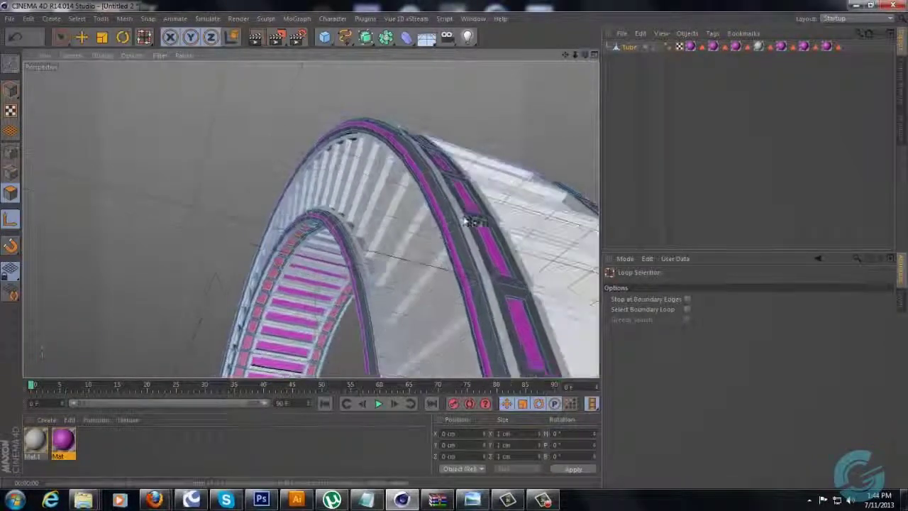
{"action": "left_click", "coordinate": [455, 226]}
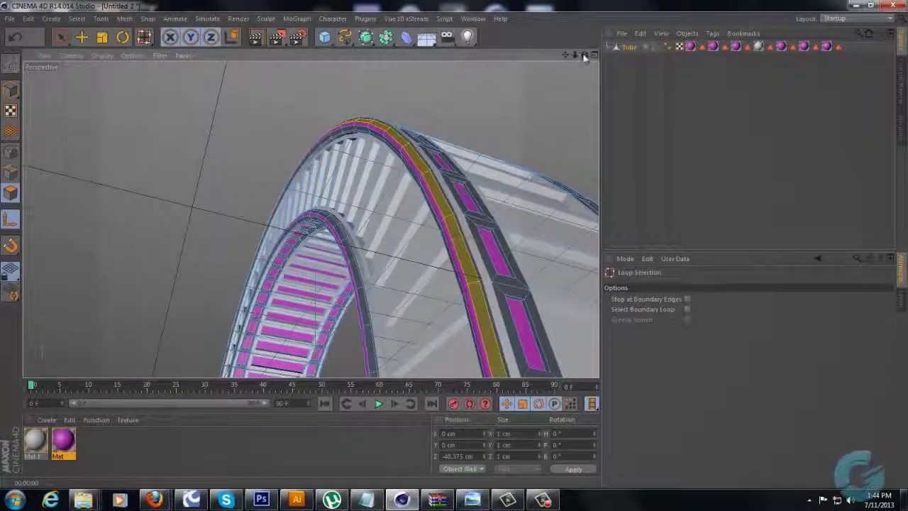
{"action": "left_click_drag", "start_coordinate": [585, 55], "coordinate": [457, 248]}
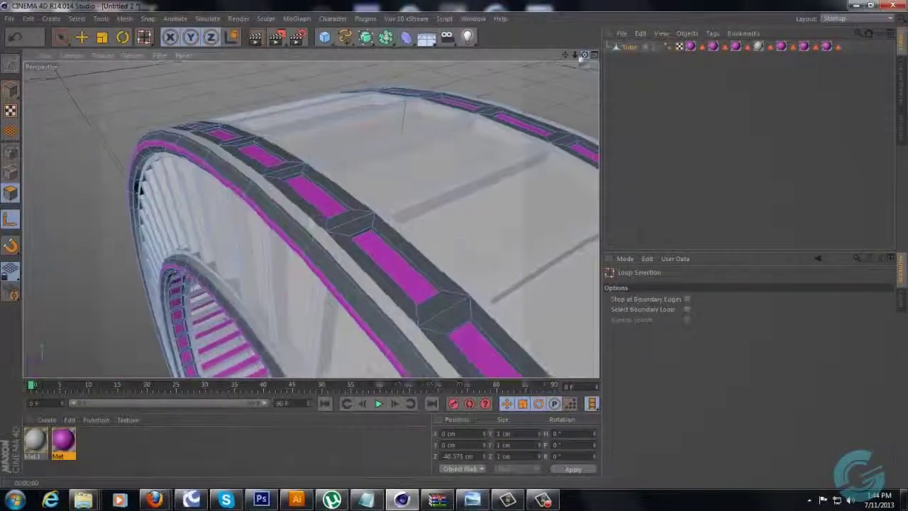
{"action": "left_click", "coordinate": [254, 189]}
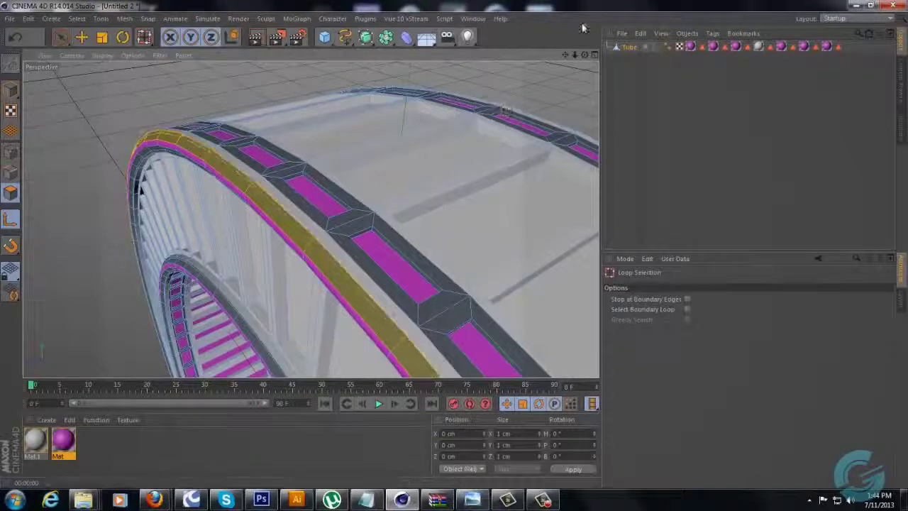
Add the narrow bands just inside the outer magenta rim strips on both side faces to the loop selection
{"action": "left_click_drag", "start_coordinate": [586, 56], "coordinate": [550, 107]}
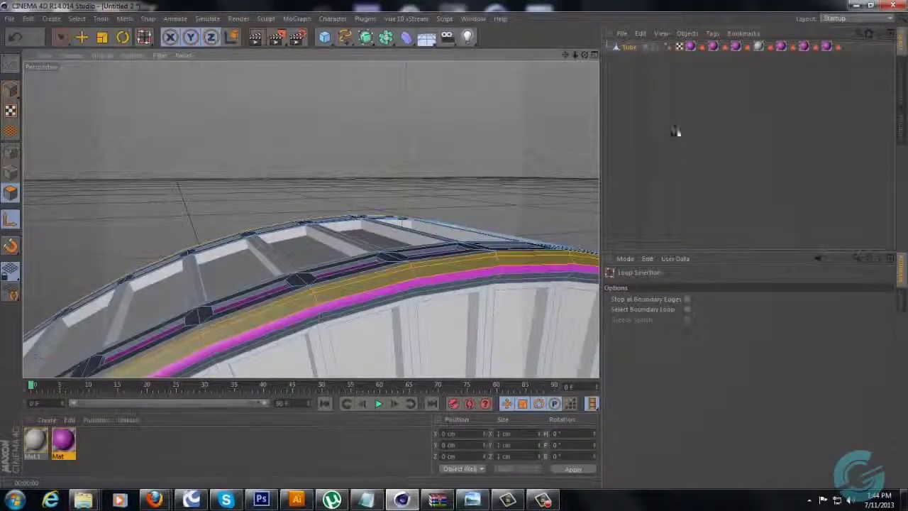
{"action": "left_click_drag", "start_coordinate": [584, 56], "coordinate": [455, 245]}
{"action": "left_click", "coordinate": [437, 216], "text": "shift"}
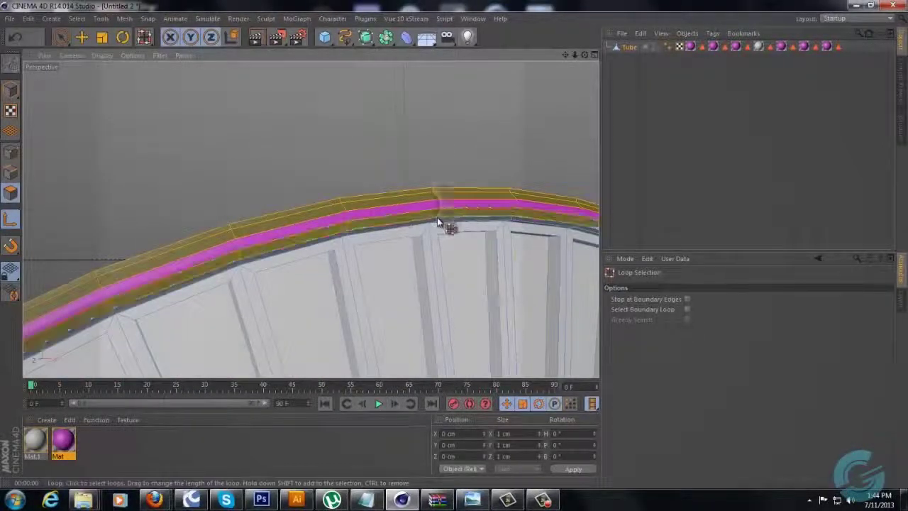
{"action": "left_click_drag", "start_coordinate": [585, 55], "coordinate": [456, 245]}
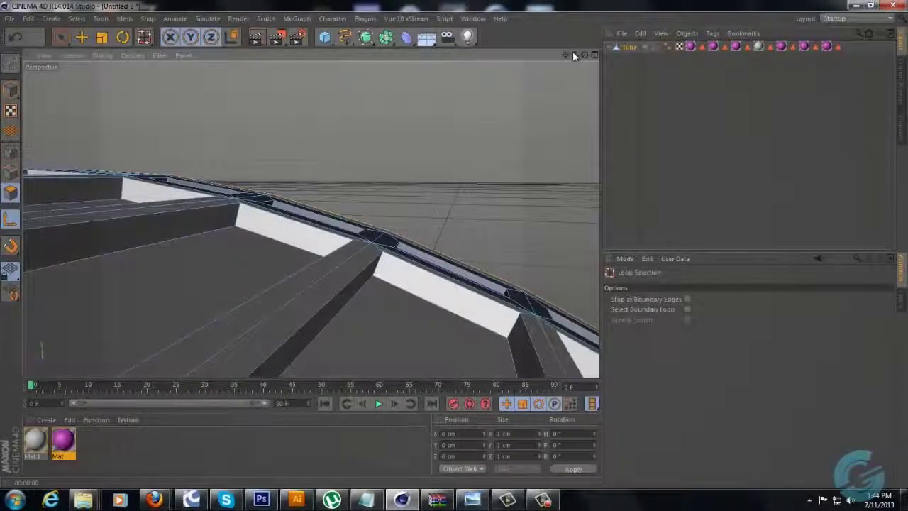
{"action": "left_click_drag", "start_coordinate": [572, 53], "coordinate": [434, 227], "text": "alt"}
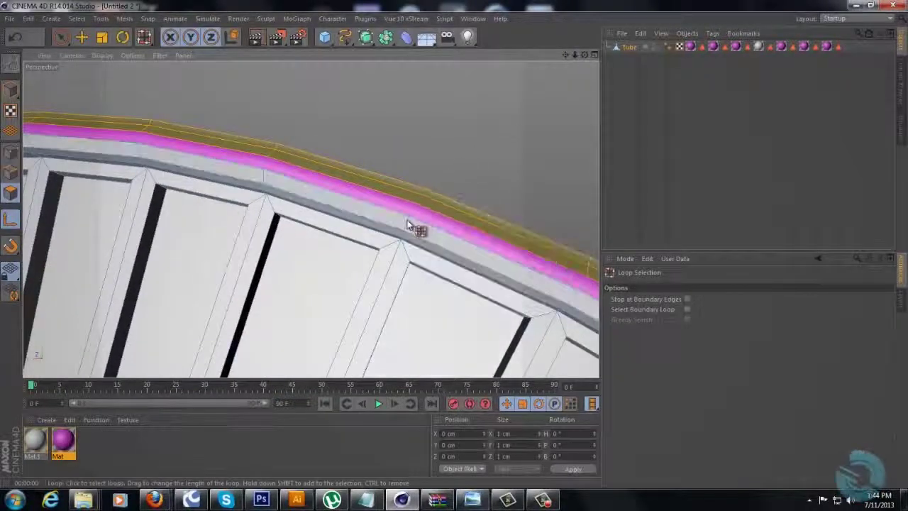
{"action": "left_click", "coordinate": [410, 241], "text": "shift"}
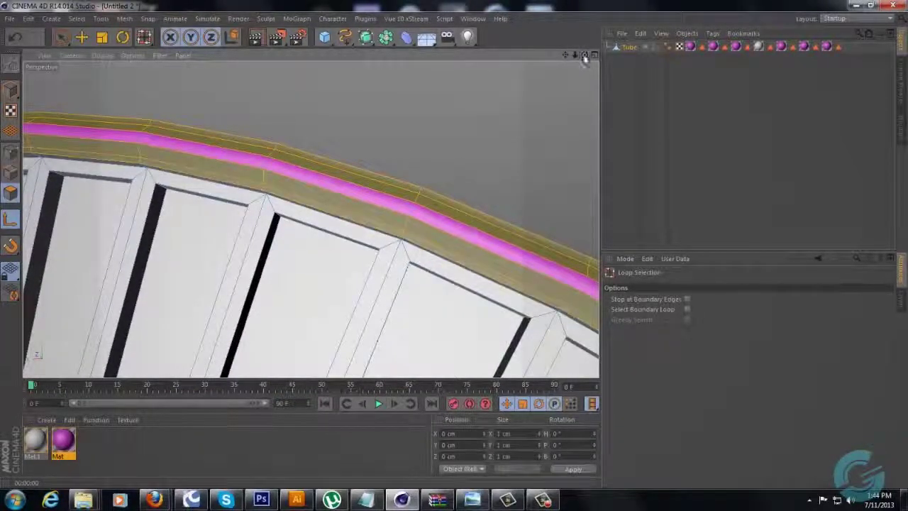
Add the narrow bands on both sides of the inner magenta rim strip on one side face to the loop selection
{"action": "left_click_drag", "start_coordinate": [585, 58], "coordinate": [454, 248]}
{"action": "left_click_drag", "start_coordinate": [578, 56], "coordinate": [598, 62]}
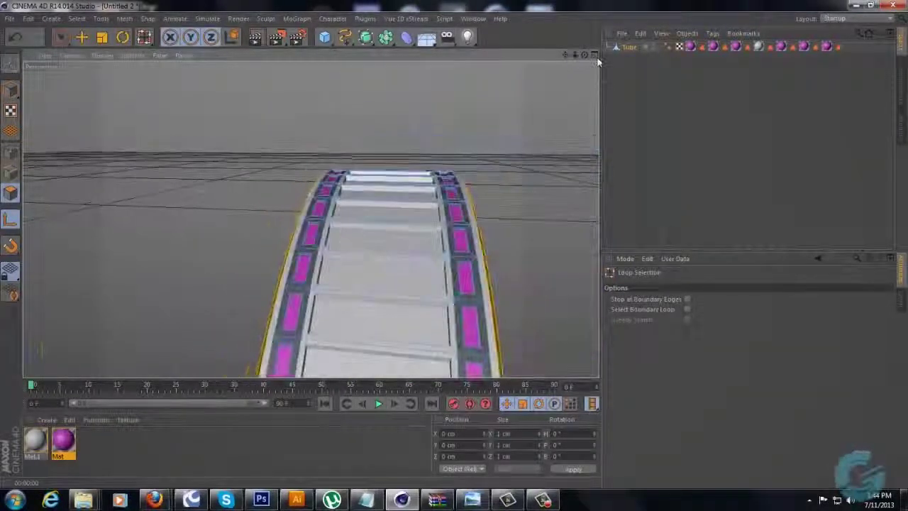
{"action": "mouse_move", "coordinate": [457, 248]}
{"action": "left_mouse_down", "text": "alt"}
{"action": "mouse_move", "coordinate": [449, 243]}
{"action": "mouse_move", "coordinate": [457, 250]}
{"action": "left_mouse_up", "text": "alt"}
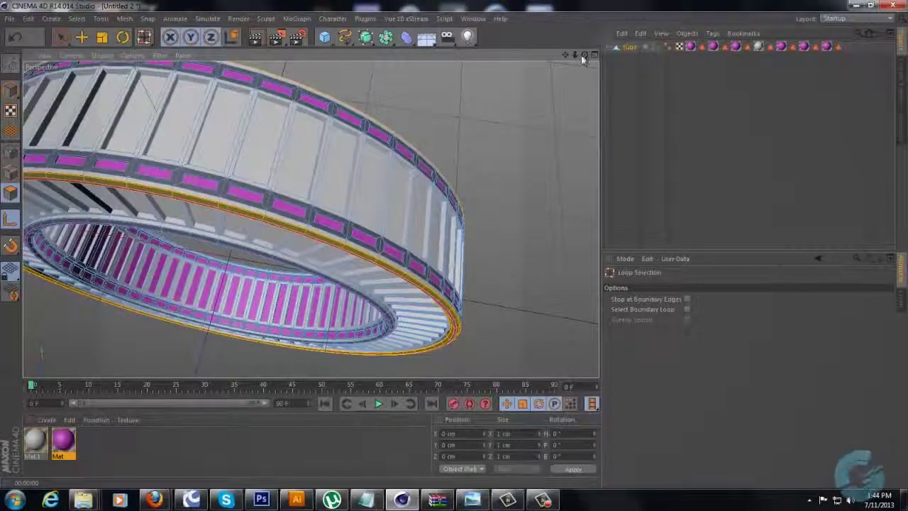
{"action": "left_click_drag", "start_coordinate": [455, 242], "coordinate": [454, 245]}
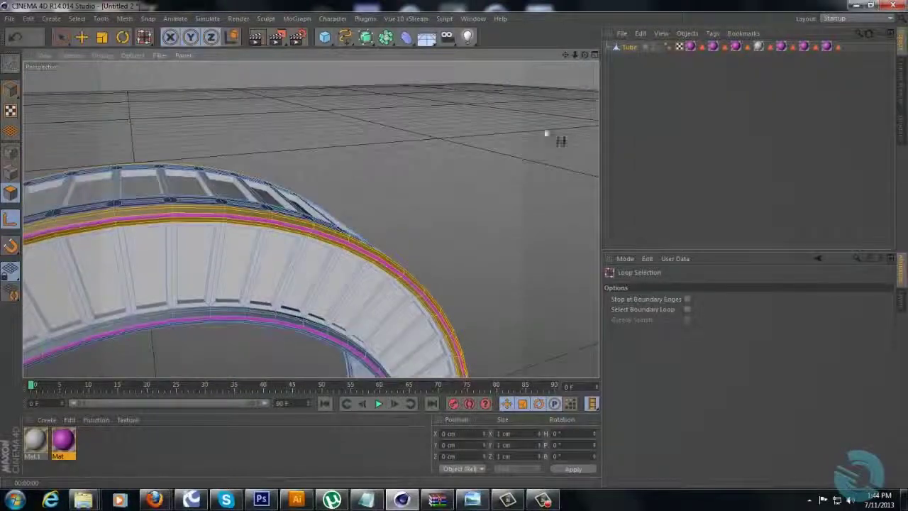
{"action": "left_click_drag", "start_coordinate": [573, 56], "coordinate": [455, 244]}
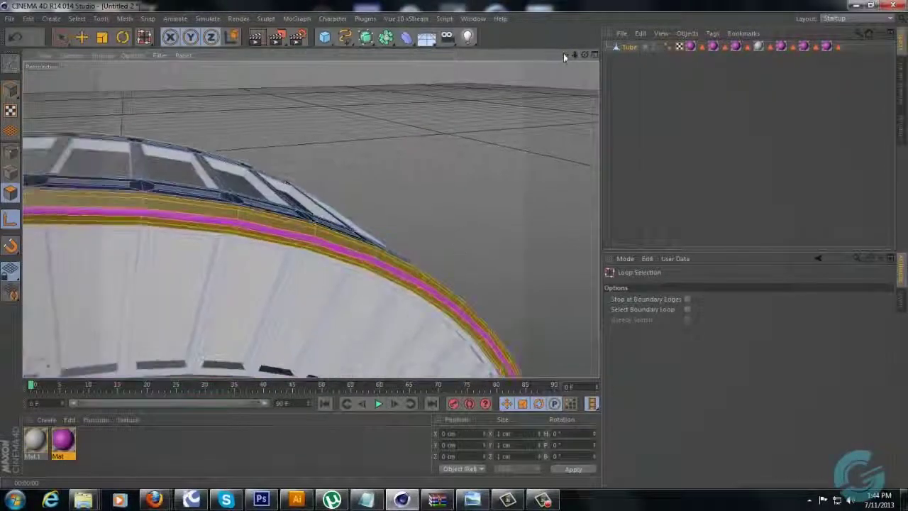
{"action": "left_click_drag", "start_coordinate": [564, 55], "coordinate": [455, 244]}
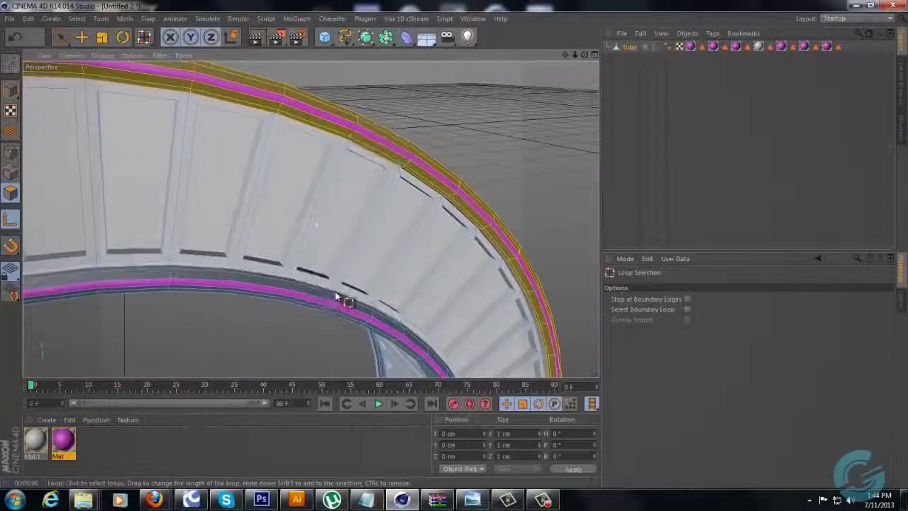
{"action": "left_click", "coordinate": [339, 298], "text": "shift"}
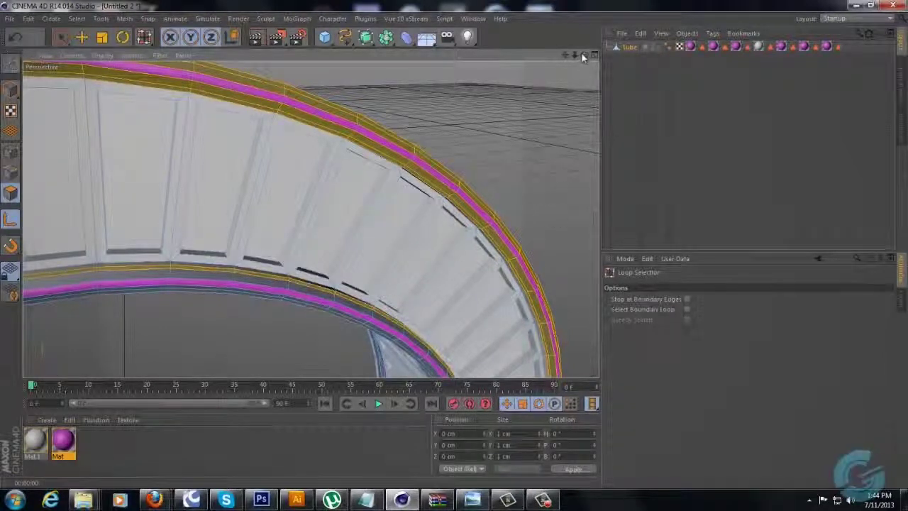
{"action": "left_click_drag", "start_coordinate": [582, 57], "coordinate": [442, 253]}
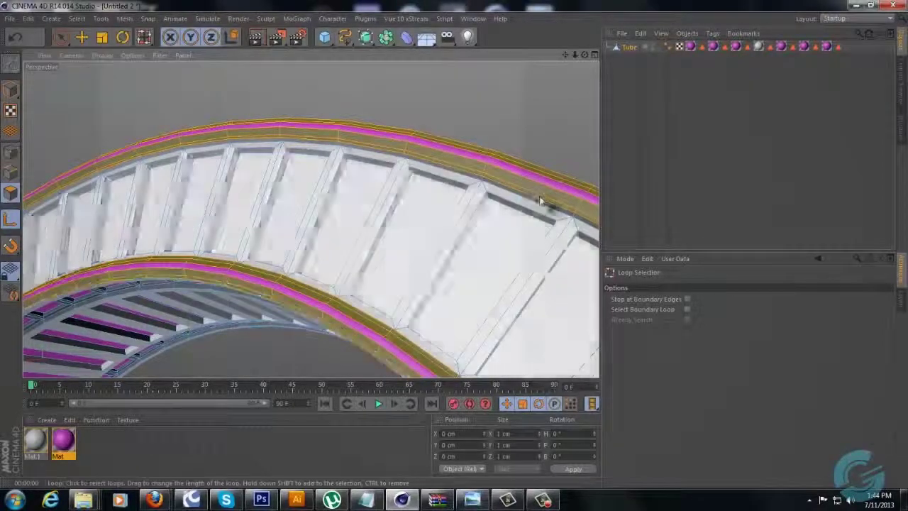
Add the plain bands on both sides of the recessed magenta rim panels along one edge of the inner wall to the loop selection
{"action": "left_click_drag", "start_coordinate": [587, 57], "coordinate": [454, 245]}
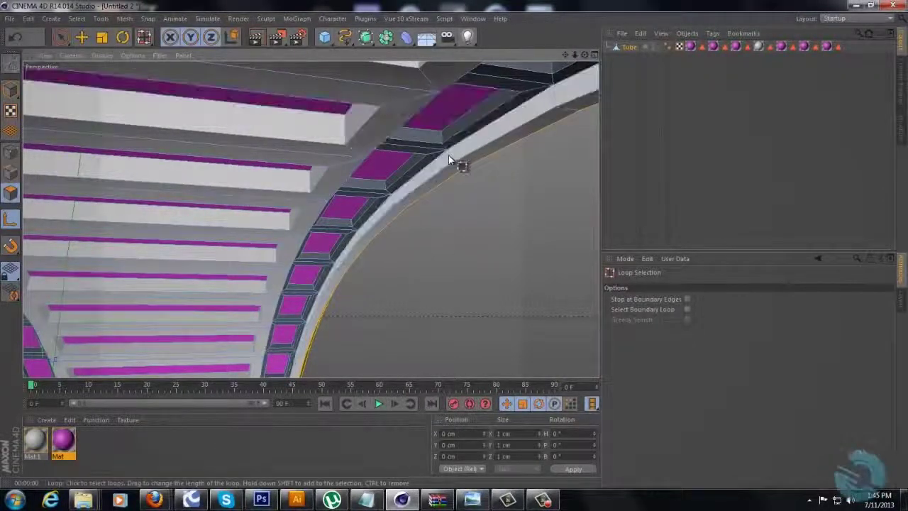
{"action": "left_click", "coordinate": [583, 110]}
{"action": "left_click_drag", "start_coordinate": [583, 55], "coordinate": [455, 248]}
{"action": "left_click", "coordinate": [305, 200], "text": "shift"}
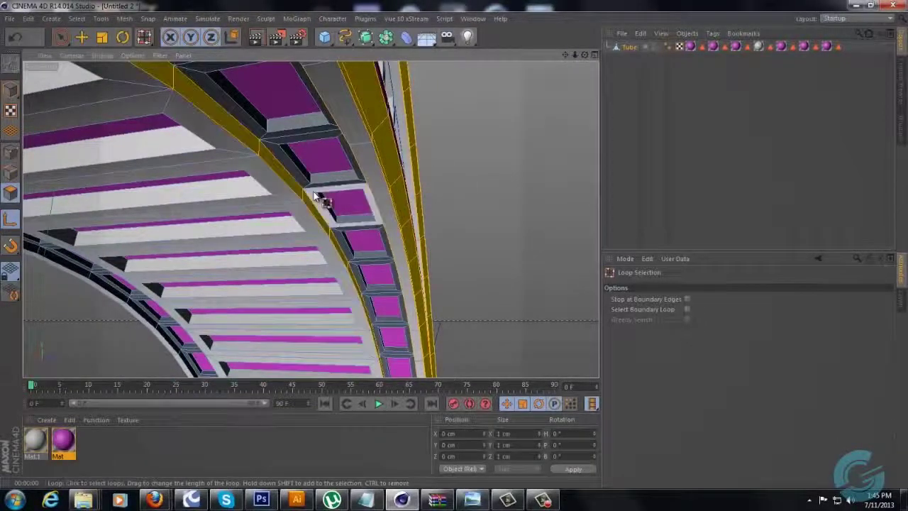
{"action": "left_click", "coordinate": [363, 147], "text": "shift"}
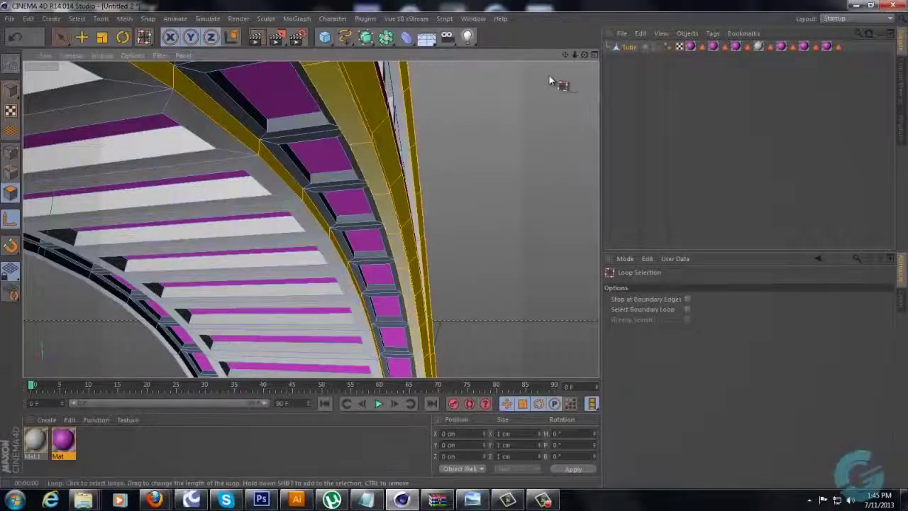
Add the plain edge bands along the inner wall's opposite rim and the bands beside that side face's inner magenta strip to the loop selection
{"action": "left_click_drag", "start_coordinate": [586, 57], "coordinate": [454, 244]}
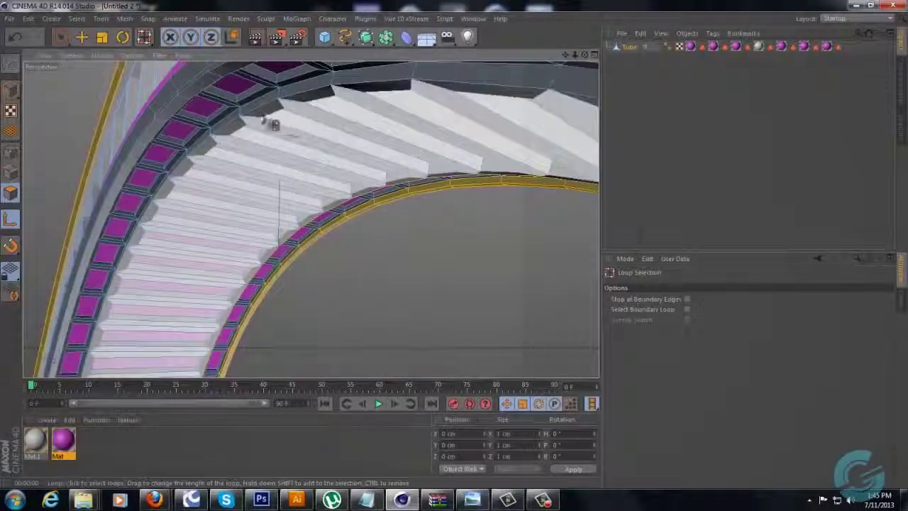
{"action": "left_click", "coordinate": [211, 75]}
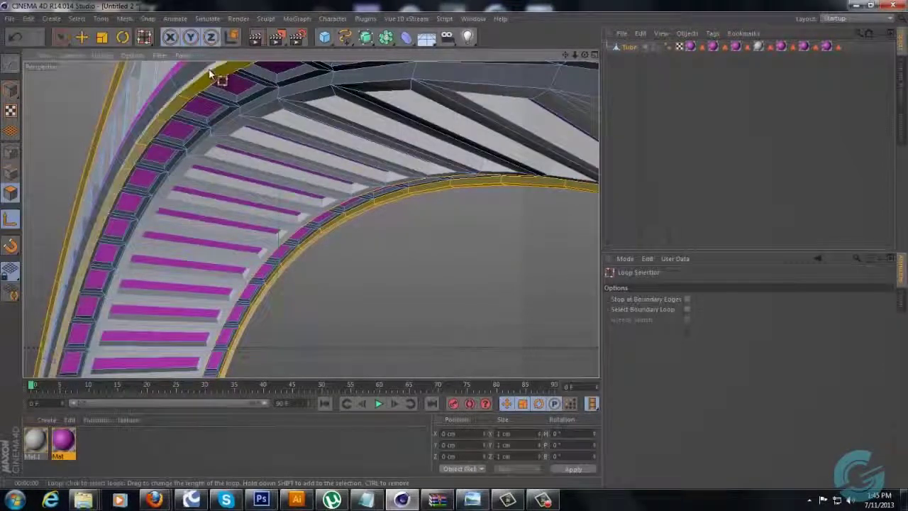
{"action": "left_click", "coordinate": [204, 70], "text": "shift"}
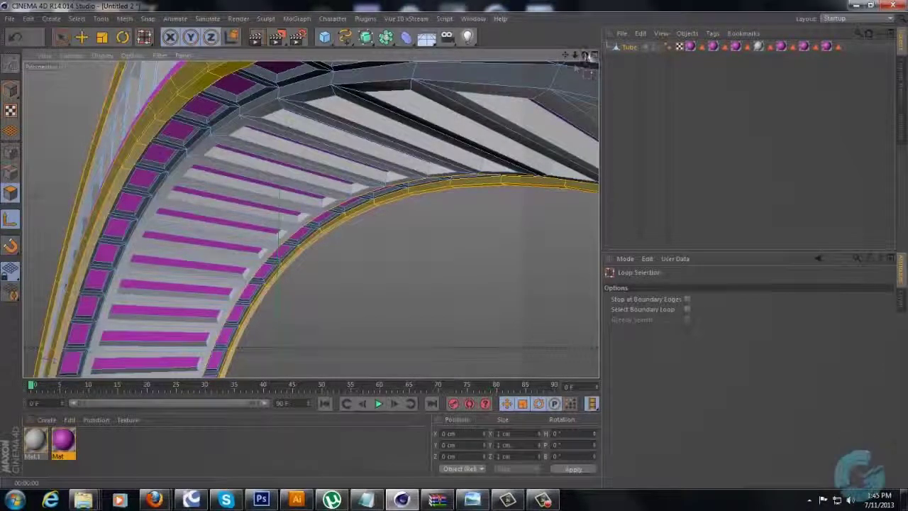
{"action": "left_click_drag", "start_coordinate": [586, 57], "coordinate": [313, 232]}
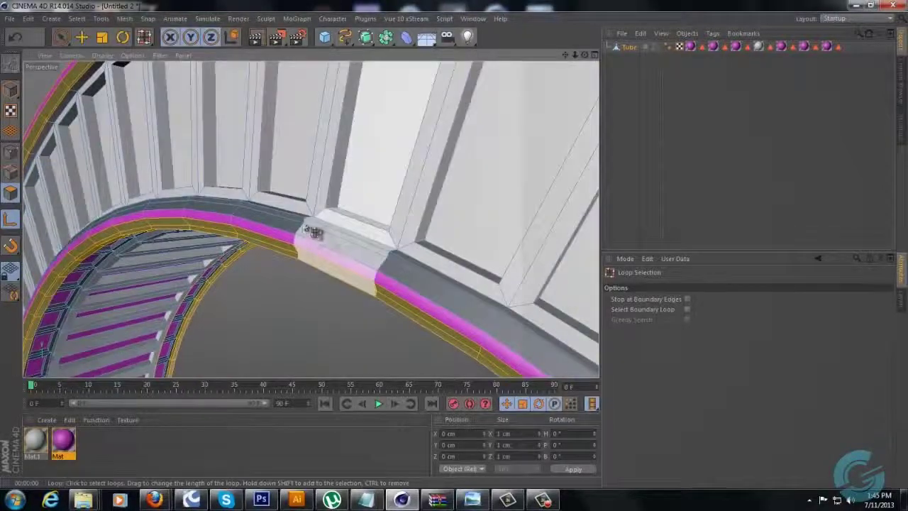
{"action": "left_click", "coordinate": [311, 232]}
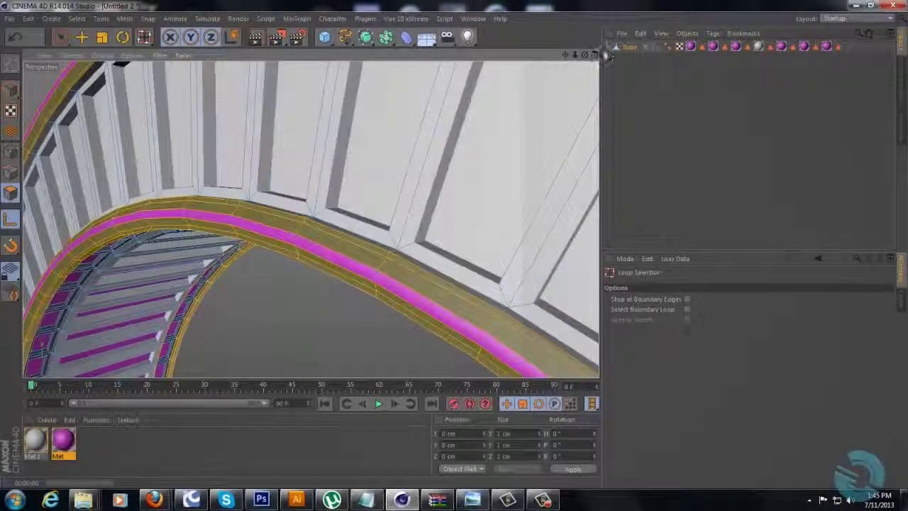
{"action": "left_click_drag", "start_coordinate": [585, 55], "coordinate": [454, 250]}
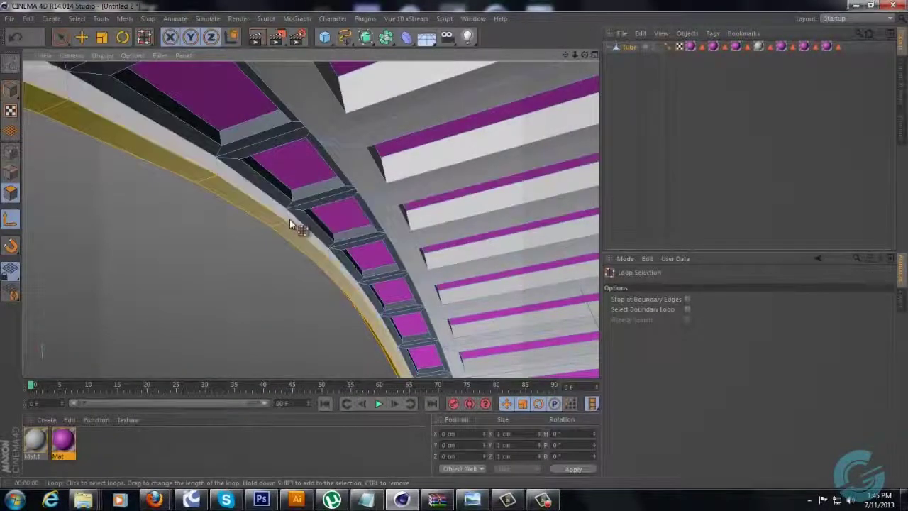
{"action": "left_click", "coordinate": [291, 220], "text": "shift"}
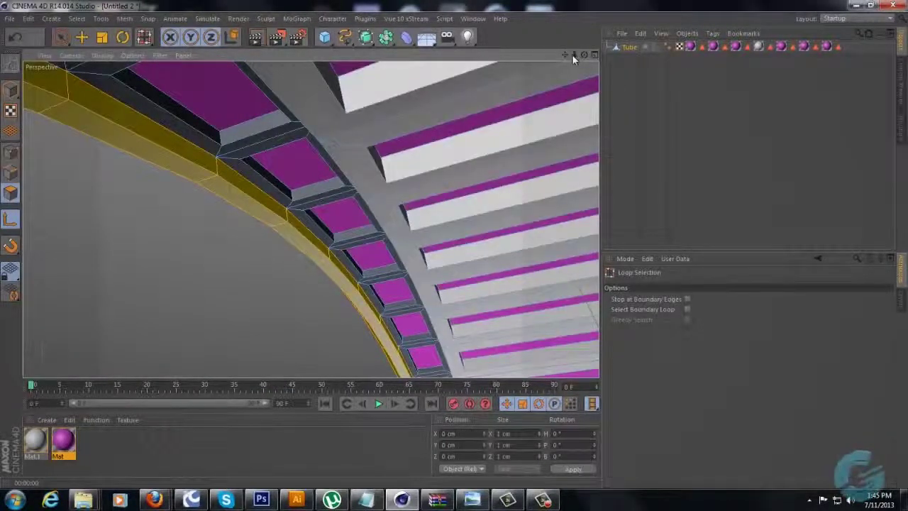
Create a new material and enable its Reflection channel with the Color channel turned off
{"action": "left_click_drag", "start_coordinate": [573, 56], "coordinate": [455, 250]}
{"action": "left_click_drag", "start_coordinate": [575, 56], "coordinate": [456, 250]}
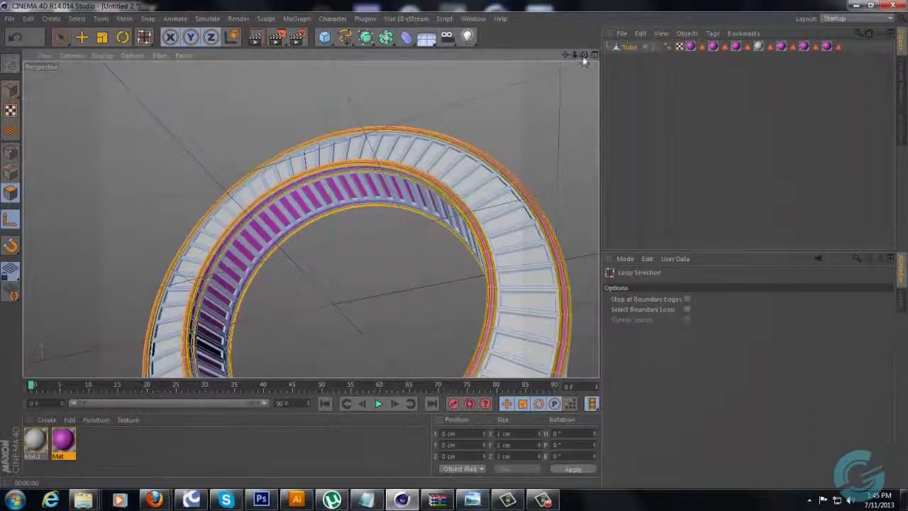
{"action": "left_click_drag", "start_coordinate": [584, 56], "coordinate": [456, 250]}
{"action": "left_click_drag", "start_coordinate": [565, 55], "coordinate": [454, 247]}
{"action": "left_click", "coordinate": [47, 419]}
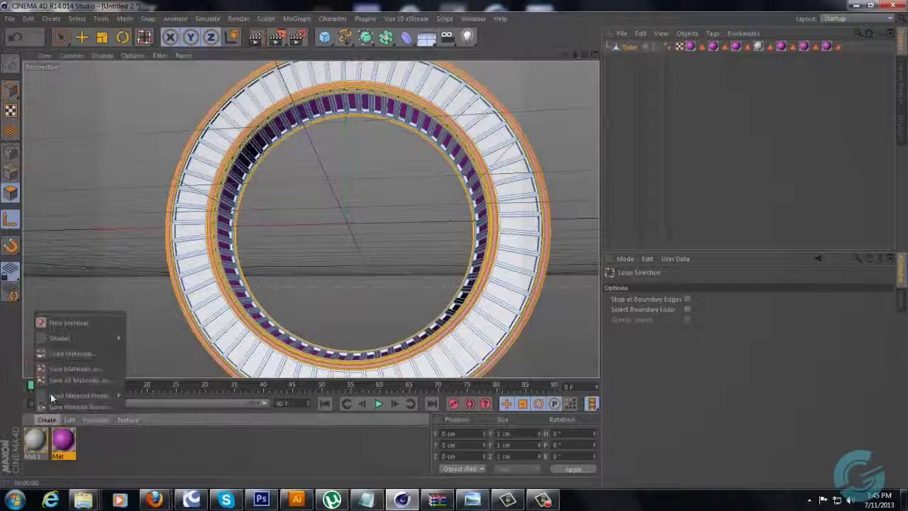
{"action": "left_click", "coordinate": [67, 322]}
{"action": "double_click", "coordinate": [36, 438]}
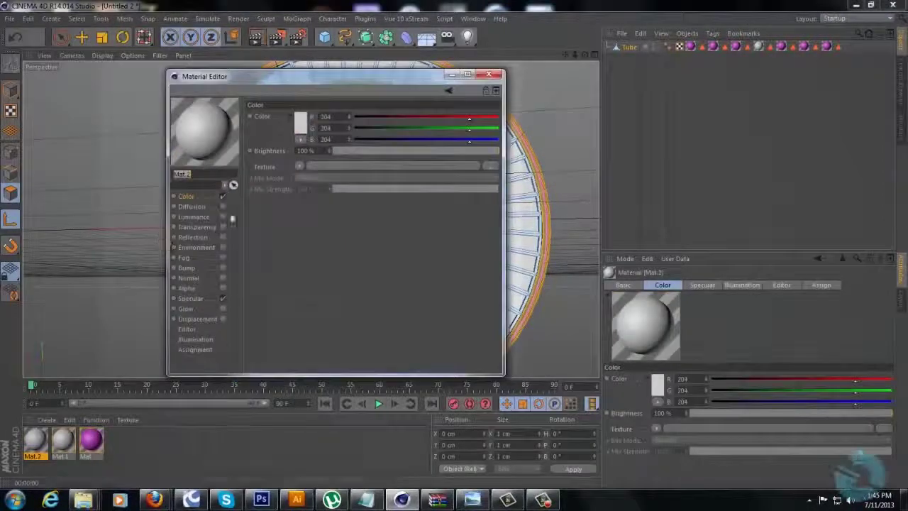
{"action": "left_click", "coordinate": [223, 237]}
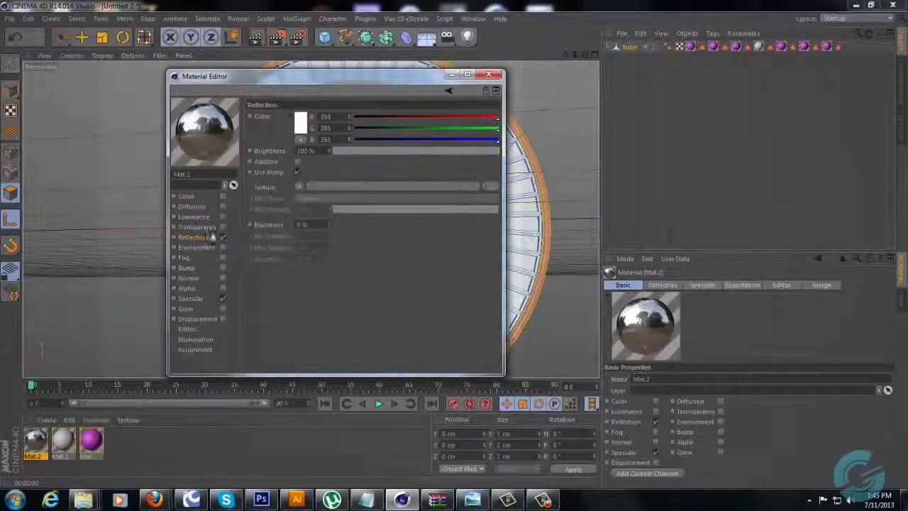
Set the reflection Blurriness of Mat.2 to 5%
{"action": "left_click", "coordinate": [330, 223]}
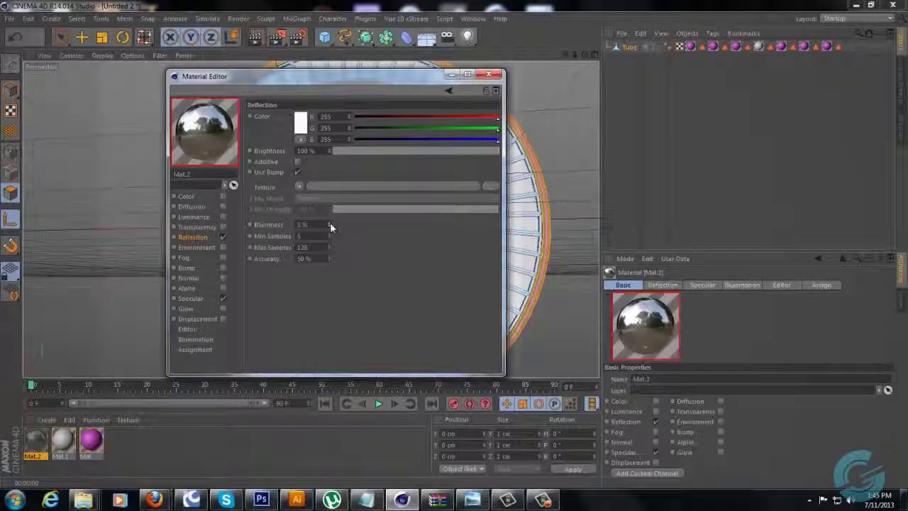
{"action": "left_click", "coordinate": [330, 223]}
{"action": "left_click", "coordinate": [330, 223]}
{"action": "left_click", "coordinate": [330, 223]}
{"action": "left_click", "coordinate": [330, 223]}
{"action": "left_click", "coordinate": [330, 224]}
{"action": "left_click", "coordinate": [330, 226]}
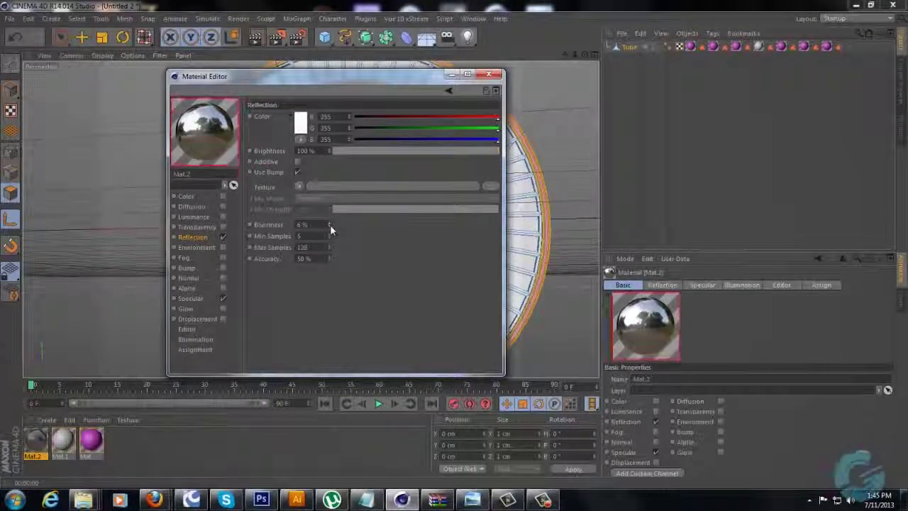
Load the Lumas shader as the specular texture of Mat.2 and set Width to 41%, Height to 55% and Falloff to 2%
{"action": "left_click", "coordinate": [190, 299]}
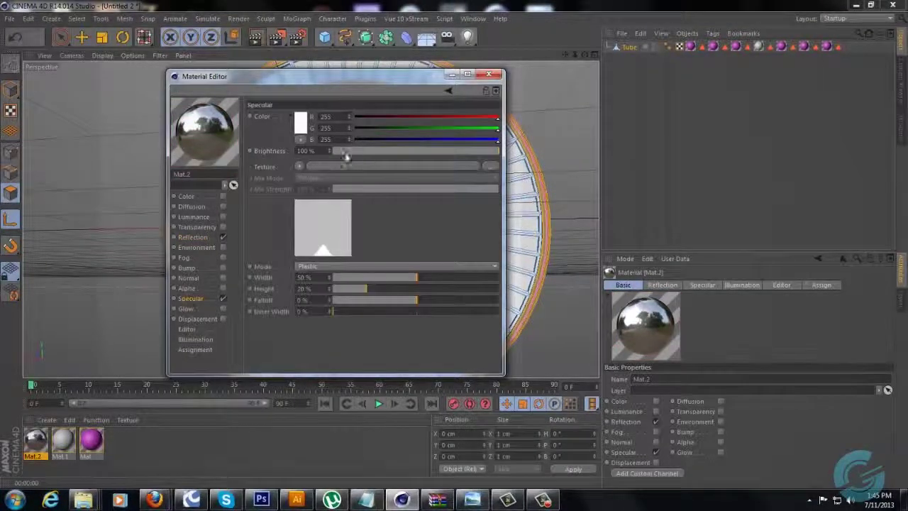
{"action": "left_click", "coordinate": [299, 167]}
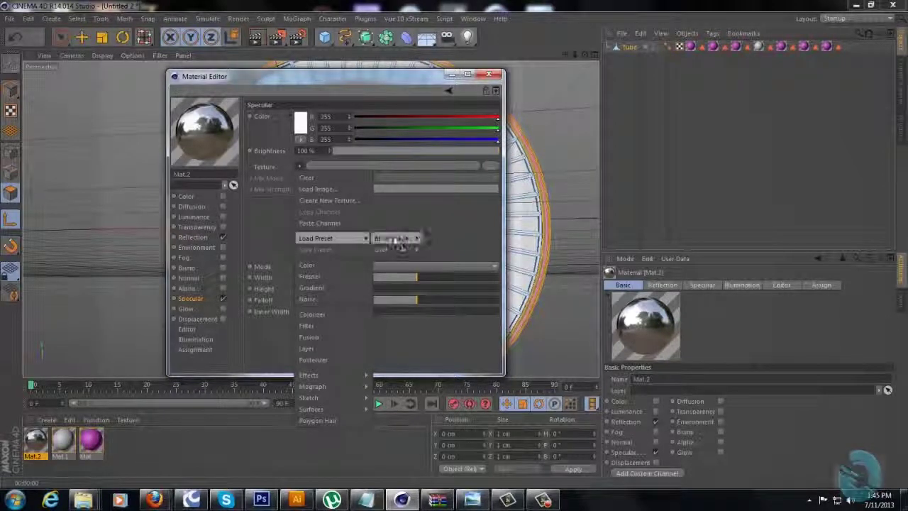
{"action": "left_click", "coordinate": [480, 252]}
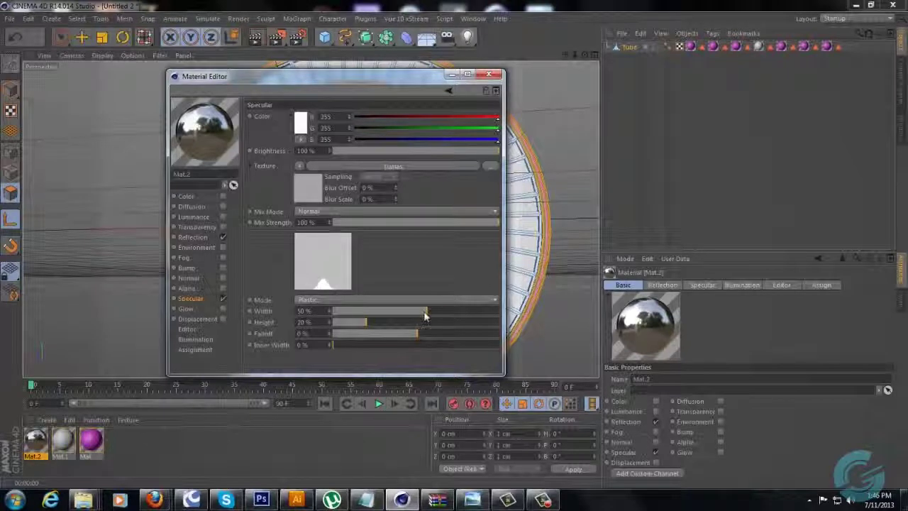
{"action": "left_click_drag", "start_coordinate": [412, 322], "coordinate": [451, 321]}
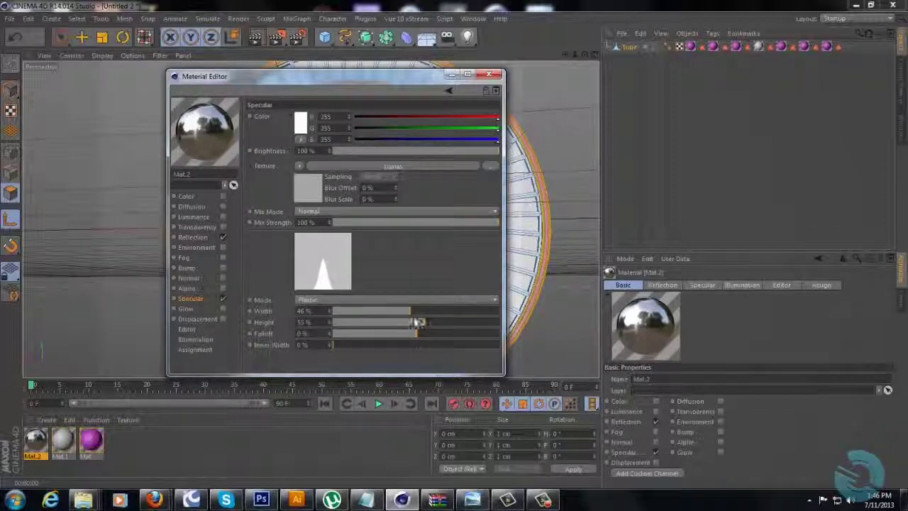
{"action": "left_click_drag", "start_coordinate": [427, 322], "coordinate": [422, 323]}
{"action": "mouse_move", "coordinate": [408, 311]}
{"action": "left_mouse_down"}
{"action": "mouse_move", "coordinate": [389, 310]}
{"action": "mouse_move", "coordinate": [402, 313]}
{"action": "left_mouse_up"}
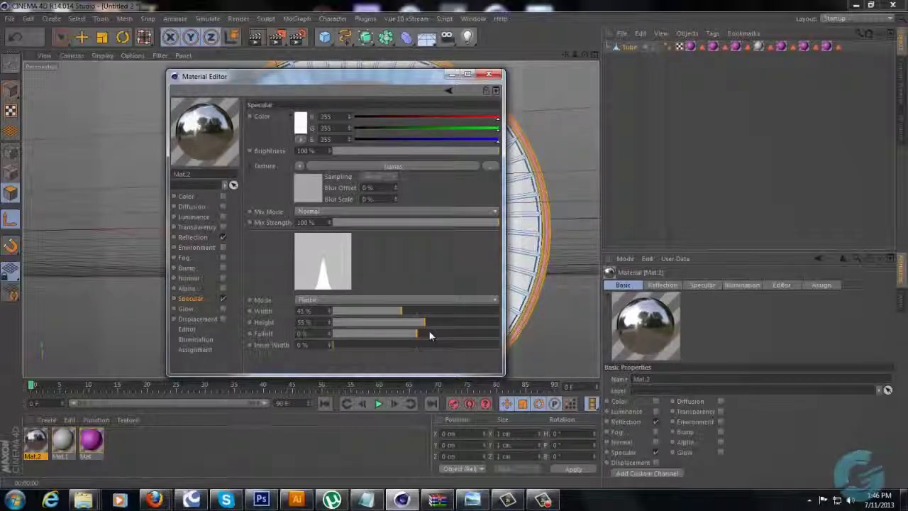
{"action": "mouse_move", "coordinate": [415, 337]}
{"action": "left_mouse_down"}
{"action": "mouse_move", "coordinate": [404, 339]}
{"action": "mouse_move", "coordinate": [419, 334]}
{"action": "left_mouse_up"}
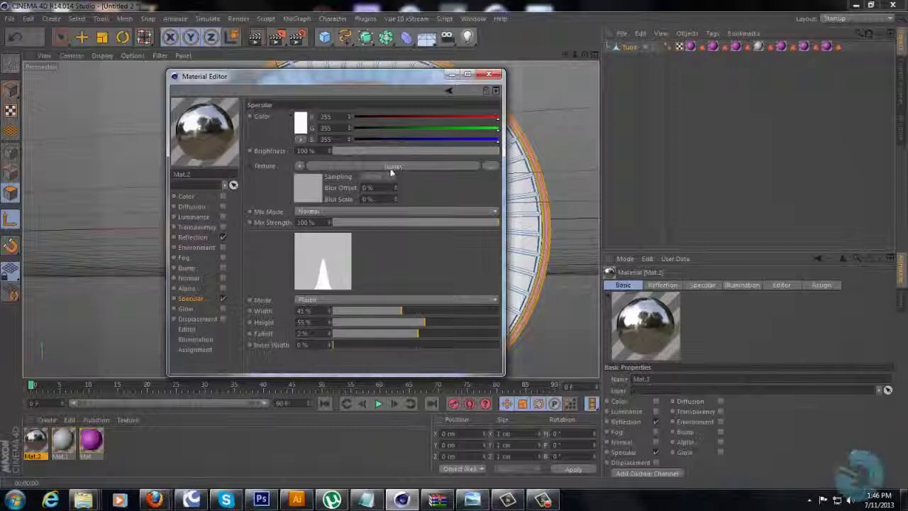
Reapply the Lumas specular shader to Mat.2, set the specular Width to 35% and Height to 68%, and return to the Reflection settings
{"action": "left_click", "coordinate": [299, 165]}
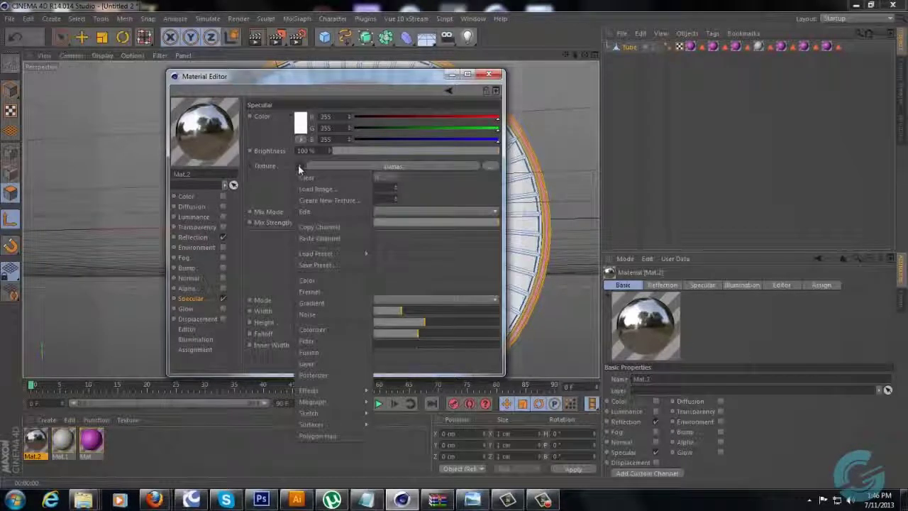
{"action": "mouse_move", "coordinate": [338, 390]}
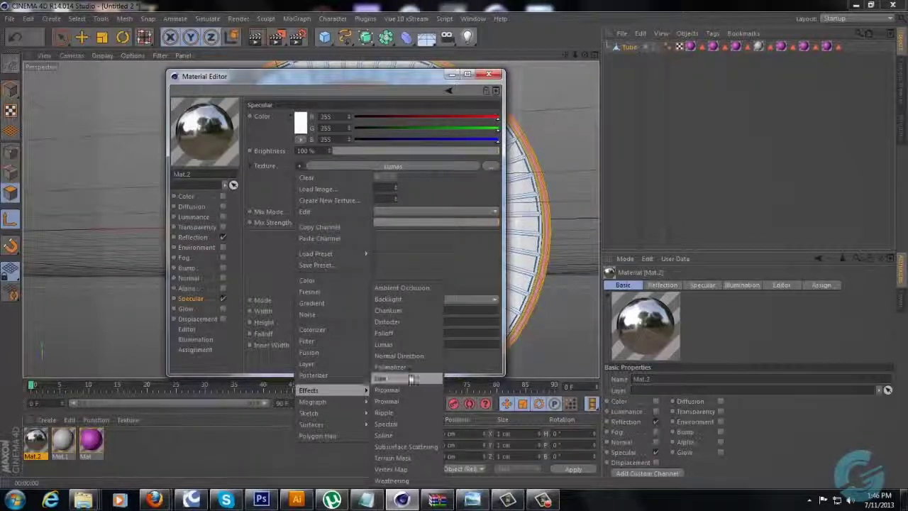
{"action": "left_click", "coordinate": [408, 345]}
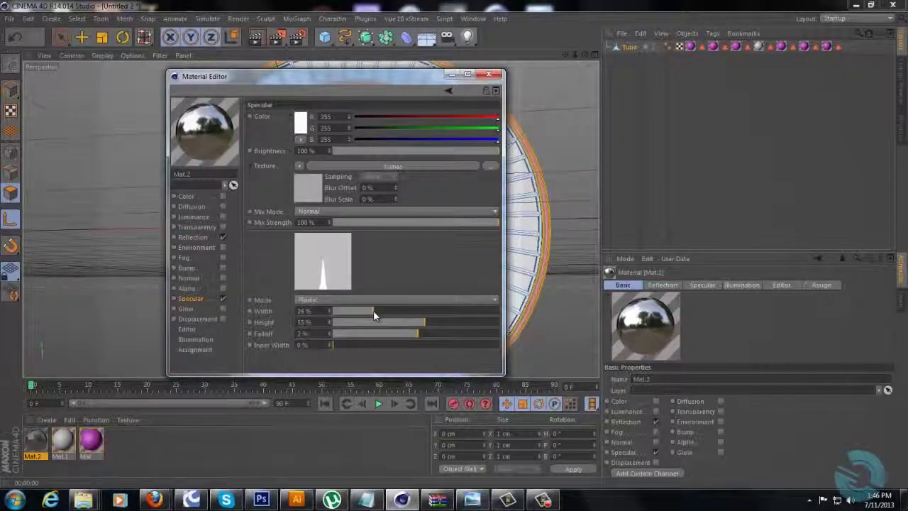
{"action": "left_click_drag", "start_coordinate": [373, 310], "coordinate": [388, 310]}
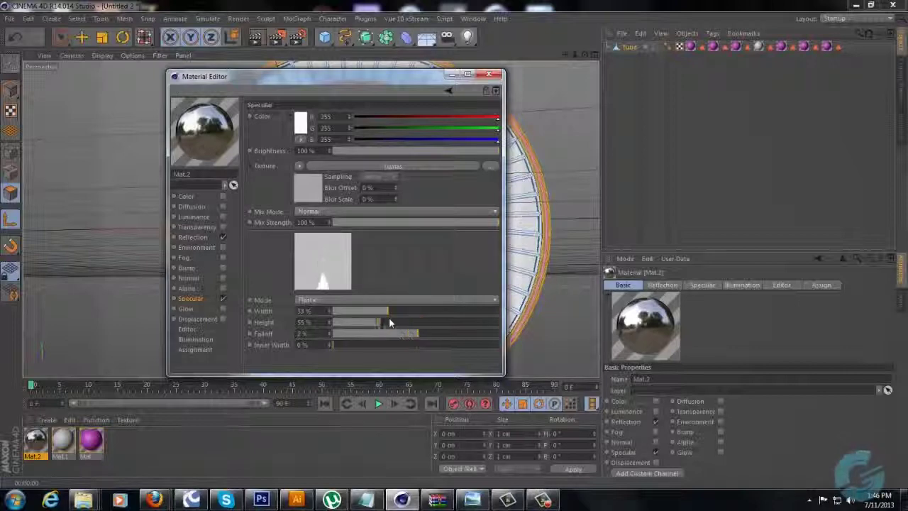
{"action": "left_click_drag", "start_coordinate": [388, 324], "coordinate": [439, 323]}
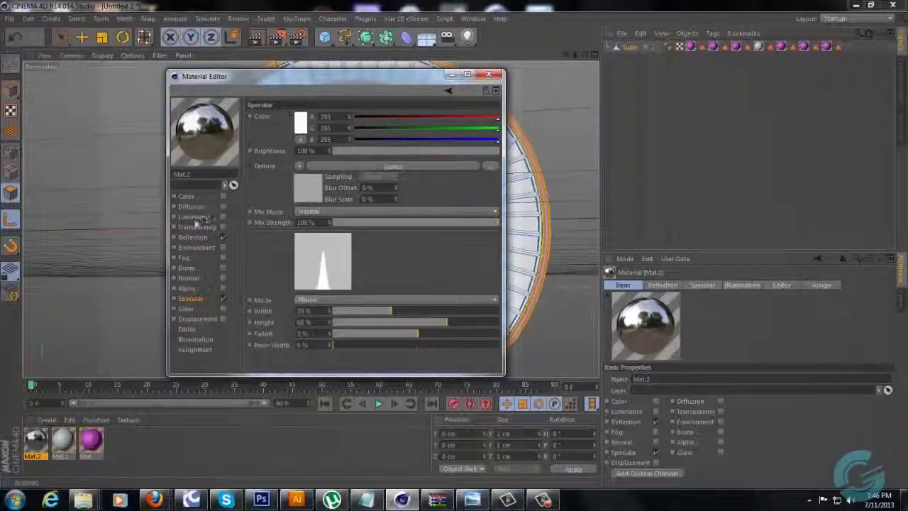
{"action": "left_click", "coordinate": [192, 237]}
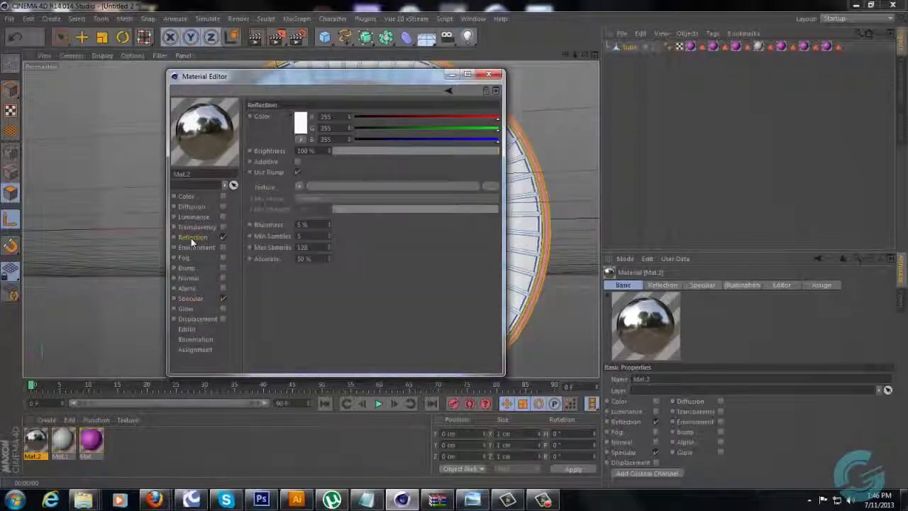
Close the material settings and apply Mat.2 to the selected rim band polygons of the tube
{"action": "left_click", "coordinate": [498, 75]}
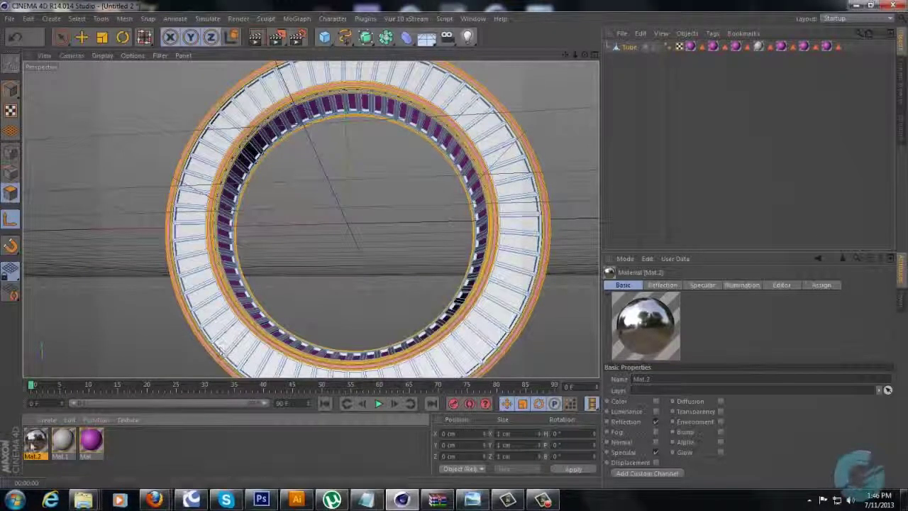
{"action": "right_click", "coordinate": [31, 444]}
{"action": "left_click", "coordinate": [55, 329]}
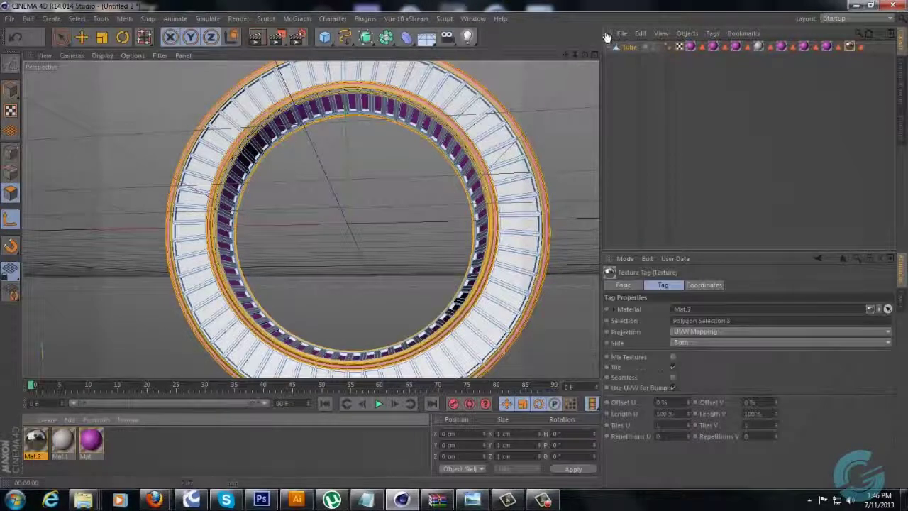
{"action": "left_click_drag", "start_coordinate": [584, 55], "coordinate": [452, 248]}
{"action": "left_click", "coordinate": [849, 95]}
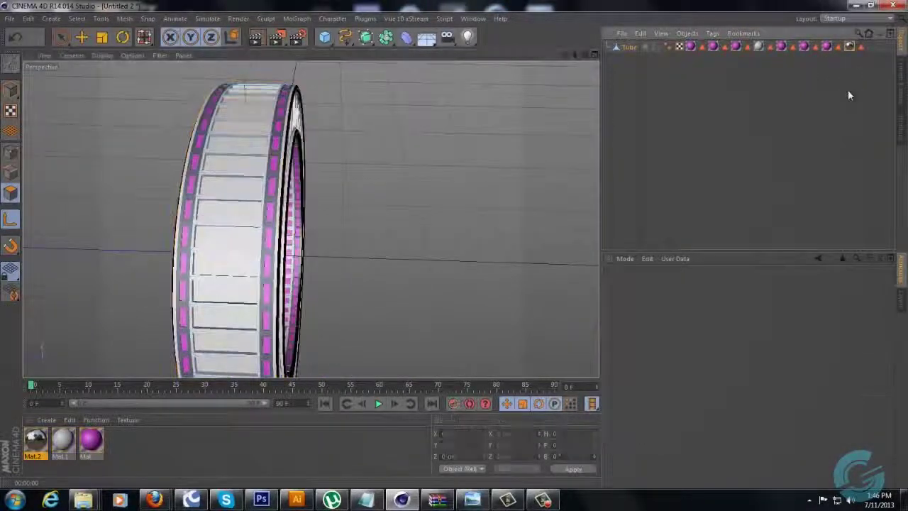
Select the polygons stored in all of the tube's polygon selection tags and invert the selection
{"action": "left_click", "coordinate": [632, 48]}
{"action": "left_click", "coordinate": [702, 47]}
{"action": "left_click", "coordinate": [725, 47], "text": "ctrl"}
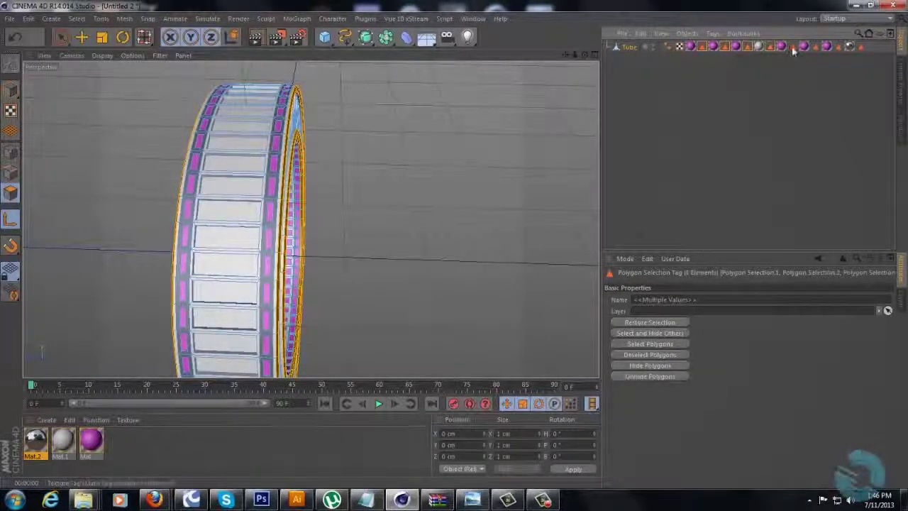
{"action": "left_click", "coordinate": [673, 344]}
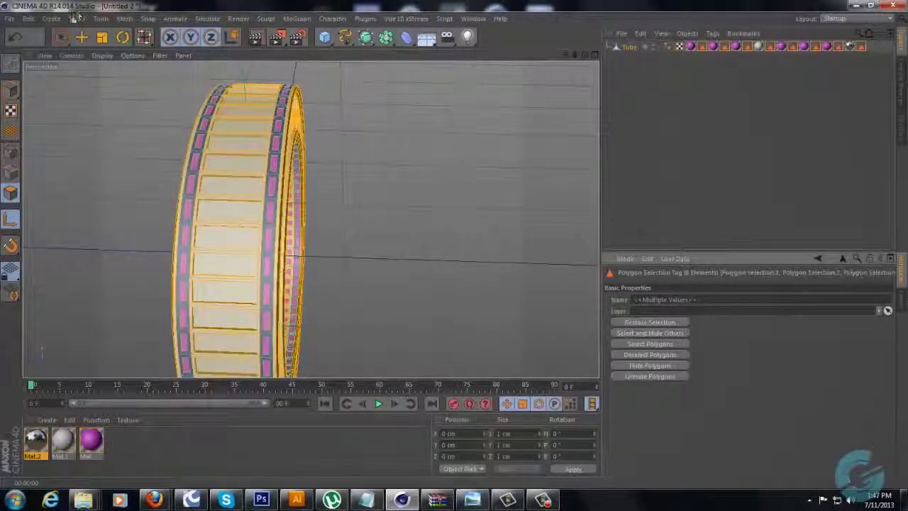
{"action": "left_click", "coordinate": [51, 19]}
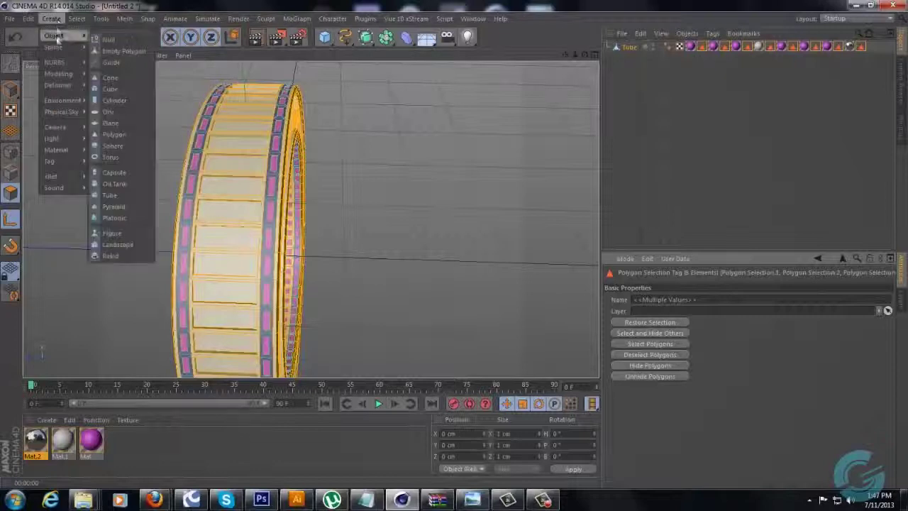
{"action": "left_click", "coordinate": [77, 19]}
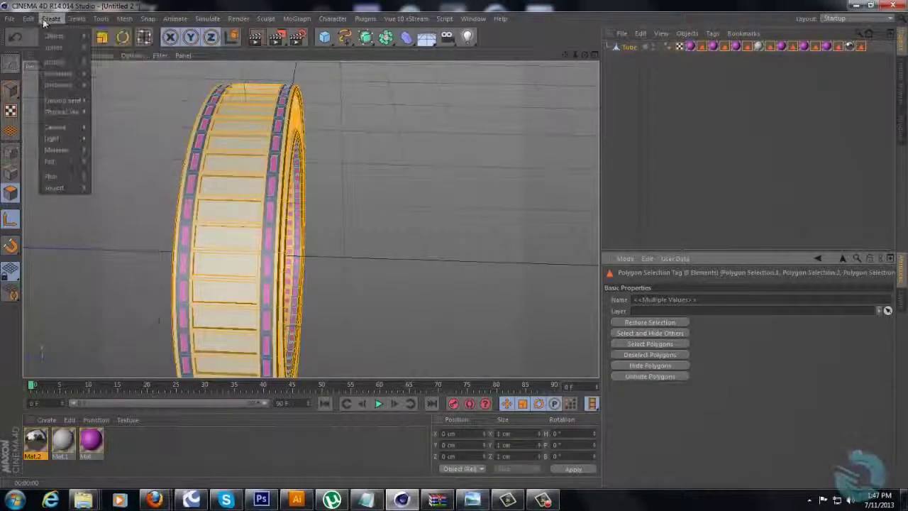
{"action": "mouse_move", "coordinate": [100, 20]}
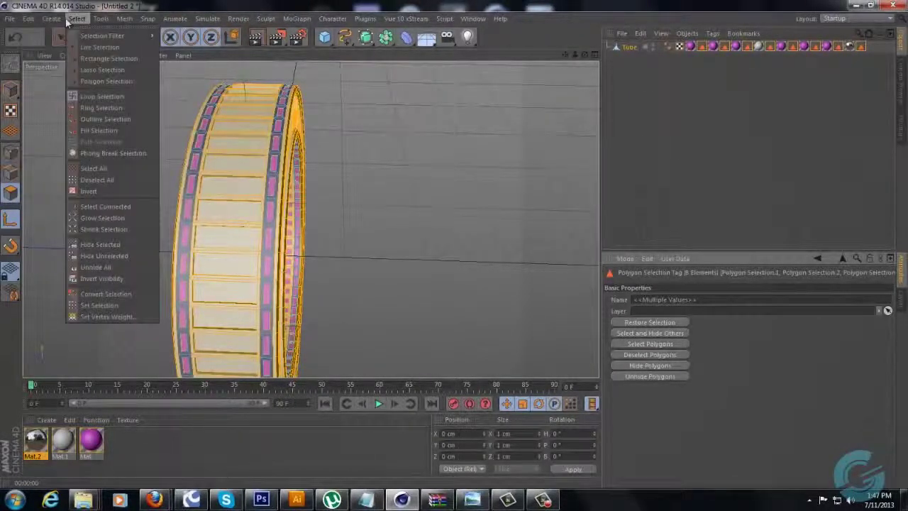
{"action": "left_click", "coordinate": [118, 191]}
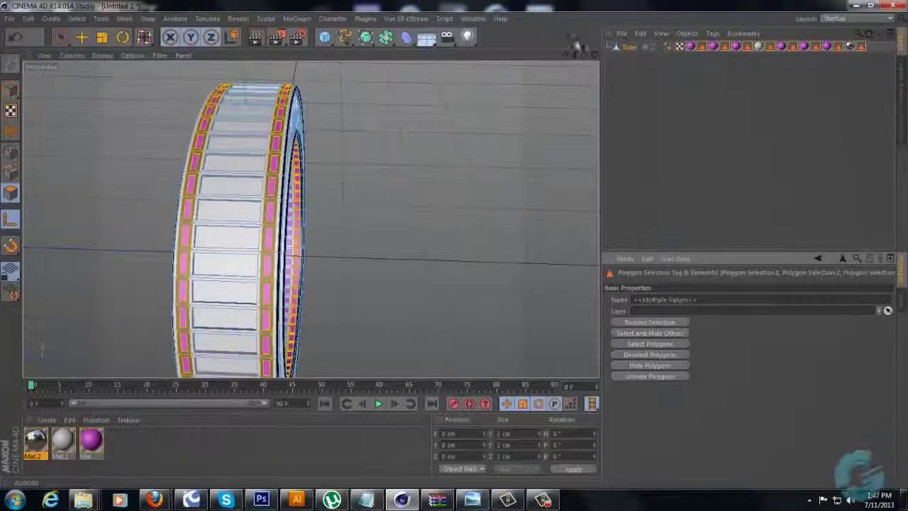
Apply Mat.1 to the inverted polygon selection around the magenta panels and deselect the tube
{"action": "left_click_drag", "start_coordinate": [584, 54], "coordinate": [457, 249]}
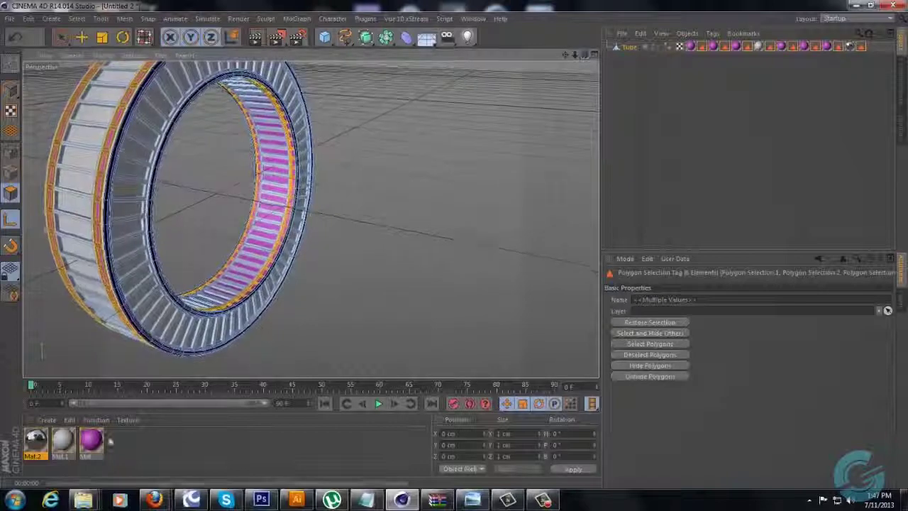
{"action": "right_click", "coordinate": [69, 443]}
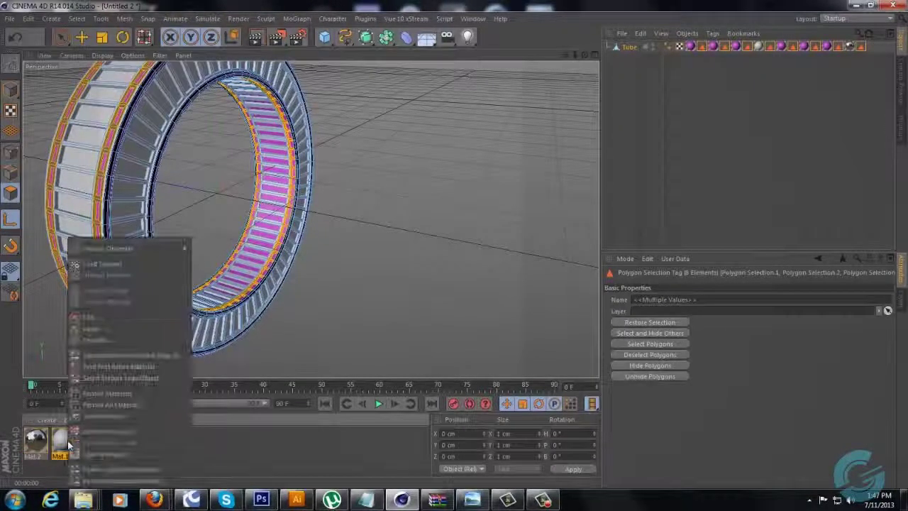
{"action": "left_click", "coordinate": [146, 331]}
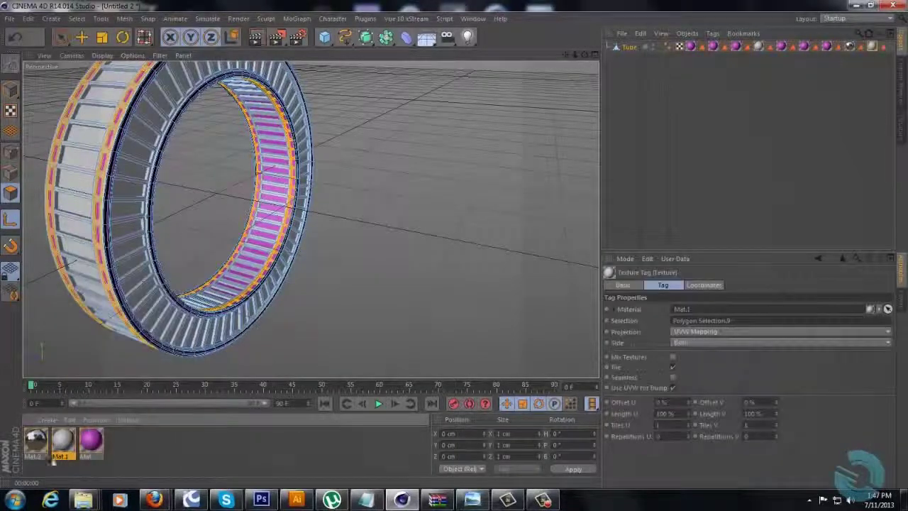
{"action": "left_click", "coordinate": [163, 446]}
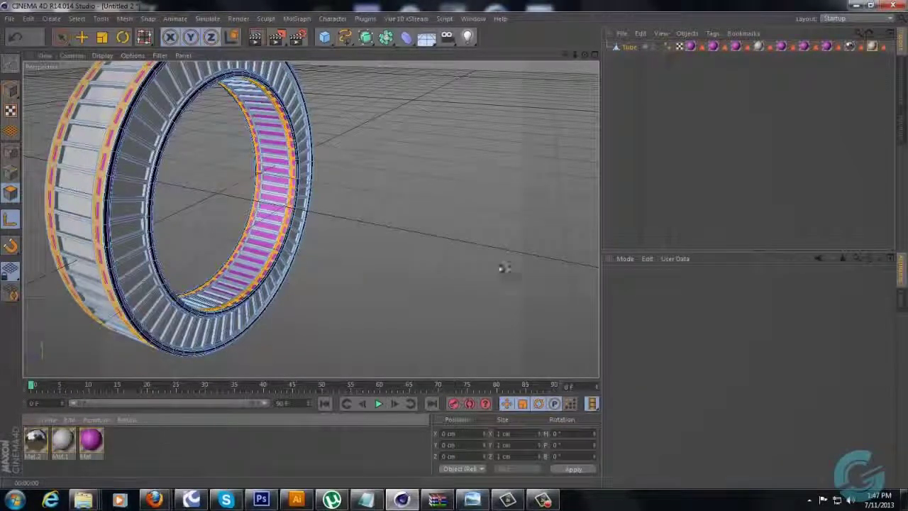
{"action": "left_click", "coordinate": [645, 93]}
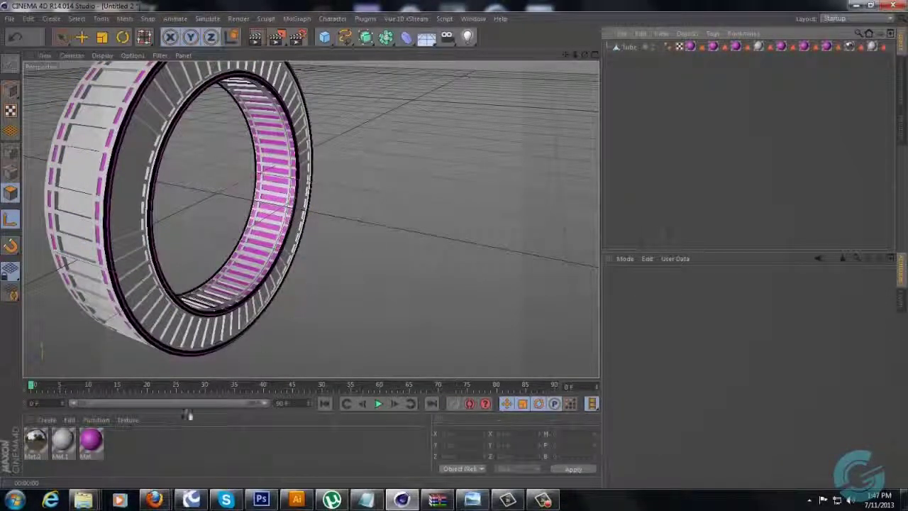
Set the Color of Mat.1 to dark grey with RGB 36, 36, 36
{"action": "double_click", "coordinate": [62, 441]}
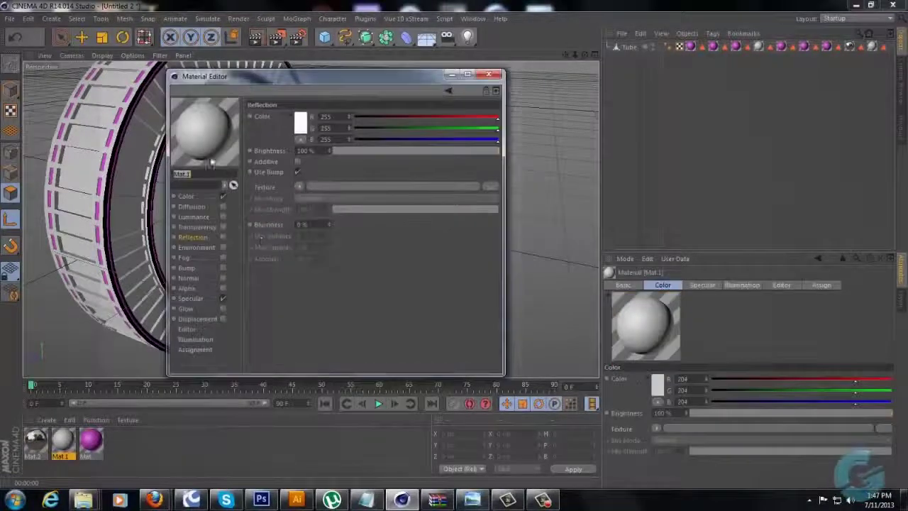
{"action": "left_click", "coordinate": [186, 196]}
{"action": "left_click", "coordinate": [300, 122]}
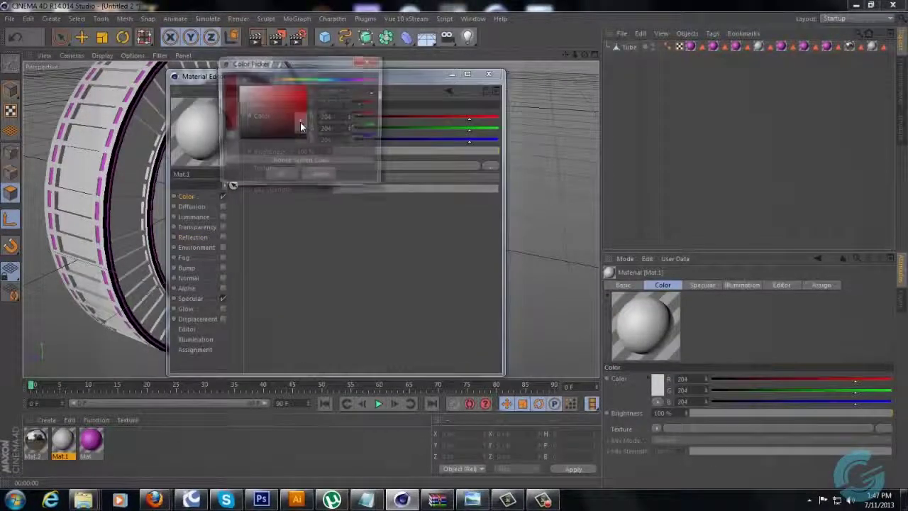
{"action": "left_click_drag", "start_coordinate": [222, 131], "coordinate": [218, 138]}
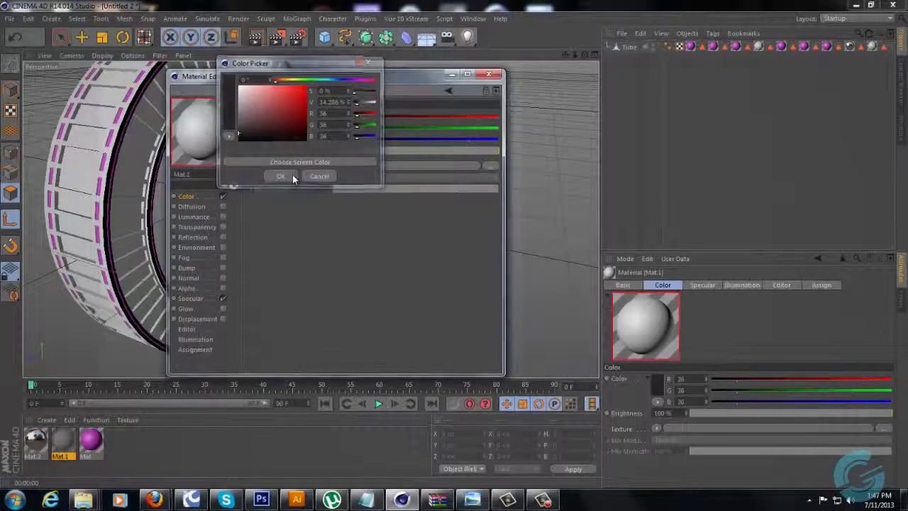
{"action": "left_click", "coordinate": [291, 175]}
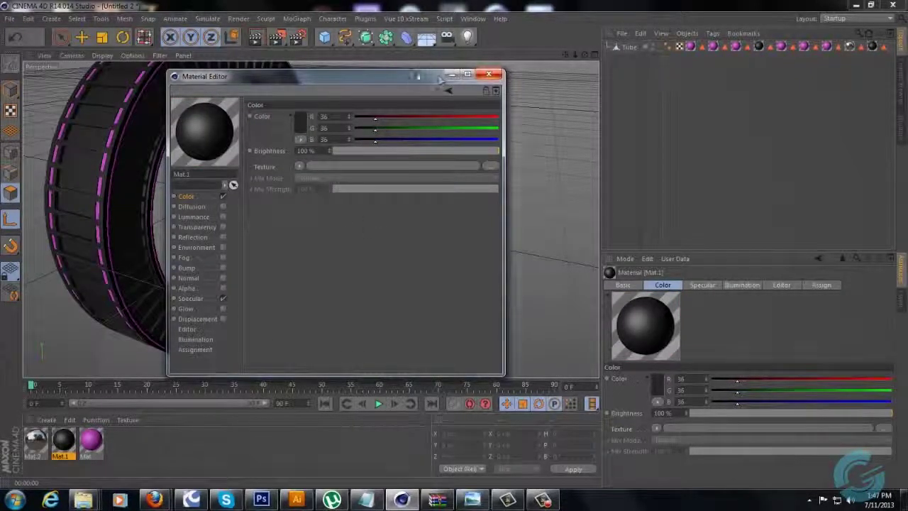
{"action": "left_click_drag", "start_coordinate": [440, 80], "coordinate": [594, 93]}
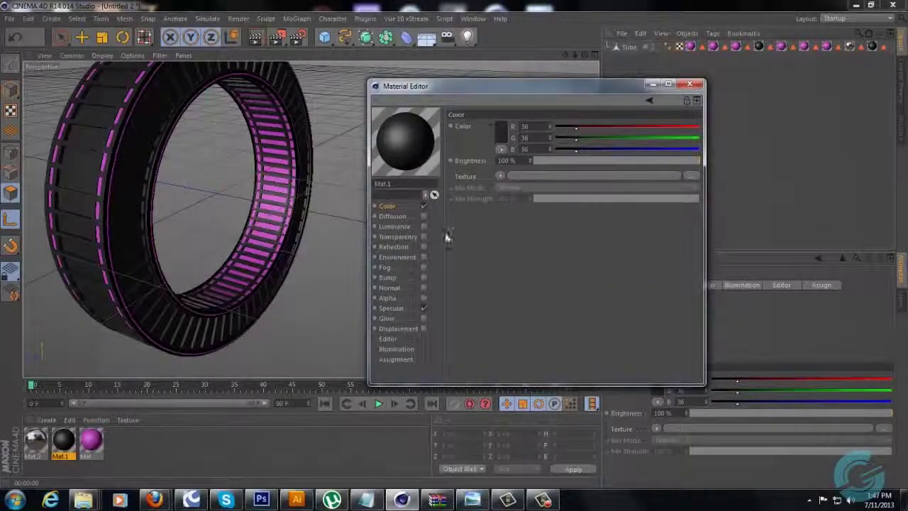
Enable Reflection on Mat.1 with a Fresnel texture, setting Brightness to 18% and Mix Strength to 28%
{"action": "left_click", "coordinate": [424, 245]}
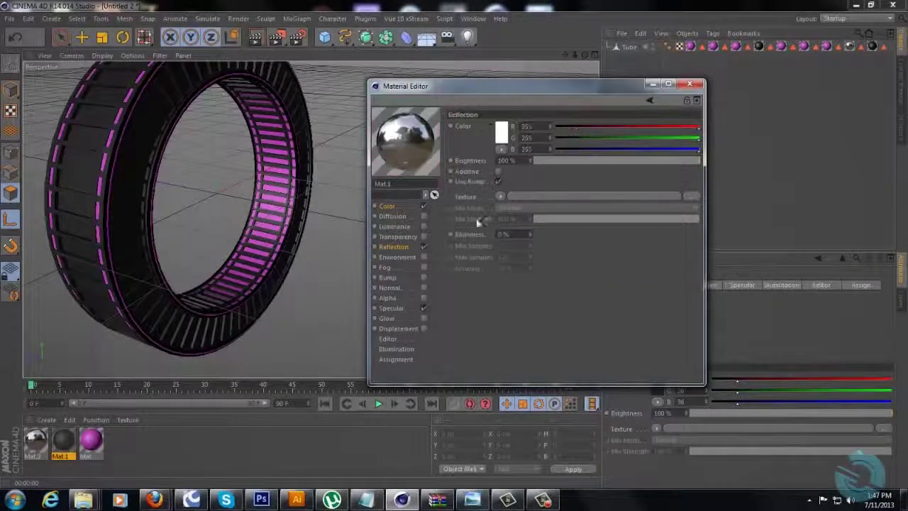
{"action": "left_click", "coordinate": [502, 197]}
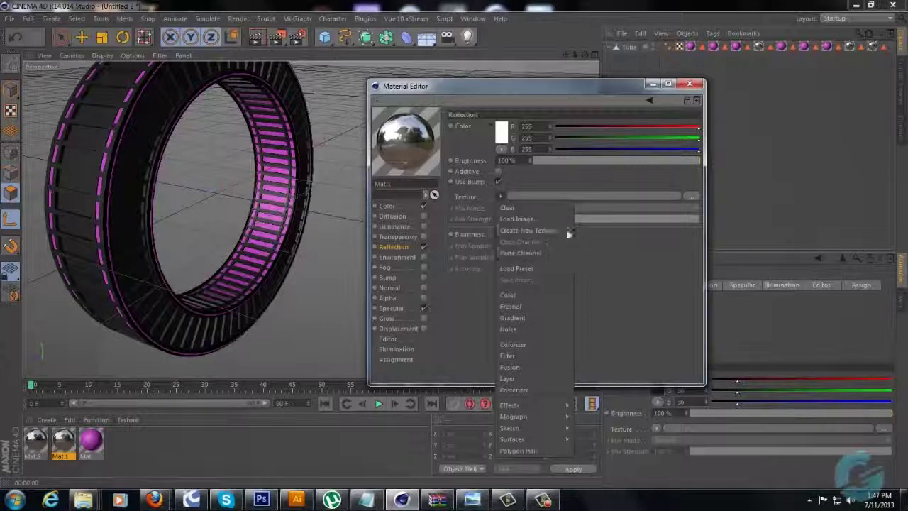
{"action": "left_click", "coordinate": [510, 306]}
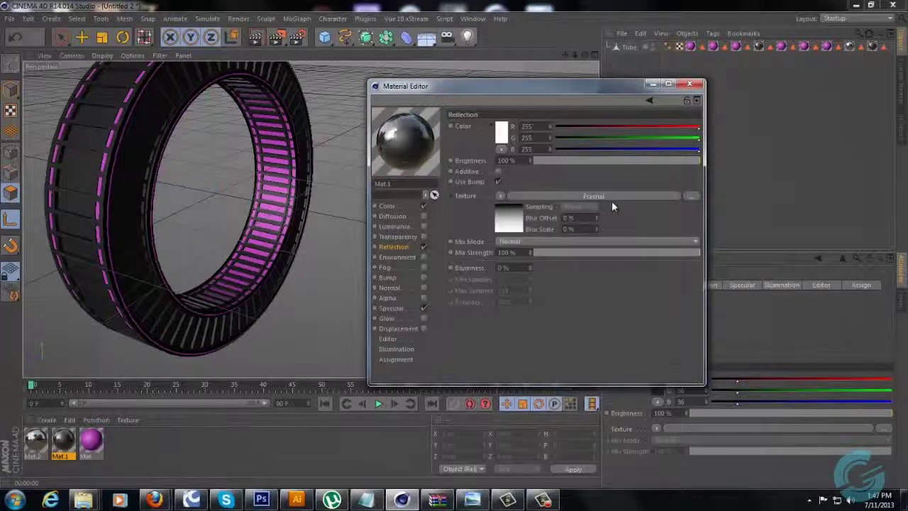
{"action": "left_click_drag", "start_coordinate": [610, 161], "coordinate": [585, 161]}
{"action": "left_click", "coordinate": [584, 254]}
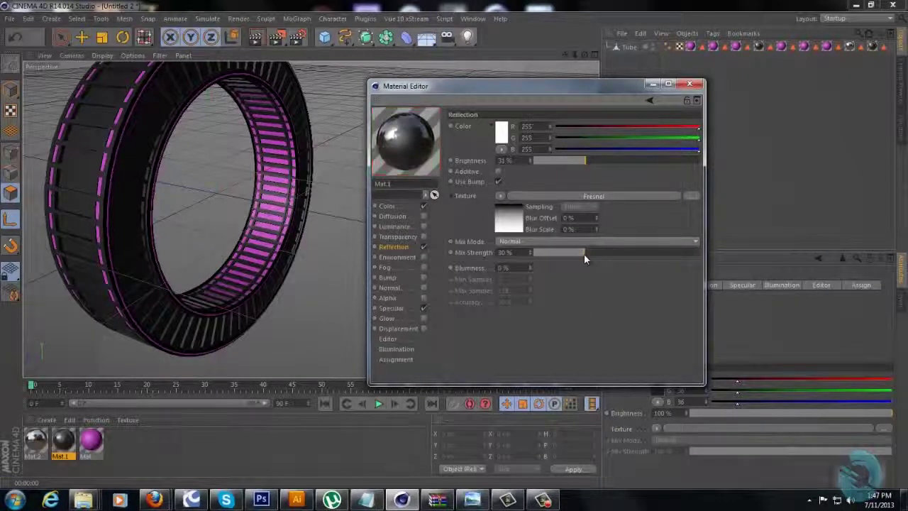
{"action": "left_click_drag", "start_coordinate": [581, 255], "coordinate": [575, 257]}
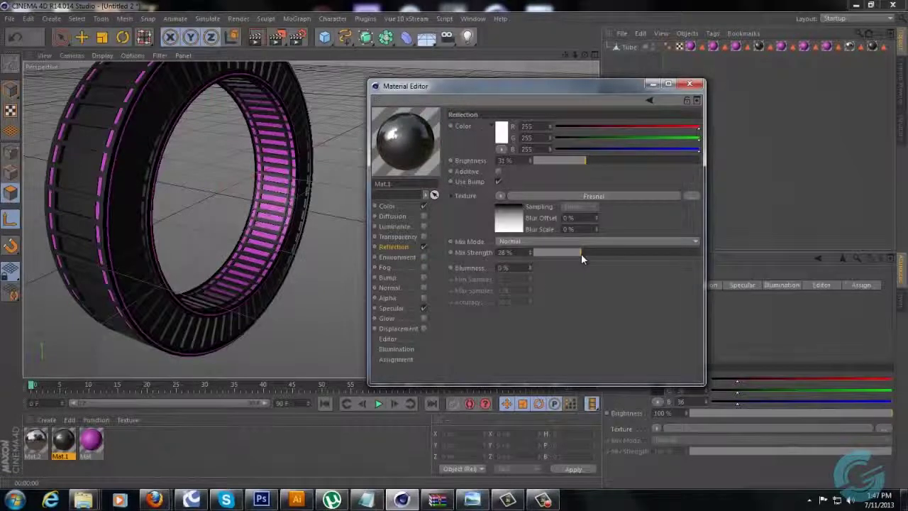
{"action": "left_click_drag", "start_coordinate": [576, 161], "coordinate": [564, 160]}
Keep the Specular channel of Mat.1 enabled and set its Width to 38%
{"action": "left_click", "coordinate": [424, 307]}
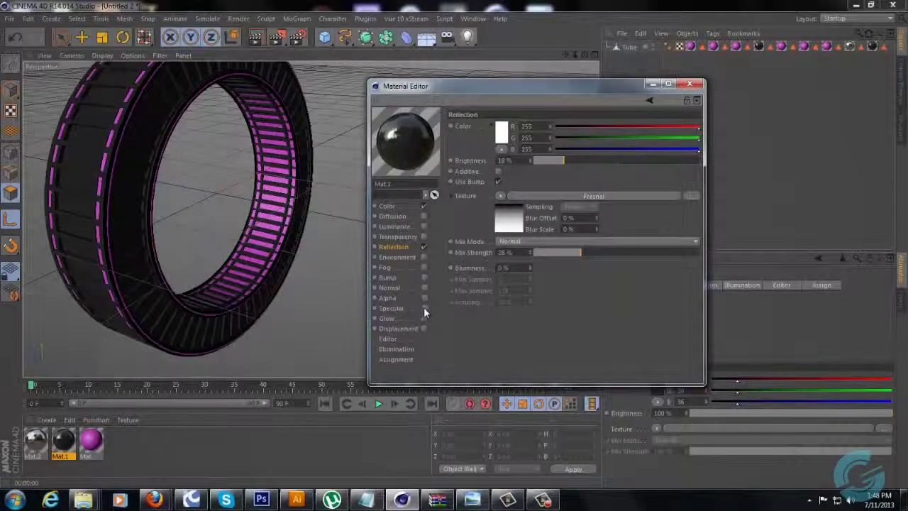
{"action": "left_click", "coordinate": [423, 307]}
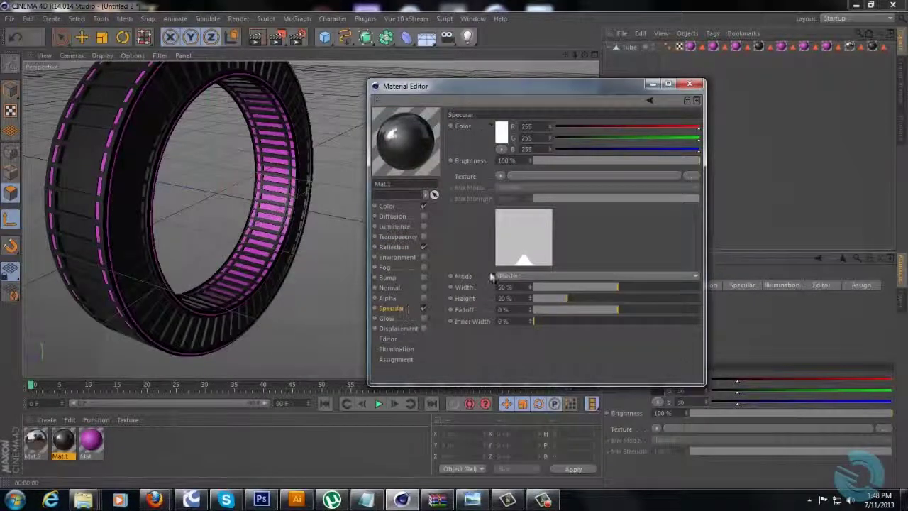
{"action": "left_click", "coordinate": [423, 308]}
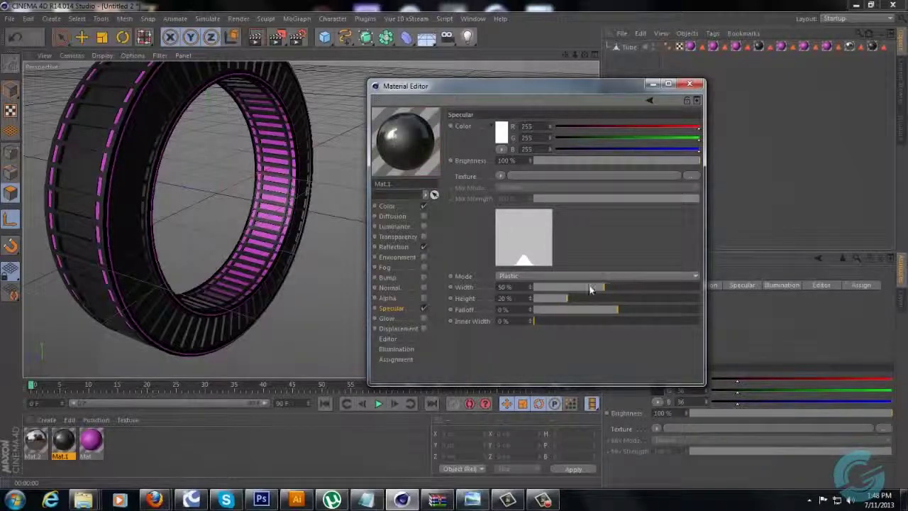
{"action": "mouse_move", "coordinate": [590, 289]}
{"action": "left_mouse_down"}
{"action": "mouse_move", "coordinate": [557, 274]}
{"action": "mouse_move", "coordinate": [584, 286]}
{"action": "left_mouse_up"}
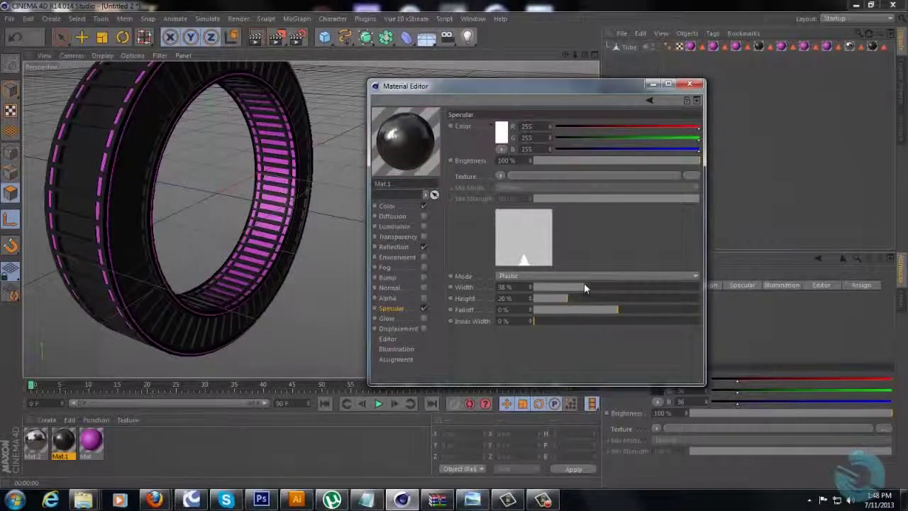
Set the reflection Blurriness of Mat.1 to 3% and close the material settings
{"action": "left_click", "coordinate": [399, 247]}
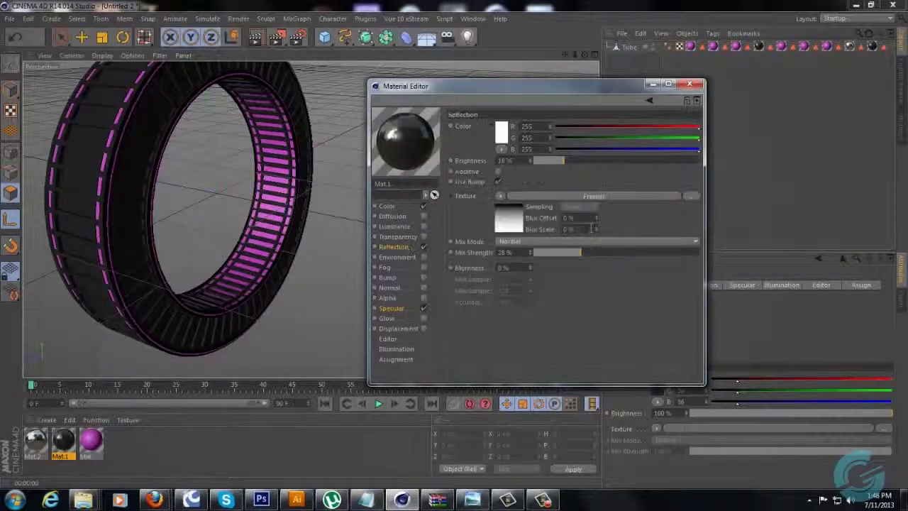
{"action": "left_click", "coordinate": [530, 266]}
{"action": "left_click", "coordinate": [530, 266]}
{"action": "left_click", "coordinate": [531, 266]}
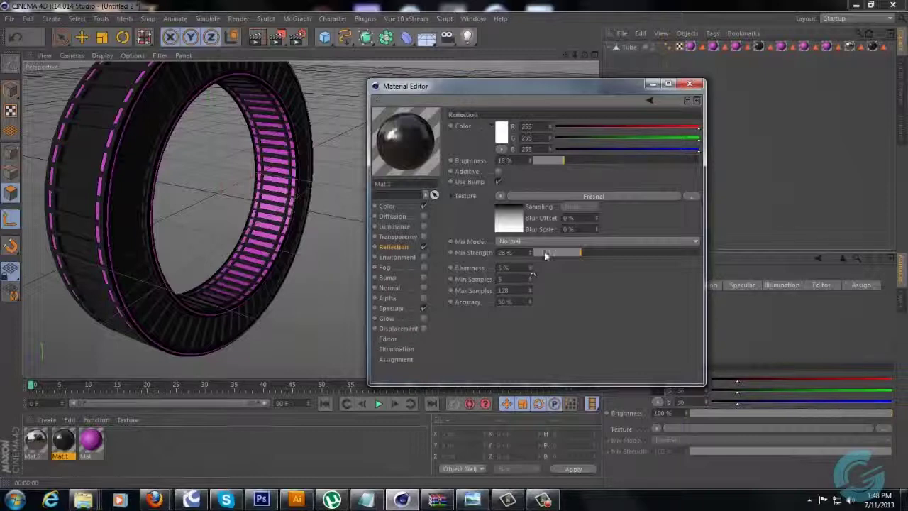
{"action": "left_click", "coordinate": [690, 86]}
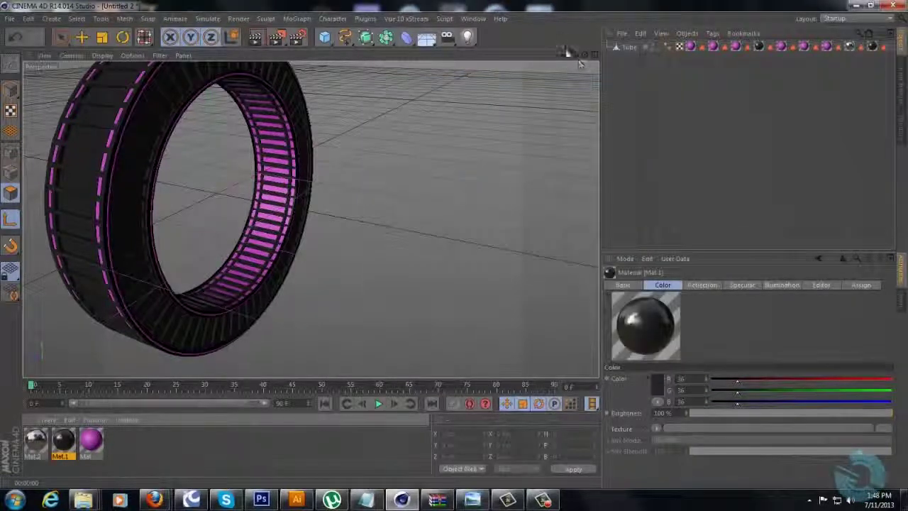
Render the ring in the viewport to check its materials and view the model from another angle
{"action": "left_click_drag", "start_coordinate": [565, 54], "coordinate": [454, 244]}
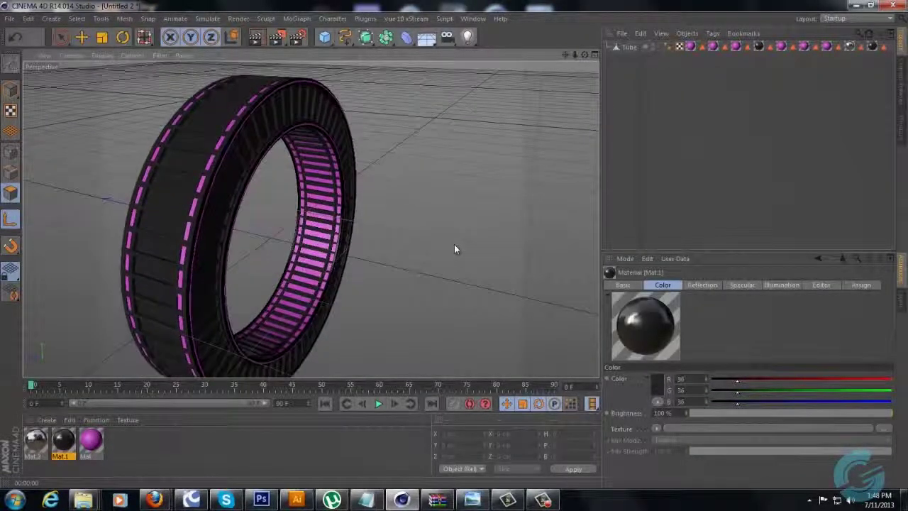
{"action": "key", "text": "ctrl+r"}
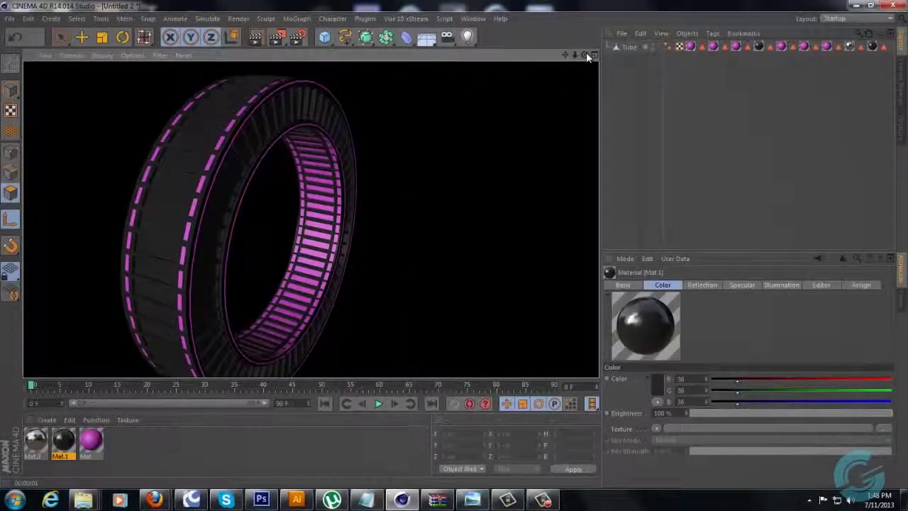
{"action": "left_click_drag", "start_coordinate": [584, 54], "coordinate": [459, 251]}
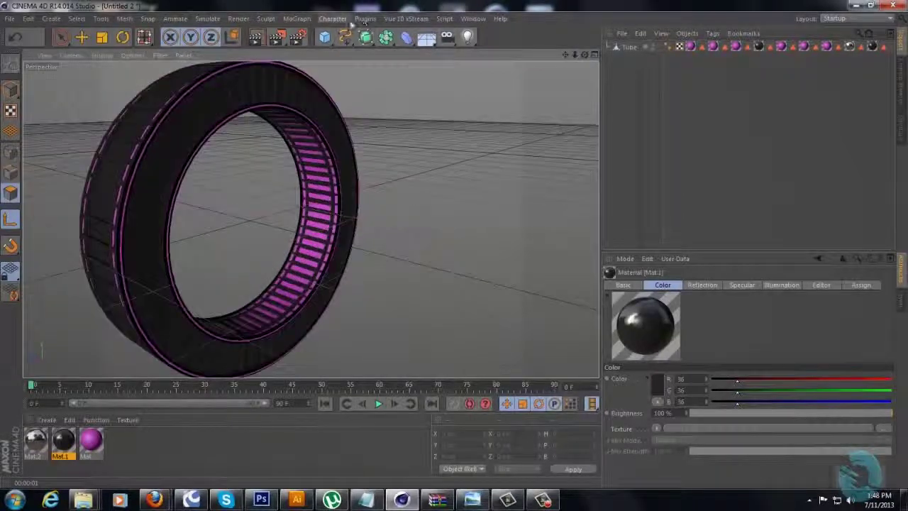
{"action": "left_click", "coordinate": [239, 18]}
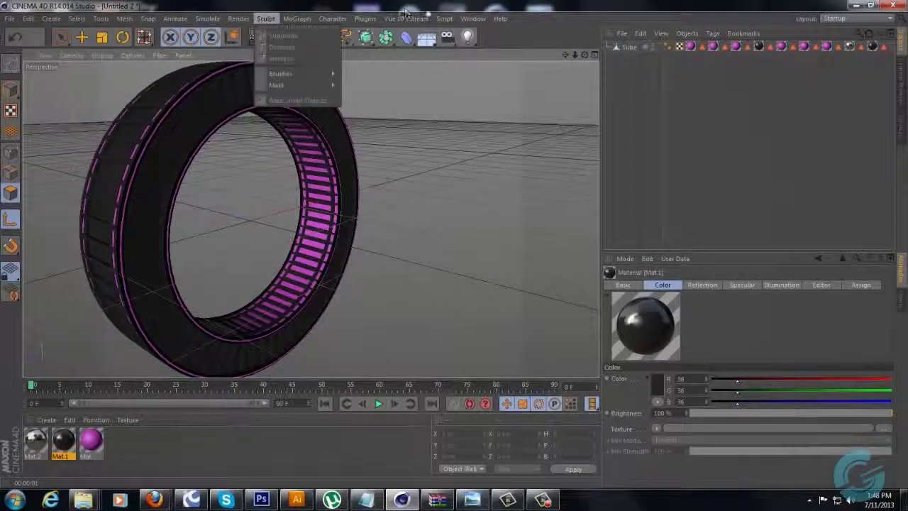
Add a Greebler object from the Greebler plugin and make the Tube its child
{"action": "mouse_move", "coordinate": [368, 21]}
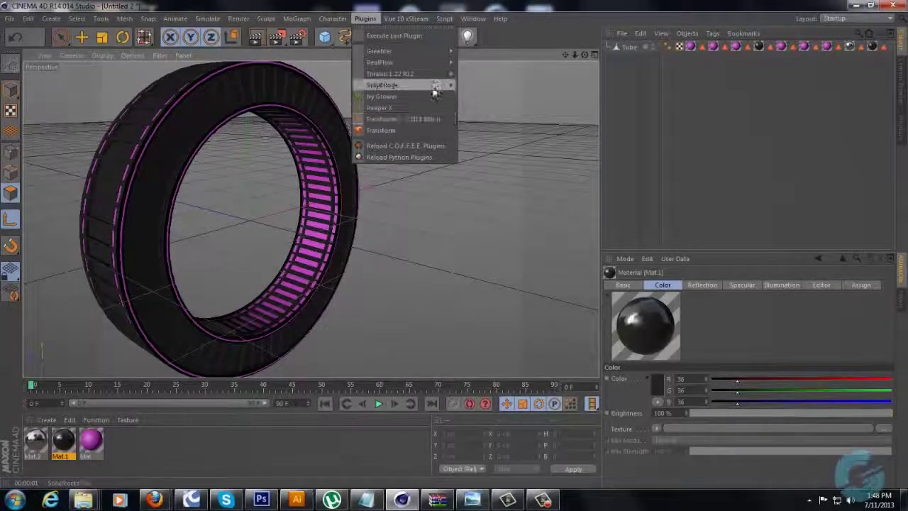
{"action": "mouse_move", "coordinate": [440, 51]}
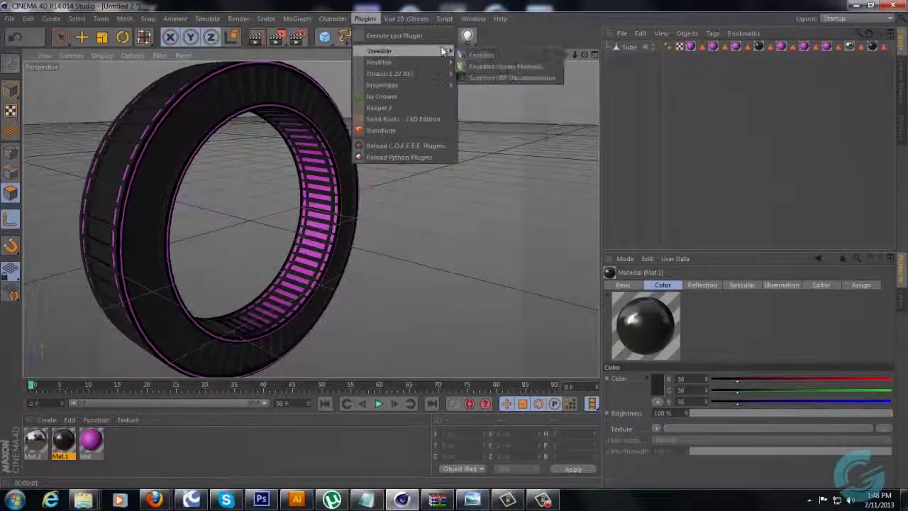
{"action": "left_click", "coordinate": [519, 56]}
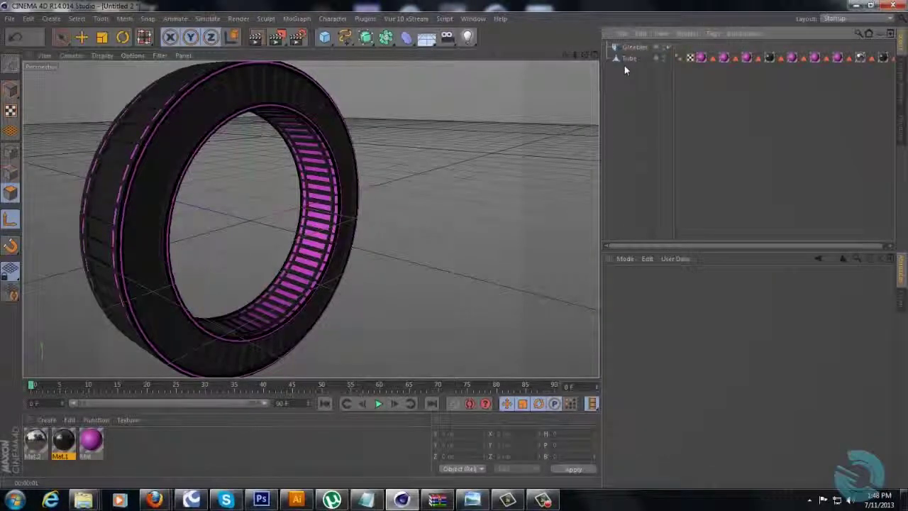
{"action": "left_click_drag", "start_coordinate": [628, 61], "coordinate": [631, 48]}
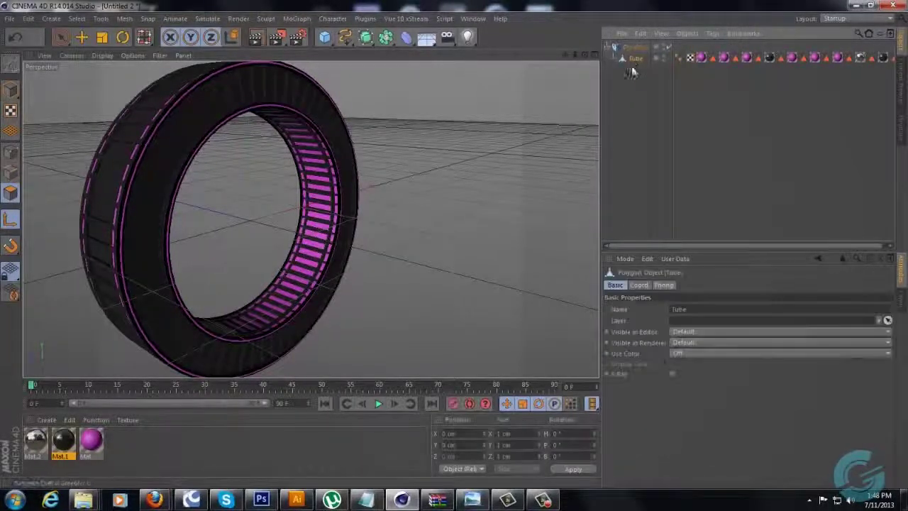
{"action": "left_click", "coordinate": [640, 97]}
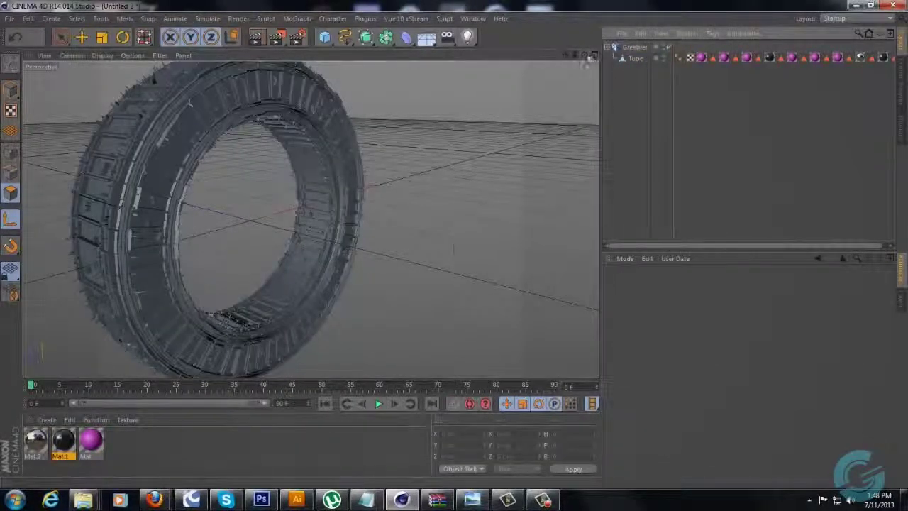
Enable Use Input Selections/Textures in the Greebler's Base settings so the generated panels use the tube's materials
{"action": "left_click_drag", "start_coordinate": [585, 56], "coordinate": [454, 247]}
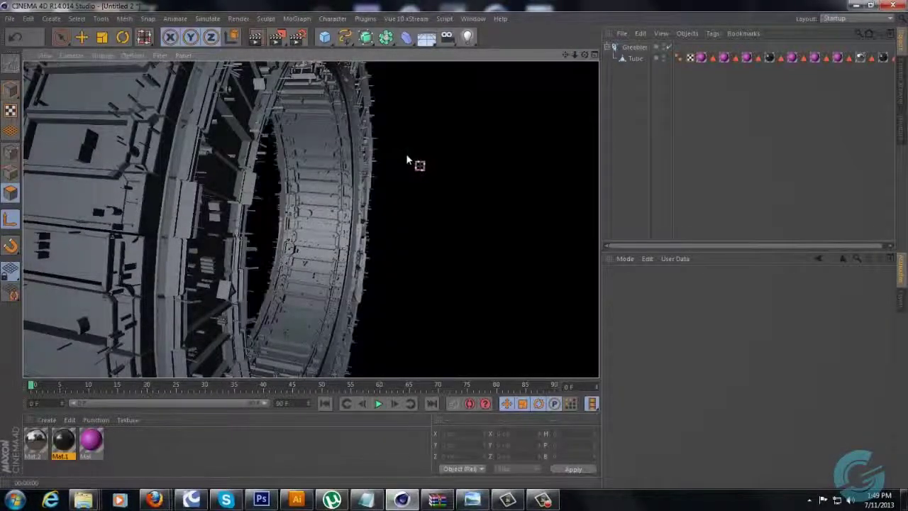
{"action": "left_click", "coordinate": [643, 46]}
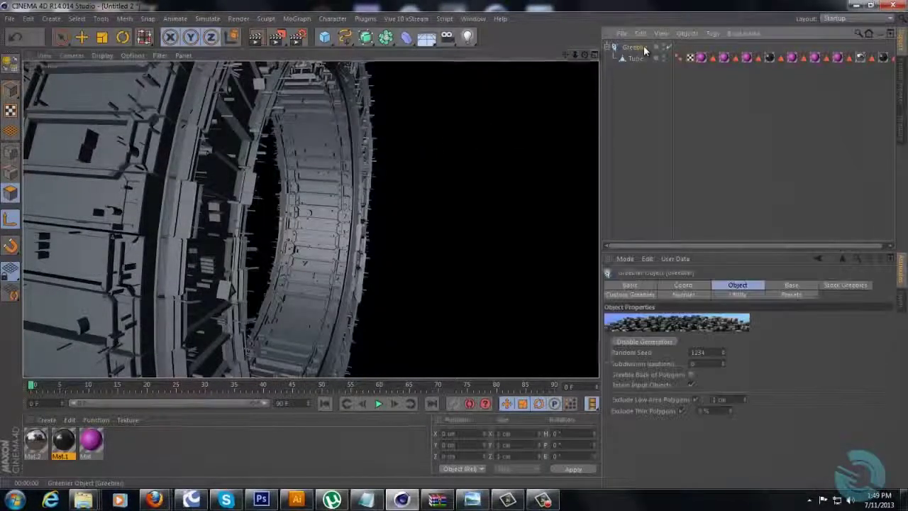
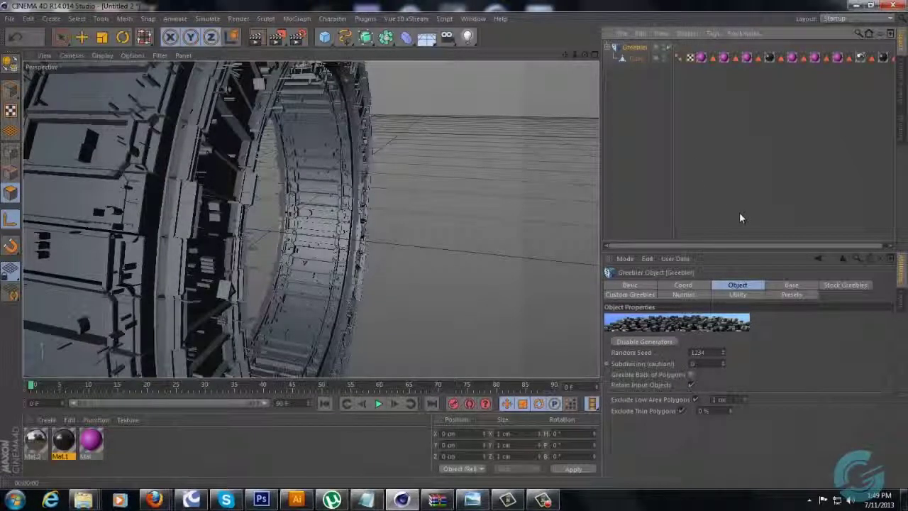
{"action": "left_click", "coordinate": [777, 284]}
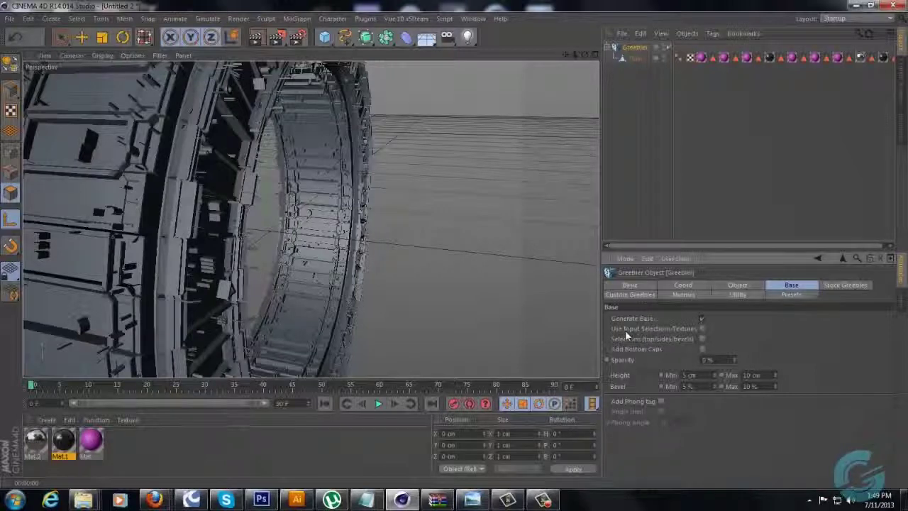
{"action": "left_click", "coordinate": [703, 329]}
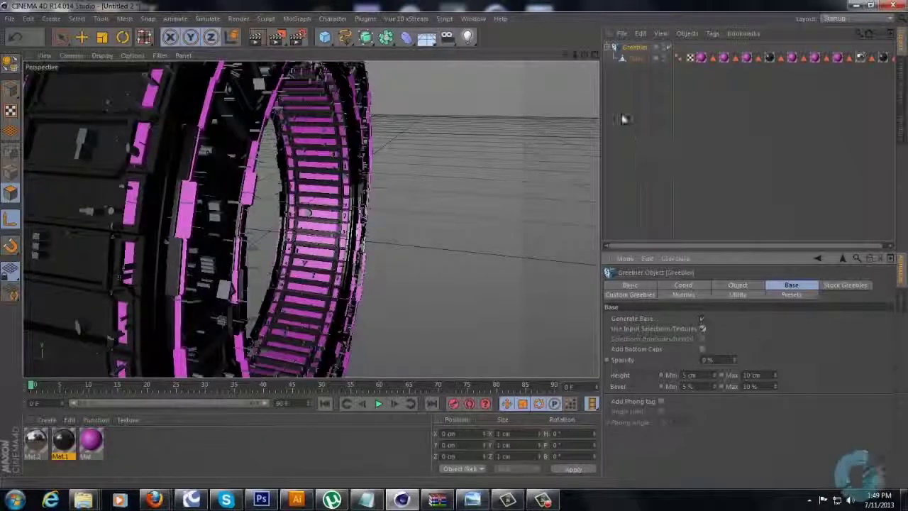
Set the Greebler's Stock Greebles Height to 1 cm for both minimum and maximum
{"action": "left_click_drag", "start_coordinate": [576, 55], "coordinate": [455, 244]}
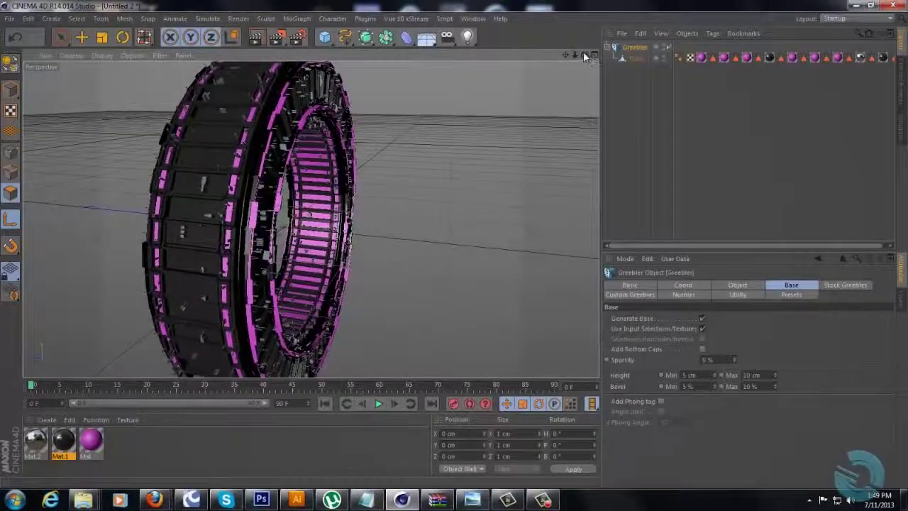
{"action": "left_click_drag", "start_coordinate": [583, 55], "coordinate": [454, 244]}
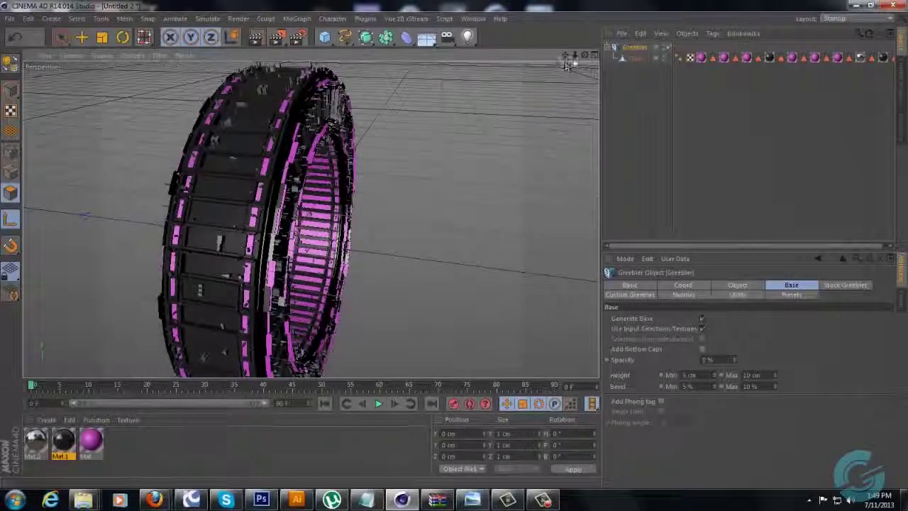
{"action": "left_click_drag", "start_coordinate": [454, 244], "coordinate": [453, 243]}
{"action": "left_click_drag", "start_coordinate": [585, 55], "coordinate": [453, 244]}
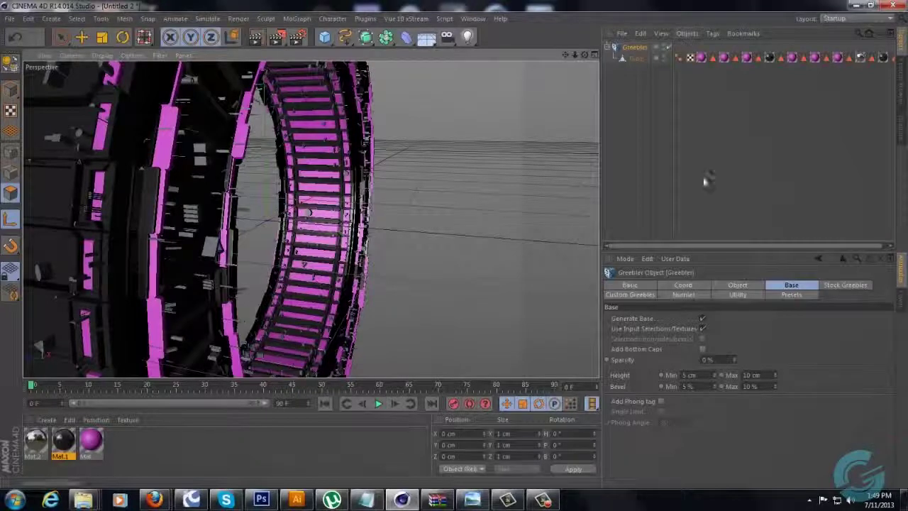
{"action": "left_click", "coordinate": [841, 285]}
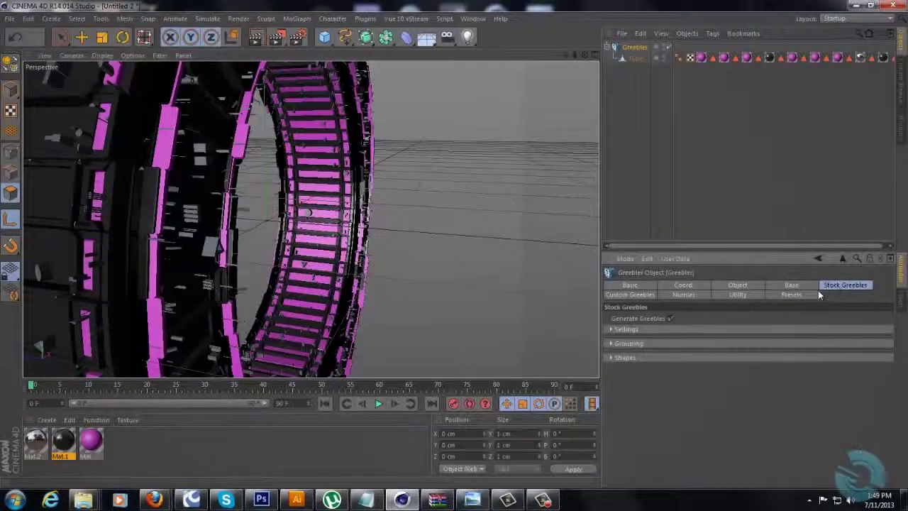
{"action": "left_click", "coordinate": [616, 330]}
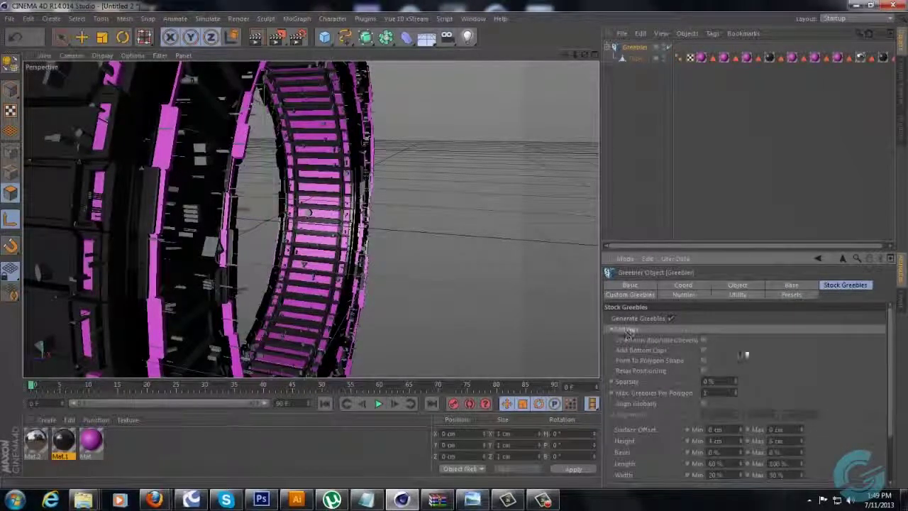
{"action": "left_click", "coordinate": [801, 443]}
{"action": "left_click", "coordinate": [802, 443]}
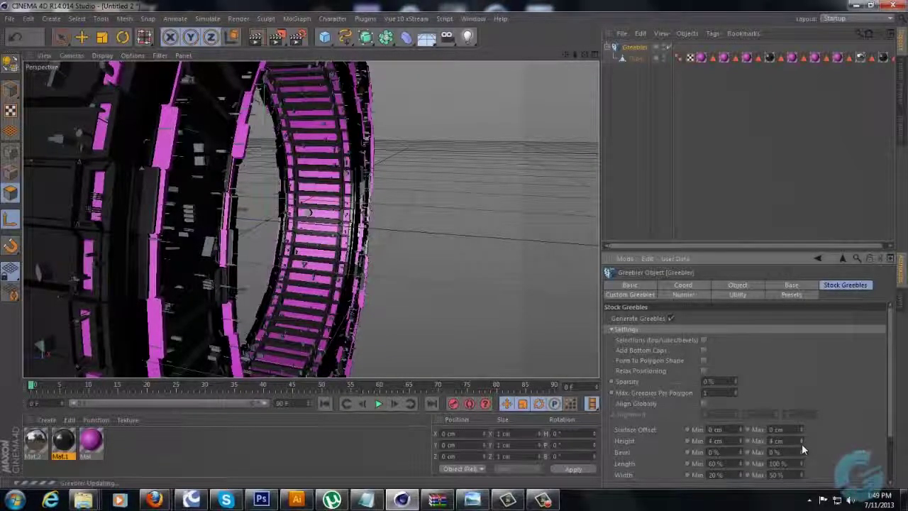
{"action": "left_click", "coordinate": [740, 443]}
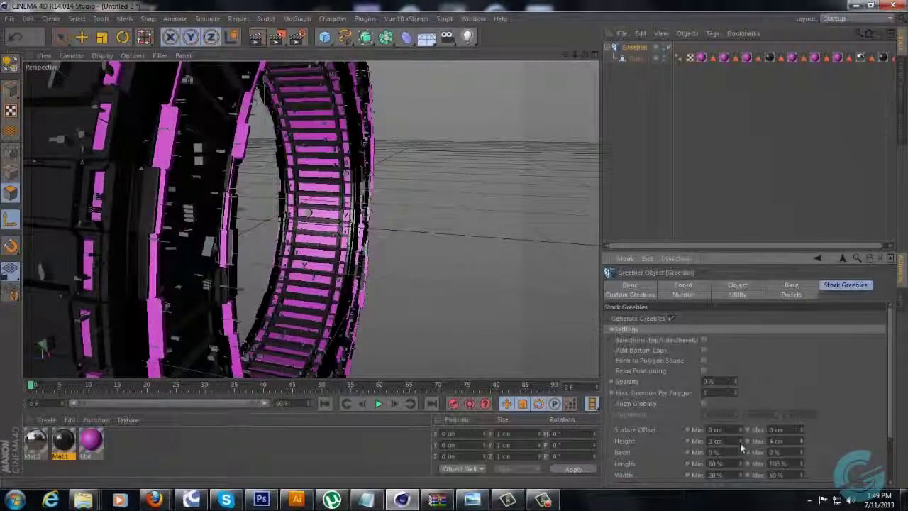
{"action": "double_click", "coordinate": [741, 445]}
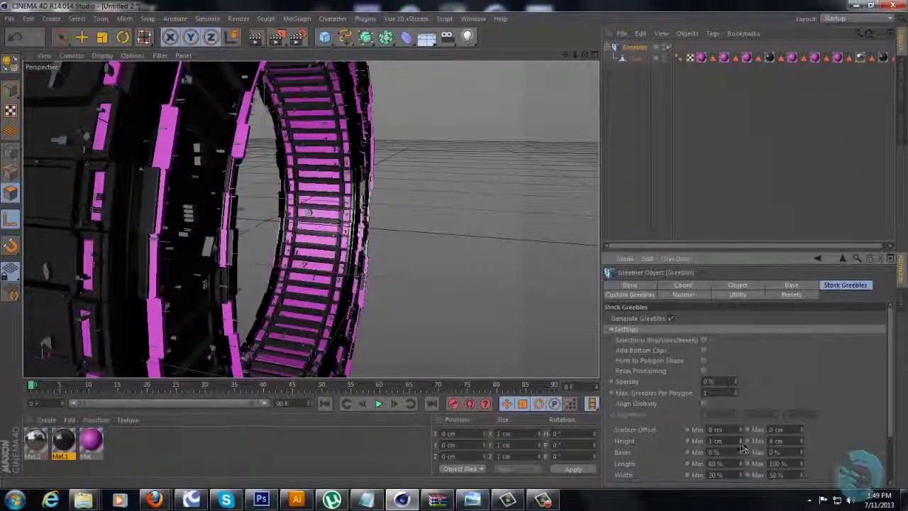
{"action": "left_click", "coordinate": [802, 443]}
{"action": "left_click", "coordinate": [802, 443]}
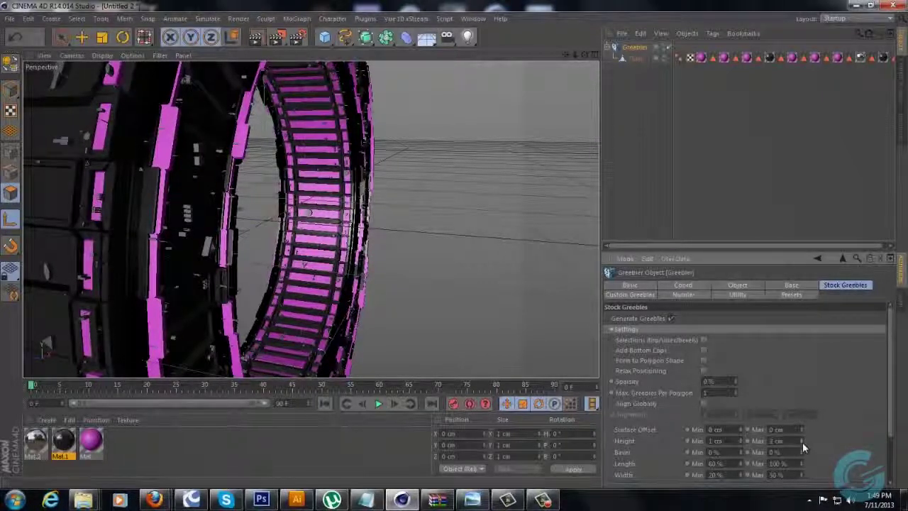
{"action": "left_click", "coordinate": [802, 442]}
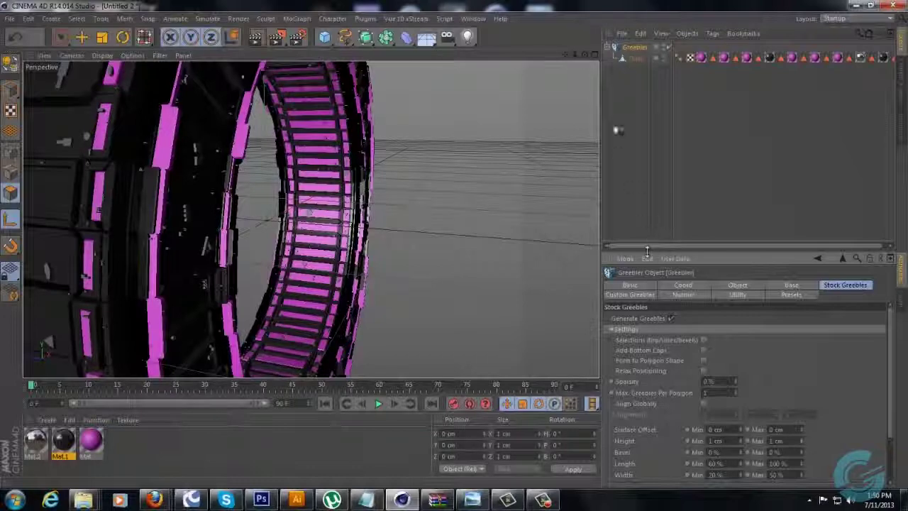
Try a Base Height maximum of 13 cm on the Greebler, and restore it to 5 cm minimum and 10 cm maximum
{"action": "left_click_drag", "start_coordinate": [586, 54], "coordinate": [456, 249]}
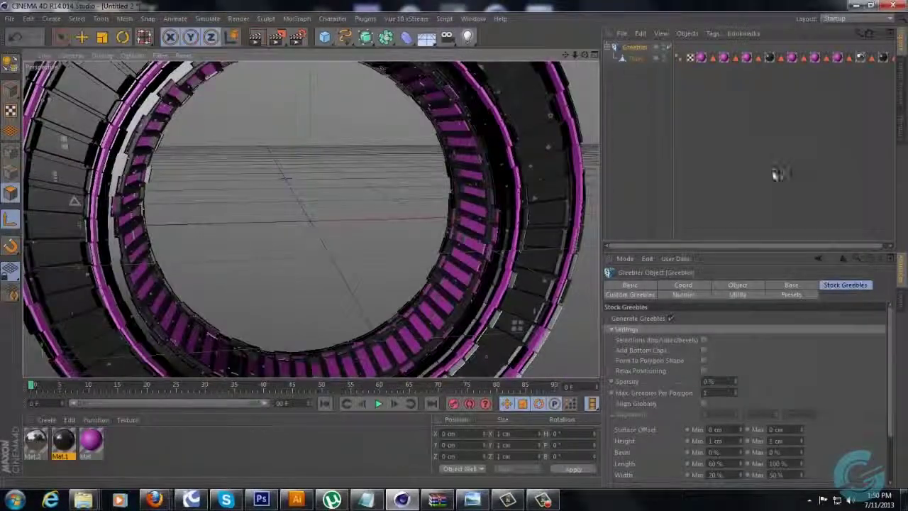
{"action": "left_click", "coordinate": [795, 286]}
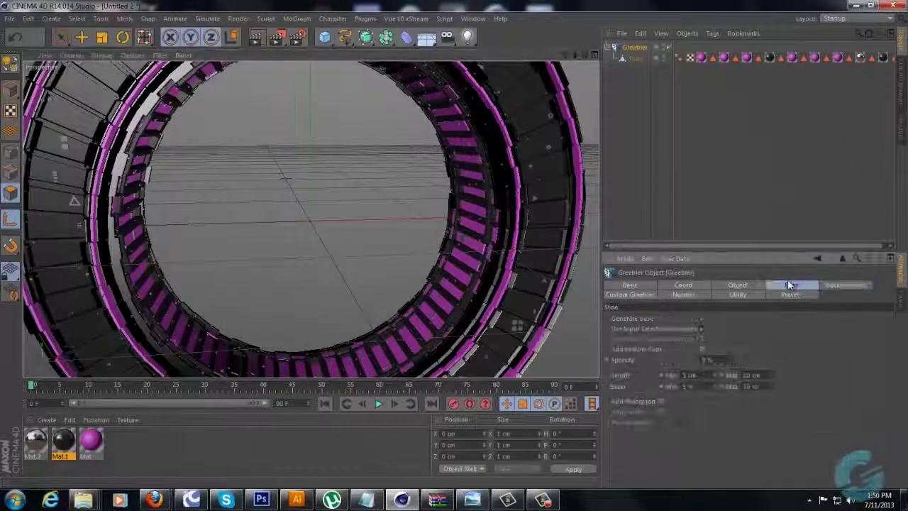
{"action": "left_click", "coordinate": [714, 377]}
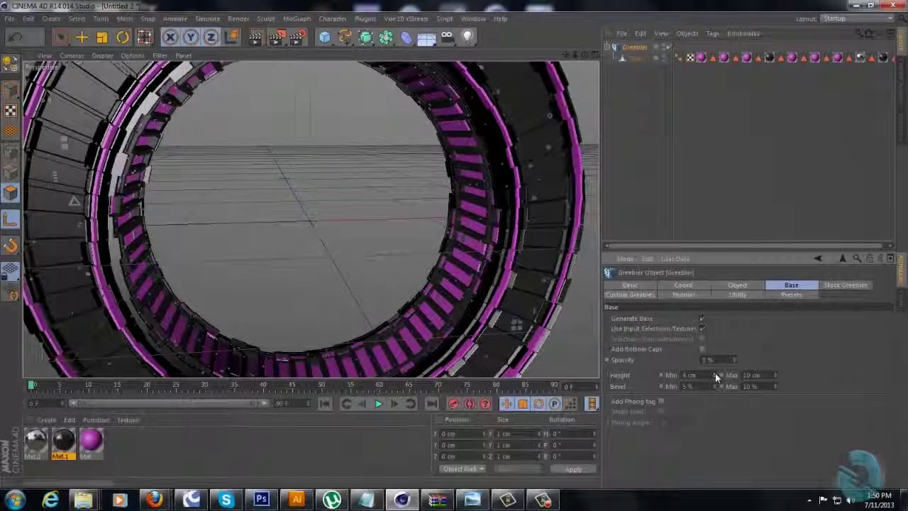
{"action": "left_click", "coordinate": [715, 374]}
{"action": "left_click", "coordinate": [776, 373]}
{"action": "left_click", "coordinate": [776, 372]}
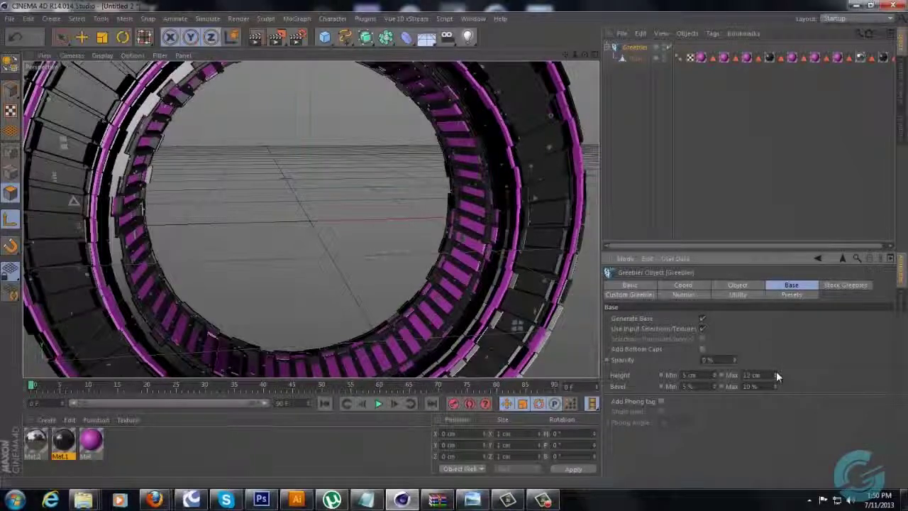
{"action": "left_click", "coordinate": [776, 373]}
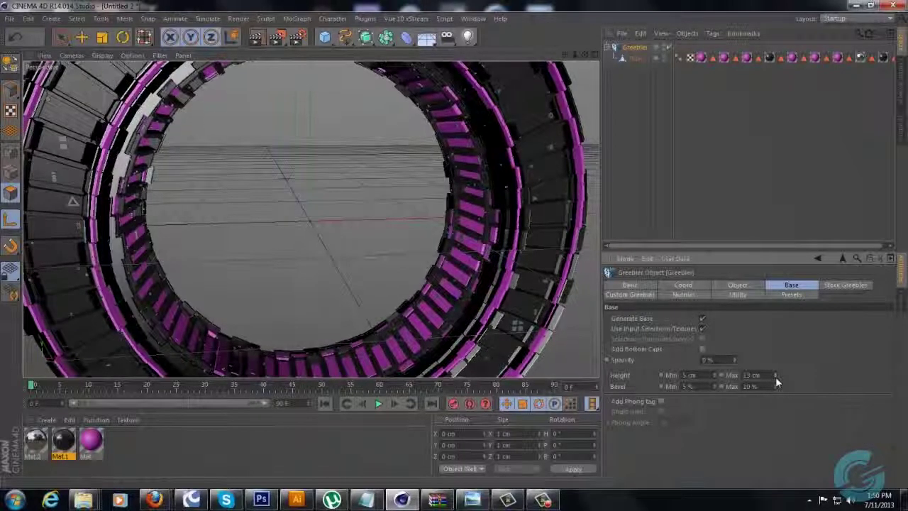
{"action": "left_click", "coordinate": [775, 377]}
{"action": "left_click", "coordinate": [775, 378]}
{"action": "left_click", "coordinate": [776, 377]}
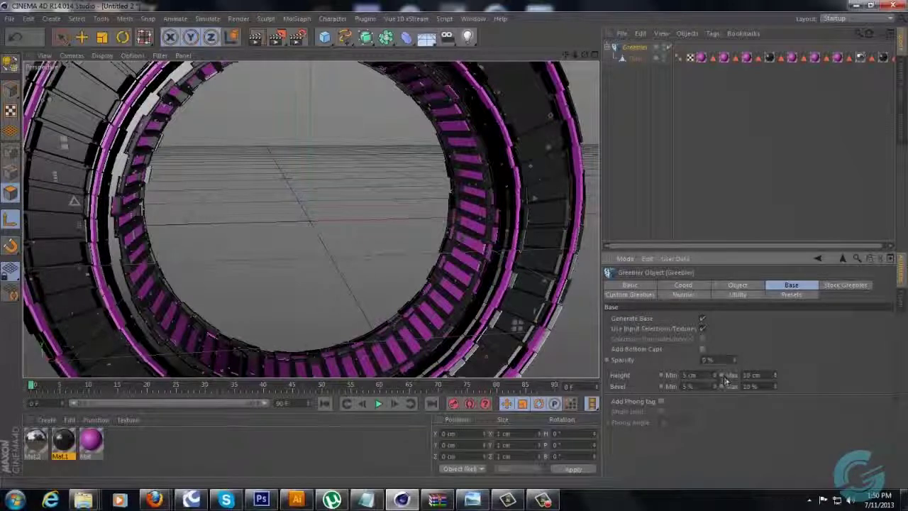
Toggle the Greebler off and on to compare its effect, and examine the ring from several angles
{"action": "left_click", "coordinate": [668, 49]}
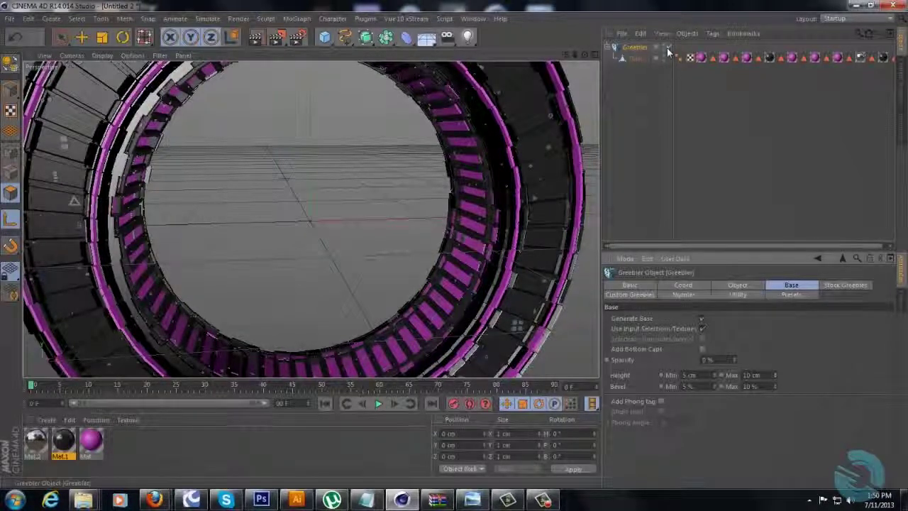
{"action": "left_click", "coordinate": [668, 49]}
{"action": "left_click", "coordinate": [668, 49]}
{"action": "left_click", "coordinate": [668, 49]}
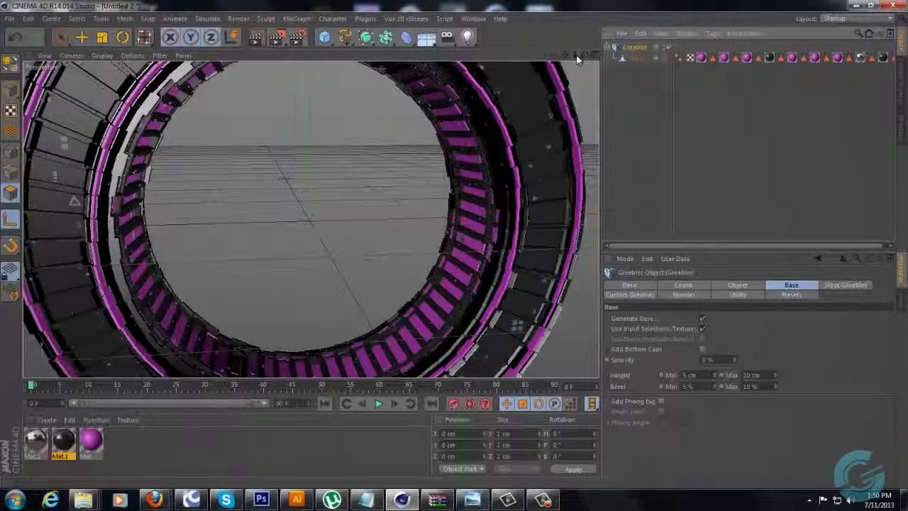
{"action": "left_click_drag", "start_coordinate": [576, 56], "coordinate": [455, 248]}
{"action": "left_click_drag", "start_coordinate": [584, 56], "coordinate": [452, 246]}
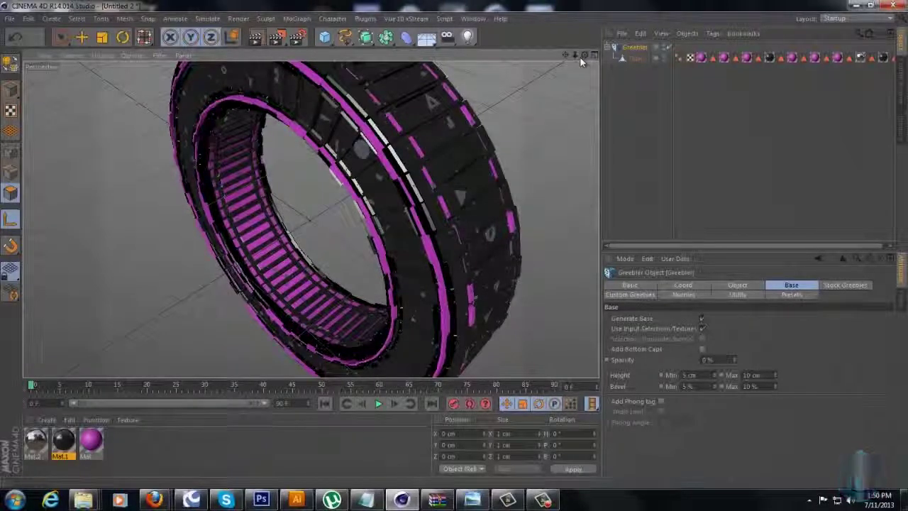
{"action": "left_click_drag", "start_coordinate": [580, 58], "coordinate": [454, 252]}
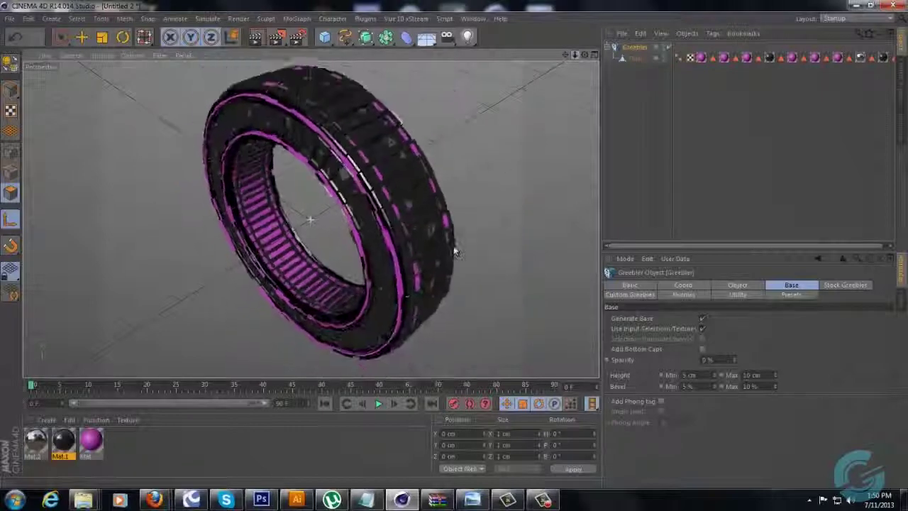
{"action": "left_click_drag", "start_coordinate": [577, 54], "coordinate": [617, 96]}
Disable Generate Greebles in the Greebler's Stock Greebles settings and render the ring in the viewport
{"action": "left_click", "coordinate": [829, 284]}
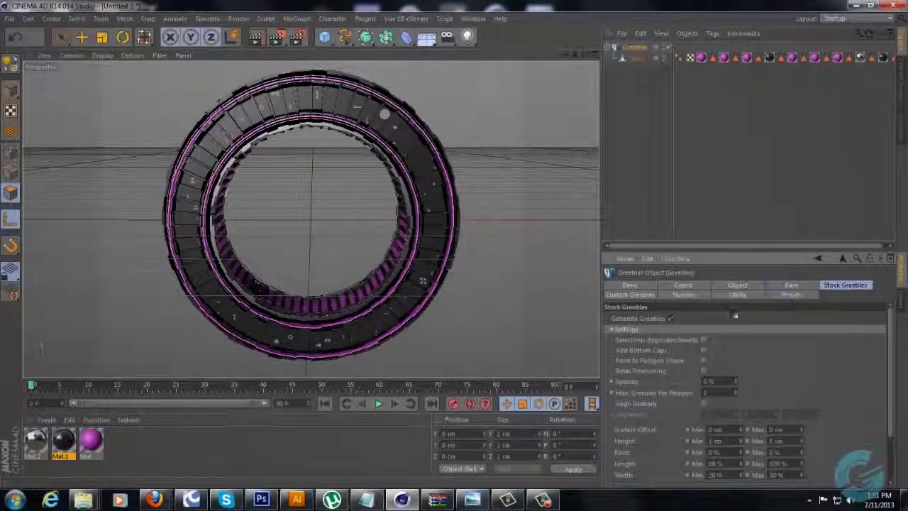
{"action": "left_click", "coordinate": [670, 317]}
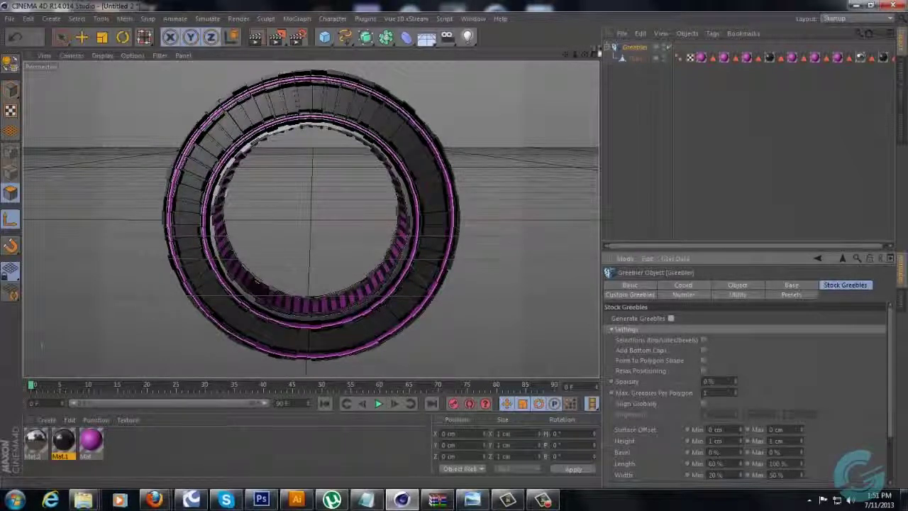
{"action": "left_click_drag", "start_coordinate": [584, 55], "coordinate": [454, 255]}
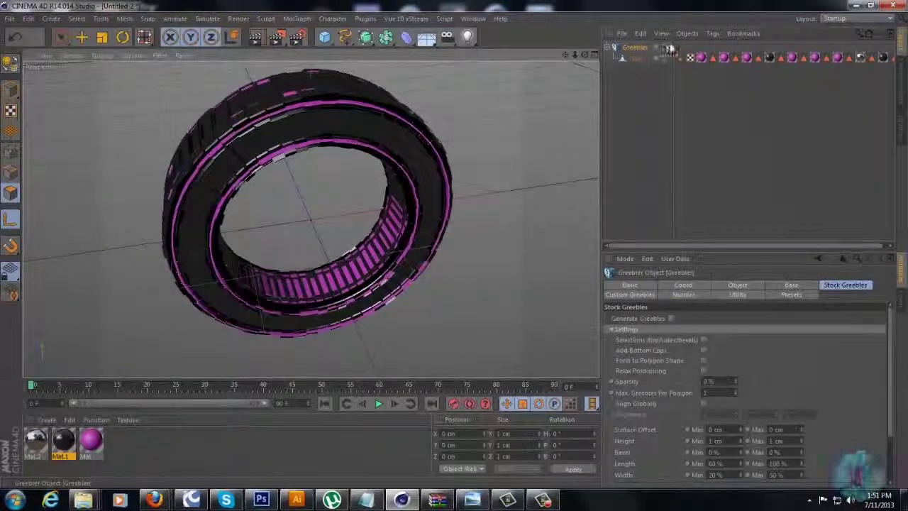
{"action": "left_click", "coordinate": [667, 47]}
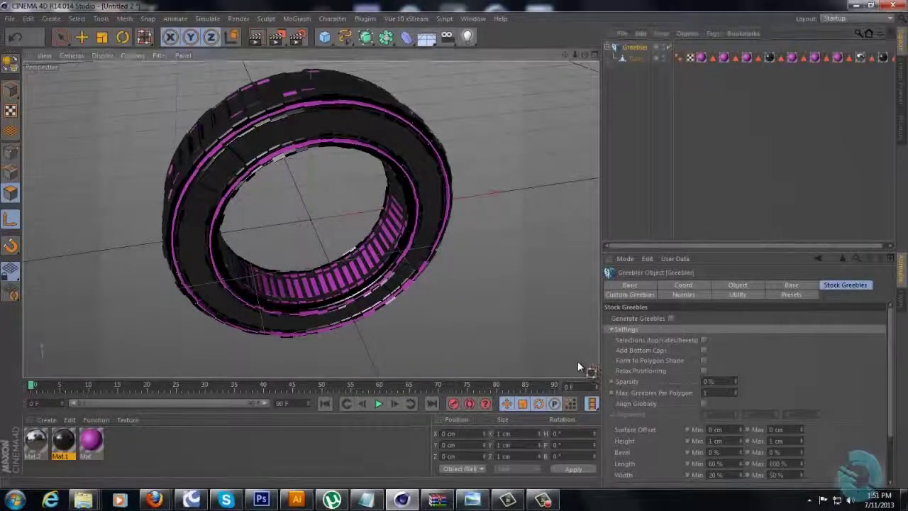
{"action": "key", "text": "ctrl+r"}
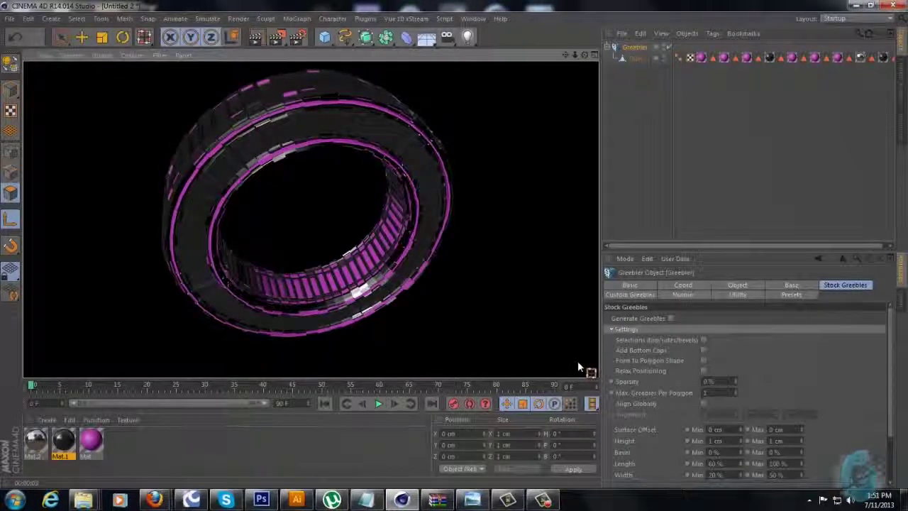
Re-enable Generate Greebles in the Greebler's Stock Greebles settings
{"action": "left_click", "coordinate": [671, 317]}
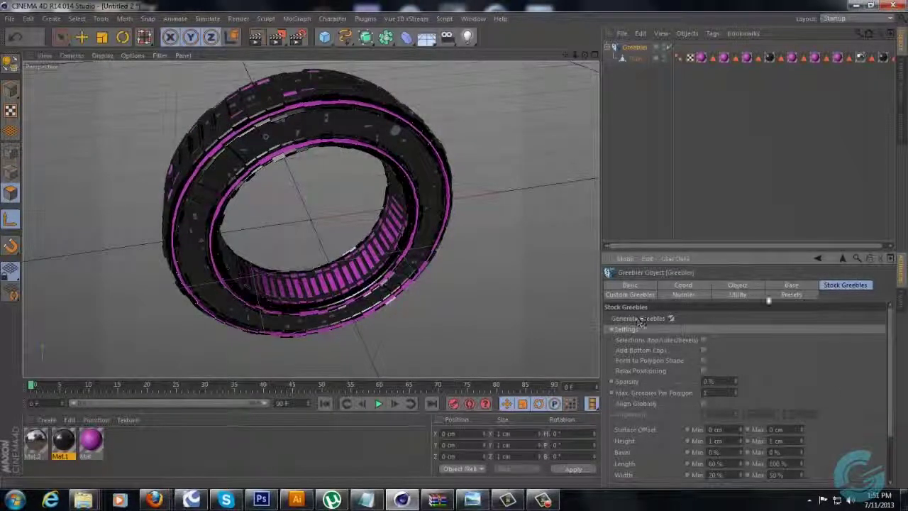
{"action": "left_click_drag", "start_coordinate": [890, 329], "coordinate": [900, 388]}
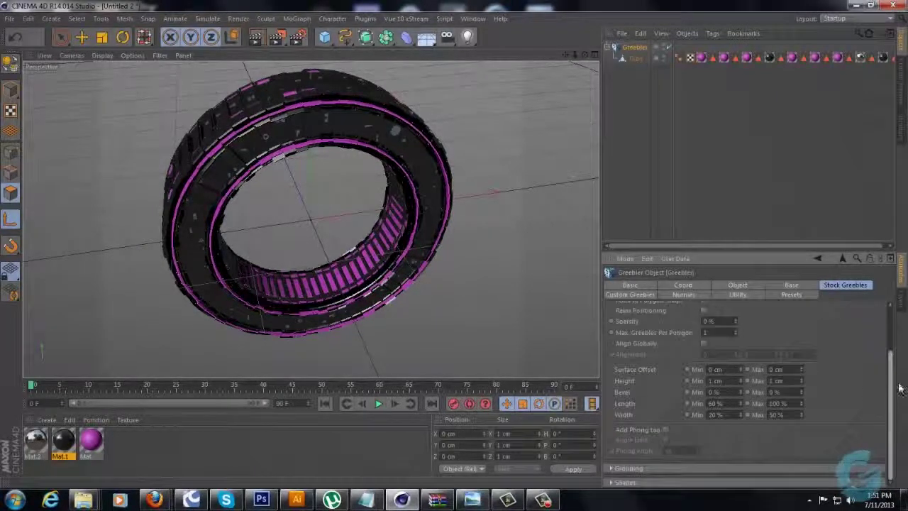
{"action": "scroll", "coordinate": [901, 402], "scroll_direction": "up", "scroll_amount": 3}
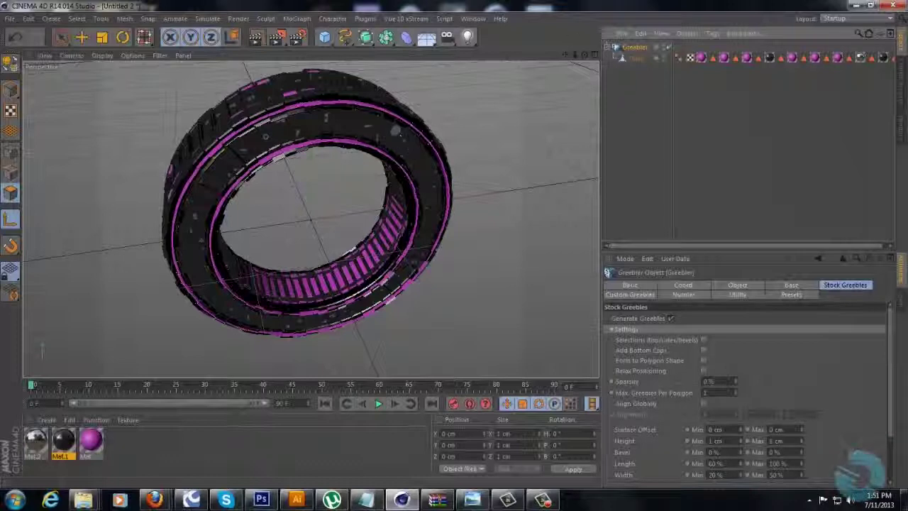
Collapse the Greebler's hierarchy and duplicate the Greebler together with its tube
{"action": "left_click", "coordinate": [607, 49]}
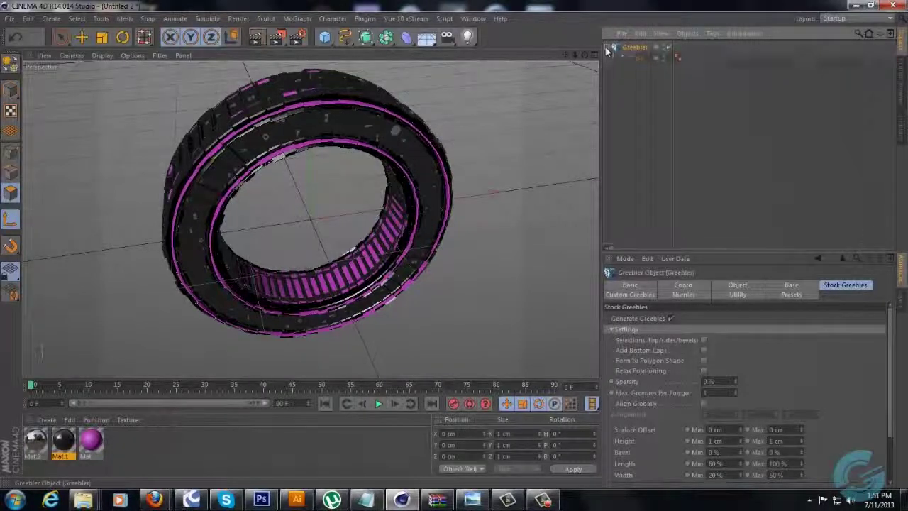
{"action": "left_click", "coordinate": [640, 74]}
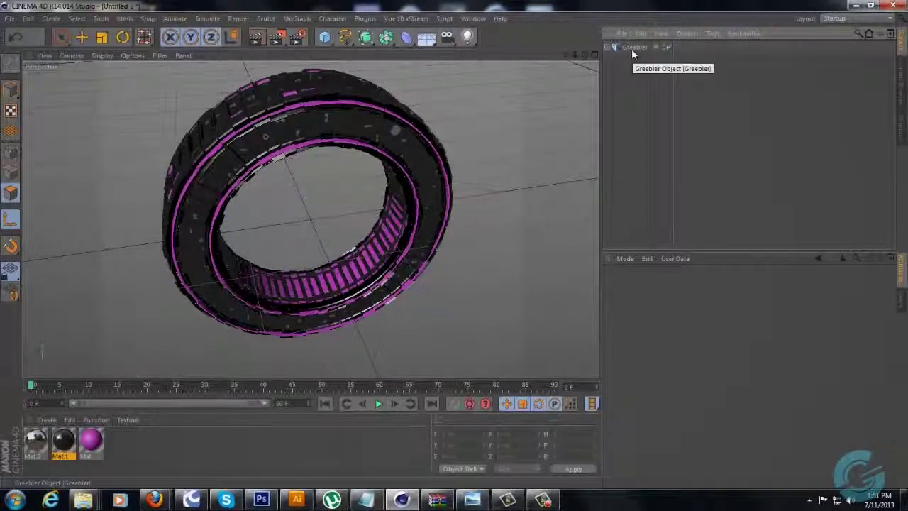
{"action": "left_click", "coordinate": [631, 47]}
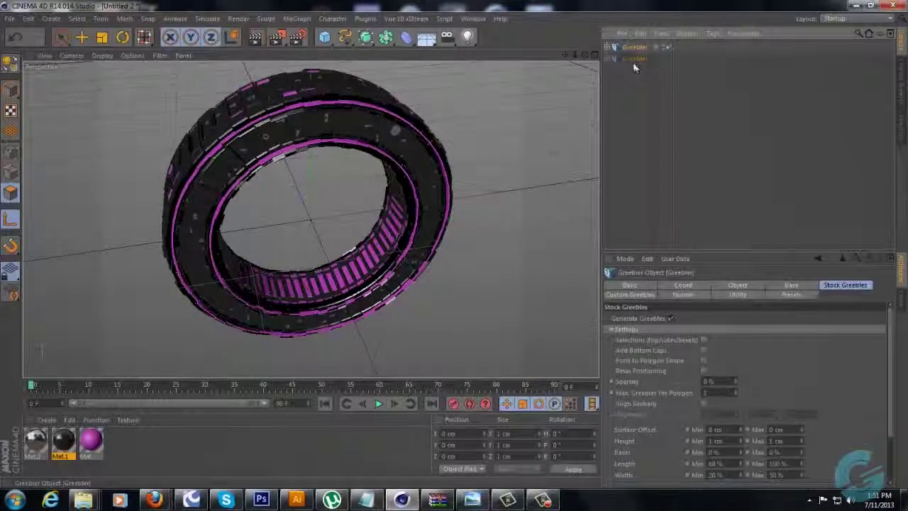
{"action": "left_click_drag", "start_coordinate": [633, 62], "coordinate": [634, 63], "text": "ctrl"}
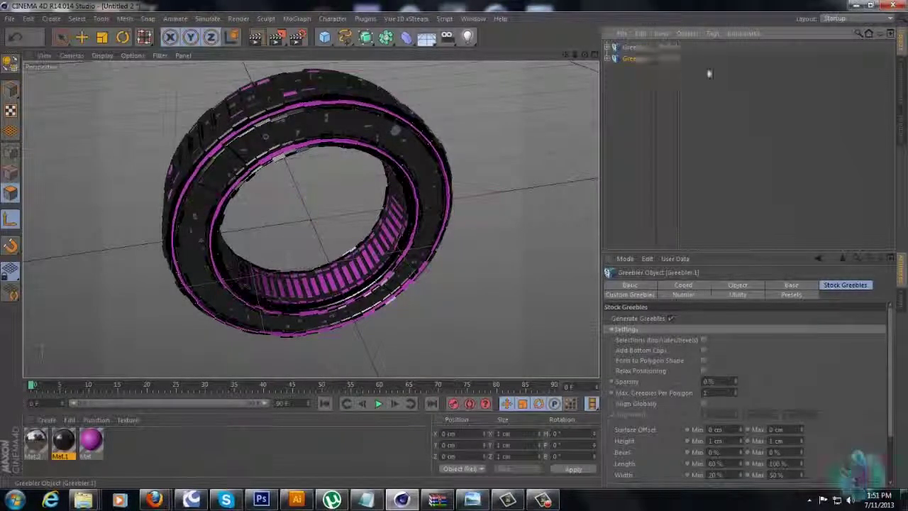
Create a new layer and assign the duplicated Greebler to it
{"action": "left_click", "coordinate": [901, 293]}
{"action": "right_click", "coordinate": [655, 306]}
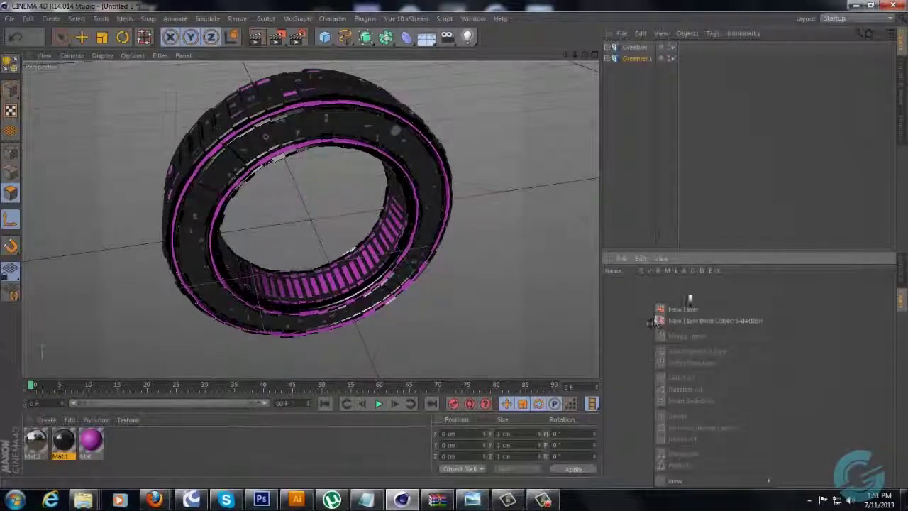
{"action": "left_click", "coordinate": [682, 309]}
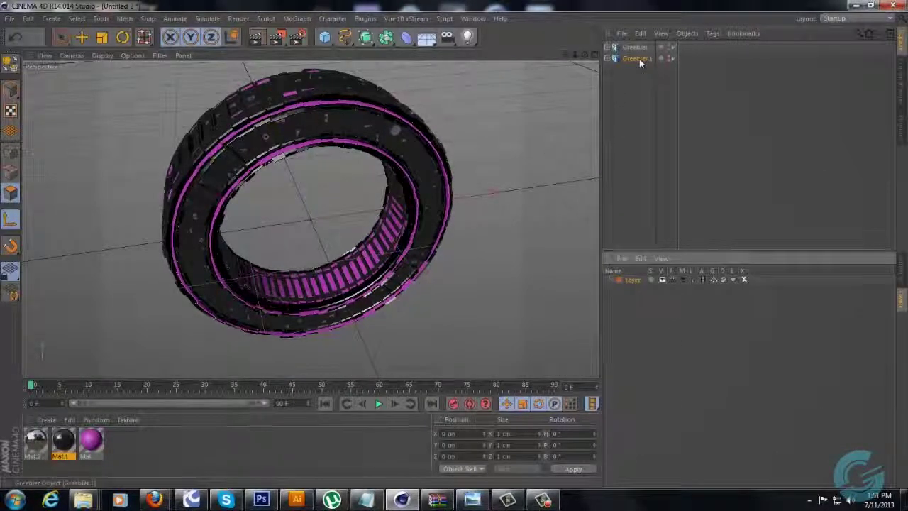
{"action": "left_click_drag", "start_coordinate": [636, 282], "coordinate": [635, 280]}
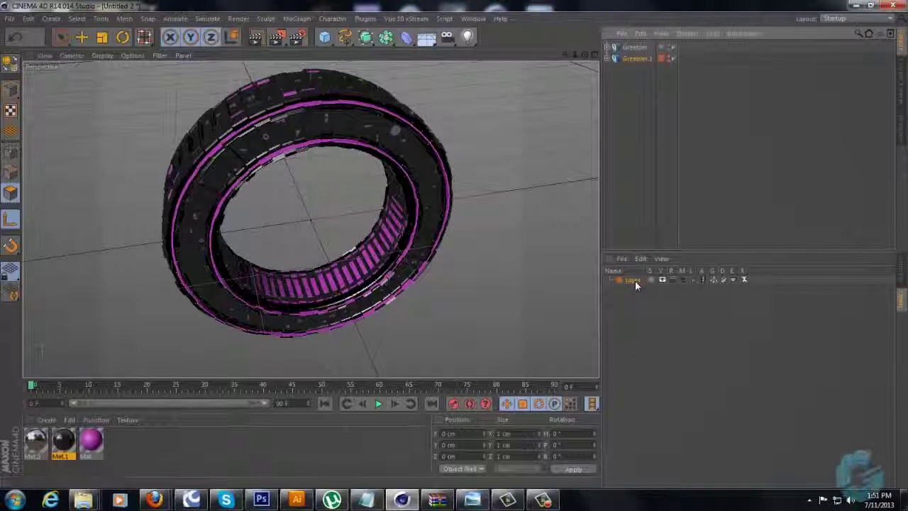
Hide the layer's objects from the object list, toggling the setting once to check it
{"action": "left_click", "coordinate": [683, 279]}
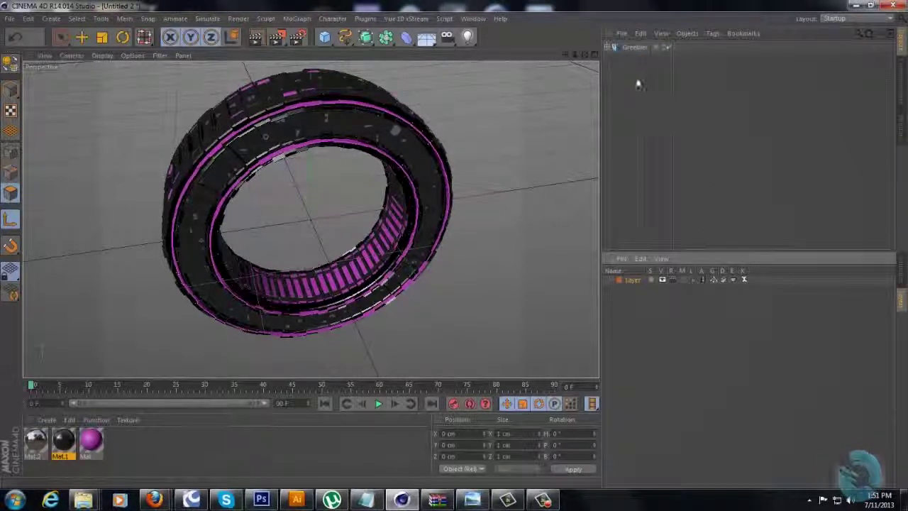
{"action": "left_click", "coordinate": [685, 277]}
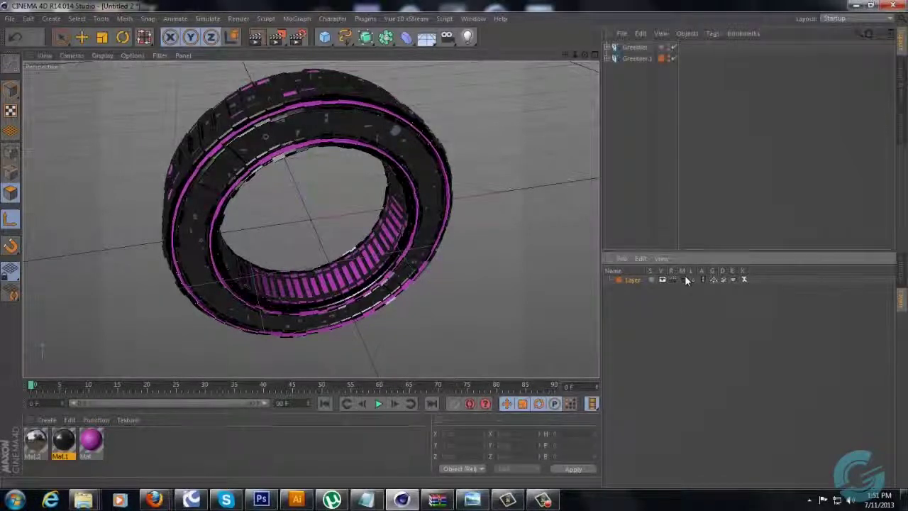
{"action": "left_click", "coordinate": [685, 277]}
Convert the original Greebler into editable polygon objects
{"action": "left_click", "coordinate": [900, 274]}
{"action": "left_click", "coordinate": [633, 50]}
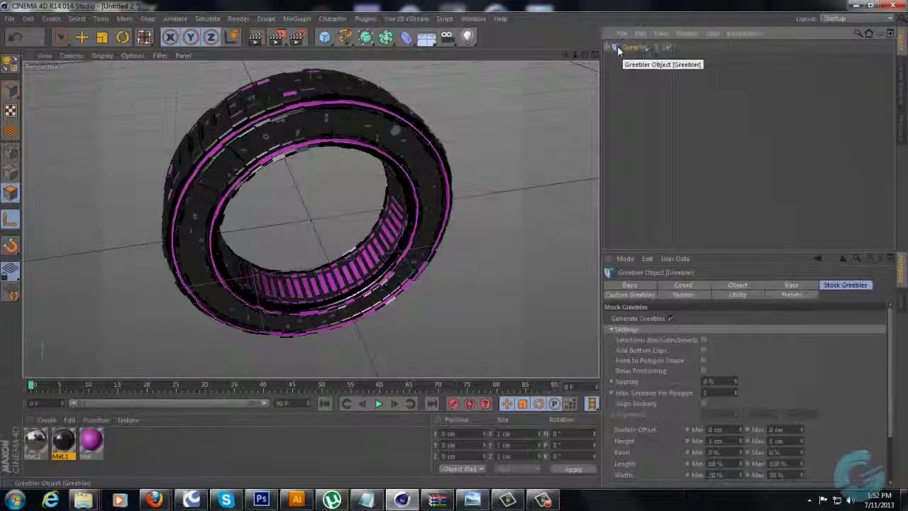
{"action": "left_click", "coordinate": [609, 47]}
{"action": "left_click", "coordinate": [610, 48]}
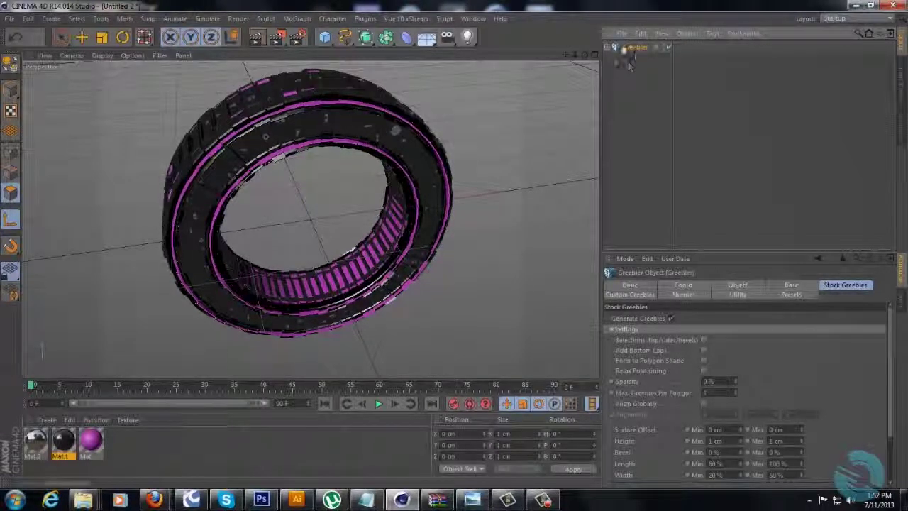
{"action": "key", "text": "c"}
Expand the converted Greebler and inspect its Tube, Tube.Base and Tube.Greebles.Stock objects in model mode
{"action": "left_click", "coordinate": [607, 47]}
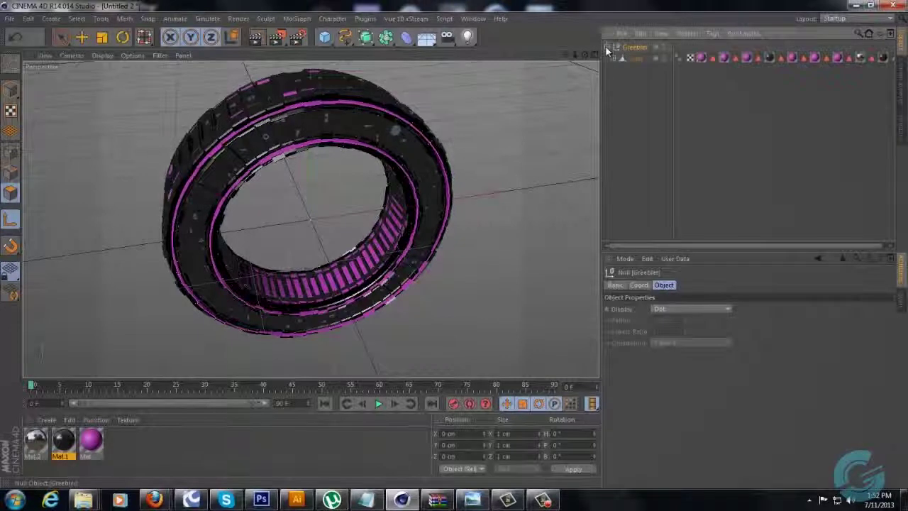
{"action": "left_click", "coordinate": [618, 59]}
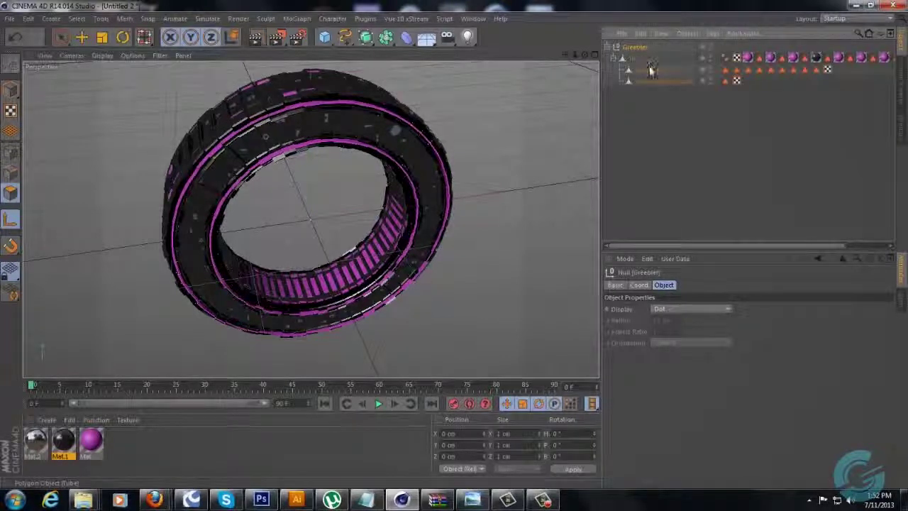
{"action": "left_click", "coordinate": [642, 59]}
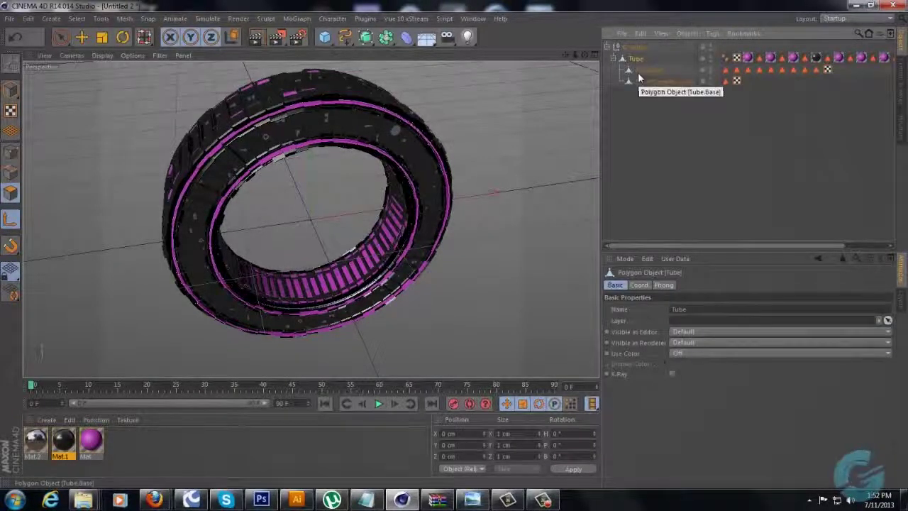
{"action": "left_click", "coordinate": [638, 70]}
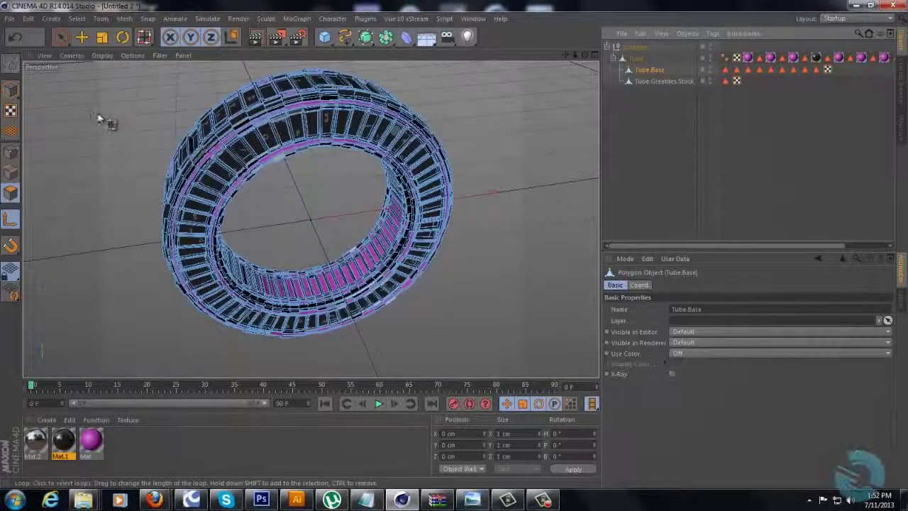
{"action": "left_click", "coordinate": [10, 89]}
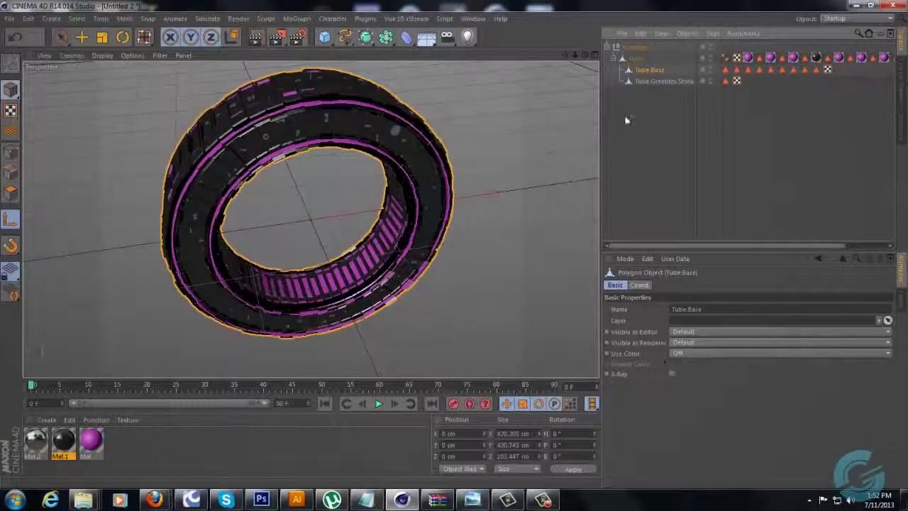
{"action": "left_click", "coordinate": [657, 82]}
{"action": "left_click", "coordinate": [663, 107]}
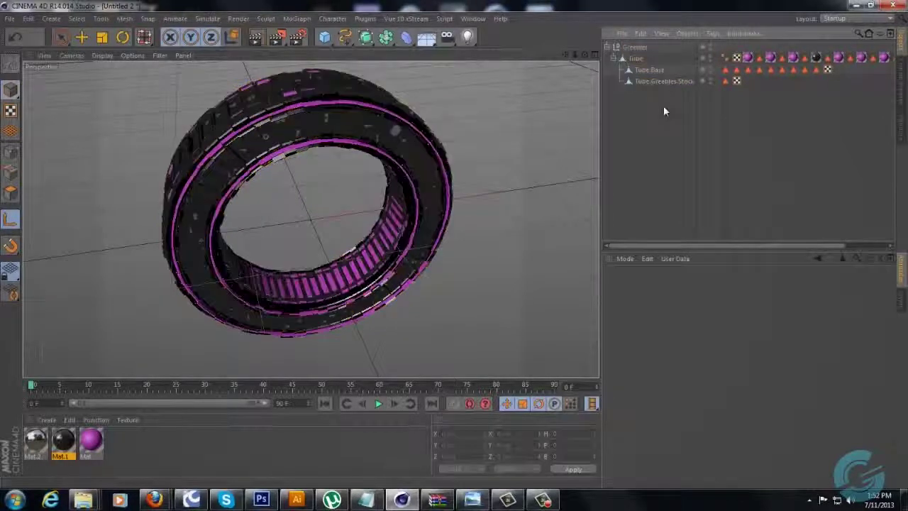
{"action": "left_click_drag", "start_coordinate": [584, 55], "coordinate": [630, 71]}
Examine the polygons of Tube.Greebles.Stock in polygon mode, close up and from the front
{"action": "left_click", "coordinate": [644, 82]}
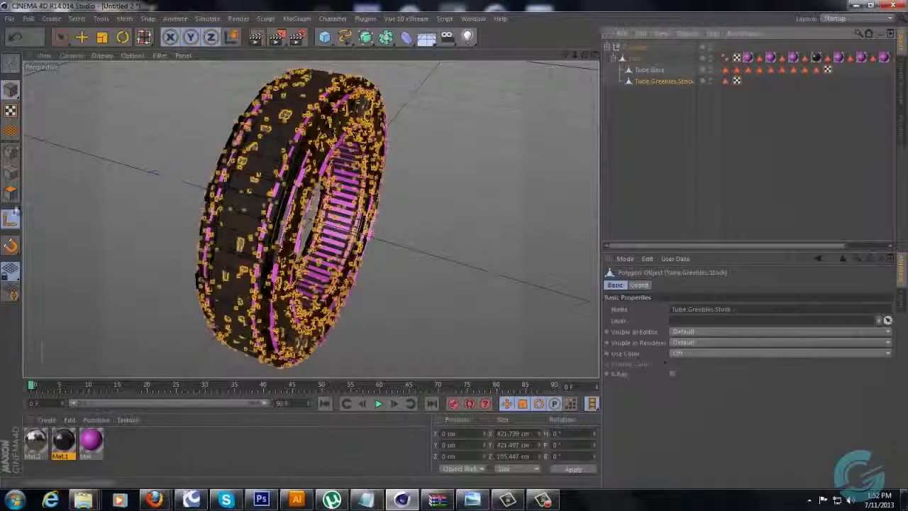
{"action": "left_click", "coordinate": [10, 193]}
{"action": "key", "text": "u"}
{"action": "key", "text": "l"}
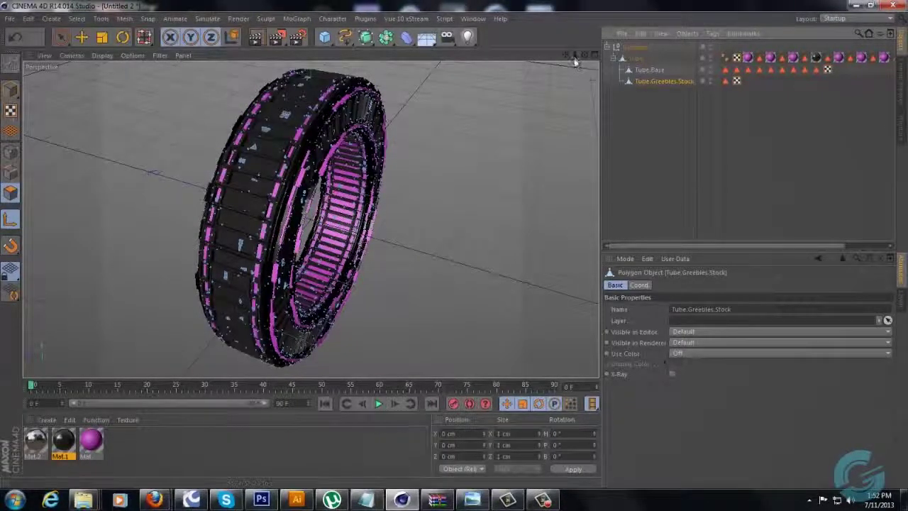
{"action": "left_click_drag", "start_coordinate": [575, 55], "coordinate": [462, 249]}
{"action": "right_click_drag", "start_coordinate": [461, 249], "coordinate": [456, 249], "text": "alt"}
{"action": "scroll", "coordinate": [454, 248], "scroll_direction": "down", "scroll_amount": 8}
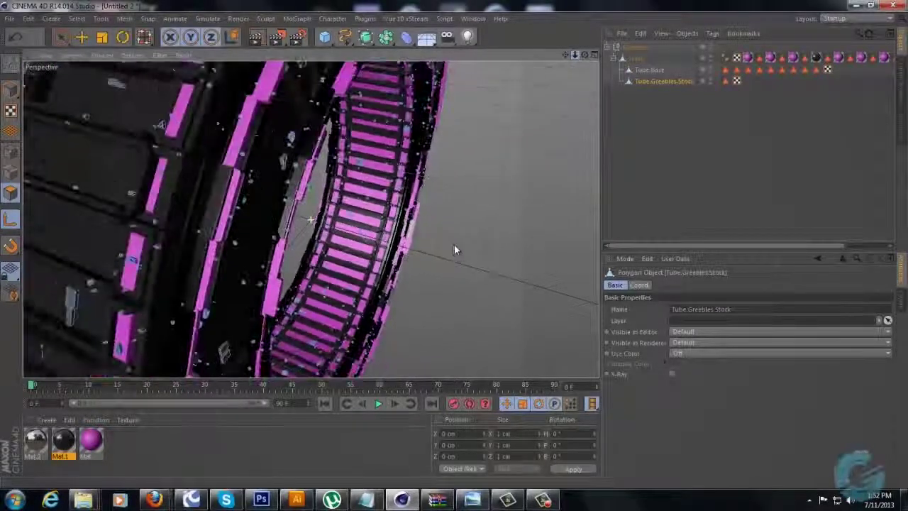
{"action": "scroll", "coordinate": [455, 248], "scroll_direction": "down", "scroll_amount": 6}
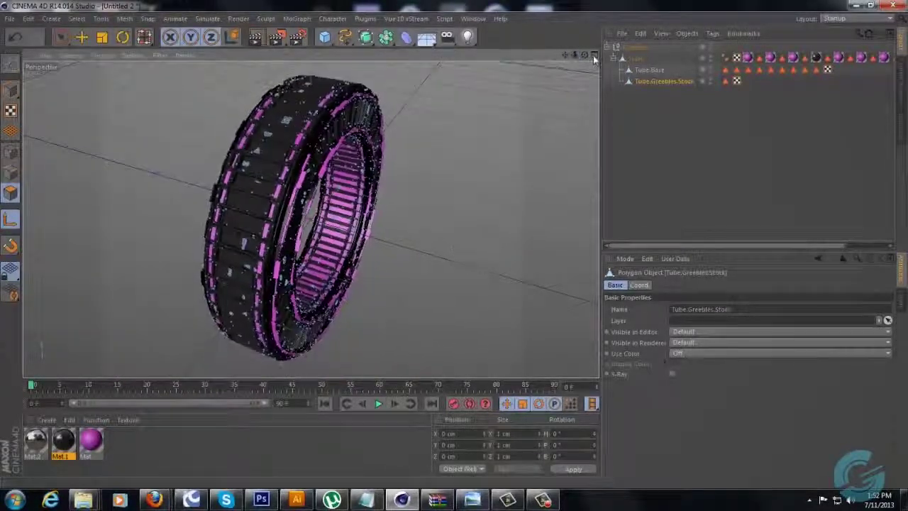
{"action": "left_click_drag", "start_coordinate": [584, 56], "coordinate": [455, 248]}
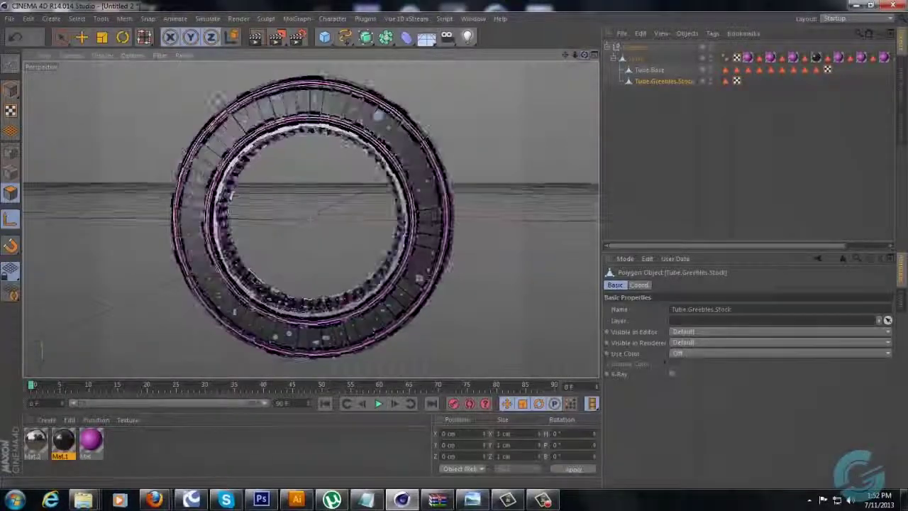
Return to model mode and apply the dark Mat.1 material to Tube.Greebles.Stock
{"action": "left_click", "coordinate": [16, 92]}
{"action": "left_click", "coordinate": [203, 453]}
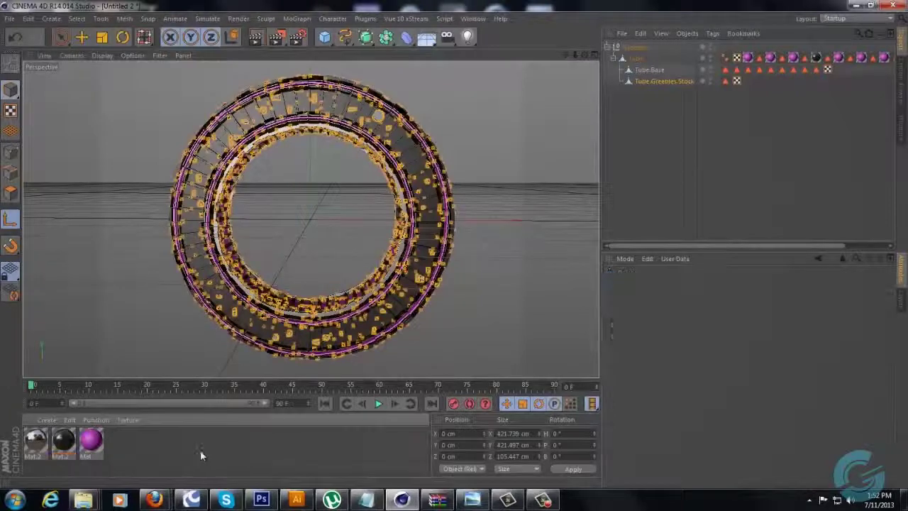
{"action": "left_click", "coordinate": [662, 81]}
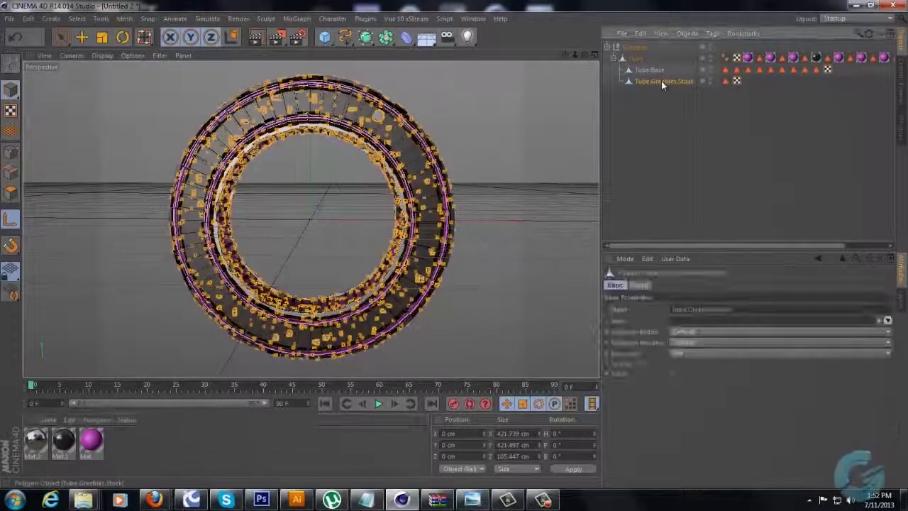
{"action": "left_click", "coordinate": [658, 115]}
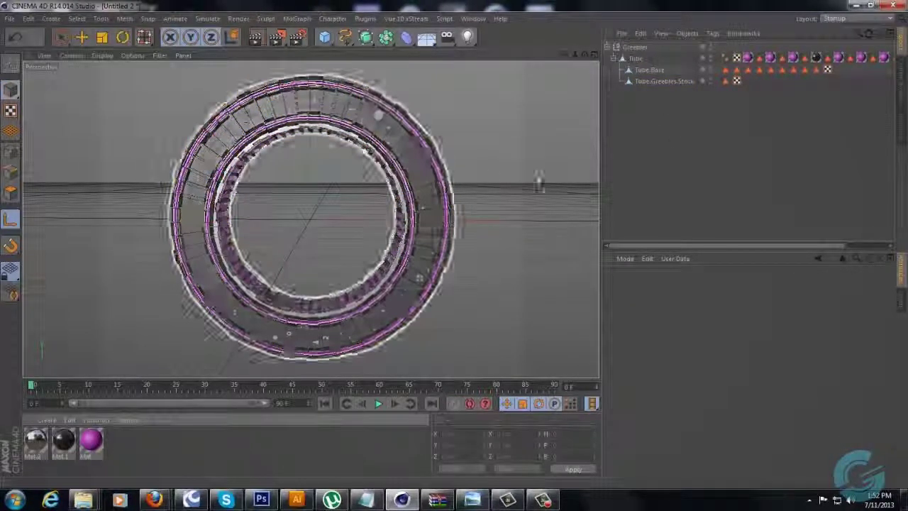
{"action": "left_click_drag", "start_coordinate": [676, 83], "coordinate": [676, 83]}
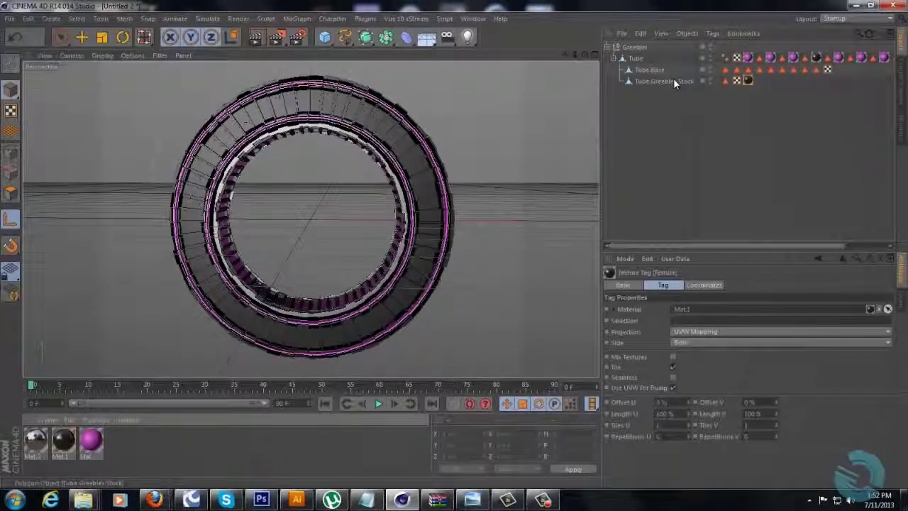
Apply the magenta Mat material to Tube.Greebles.Stock over the dark one and check the small greebles
{"action": "scroll", "coordinate": [457, 244], "scroll_direction": "up", "scroll_amount": 6}
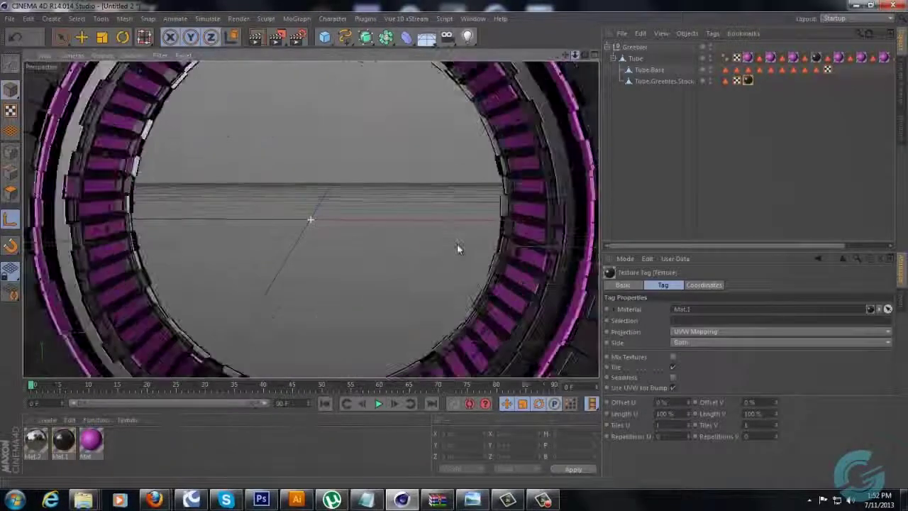
{"action": "scroll", "coordinate": [456, 246], "scroll_direction": "down", "scroll_amount": 2}
{"action": "left_click_drag", "start_coordinate": [98, 436], "coordinate": [651, 84]}
{"action": "left_click", "coordinate": [652, 114]}
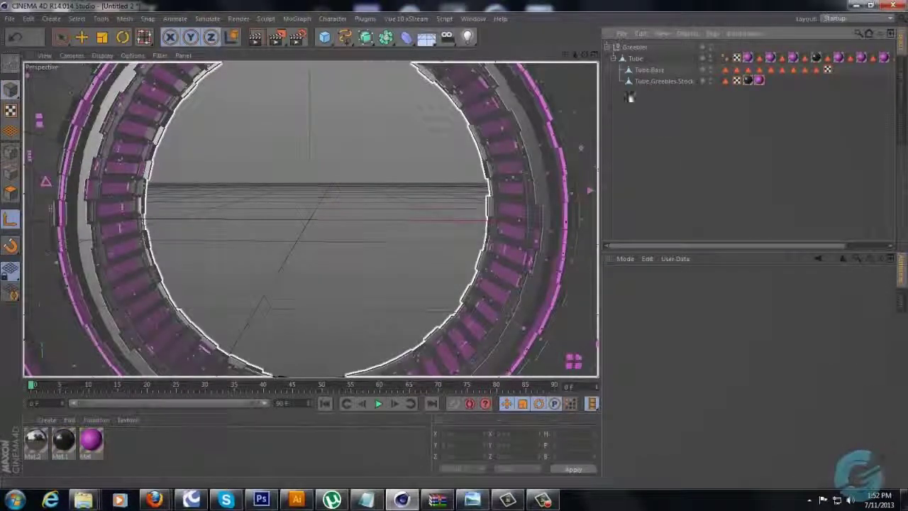
{"action": "left_click_drag", "start_coordinate": [575, 54], "coordinate": [453, 248]}
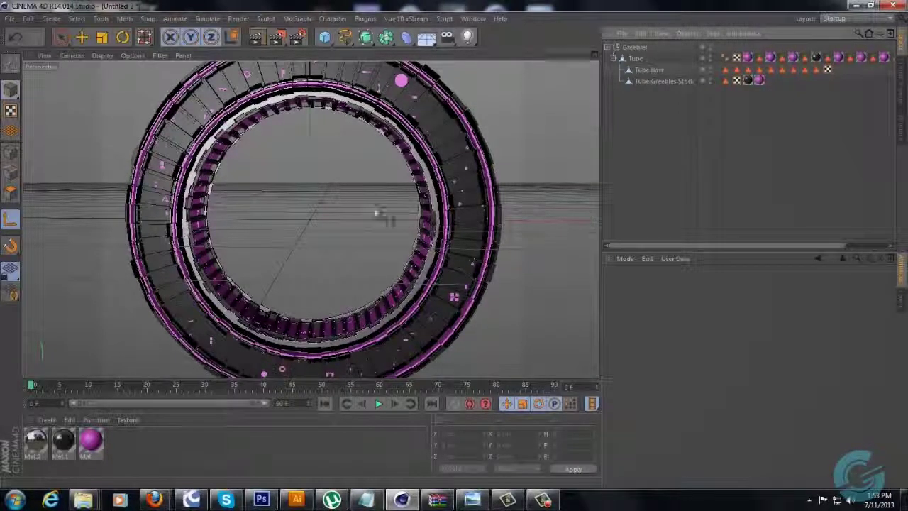
Disable the Color and Specular channels of the magenta material Mat
{"action": "double_click", "coordinate": [91, 440]}
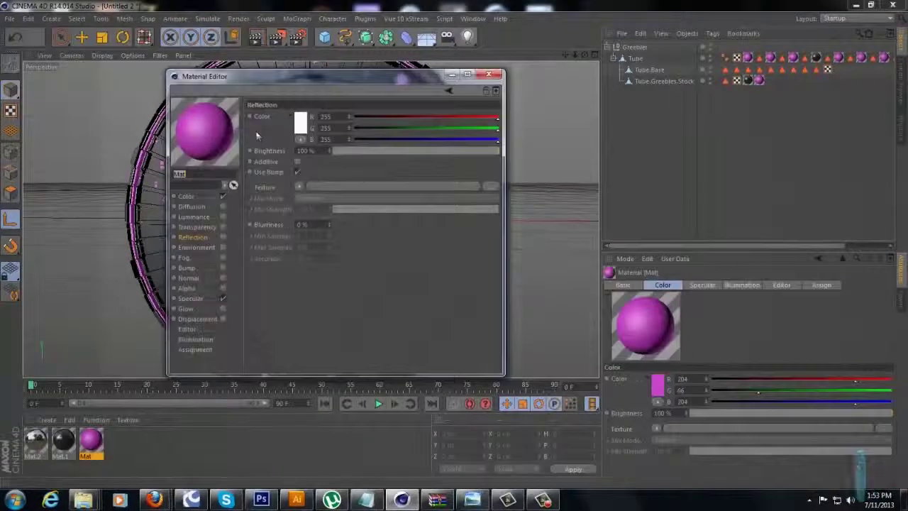
{"action": "left_click", "coordinate": [183, 196]}
{"action": "left_click", "coordinate": [224, 197]}
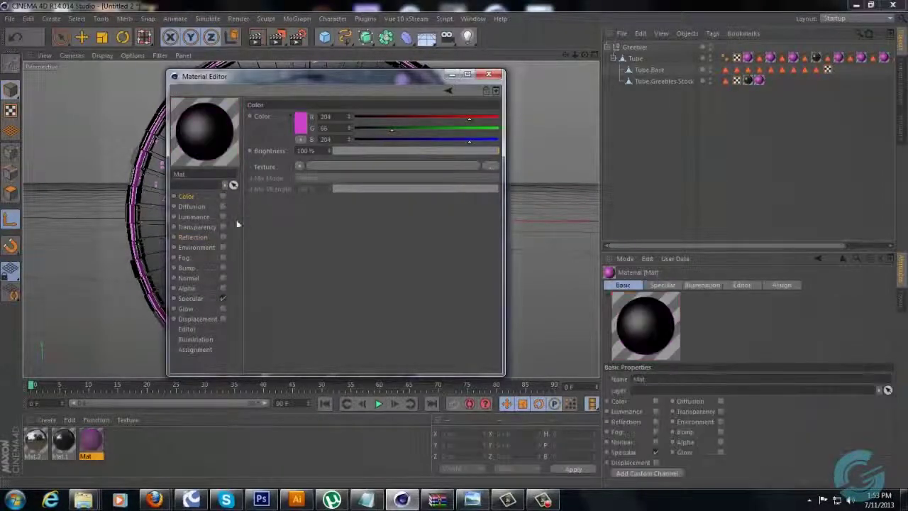
{"action": "left_click", "coordinate": [223, 299]}
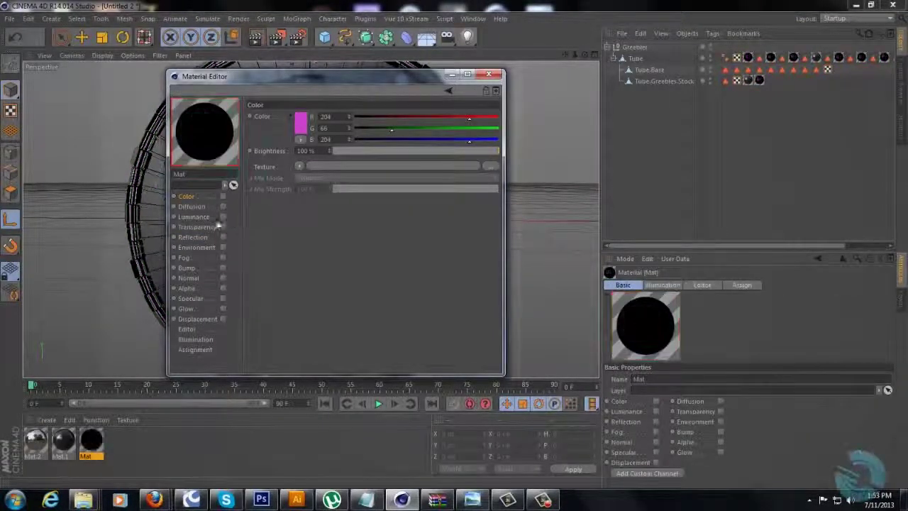
Enable the Luminance channel of the panel material Mat with colour R 0, G 200, B 255 and 300 % brightness
{"action": "left_click", "coordinate": [223, 217]}
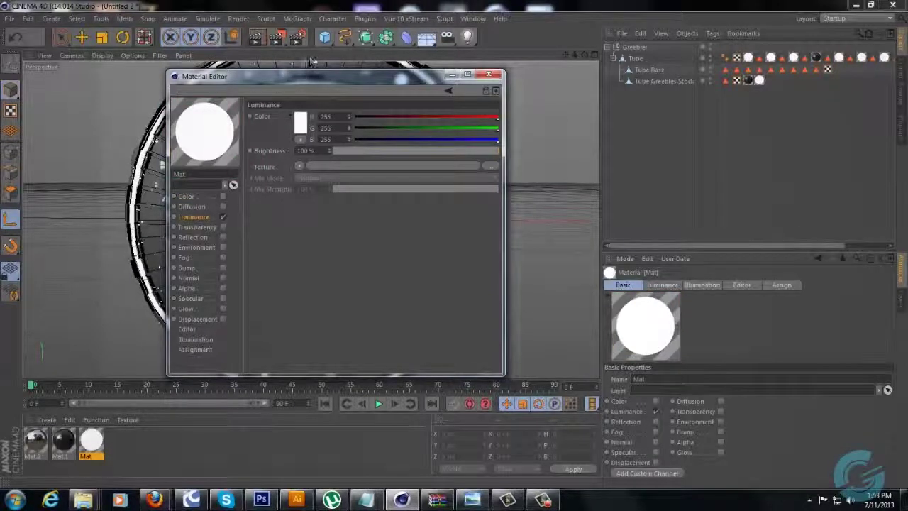
{"action": "left_click_drag", "start_coordinate": [305, 78], "coordinate": [594, 63]}
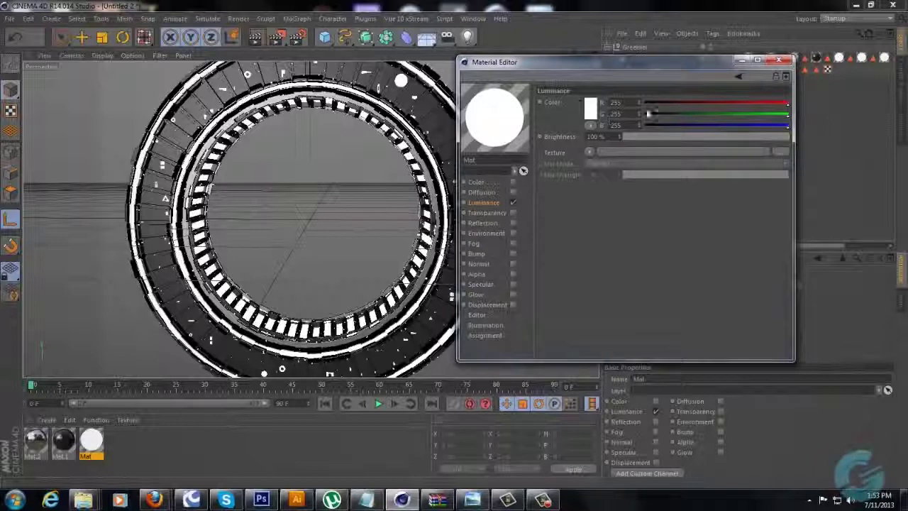
{"action": "left_click_drag", "start_coordinate": [656, 105], "coordinate": [644, 104]}
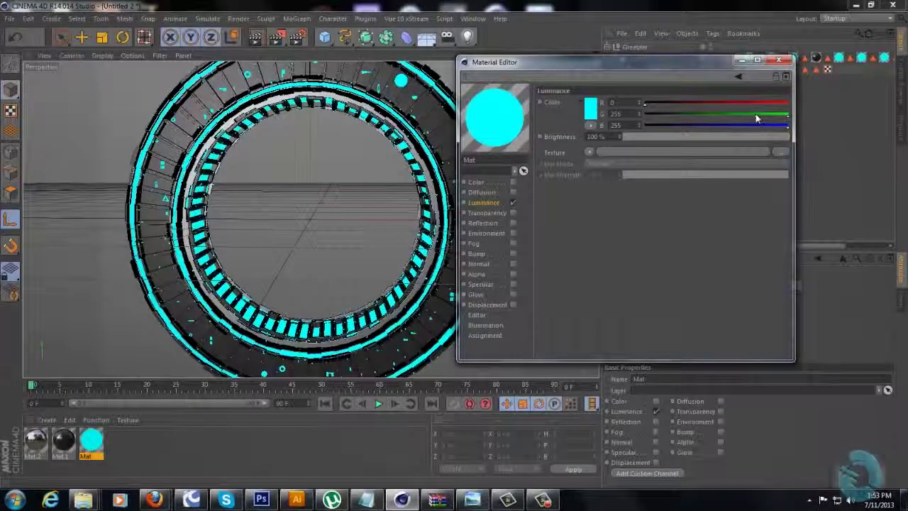
{"action": "mouse_move", "coordinate": [755, 114]}
{"action": "left_mouse_down"}
{"action": "mouse_move", "coordinate": [730, 118]}
{"action": "mouse_move", "coordinate": [762, 121]}
{"action": "left_mouse_up"}
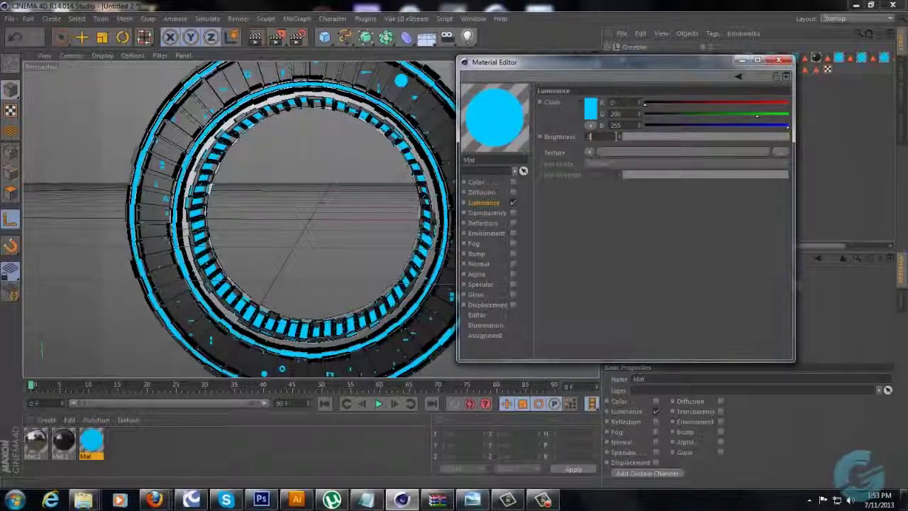
{"action": "key", "text": "Return"}
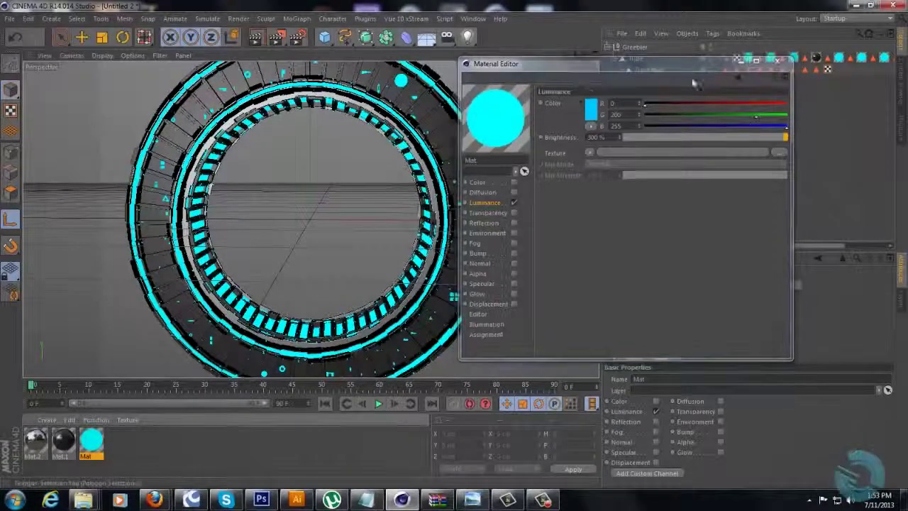
{"action": "left_click", "coordinate": [778, 59]}
Add the Ambient Occlusion and Global Illumination effects to the render settings
{"action": "scroll", "coordinate": [454, 248], "scroll_direction": "down", "scroll_amount": 5}
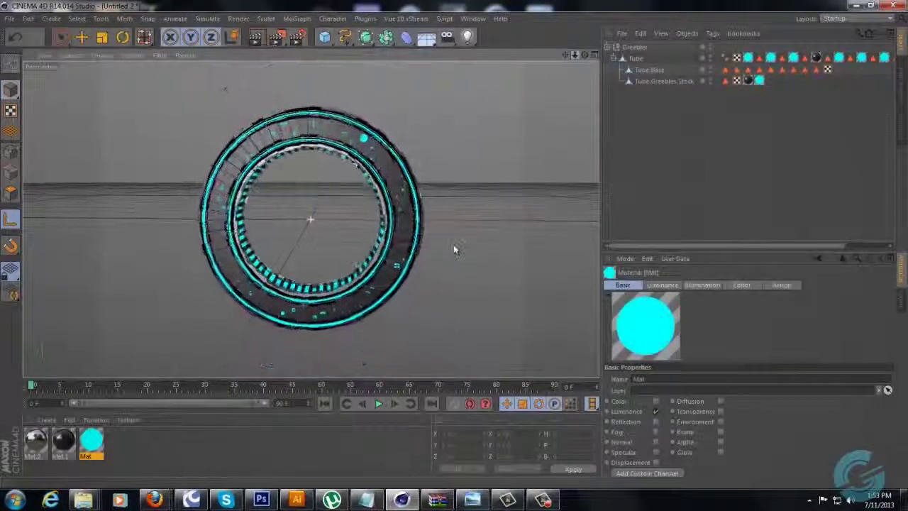
{"action": "mouse_move", "coordinate": [450, 250]}
{"action": "left_mouse_down", "text": "alt"}
{"action": "mouse_move", "coordinate": [428, 263]}
{"action": "mouse_move", "coordinate": [471, 250]}
{"action": "mouse_move", "coordinate": [448, 244]}
{"action": "left_mouse_up", "text": "alt"}
{"action": "left_click", "coordinate": [238, 18]}
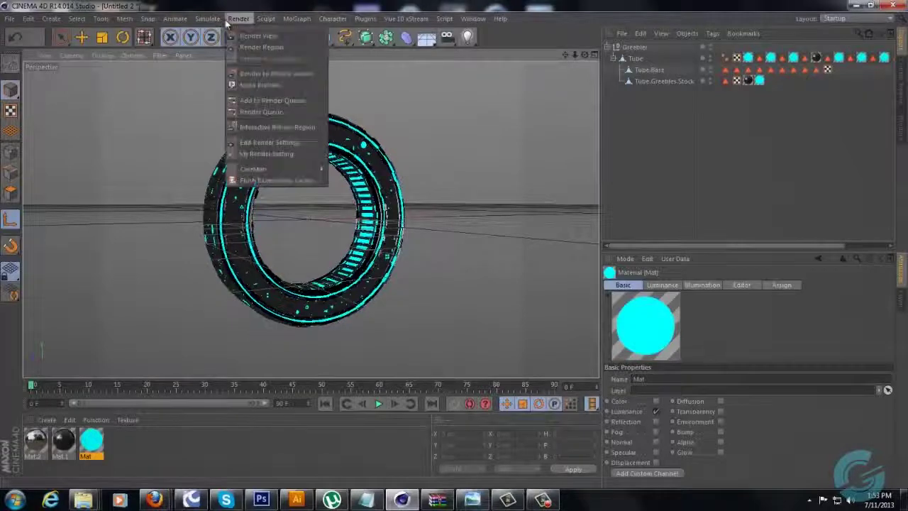
{"action": "left_click", "coordinate": [263, 113]}
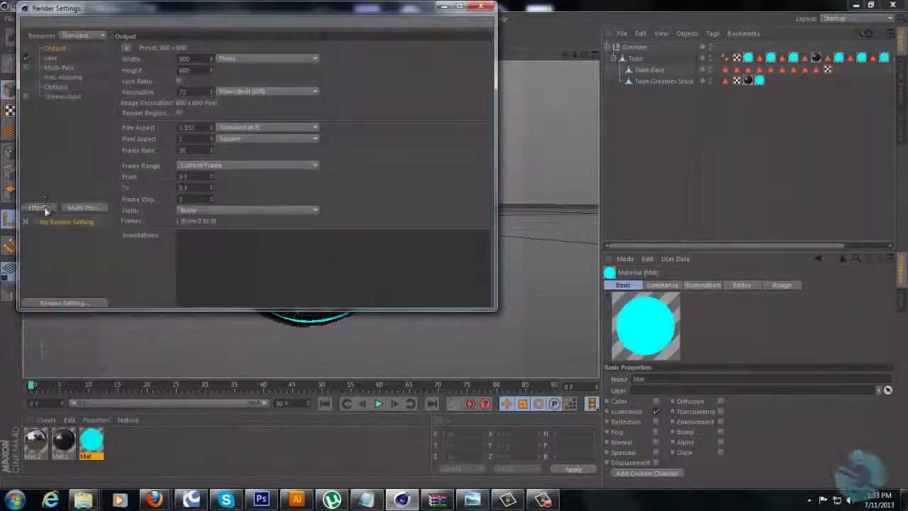
{"action": "left_click", "coordinate": [44, 206]}
{"action": "left_click", "coordinate": [103, 242]}
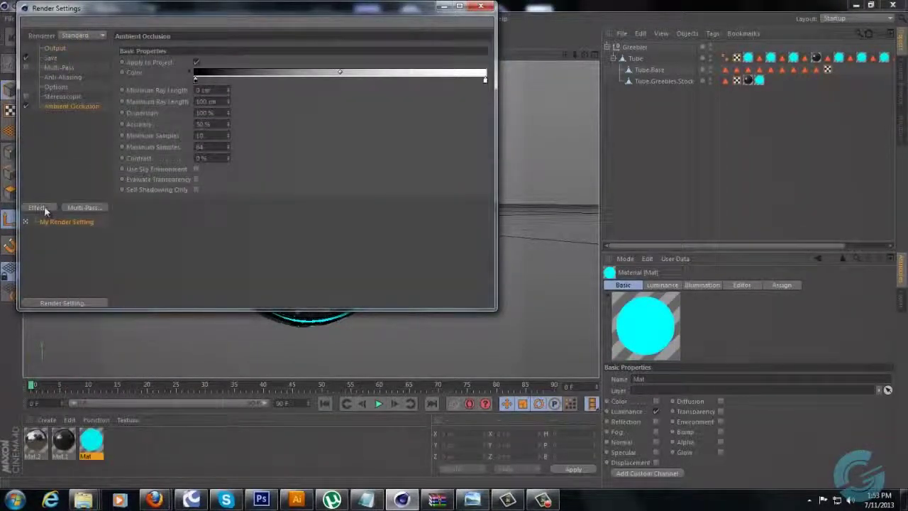
{"action": "left_click", "coordinate": [44, 206]}
{"action": "left_click", "coordinate": [126, 322]}
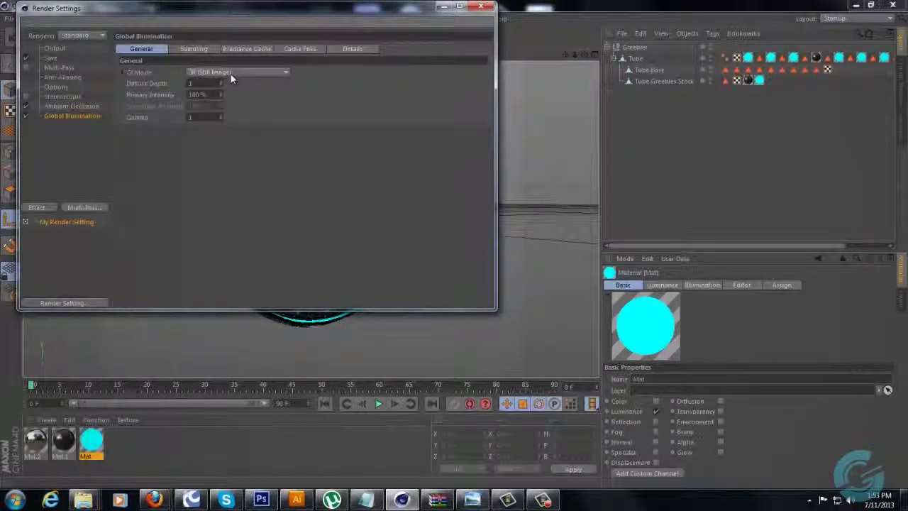
Configure Global Illumination with the IR + QMC (Still Image) mode, Low samples and Low record density
{"action": "left_click", "coordinate": [234, 72]}
{"action": "left_click", "coordinate": [275, 131]}
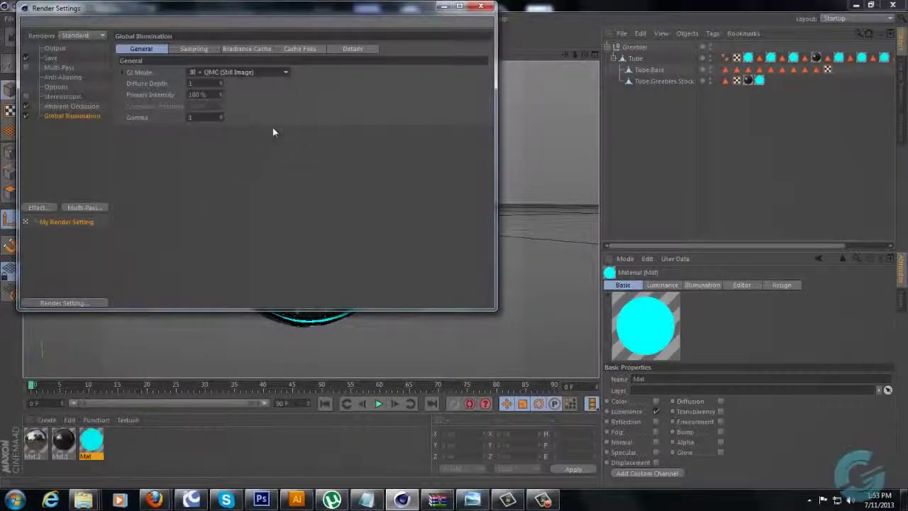
{"action": "left_click", "coordinate": [202, 49]}
{"action": "left_click", "coordinate": [234, 71]}
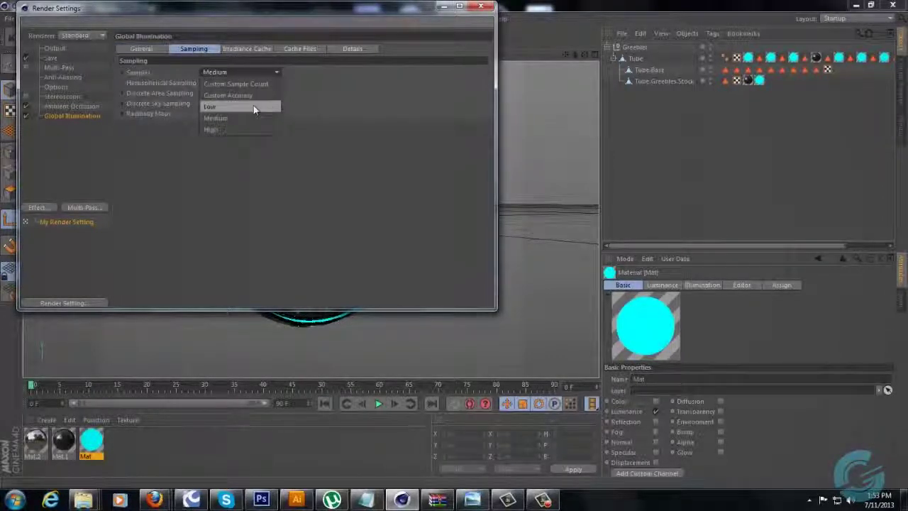
{"action": "left_click", "coordinate": [253, 105]}
{"action": "left_click", "coordinate": [231, 48]}
{"action": "left_click", "coordinate": [228, 73]}
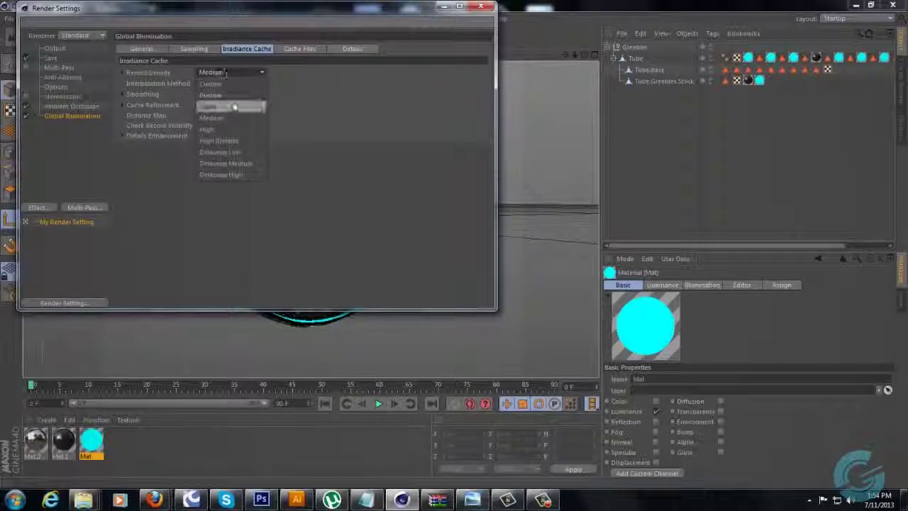
{"action": "left_click", "coordinate": [233, 103]}
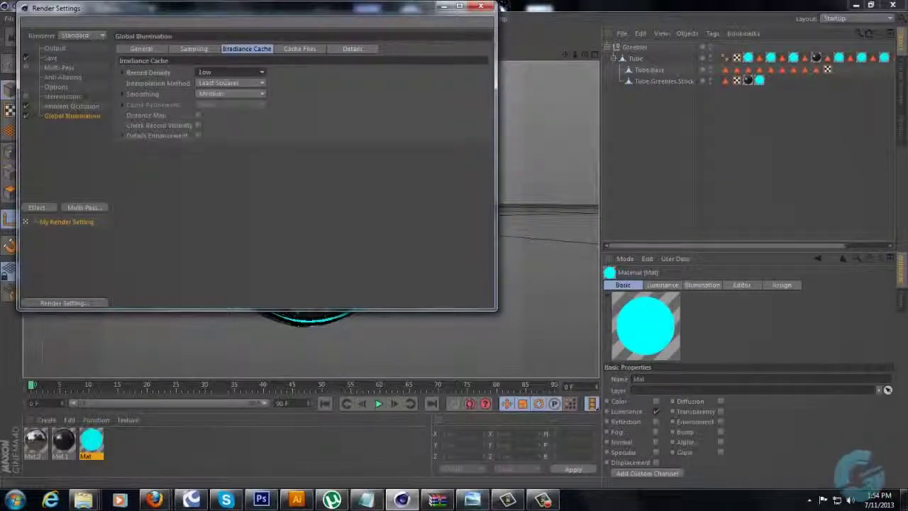
{"action": "left_click", "coordinate": [481, 6]}
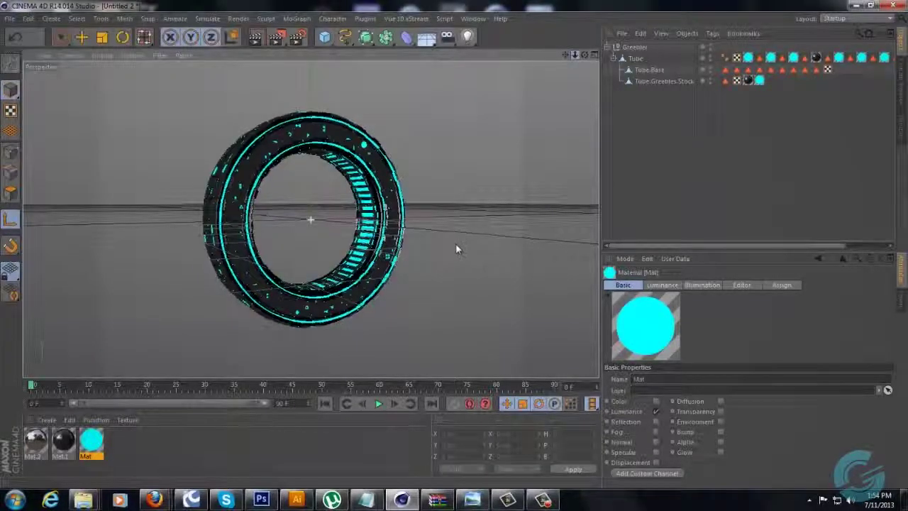
Render the whole ring in the viewport and turn the view to a raised three-quarter angle
{"action": "scroll", "coordinate": [455, 244], "scroll_direction": "up", "scroll_amount": 5}
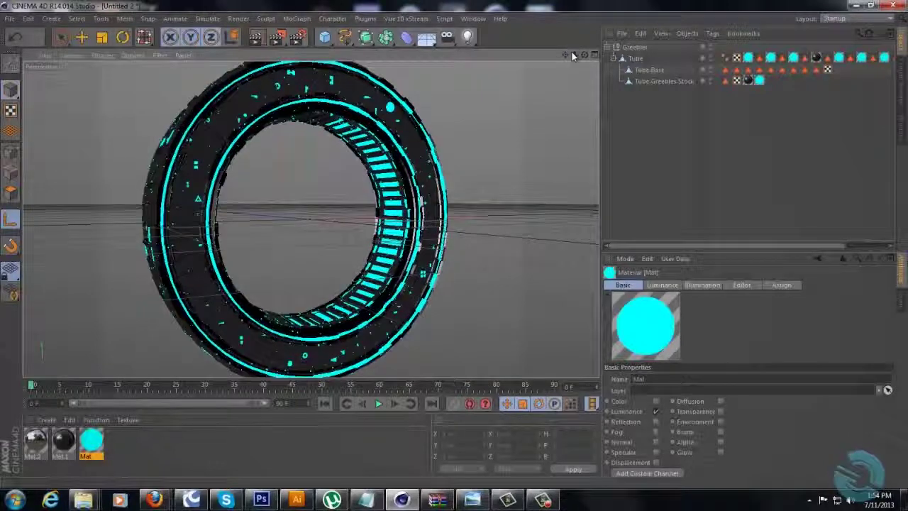
{"action": "scroll", "coordinate": [456, 249], "scroll_direction": "down", "scroll_amount": 3}
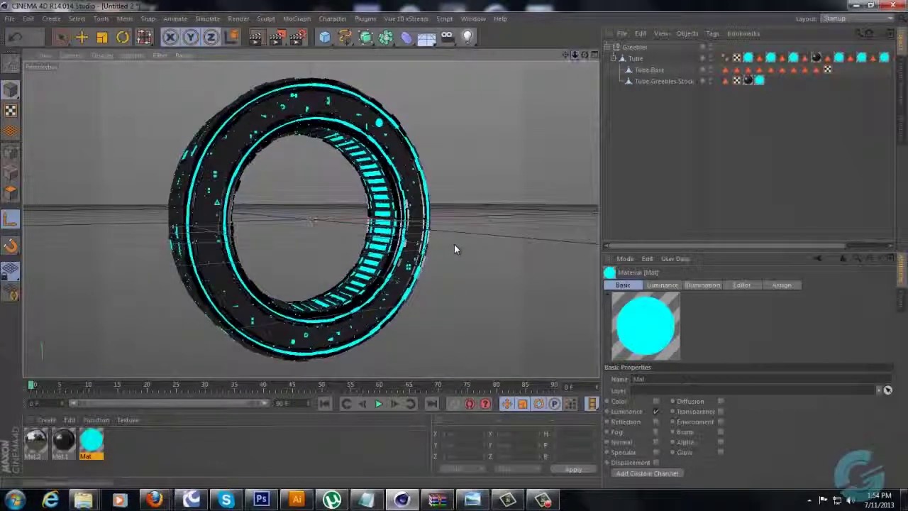
{"action": "key", "text": "ctrl+r"}
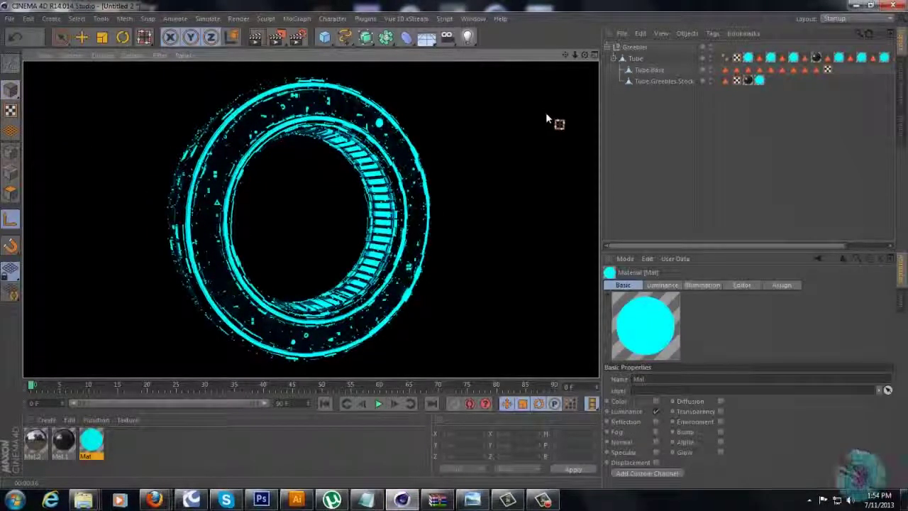
{"action": "mouse_move", "coordinate": [584, 55]}
{"action": "left_mouse_down"}
{"action": "mouse_move", "coordinate": [445, 251]}
{"action": "mouse_move", "coordinate": [459, 242]}
{"action": "mouse_move", "coordinate": [472, 261]}
{"action": "mouse_move", "coordinate": [456, 249]}
{"action": "left_mouse_up"}
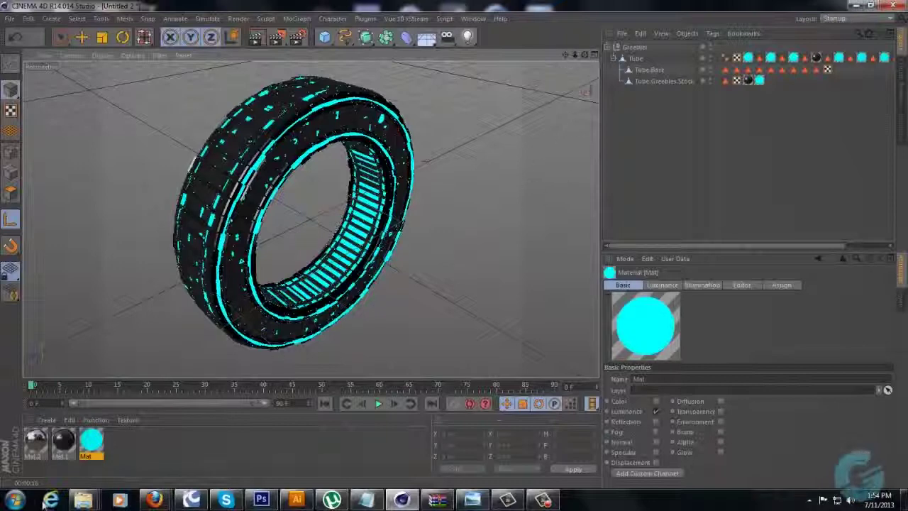
Create a material from windowStudio.jpg in the HDR Images folder without copying the image to the project location
{"action": "mouse_move", "coordinate": [83, 500]}
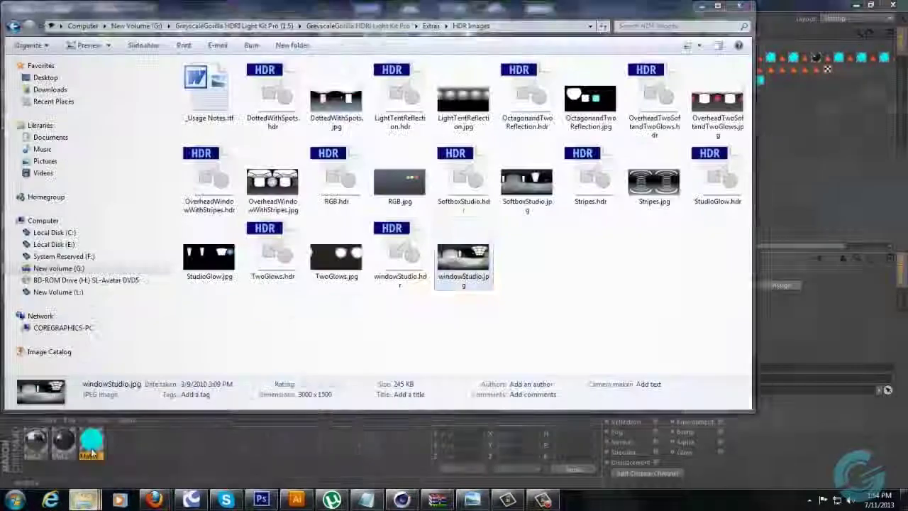
{"action": "left_click", "coordinate": [96, 436]}
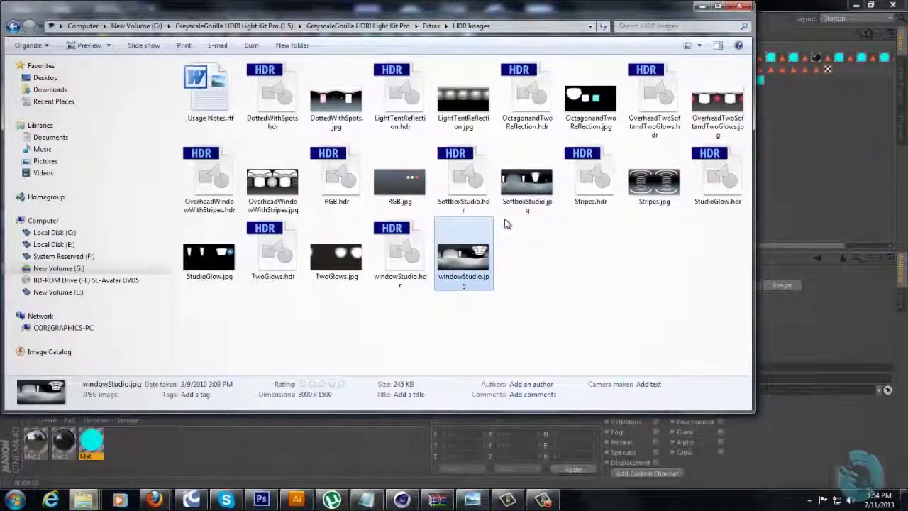
{"action": "left_click", "coordinate": [554, 248]}
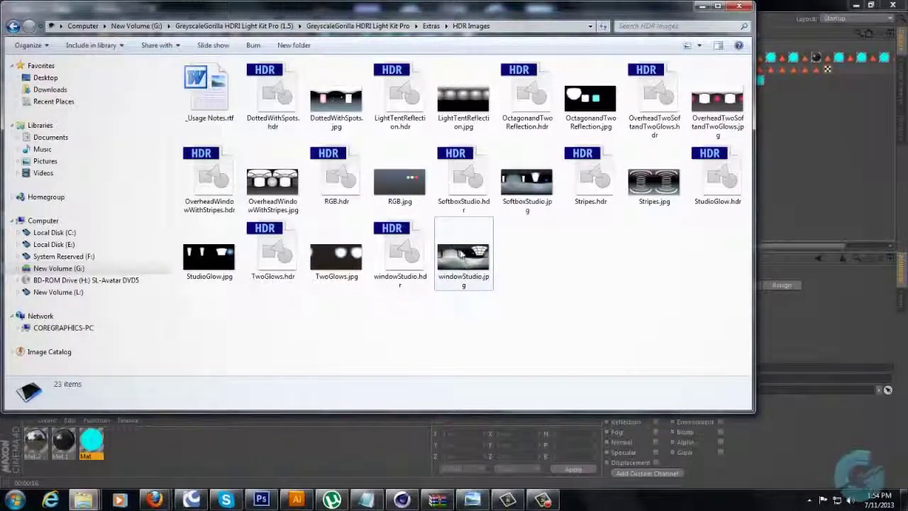
{"action": "left_click_drag", "start_coordinate": [465, 261], "coordinate": [313, 437]}
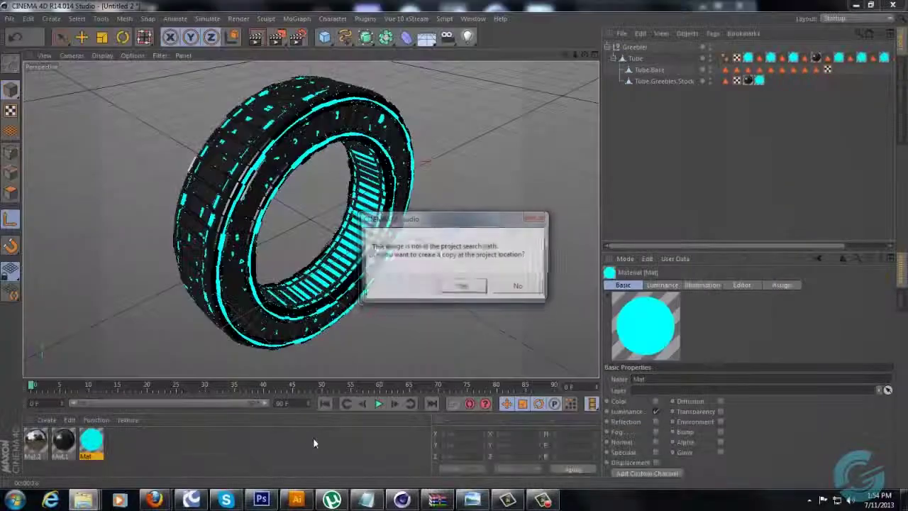
{"action": "left_click", "coordinate": [519, 288]}
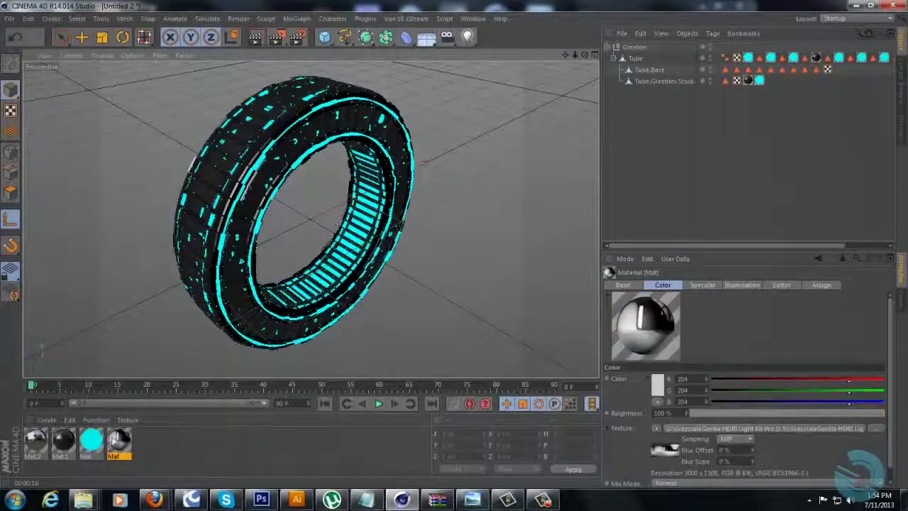
Copy the windowStudio texture from the new material's Color channel and disable its Color and Specular channels
{"action": "double_click", "coordinate": [118, 442]}
{"action": "left_click", "coordinate": [191, 196]}
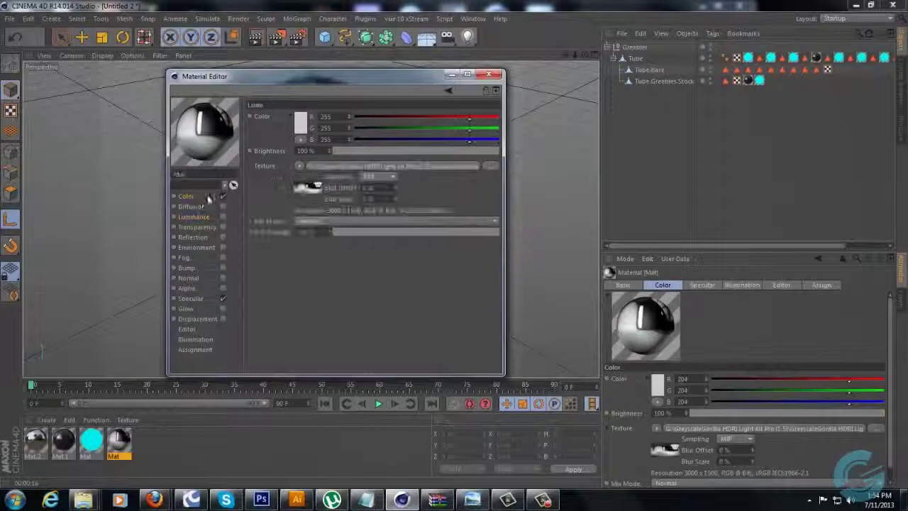
{"action": "left_click", "coordinate": [298, 166]}
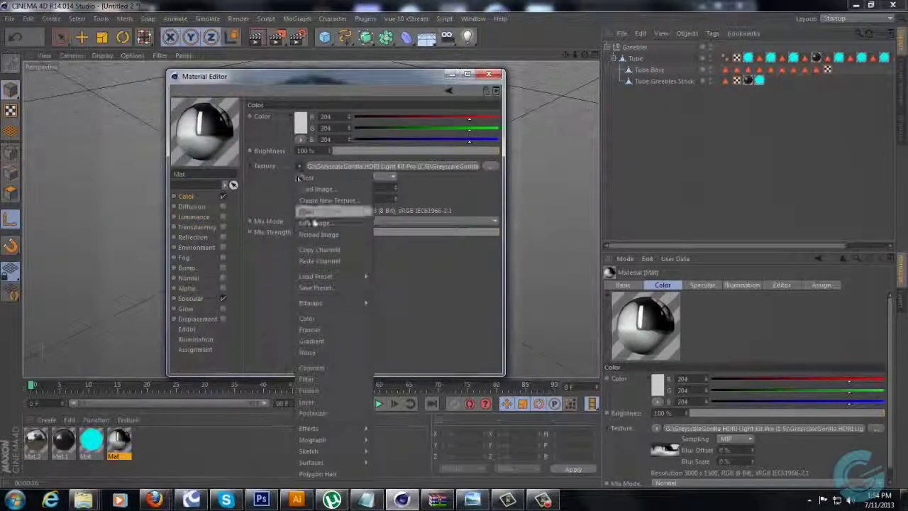
{"action": "left_click", "coordinate": [334, 252]}
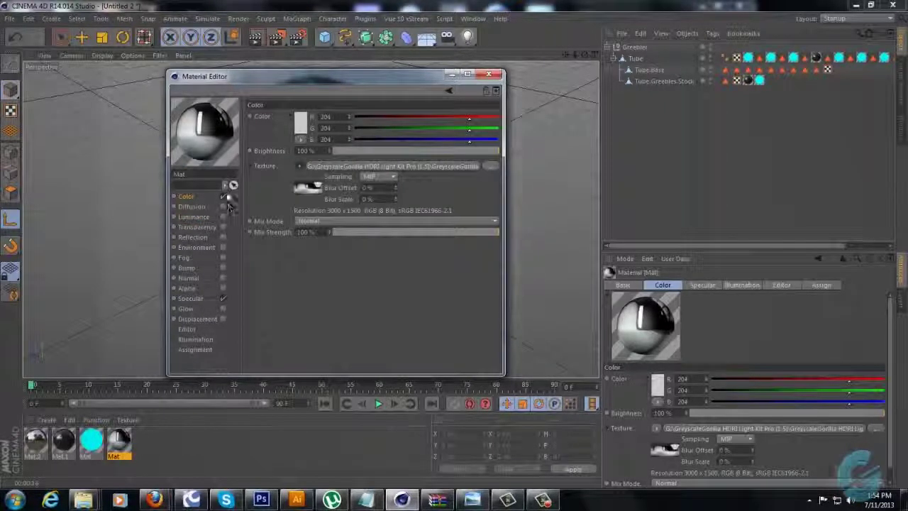
{"action": "left_click", "coordinate": [224, 196]}
{"action": "left_click", "coordinate": [223, 299]}
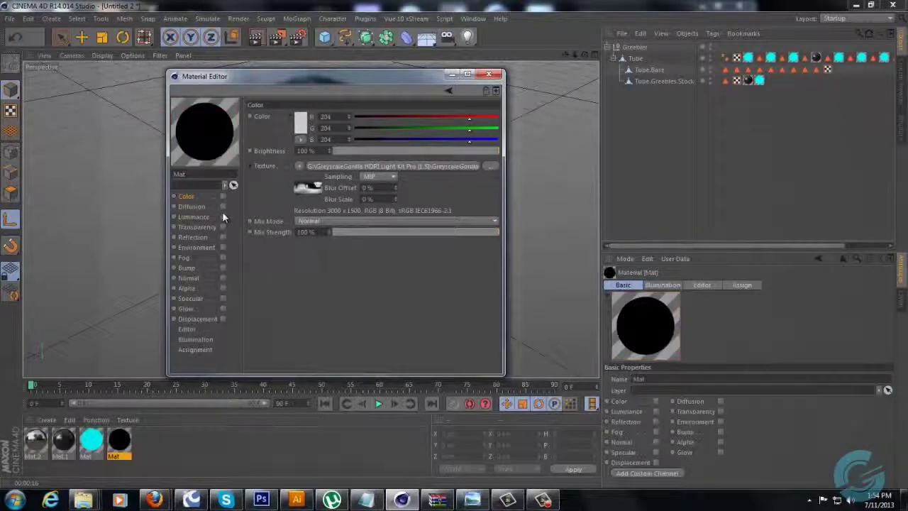
Enable the windowStudio material's Luminance channel and paste the copied image texture into it
{"action": "left_click", "coordinate": [223, 217]}
{"action": "left_click", "coordinate": [299, 166]}
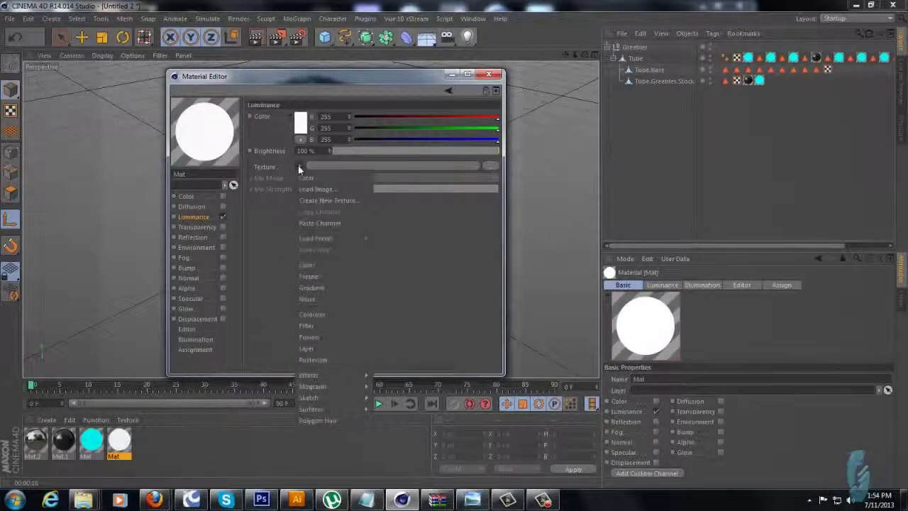
{"action": "left_click", "coordinate": [326, 222]}
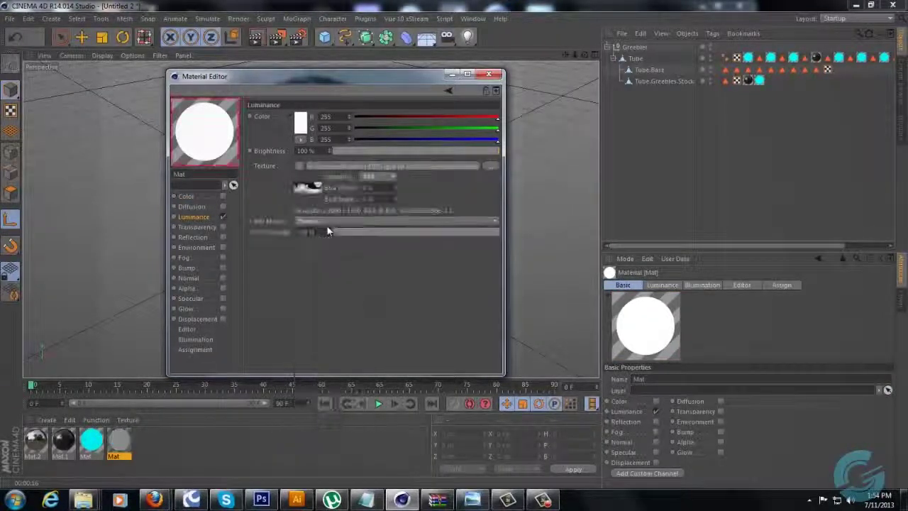
{"action": "left_click", "coordinate": [488, 73]}
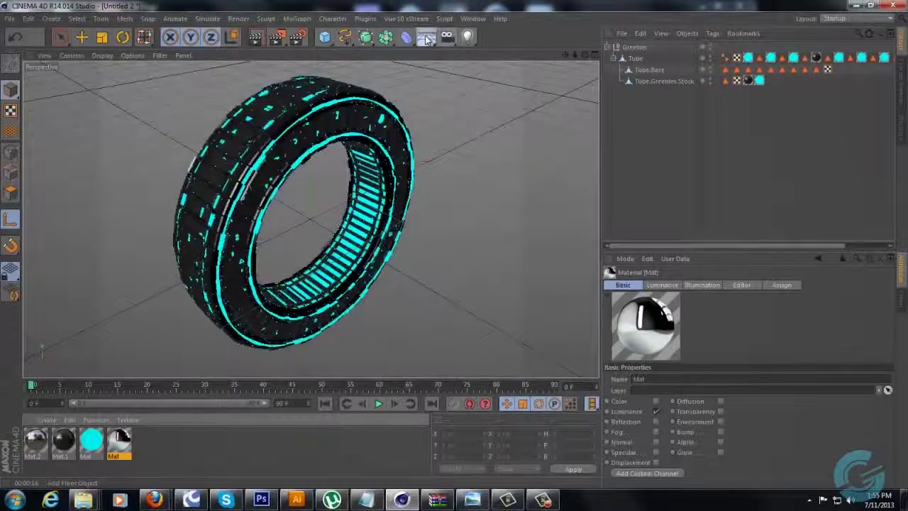
Add a Sky object to the scene and apply the windowStudio material to it
{"action": "left_click", "coordinate": [427, 40]}
{"action": "left_click", "coordinate": [478, 72]}
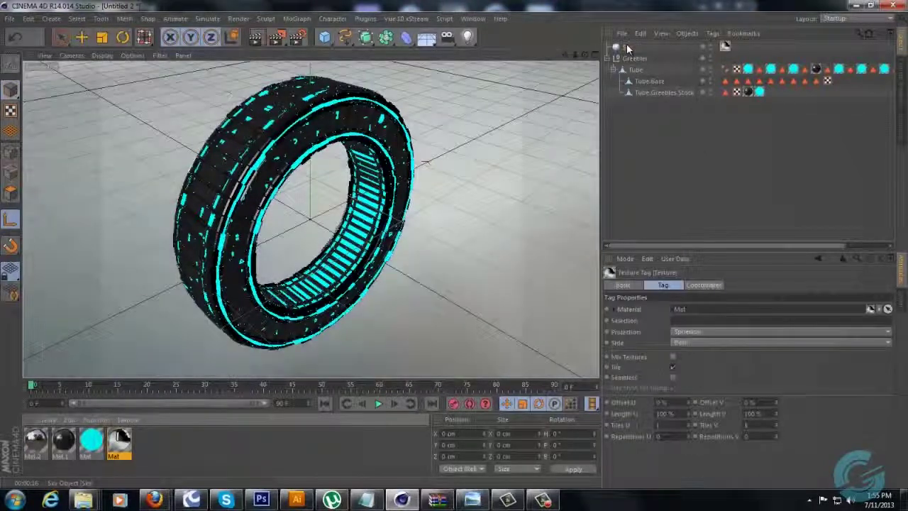
Give the Sky object a Compositing tag with Seen by Camera disabled
{"action": "right_click", "coordinate": [630, 48]}
{"action": "mouse_move", "coordinate": [653, 63]}
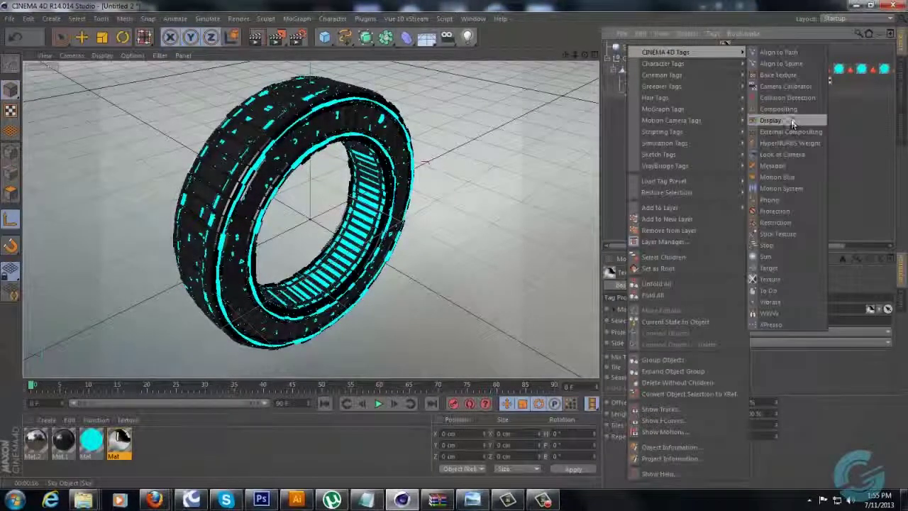
{"action": "left_click", "coordinate": [779, 108]}
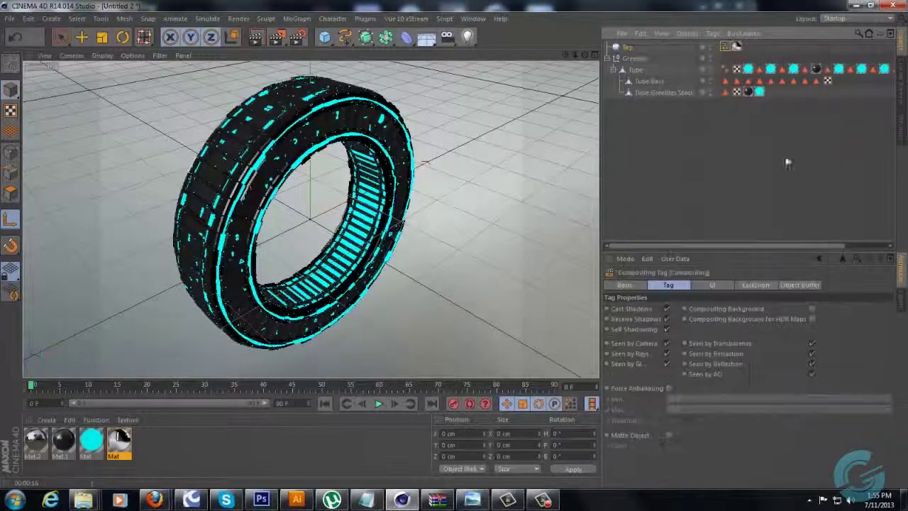
{"action": "left_click", "coordinate": [668, 343]}
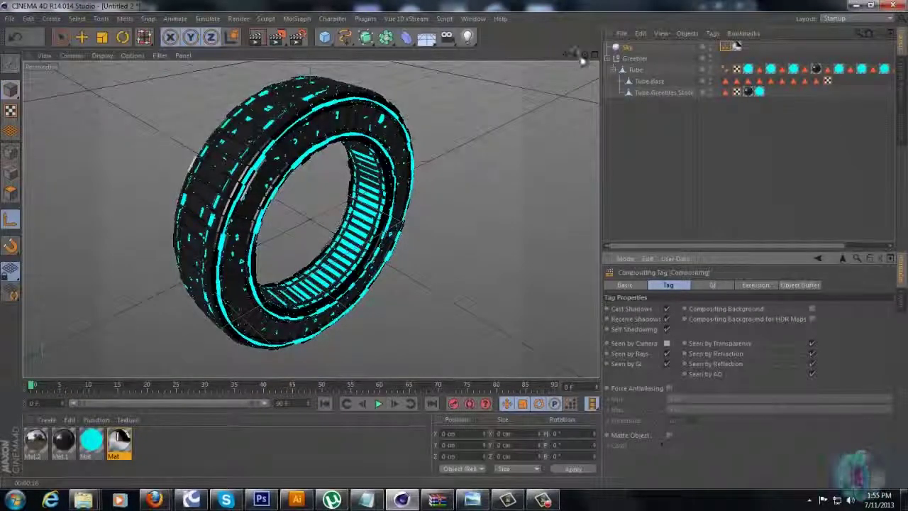
Render the ring from a low front angle in the viewport to check how it reflects the sky
{"action": "left_click_drag", "start_coordinate": [584, 56], "coordinate": [456, 249]}
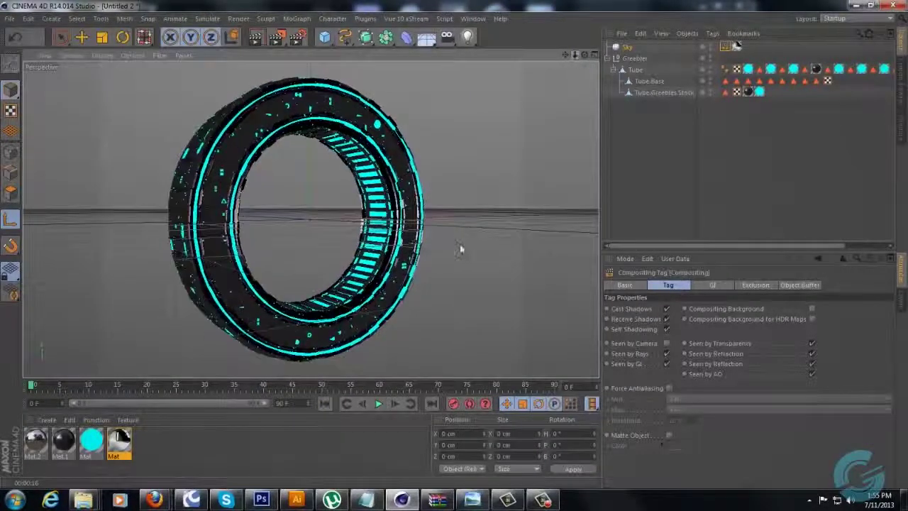
{"action": "right_click_drag", "start_coordinate": [459, 246], "coordinate": [452, 245], "text": "alt"}
{"action": "left_click_drag", "start_coordinate": [454, 249], "coordinate": [455, 245]}
{"action": "mouse_move", "coordinate": [575, 57]}
{"action": "left_mouse_down"}
{"action": "mouse_move", "coordinate": [454, 247]}
{"action": "mouse_move", "coordinate": [570, 64]}
{"action": "left_mouse_up"}
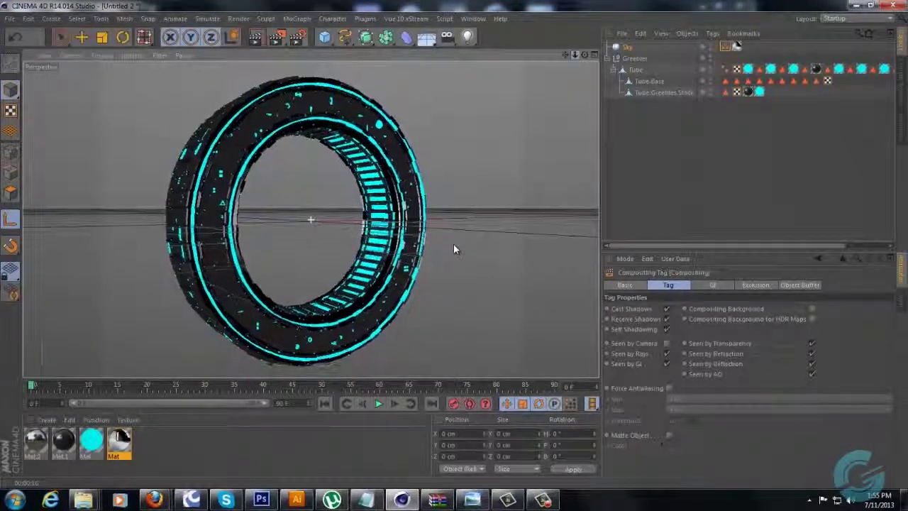
{"action": "key", "text": "ctrl+r"}
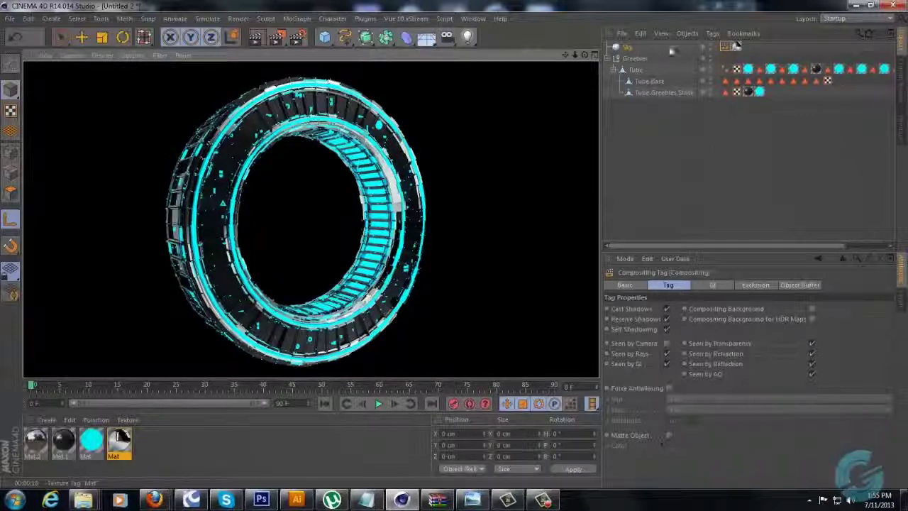
Open the Mat.2 material for editing and enable its Color channel
{"action": "left_click_drag", "start_coordinate": [449, 253], "coordinate": [296, 323], "text": "alt"}
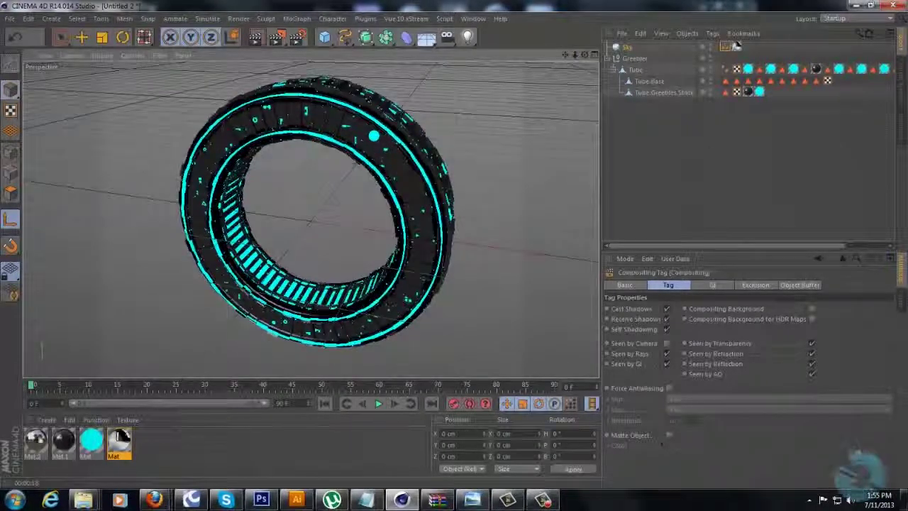
{"action": "double_click", "coordinate": [36, 440]}
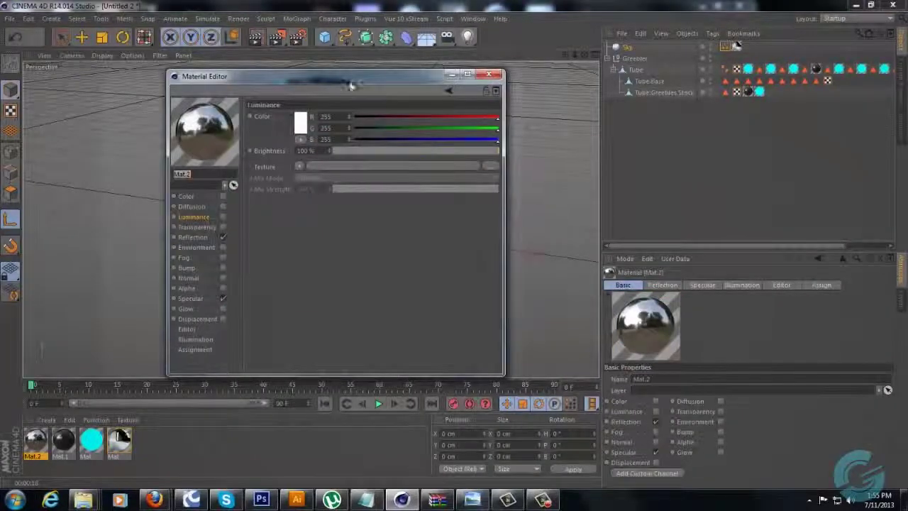
{"action": "left_click_drag", "start_coordinate": [351, 85], "coordinate": [668, 42]}
{"action": "left_click", "coordinate": [521, 193]}
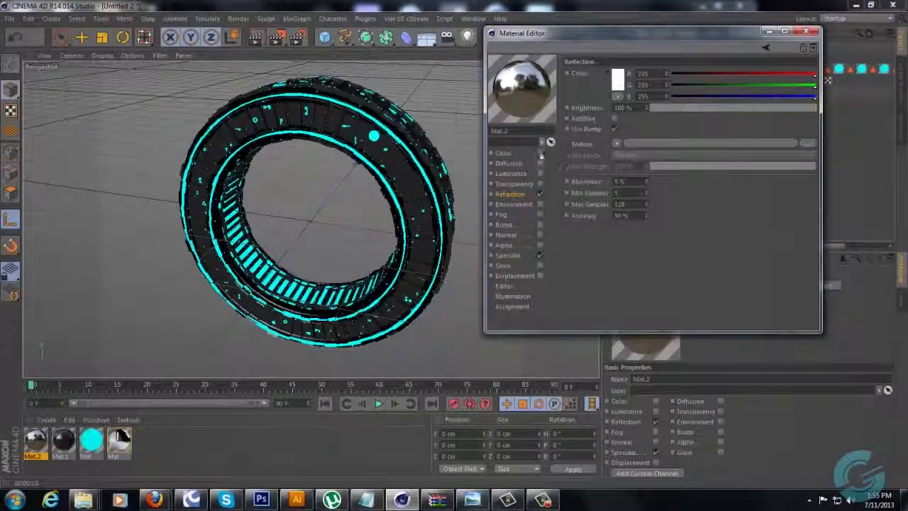
{"action": "left_click", "coordinate": [522, 152]}
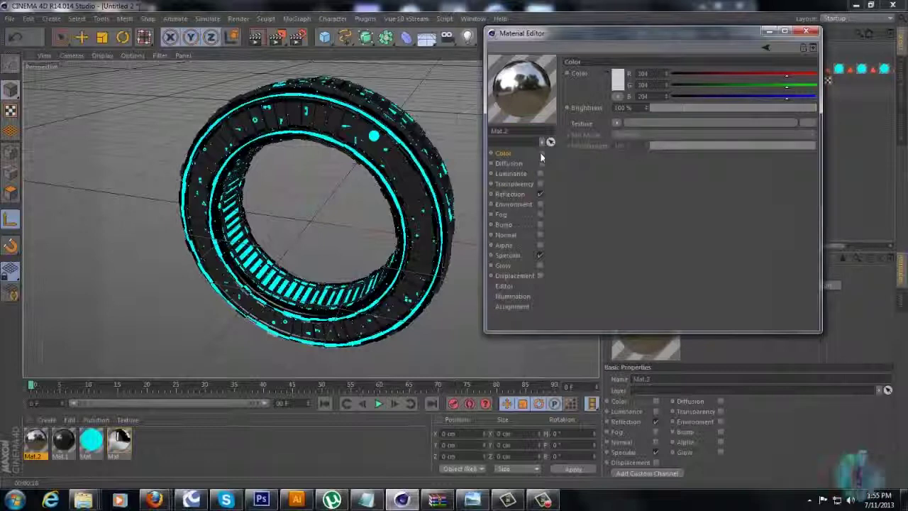
{"action": "left_click", "coordinate": [540, 152]}
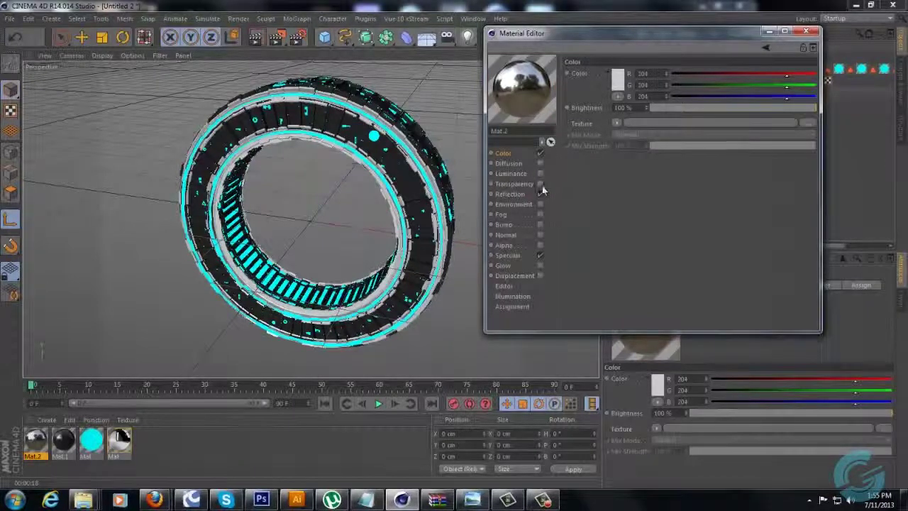
{"action": "left_click", "coordinate": [507, 194]}
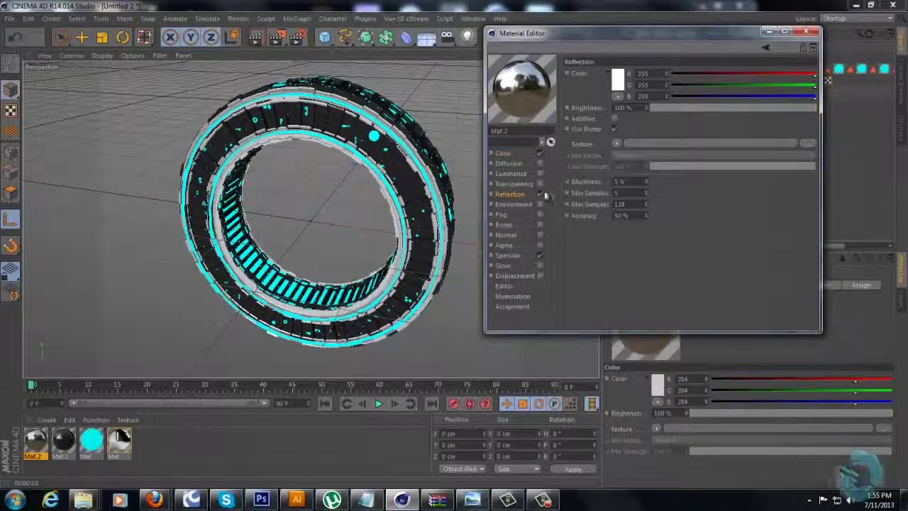
{"action": "left_click", "coordinate": [512, 152]}
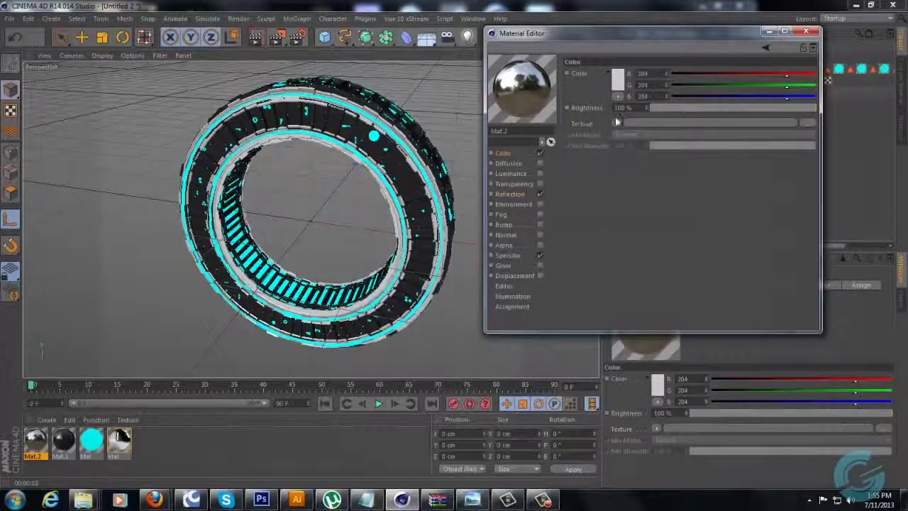
Set Mat.2's color to a bright blue with RGB 34, 146, 247
{"action": "left_click", "coordinate": [683, 97]}
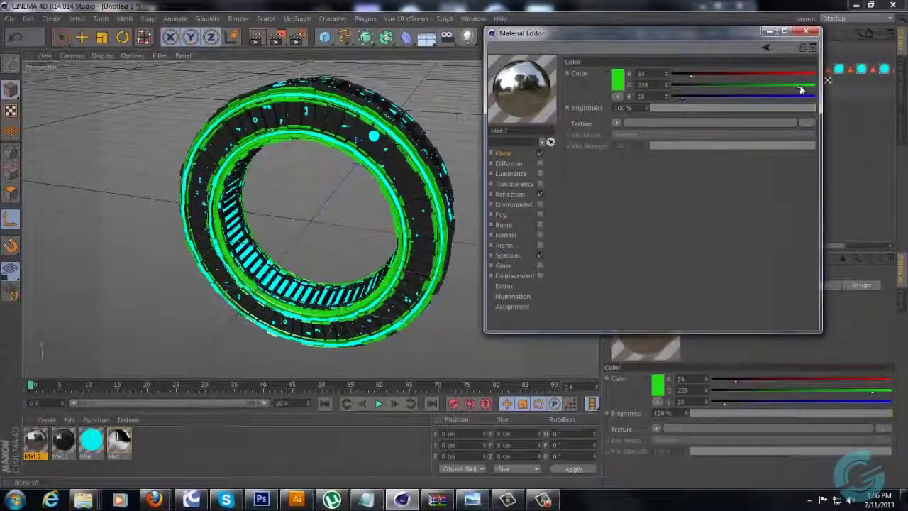
{"action": "left_click_drag", "start_coordinate": [801, 86], "coordinate": [753, 85]}
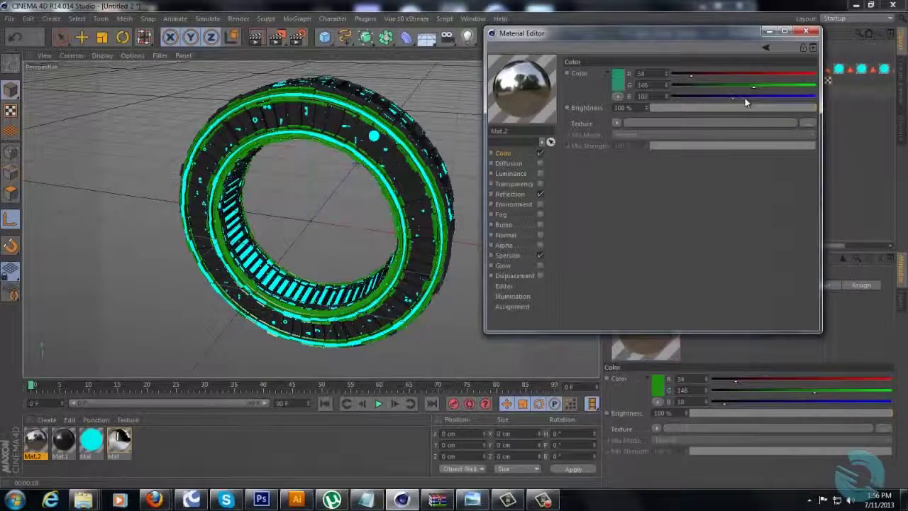
{"action": "left_click", "coordinate": [779, 96]}
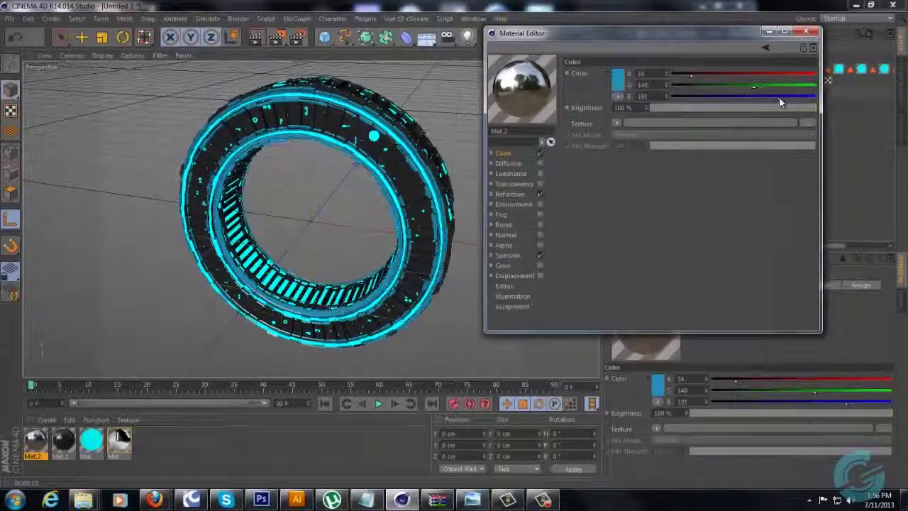
{"action": "left_click", "coordinate": [812, 97]}
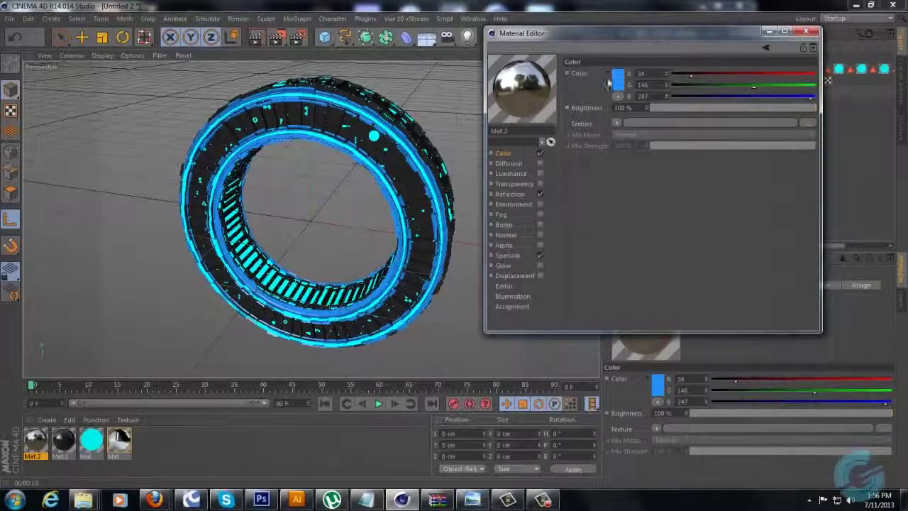
Add a Fresnel texture to Mat.2's reflection with 10% brightness and 6% mix strength, and disable its Specular channel
{"action": "left_click", "coordinate": [529, 194]}
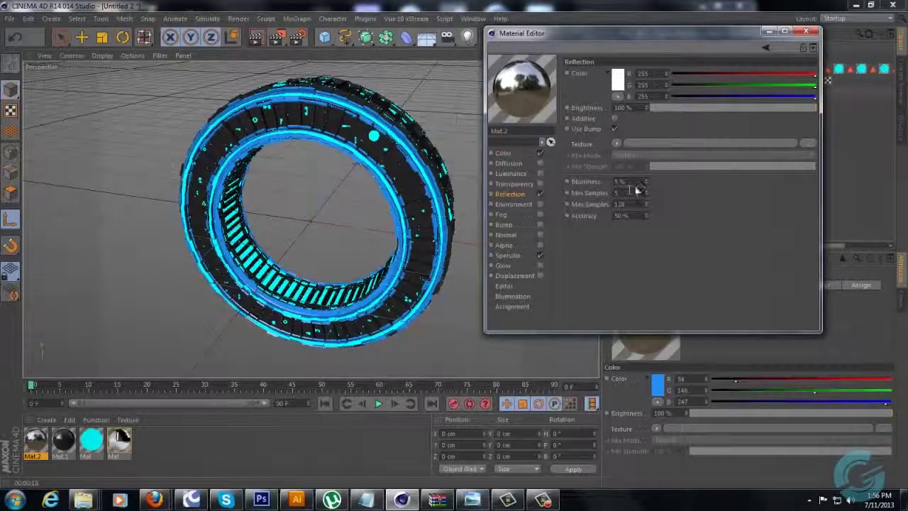
{"action": "left_click", "coordinate": [616, 144]}
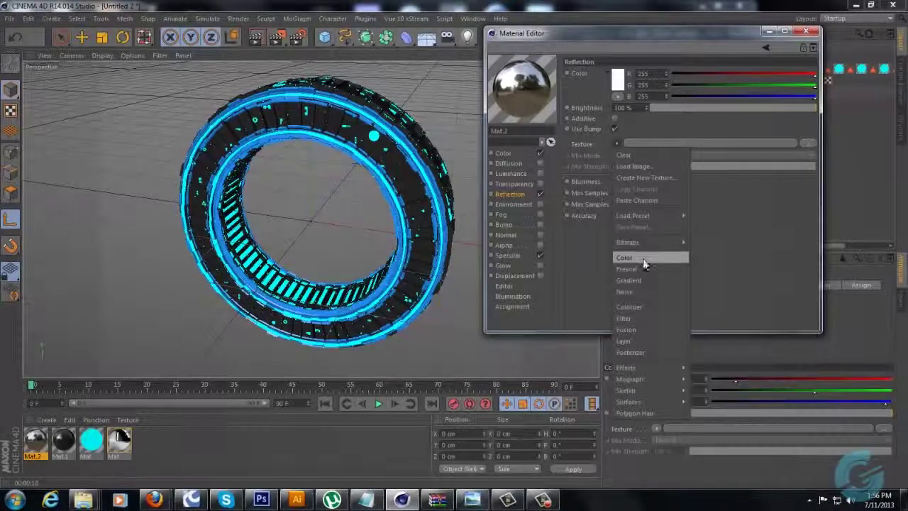
{"action": "left_click", "coordinate": [627, 269]}
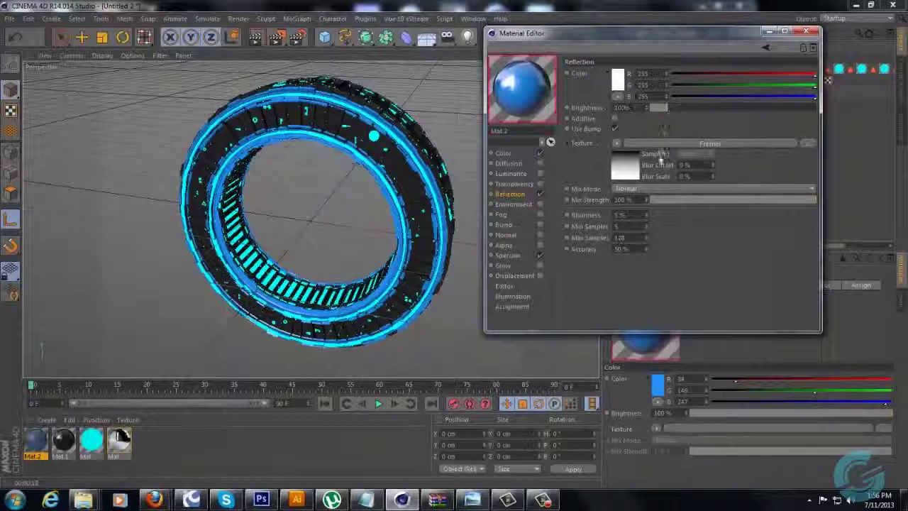
{"action": "left_click", "coordinate": [660, 201]}
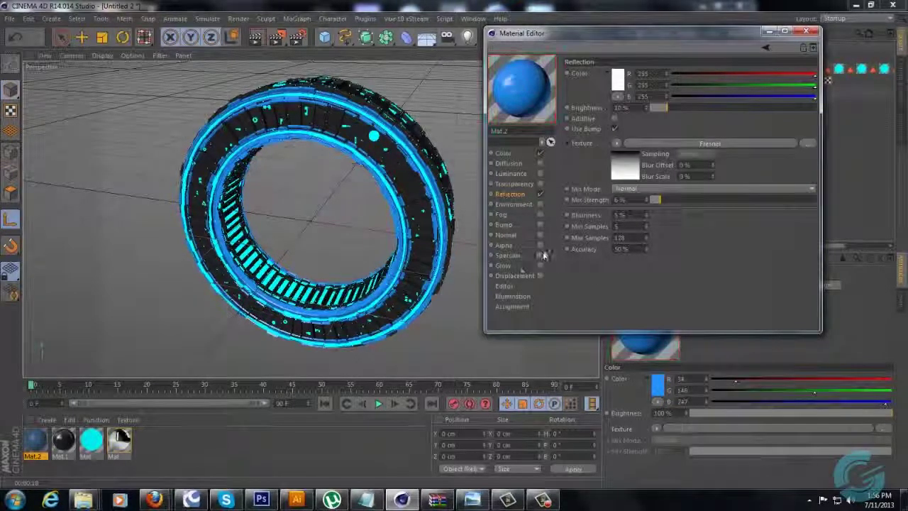
Disable the black Mat.1 material's Specular channel and set the cyan Mat material's Luminance brightness to 100%
{"action": "left_click", "coordinate": [64, 440]}
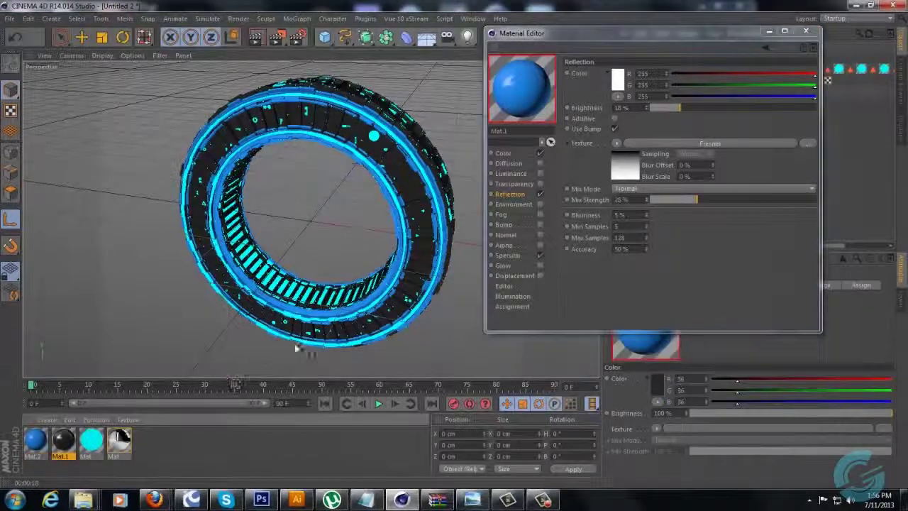
{"action": "left_click", "coordinate": [539, 255]}
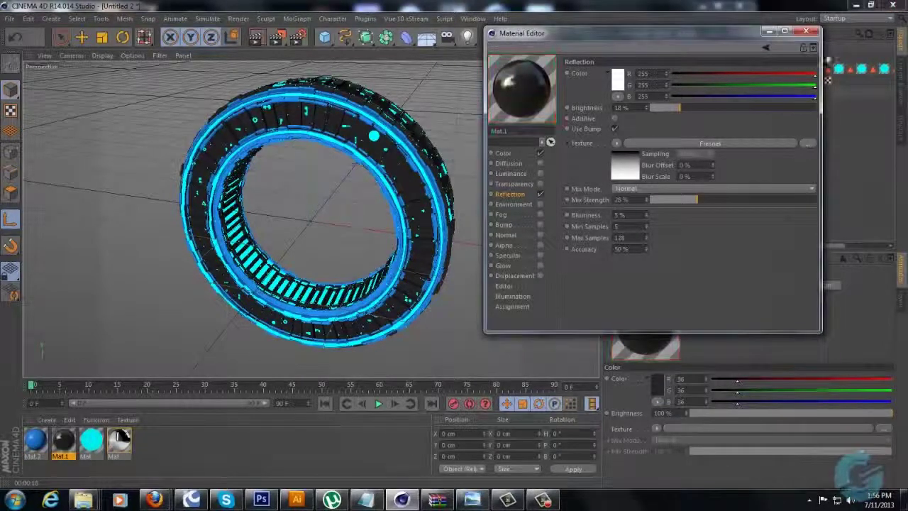
{"action": "left_click", "coordinate": [97, 439]}
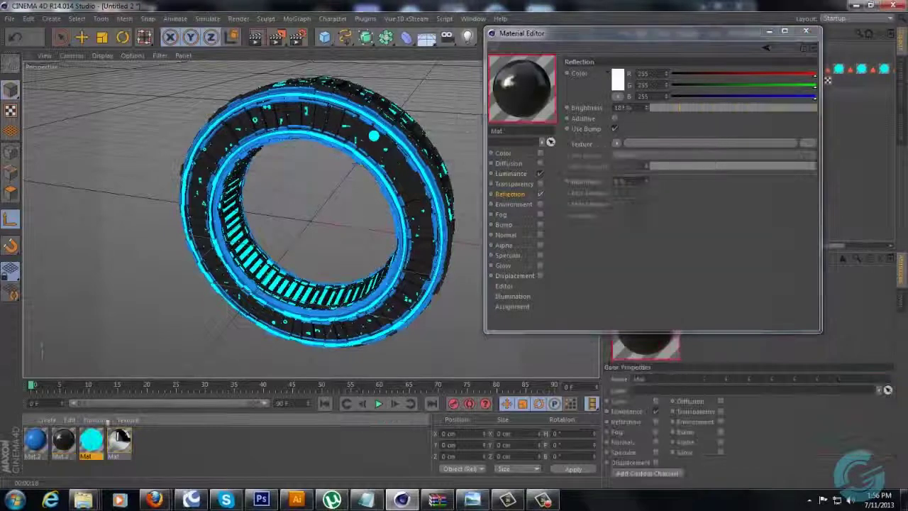
{"action": "left_click", "coordinate": [511, 173]}
{"action": "double_click", "coordinate": [636, 108]}
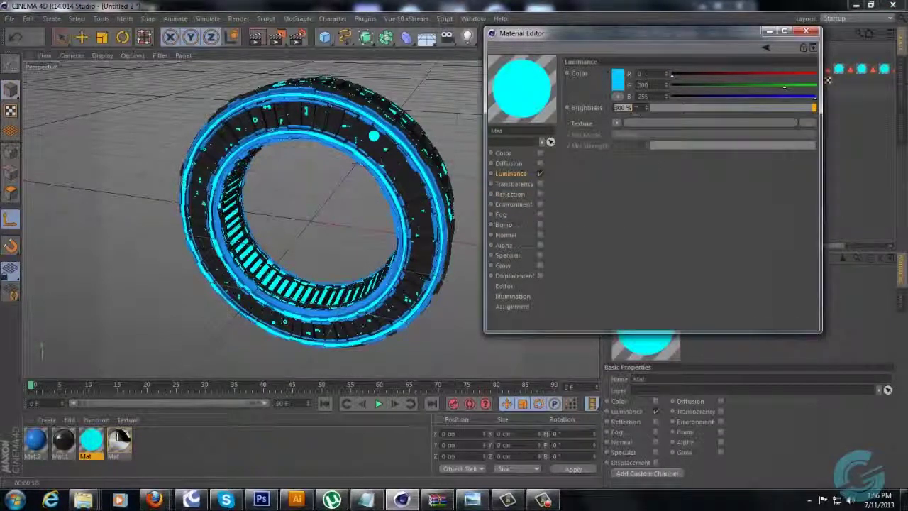
{"action": "type", "text": "100"}
{"action": "key", "text": "Return"}
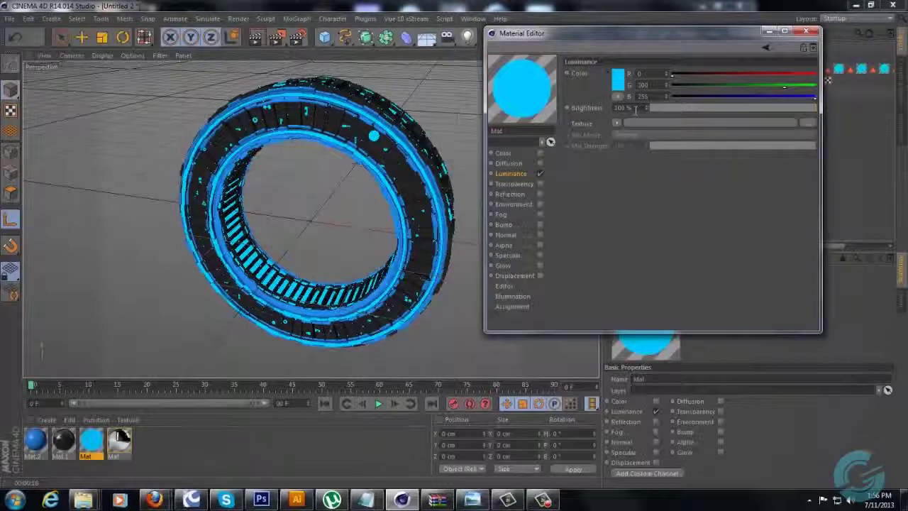
{"action": "left_click", "coordinate": [806, 32]}
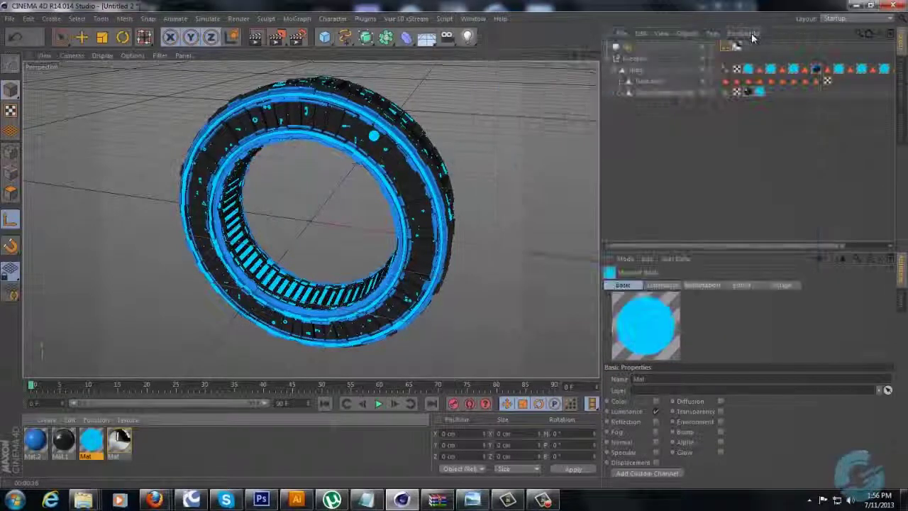
Place the black Mat.1 texture tag after the cyan one on the Tube.Greebles.Stock object and render a close view of the ring
{"action": "double_click", "coordinate": [750, 93]}
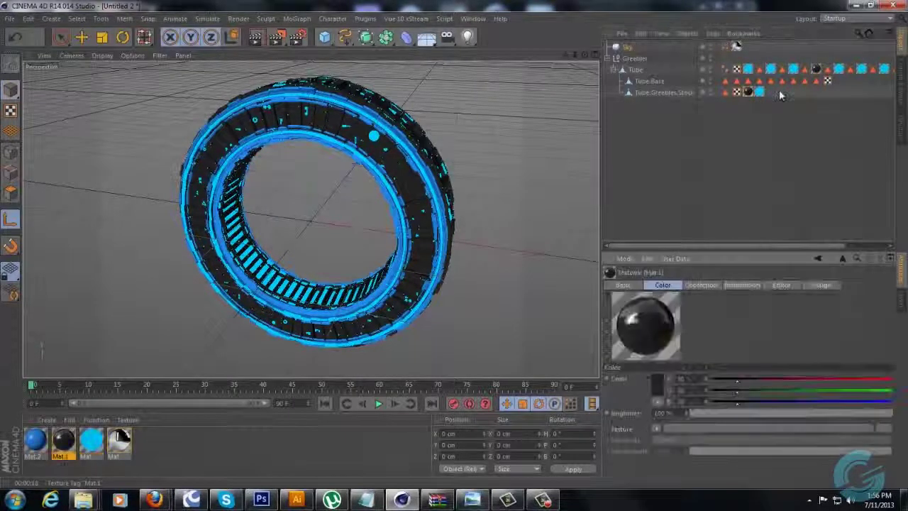
{"action": "left_click_drag", "start_coordinate": [749, 92], "coordinate": [768, 93]}
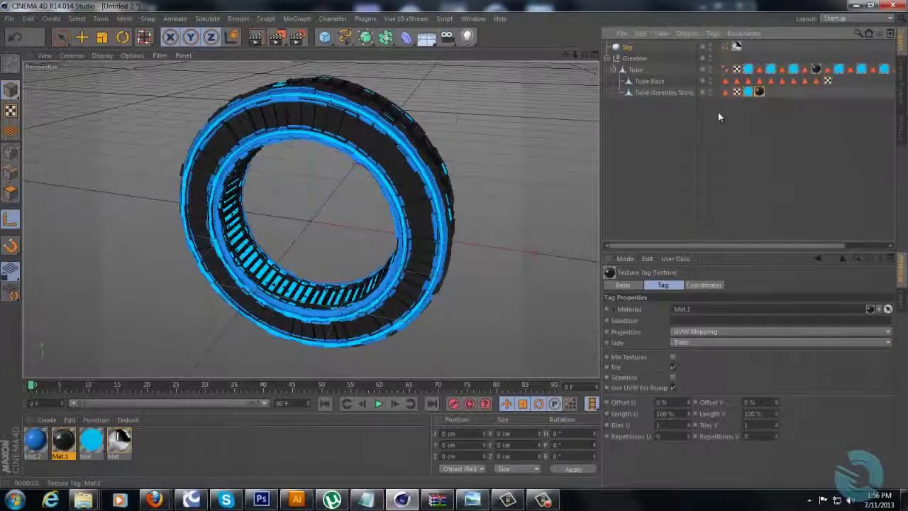
{"action": "left_click_drag", "start_coordinate": [576, 55], "coordinate": [454, 244]}
{"action": "key", "text": "ctrl+r"}
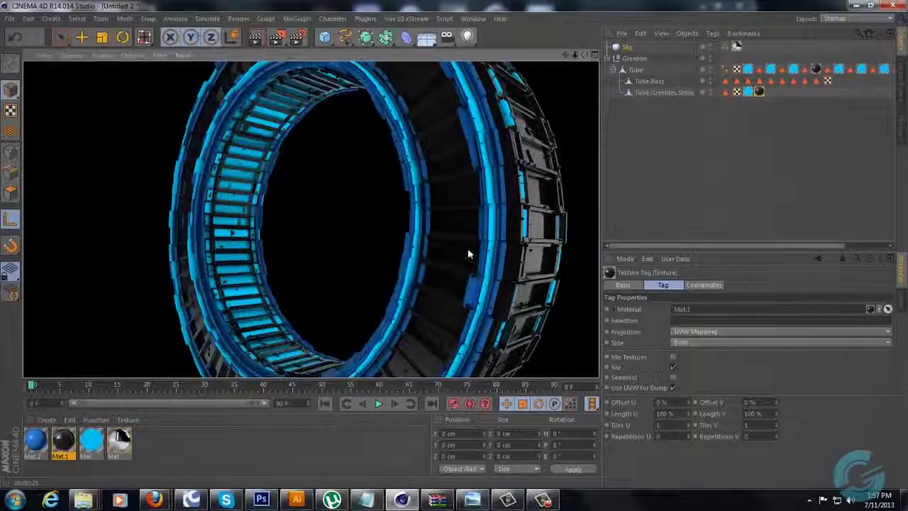
Collapse the Greebler group and use its layer settings to reveal the hidden Greebler.1 generator in the object list
{"action": "mouse_move", "coordinate": [468, 253]}
{"action": "left_mouse_down", "text": "alt"}
{"action": "mouse_move", "coordinate": [444, 244]}
{"action": "mouse_move", "coordinate": [456, 256]}
{"action": "mouse_move", "coordinate": [462, 239]}
{"action": "mouse_move", "coordinate": [456, 252]}
{"action": "mouse_move", "coordinate": [452, 244]}
{"action": "mouse_move", "coordinate": [463, 257]}
{"action": "mouse_move", "coordinate": [454, 245]}
{"action": "left_mouse_up", "text": "alt"}
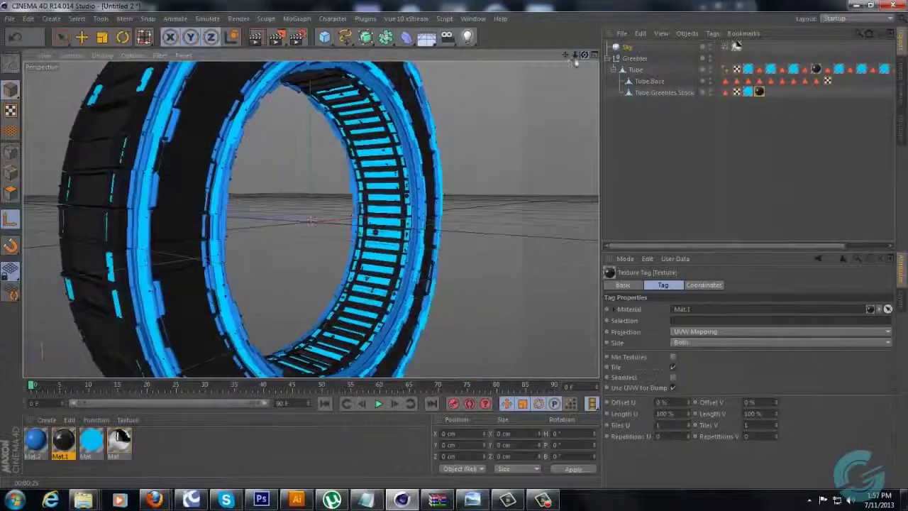
{"action": "left_click_drag", "start_coordinate": [566, 56], "coordinate": [452, 245]}
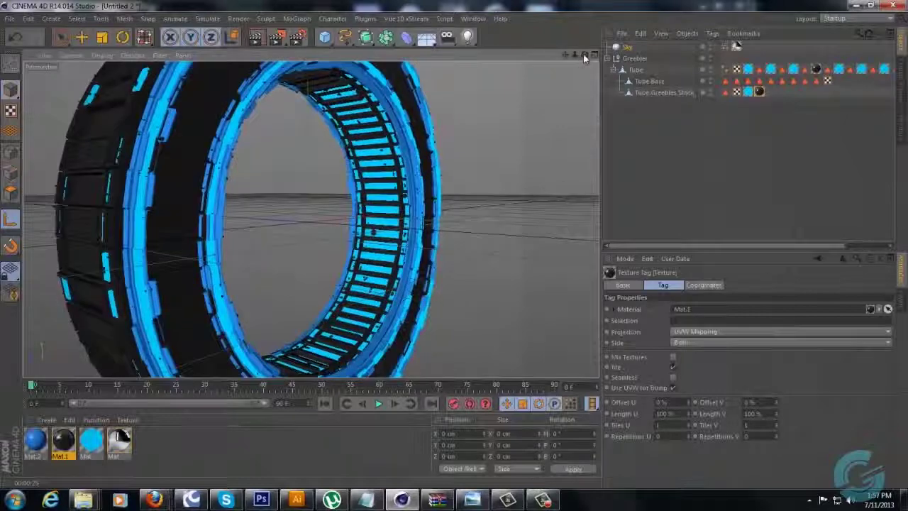
{"action": "left_click_drag", "start_coordinate": [585, 56], "coordinate": [448, 246]}
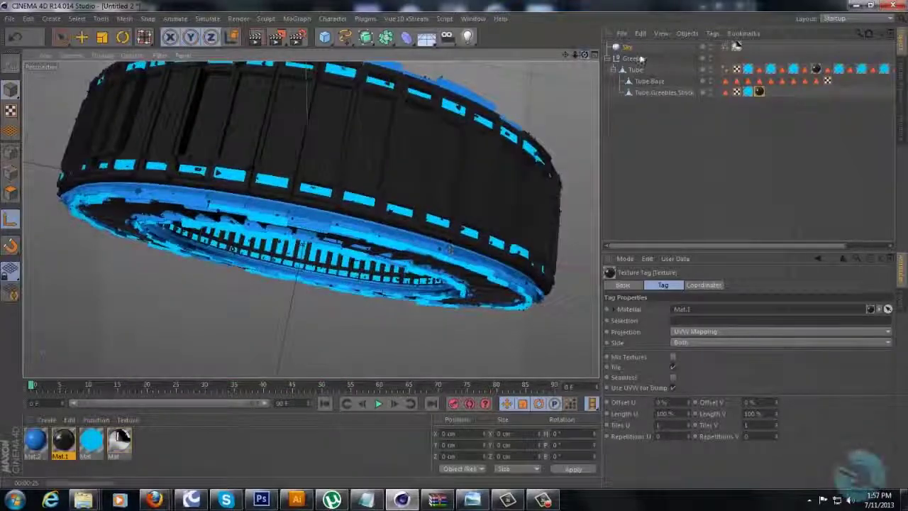
{"action": "left_click", "coordinate": [614, 58]}
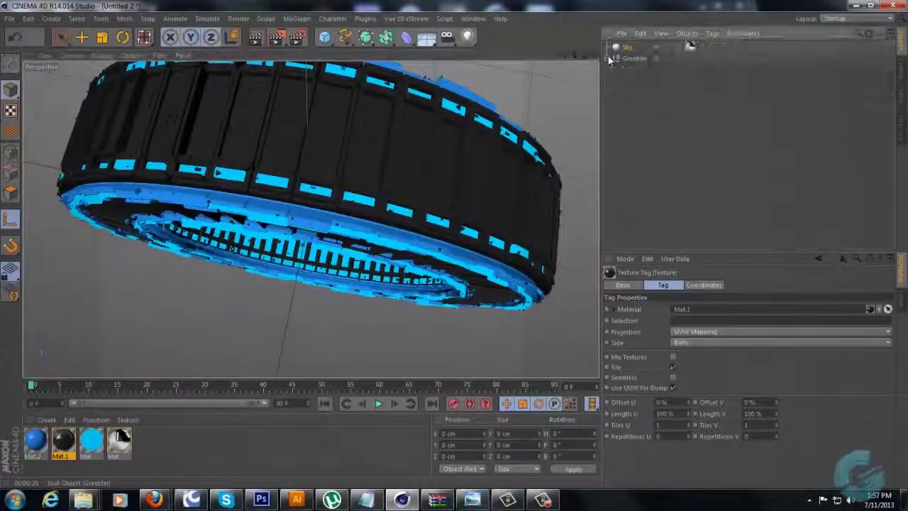
{"action": "left_click", "coordinate": [904, 303]}
{"action": "left_click", "coordinate": [682, 282]}
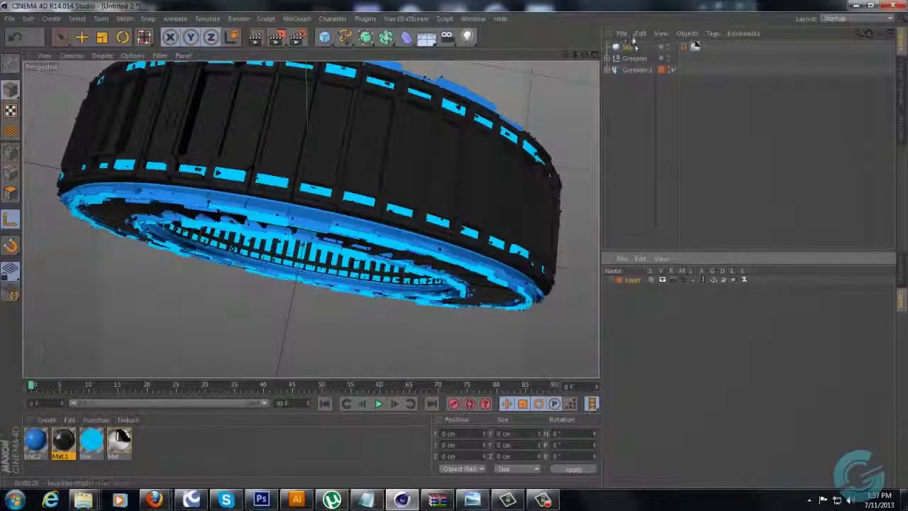
Hide the Greebler group, make Greebler.1 visible with its Tube child expanded, and disable the Greebler.1 generator
{"action": "double_click", "coordinate": [669, 56]}
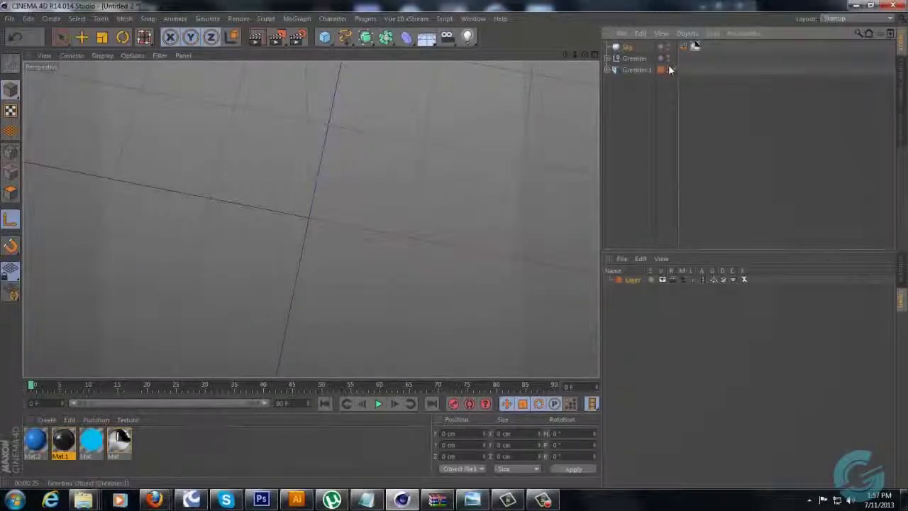
{"action": "left_click", "coordinate": [668, 70]}
{"action": "left_click", "coordinate": [614, 70]}
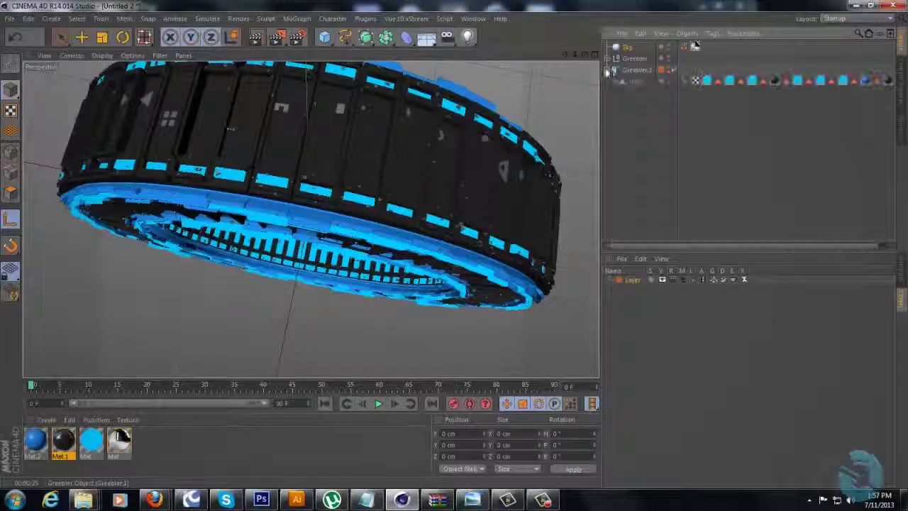
{"action": "left_click", "coordinate": [669, 70]}
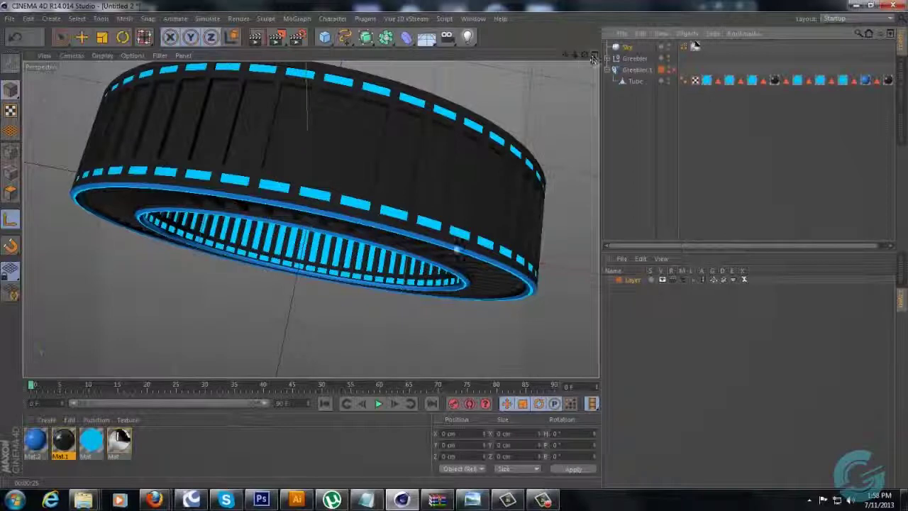
Enable the Greebler.1 generator again to regenerate its greebles on the tube
{"action": "left_click_drag", "start_coordinate": [455, 247], "coordinate": [455, 244], "text": "alt"}
{"action": "left_click_drag", "start_coordinate": [574, 56], "coordinate": [456, 241]}
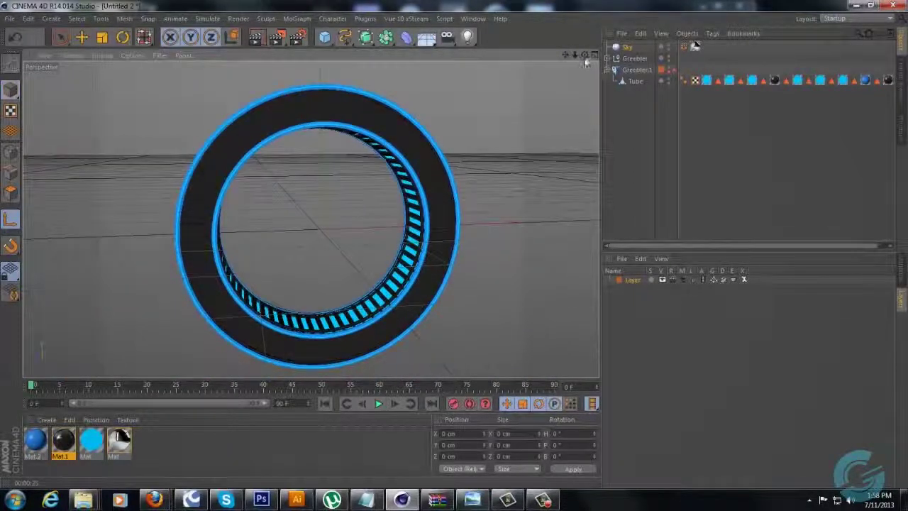
{"action": "left_click_drag", "start_coordinate": [584, 56], "coordinate": [454, 249]}
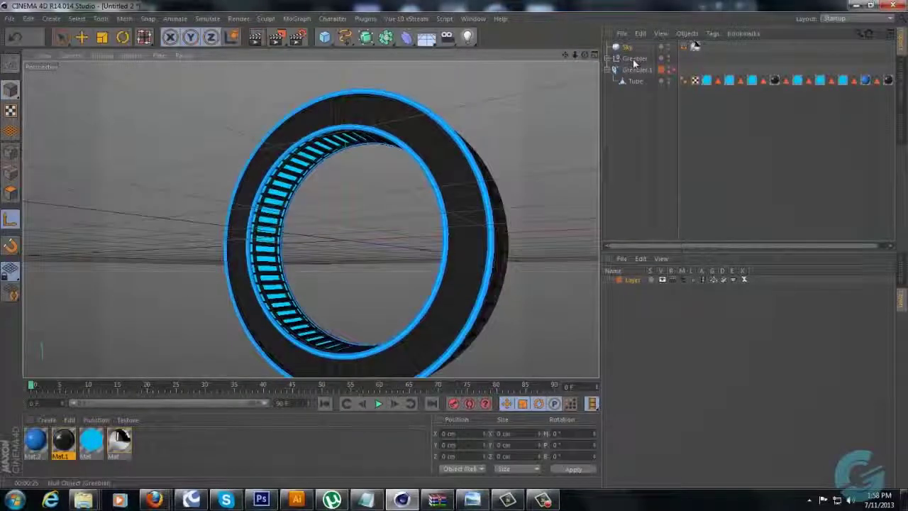
{"action": "left_click", "coordinate": [673, 70]}
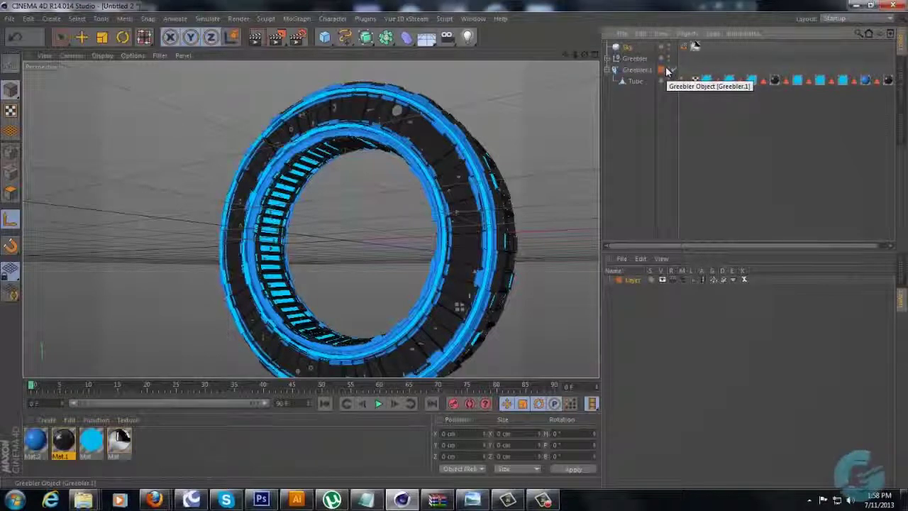
Make the Greebler group visible again in place of Greebler.1 and delete the Greebler.1 generator with its Tube
{"action": "left_click", "coordinate": [649, 69]}
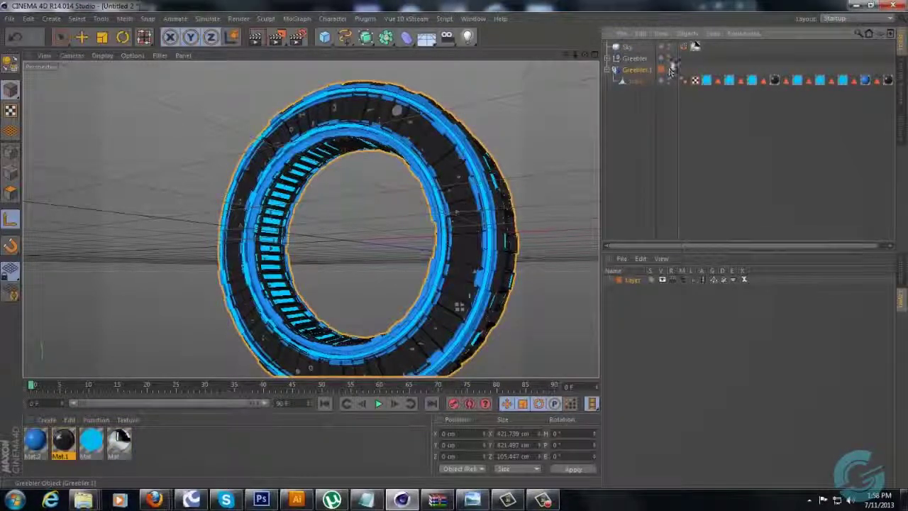
{"action": "left_click", "coordinate": [667, 58]}
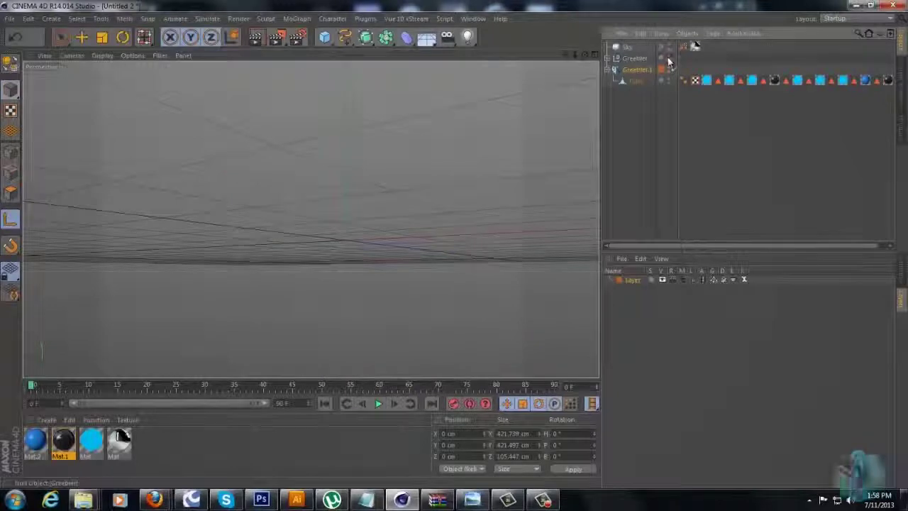
{"action": "left_click", "coordinate": [606, 69]}
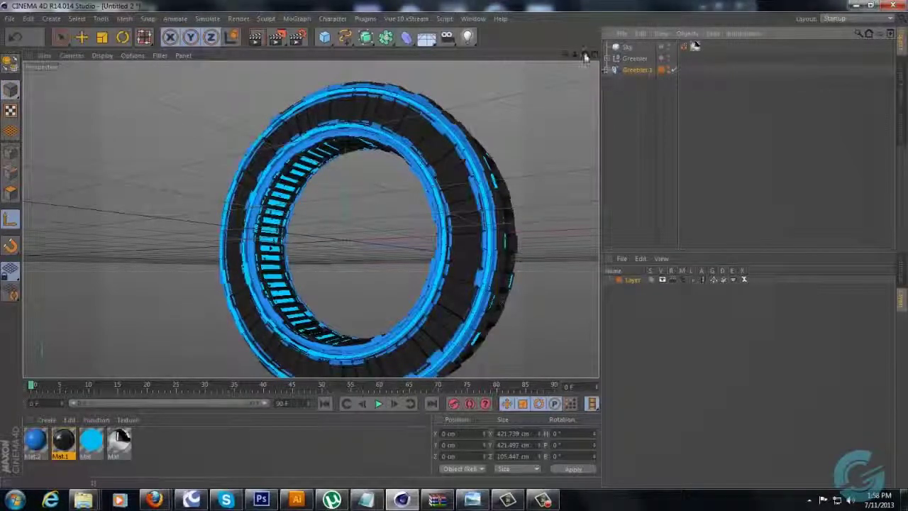
{"action": "left_click_drag", "start_coordinate": [585, 56], "coordinate": [458, 247]}
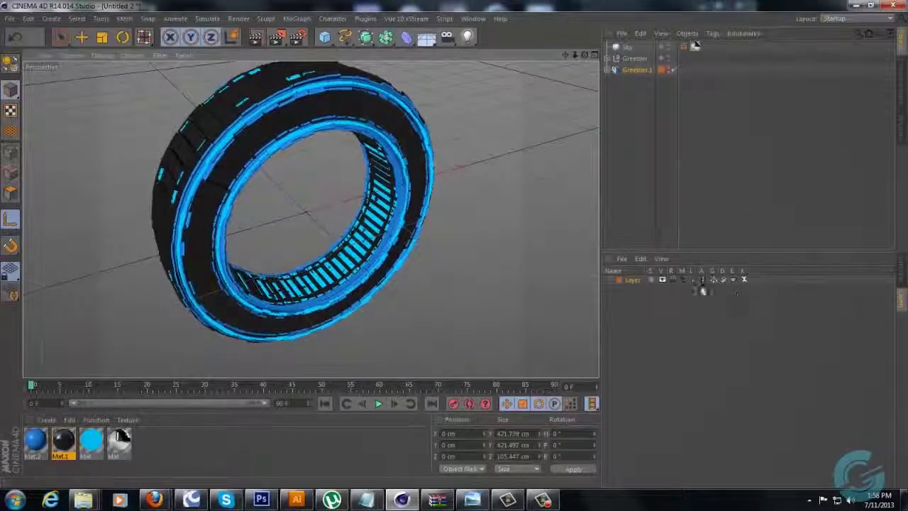
{"action": "key", "text": "Delete"}
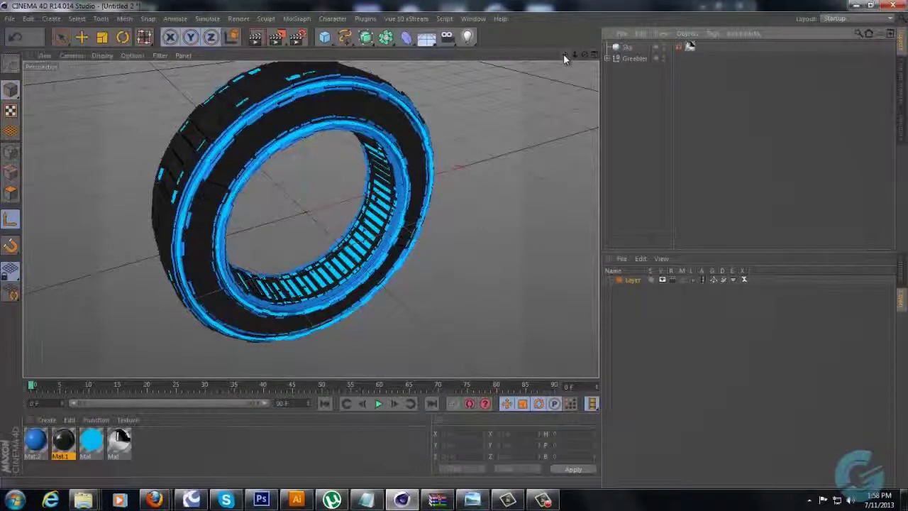
Duplicate the Greebler group and scale the copy down uniformly so it nests inside the original ring's opening
{"action": "left_click_drag", "start_coordinate": [564, 55], "coordinate": [454, 248]}
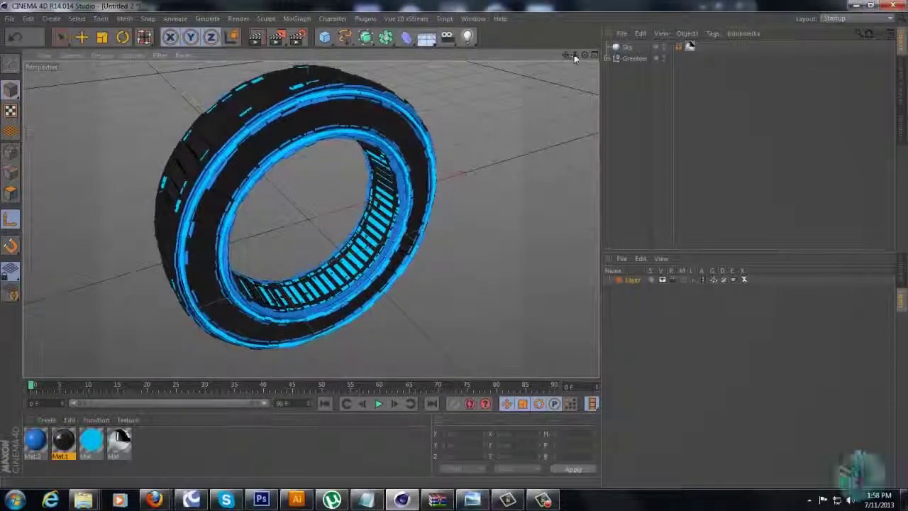
{"action": "left_click_drag", "start_coordinate": [574, 57], "coordinate": [454, 247]}
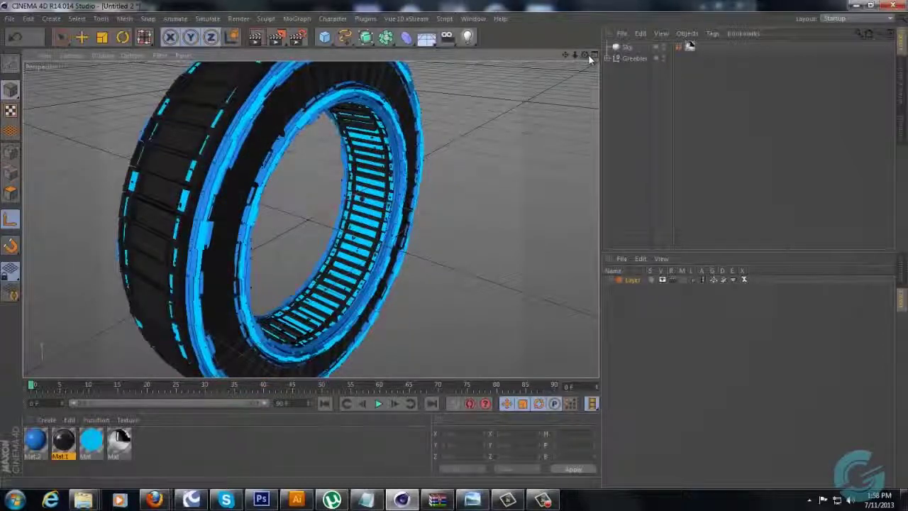
{"action": "left_click", "coordinate": [627, 59]}
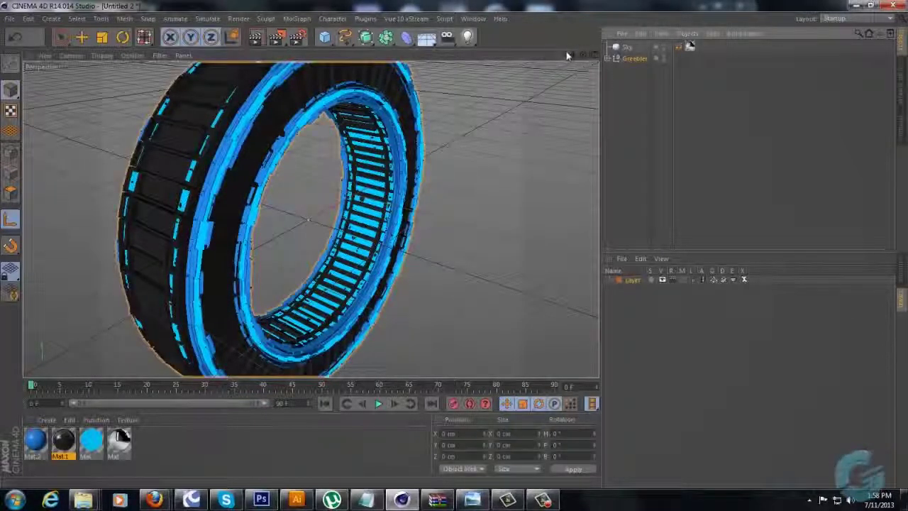
{"action": "left_click_drag", "start_coordinate": [573, 52], "coordinate": [453, 247]}
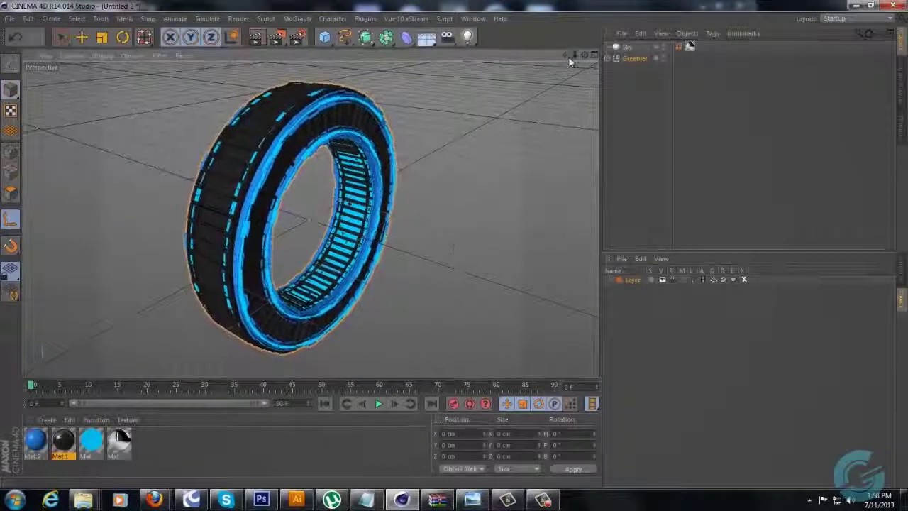
{"action": "left_click", "coordinate": [83, 37]}
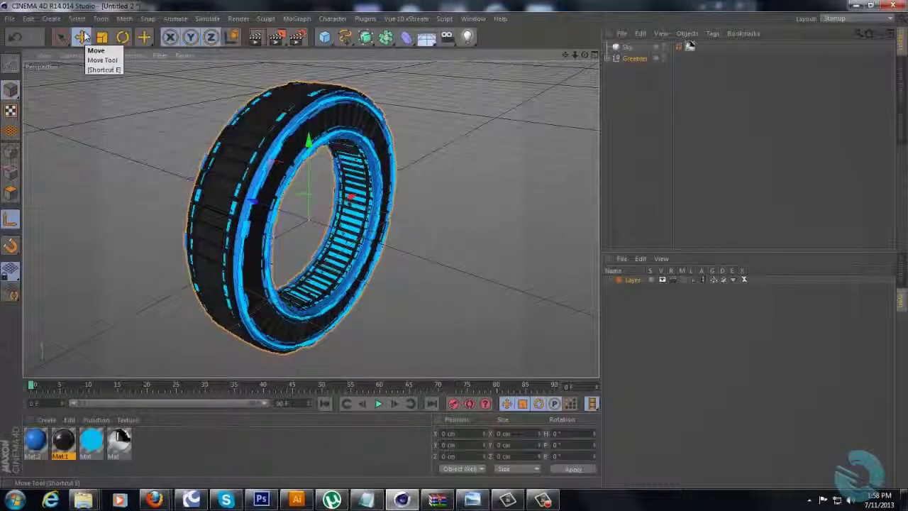
{"action": "left_click_drag", "start_coordinate": [637, 58], "coordinate": [637, 75], "text": "ctrl"}
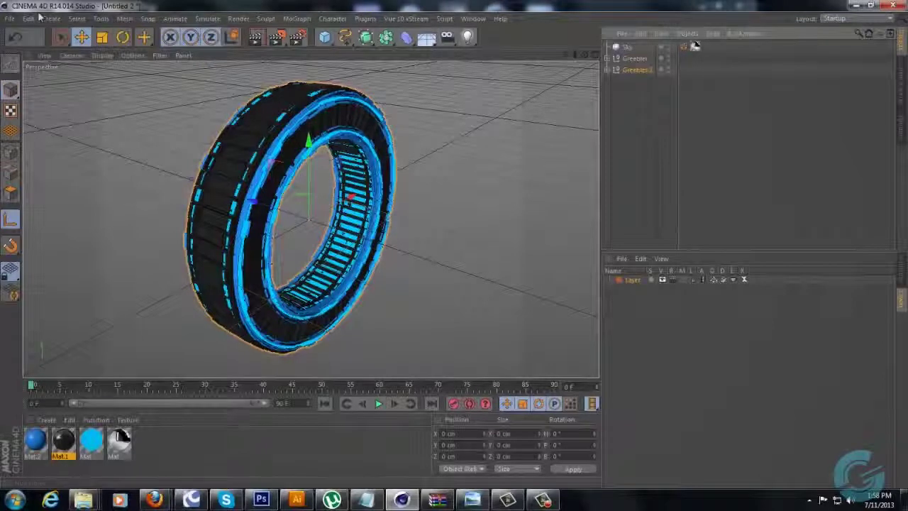
{"action": "left_click", "coordinate": [101, 37]}
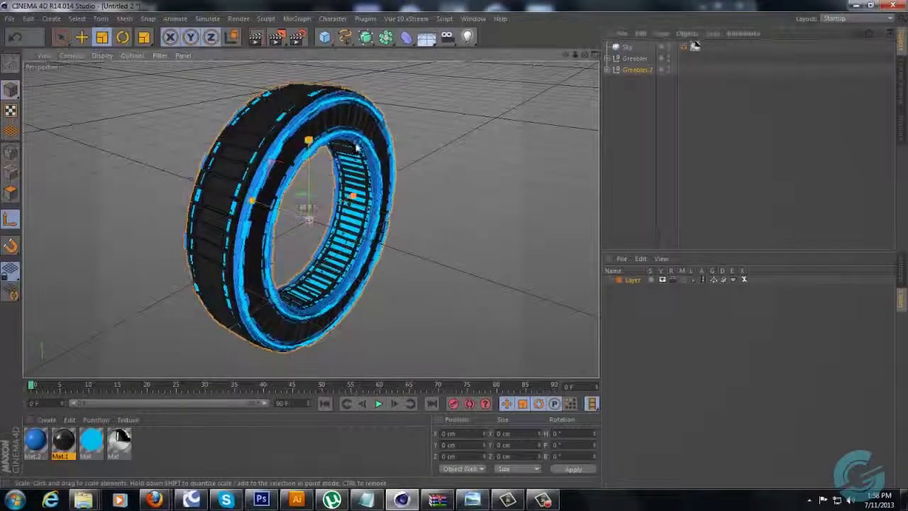
{"action": "left_click_drag", "start_coordinate": [396, 117], "coordinate": [262, 230]}
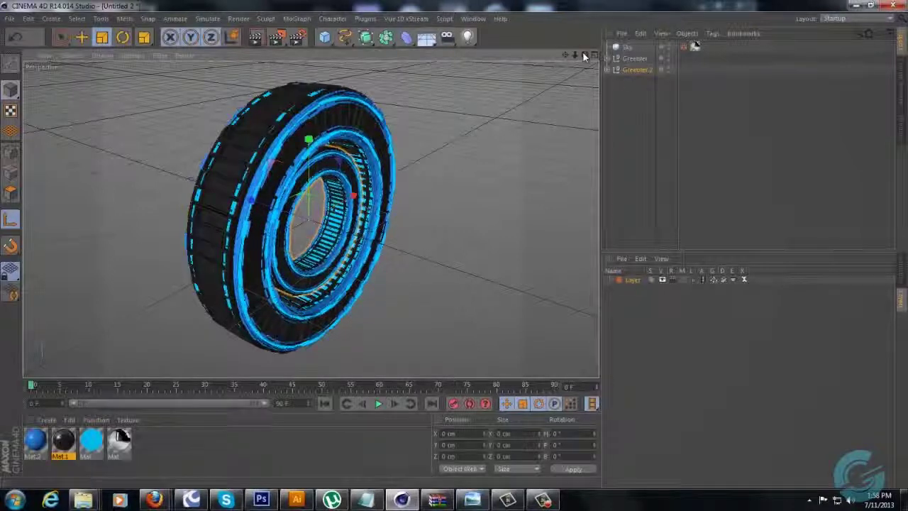
Shift the axis of the outer Greebler ring along X to about -39.9 cm, leaving its geometry in place
{"action": "mouse_move", "coordinate": [584, 54]}
{"action": "left_mouse_down"}
{"action": "mouse_move", "coordinate": [454, 245]}
{"action": "mouse_move", "coordinate": [585, 70]}
{"action": "left_mouse_up"}
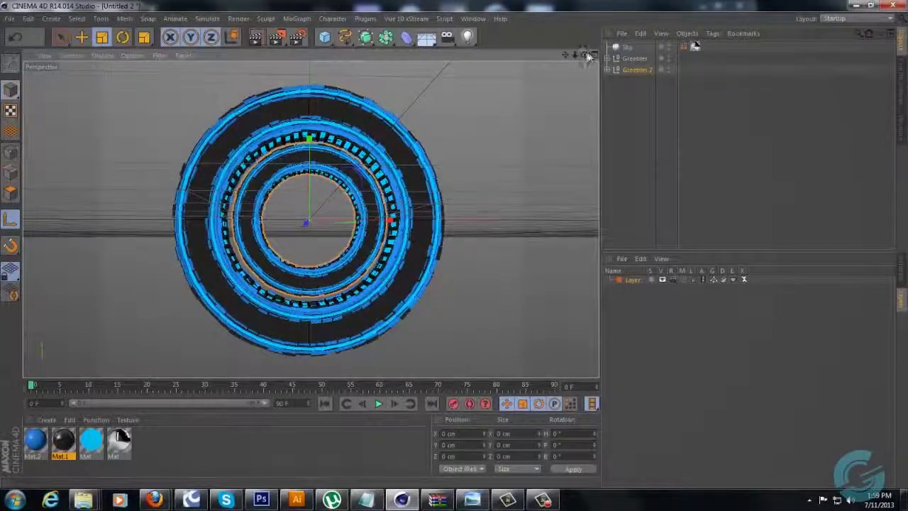
{"action": "left_click_drag", "start_coordinate": [584, 55], "coordinate": [454, 246]}
{"action": "left_click", "coordinate": [632, 59]}
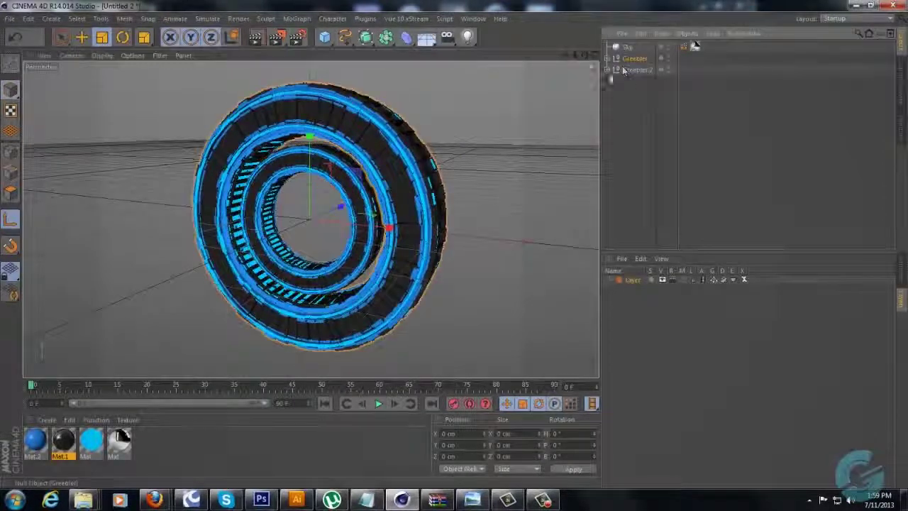
{"action": "left_click_drag", "start_coordinate": [584, 56], "coordinate": [455, 249]}
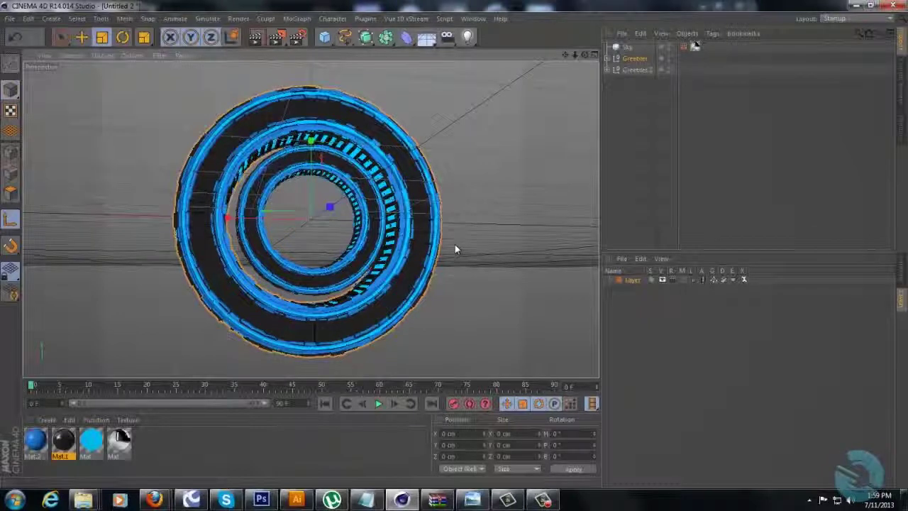
{"action": "mouse_move", "coordinate": [455, 244]}
{"action": "left_mouse_down", "text": "alt"}
{"action": "mouse_move", "coordinate": [438, 239]}
{"action": "mouse_move", "coordinate": [455, 248]}
{"action": "left_mouse_up", "text": "alt"}
{"action": "left_click", "coordinate": [81, 37]}
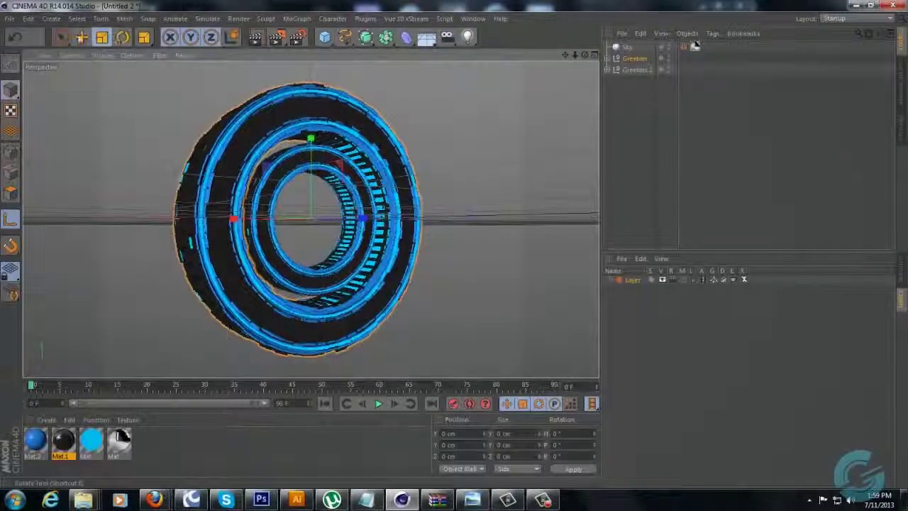
{"action": "left_click_drag", "start_coordinate": [234, 219], "coordinate": [261, 222]}
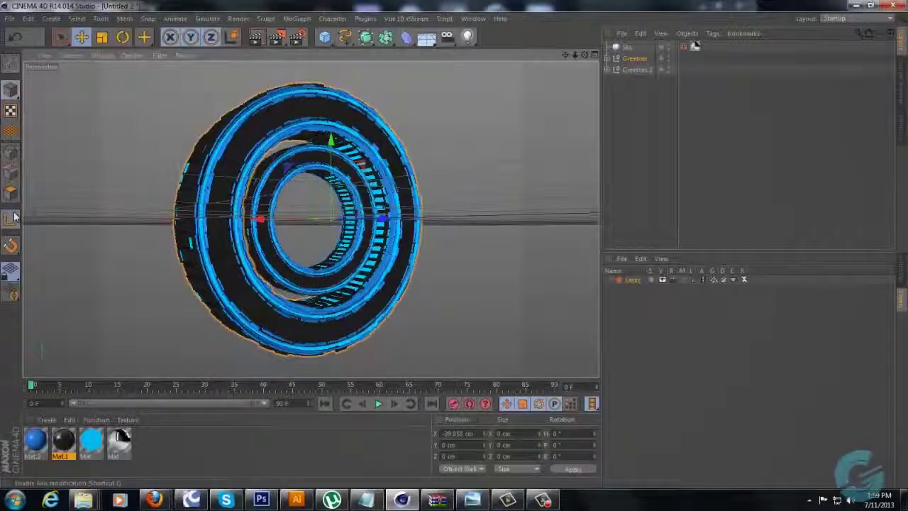
With axis modification off, move the outer Greebler ring along Z to about -55.5 cm and render the view
{"action": "left_click_drag", "start_coordinate": [585, 55], "coordinate": [575, 67]}
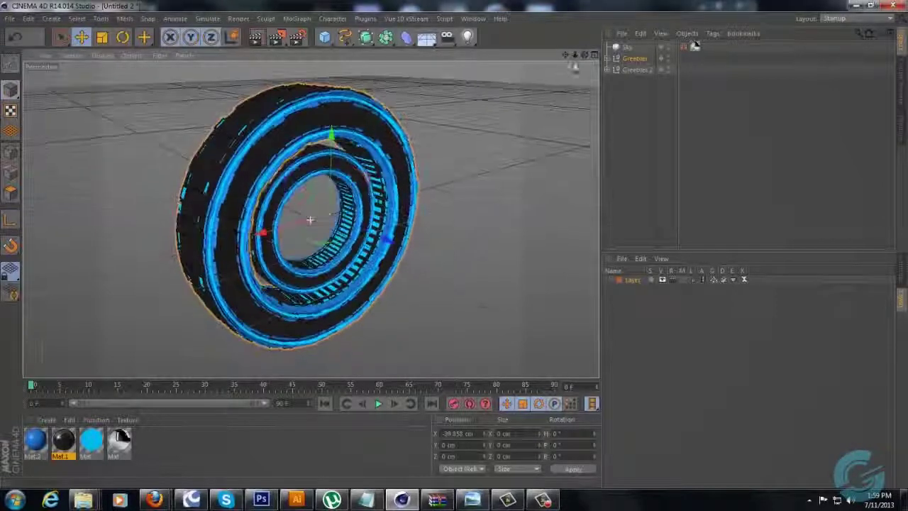
{"action": "left_click_drag", "start_coordinate": [387, 243], "coordinate": [364, 228]}
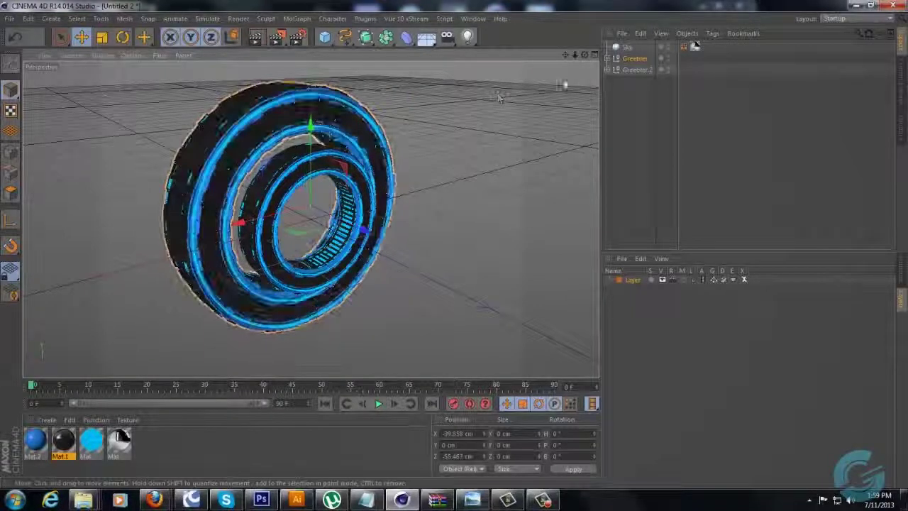
{"action": "left_click_drag", "start_coordinate": [451, 250], "coordinate": [583, 90], "text": "alt"}
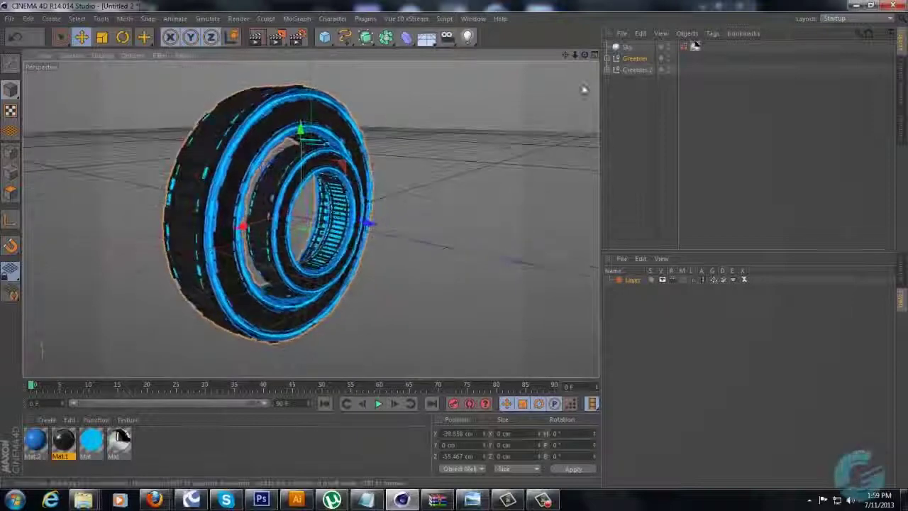
{"action": "key", "text": "ctrl+r"}
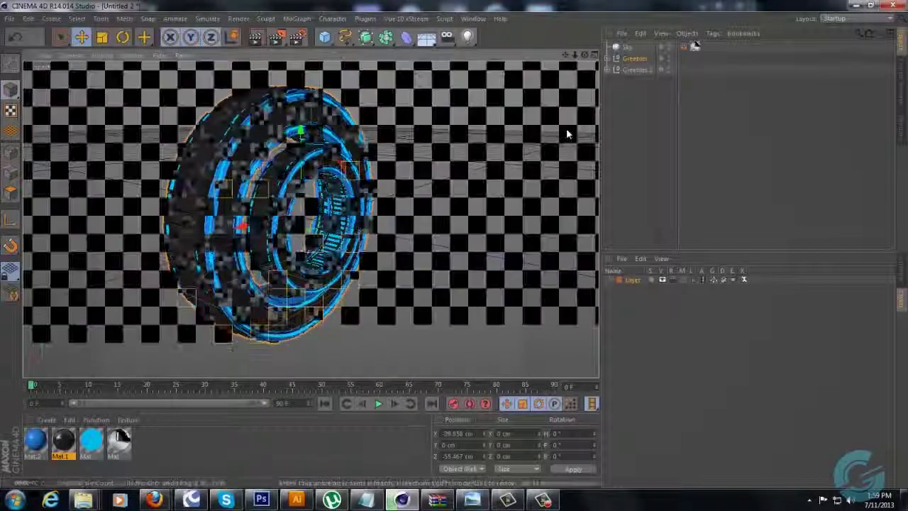